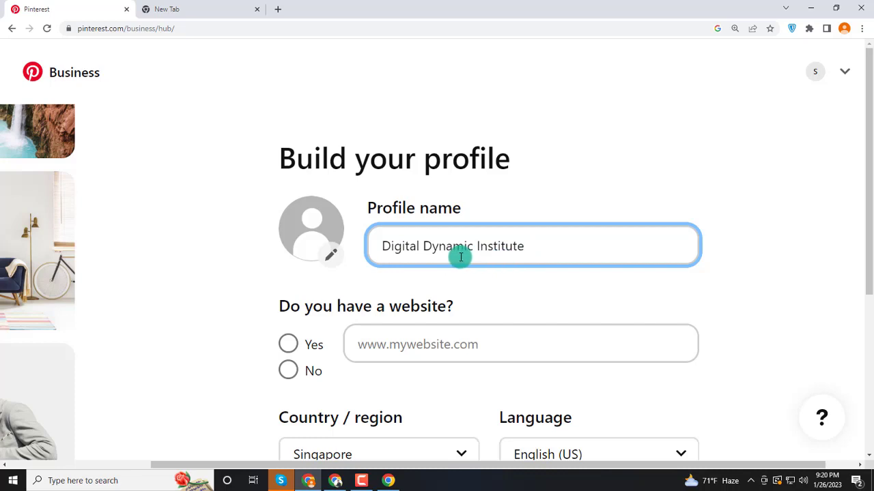
pyautogui.scroll(-1, 473, 287)
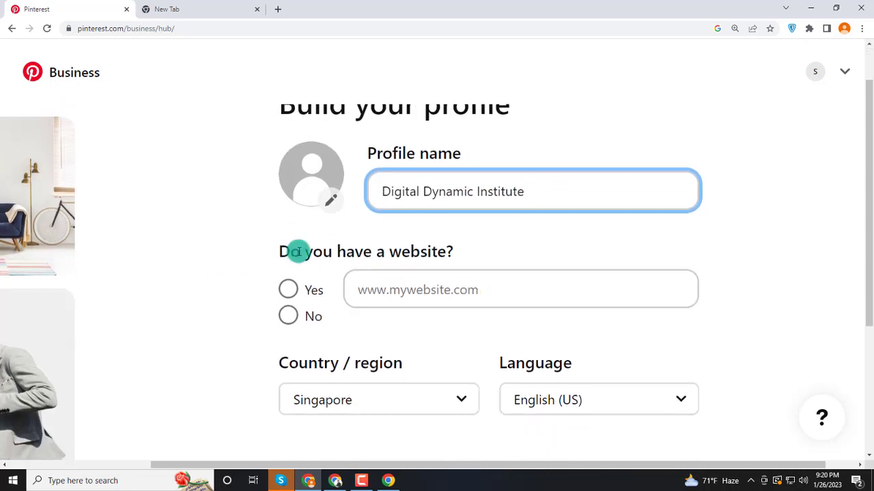
pyautogui.moveTo(279, 251); pyautogui.dragTo(464, 250)
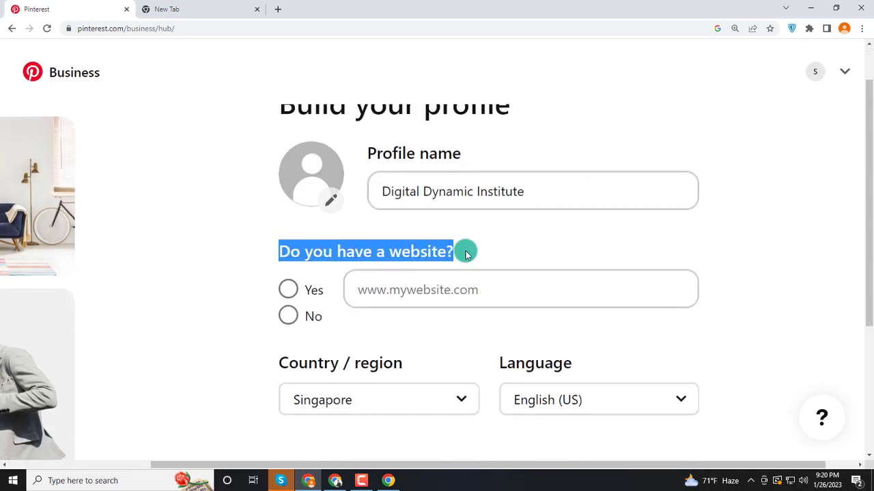
pyautogui.click(585, 251)
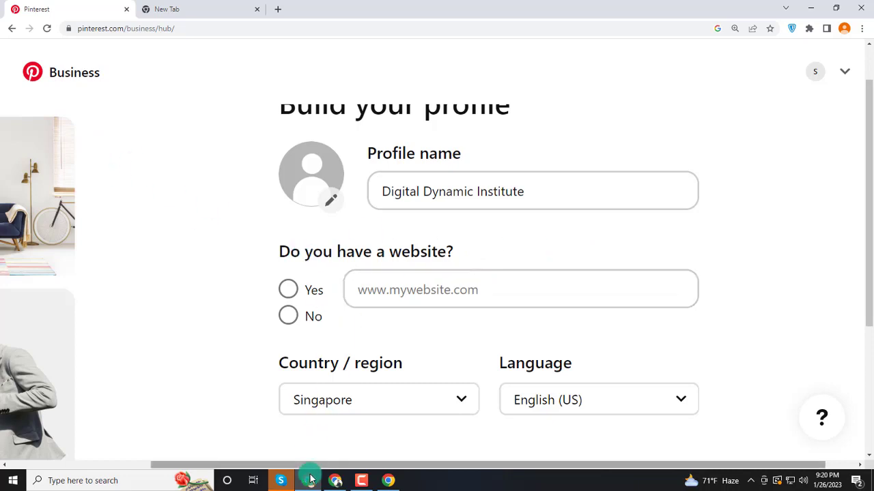
pyautogui.click(333, 483)
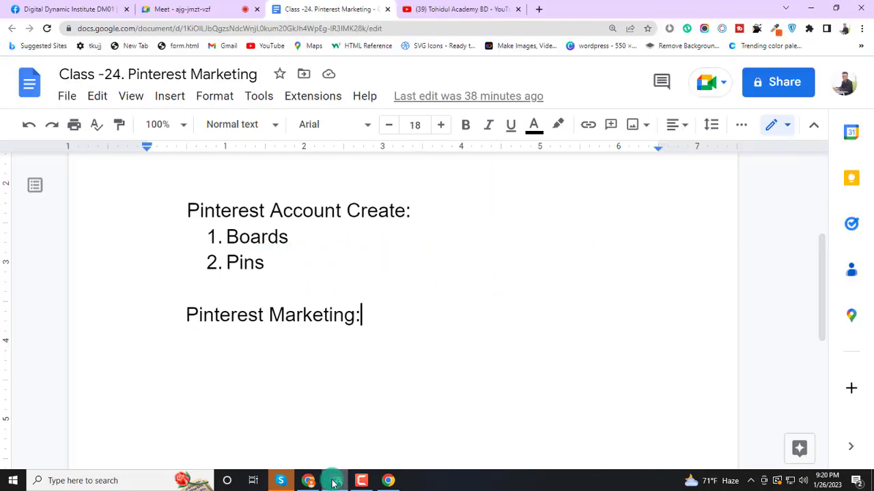
pyautogui.click(187, 6)
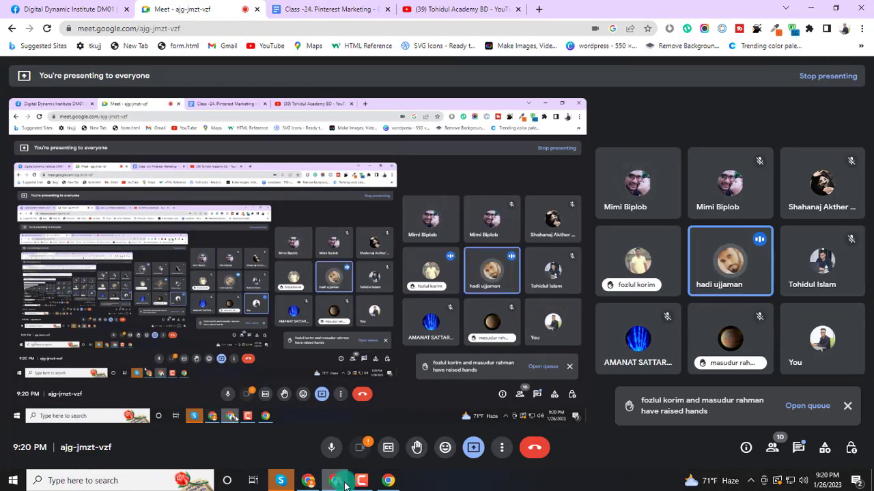
pyautogui.click(310, 483)
pyautogui.click(387, 284)
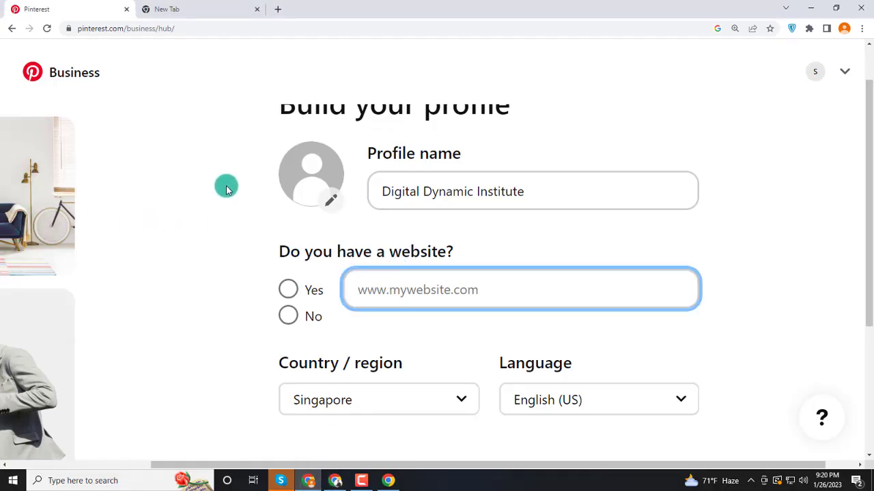
# Step: Switch to the other Chrome window, open the Instagram profile in a new tab and follow its Linktree link
pyautogui.moveTo(309, 472)
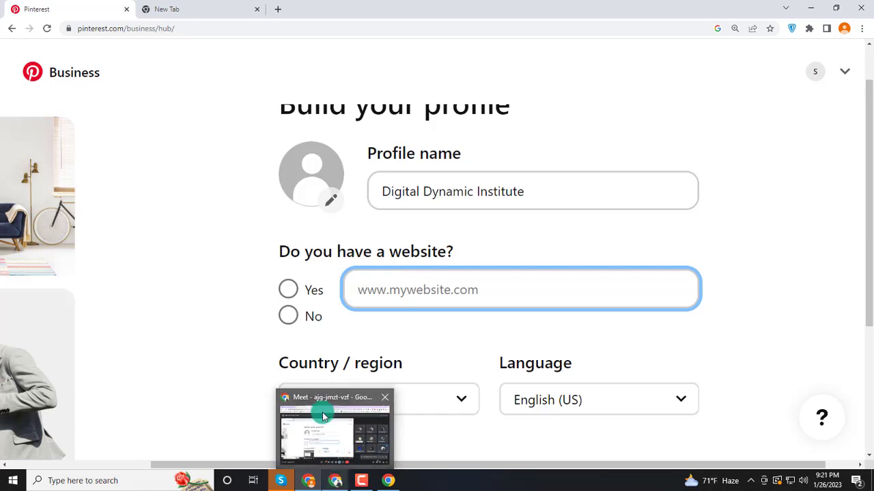
pyautogui.click(309, 471)
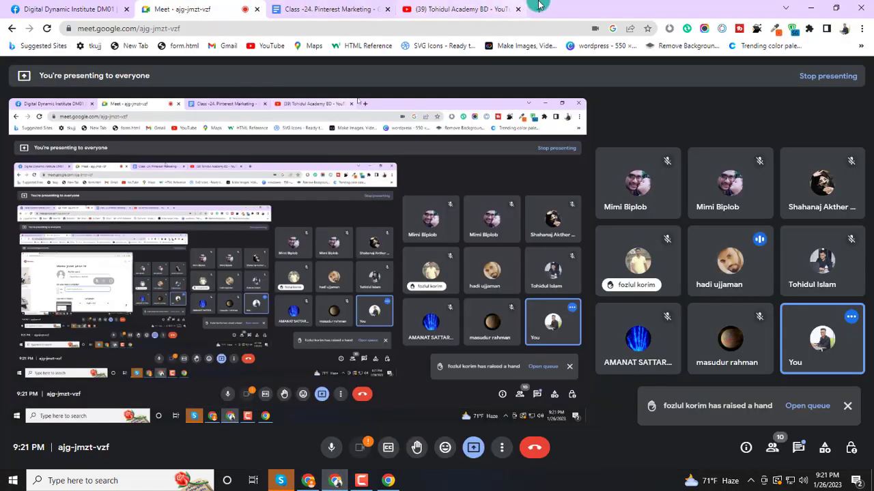
pyautogui.click(541, 9)
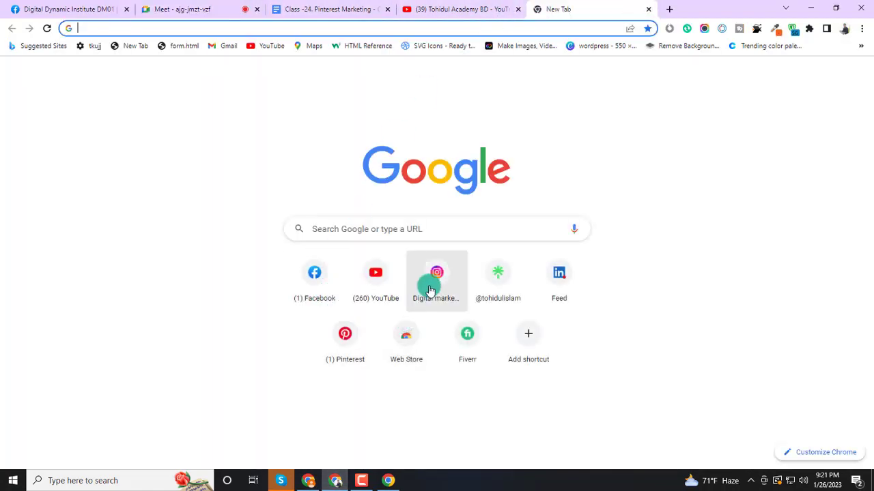
pyautogui.click(434, 287)
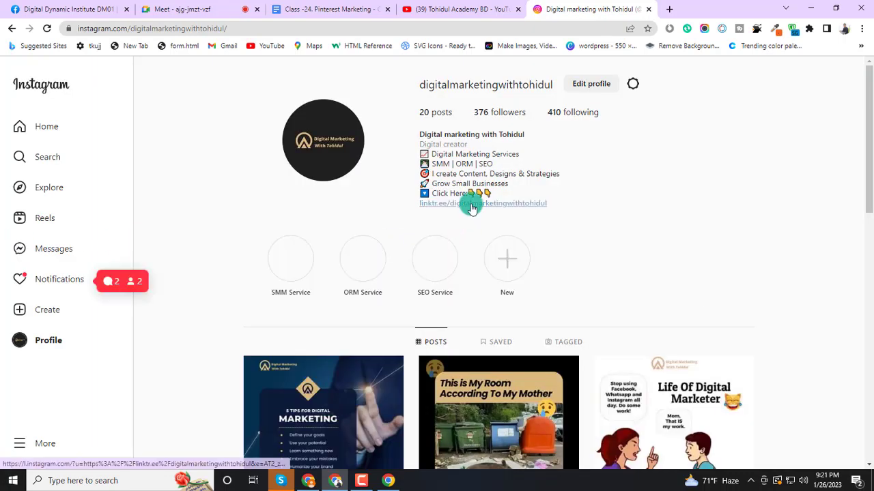
pyautogui.click(470, 203)
# Step: Close the Instagram tab, copy the Linktree page's web address and close that page
pyautogui.click(599, 8)
pyautogui.click(594, 8)
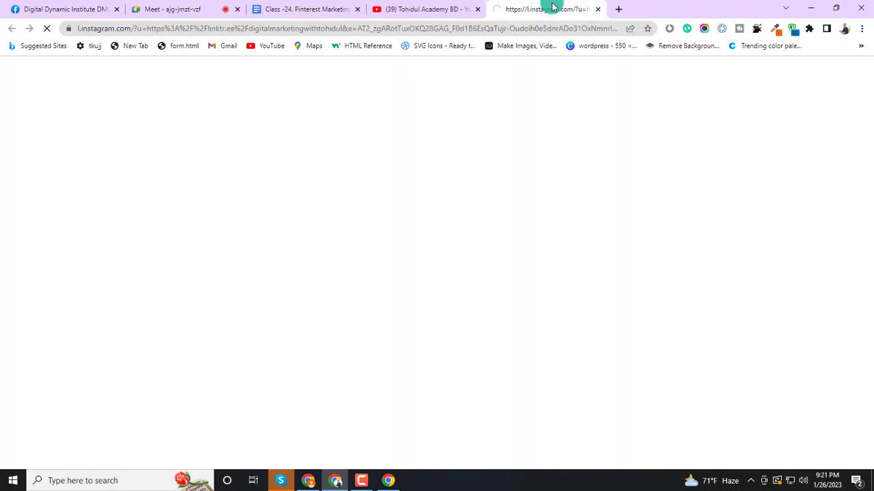
pyautogui.click(177, 30)
pyautogui.hotkey('ctrl', 'c')
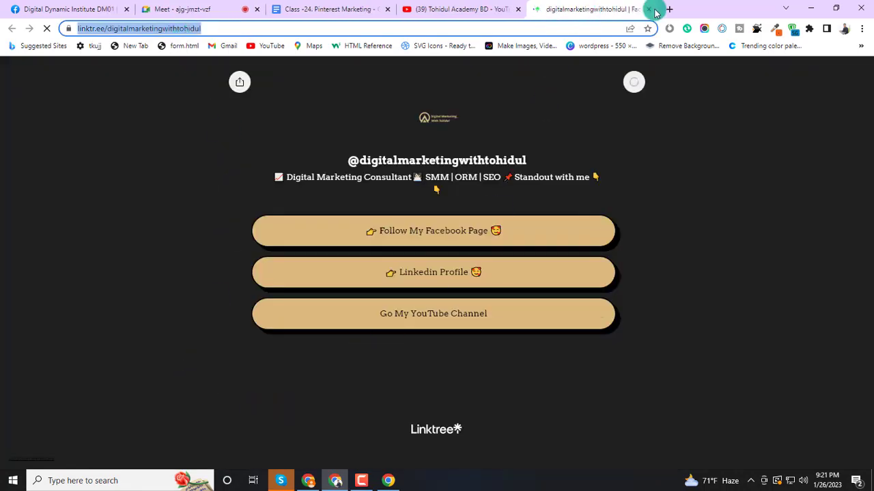
pyautogui.click(650, 8)
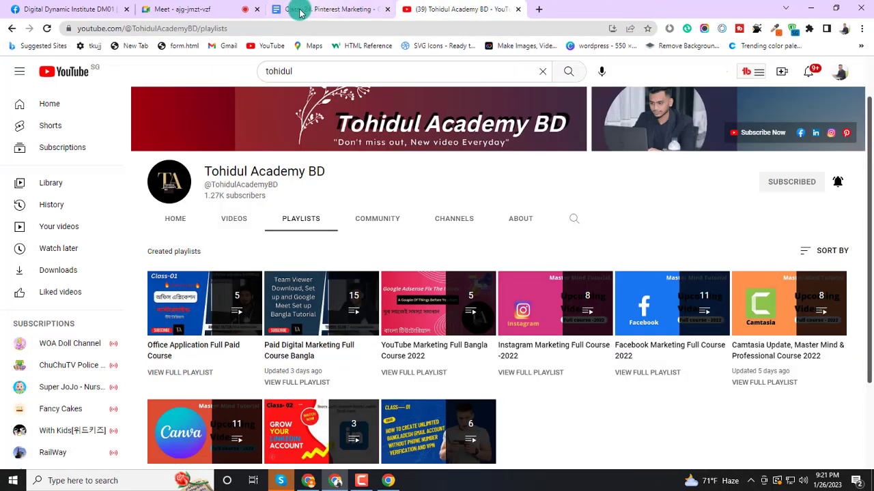
# Step: Enter the copied Linktree address as the website in the Pinterest business profile form and continue to the business description
pyautogui.click(311, 482)
pyautogui.click(386, 291)
pyautogui.hotkey('ctrl', 'v')
pyautogui.click(733, 344)
pyautogui.scroll(-2, 532, 360)
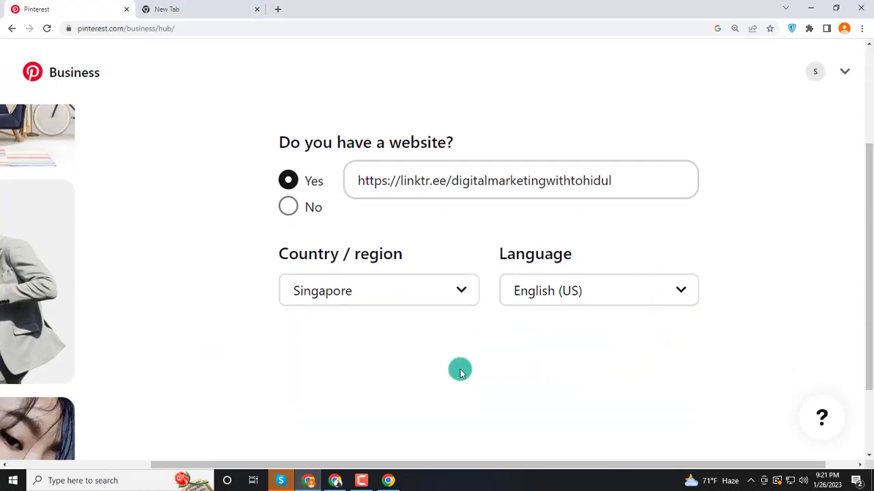
pyautogui.scroll(2, 532, 321)
pyautogui.scroll(-3, 547, 329)
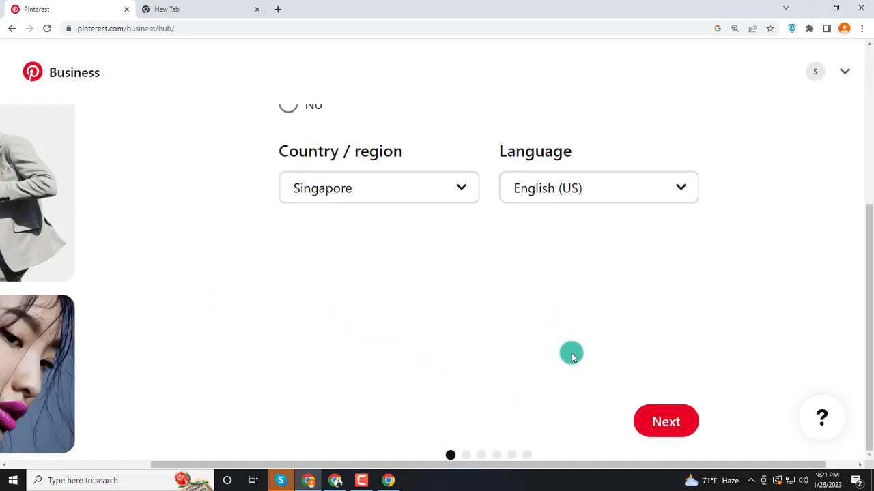
pyautogui.click(655, 422)
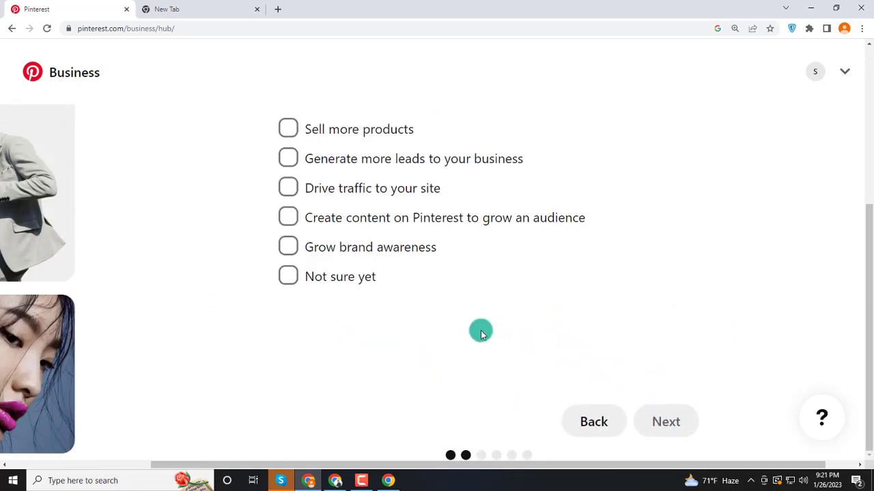
# Step: Examine the business description page, especially the question about the focus of the brand
pyautogui.scroll(3, 468, 307)
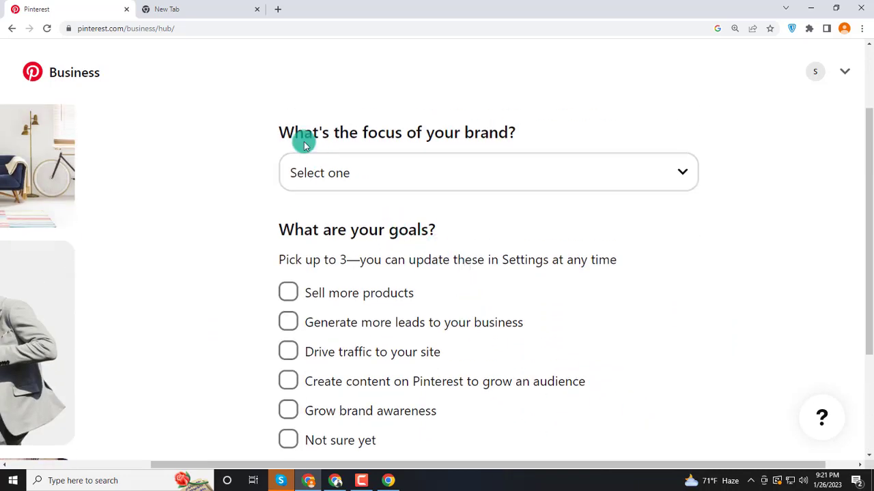
pyautogui.moveTo(274, 125); pyautogui.dragTo(552, 130)
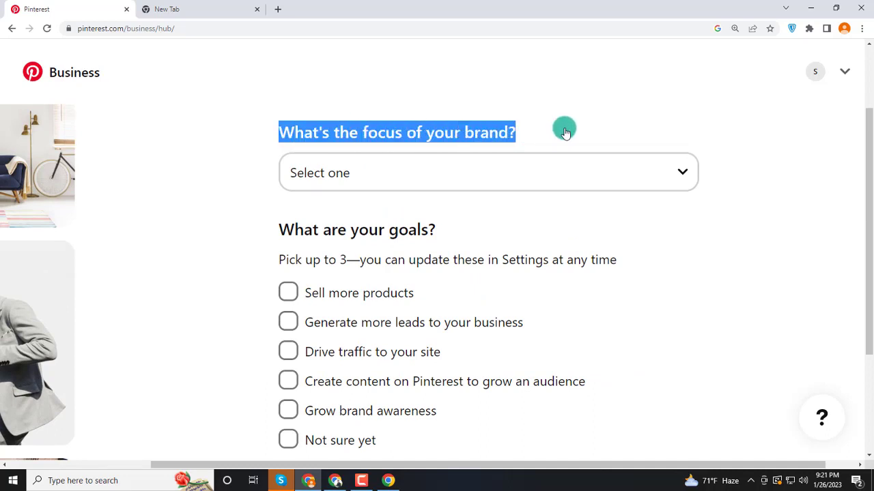
pyautogui.click(593, 126)
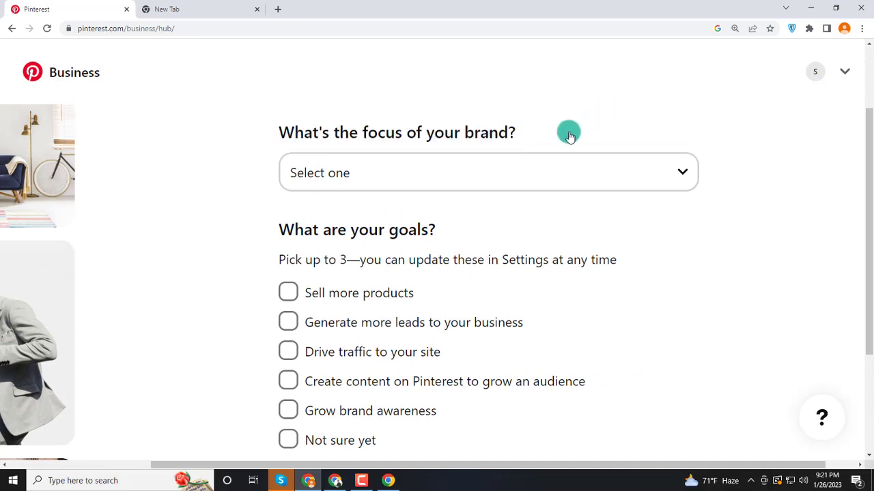
pyautogui.click(363, 484)
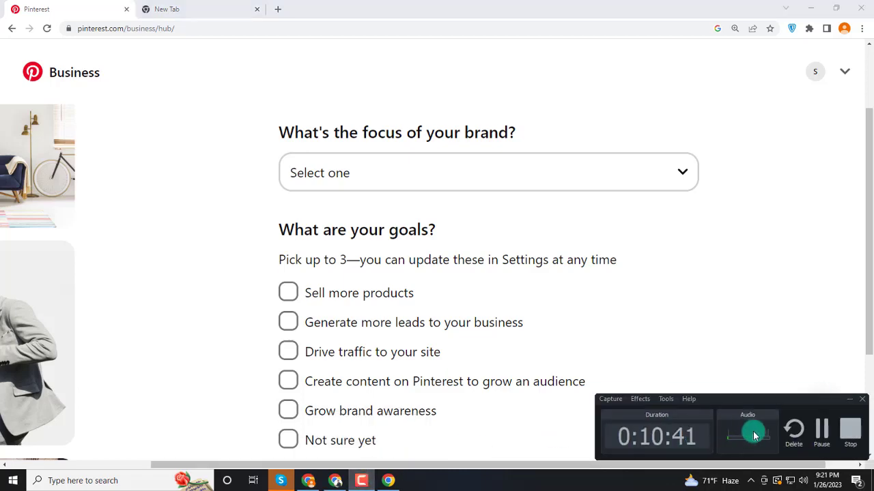
pyautogui.click(821, 428)
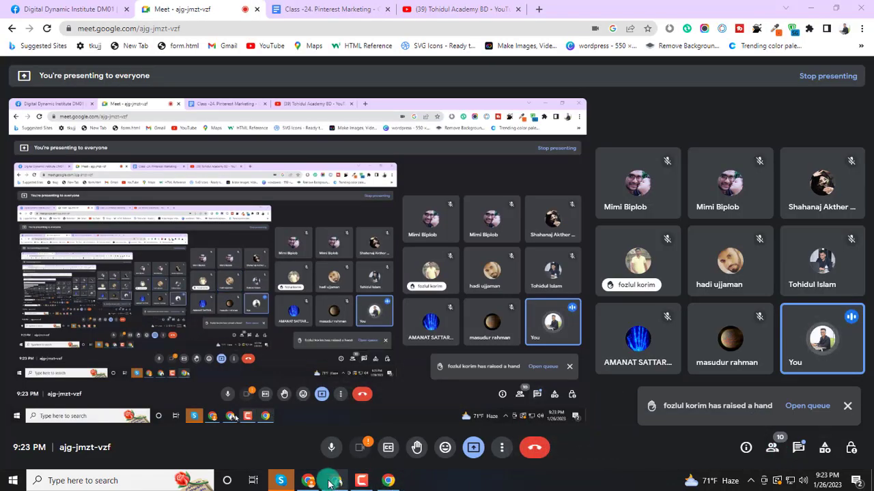
pyautogui.click(328, 483)
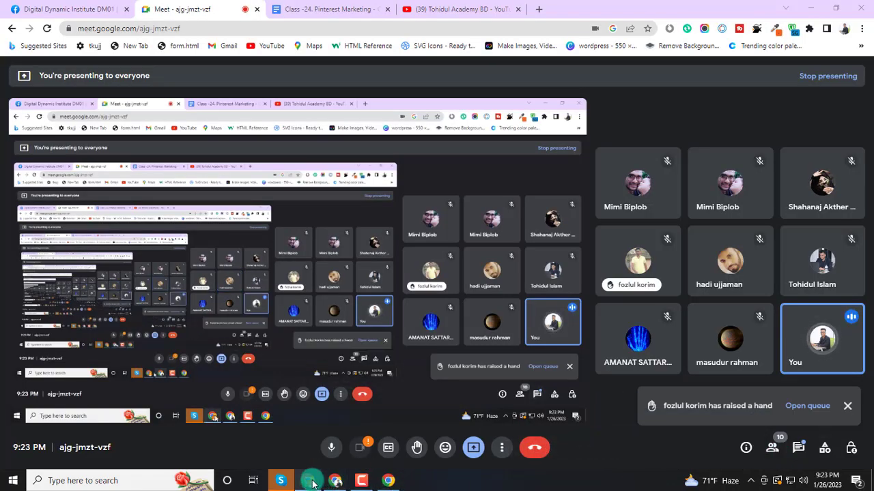
pyautogui.click(656, 423)
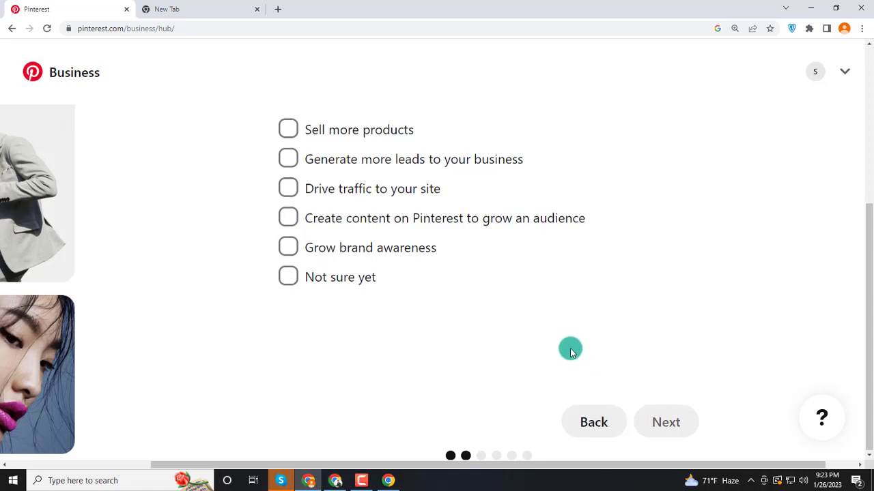
pyautogui.moveTo(279, 160); pyautogui.dragTo(545, 179)
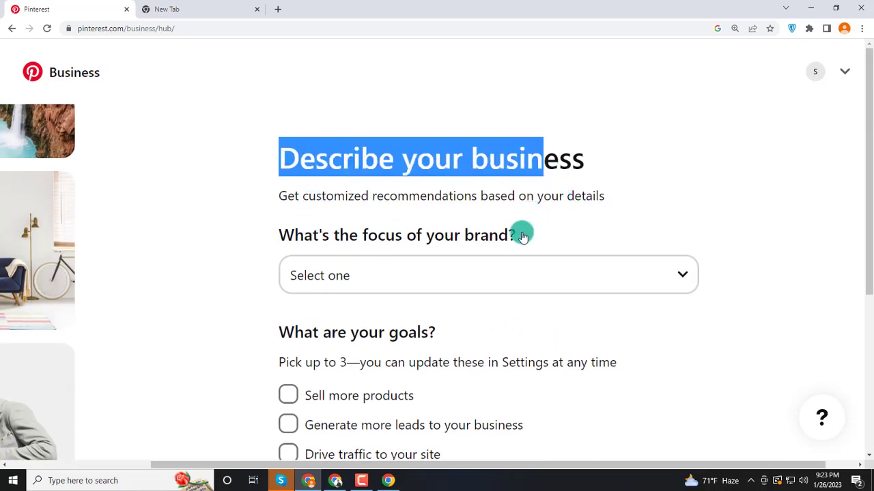
pyautogui.moveTo(463, 234); pyautogui.dragTo(571, 235)
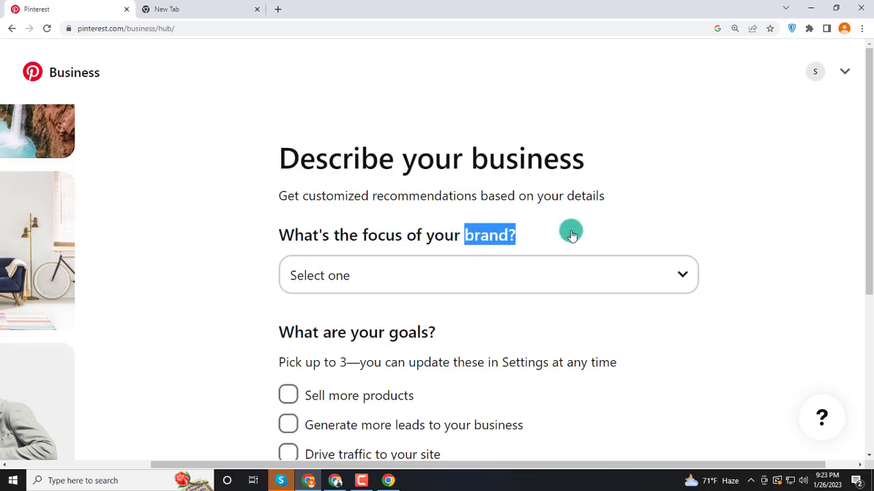
pyautogui.click(573, 230)
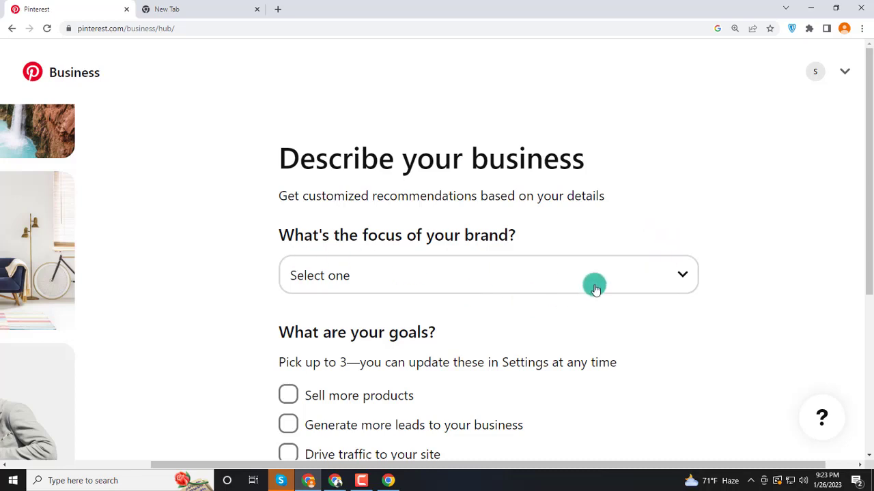
# Step: Set the focus of the brand to Education
pyautogui.click(678, 277)
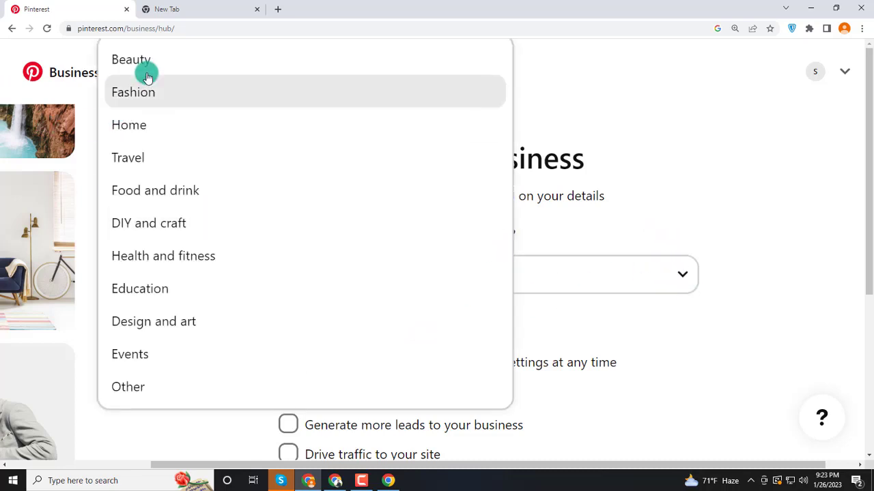
pyautogui.scroll(-1, 142, 136)
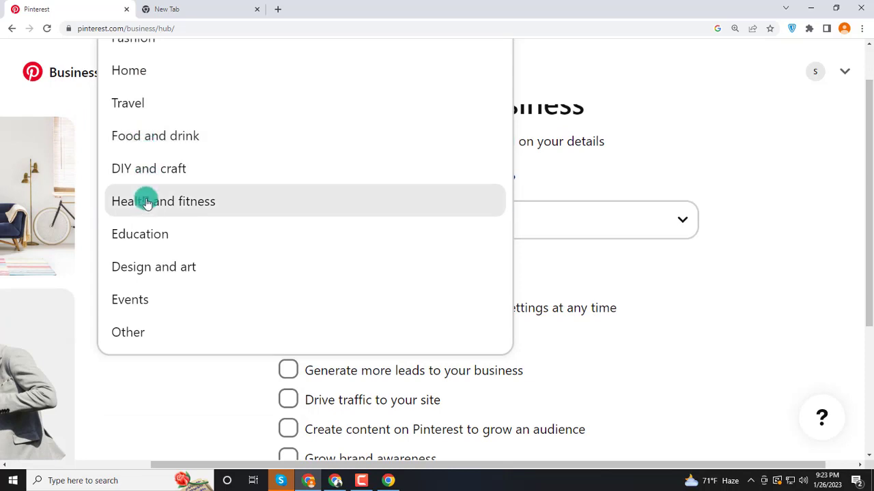
pyautogui.scroll(-1, 144, 219)
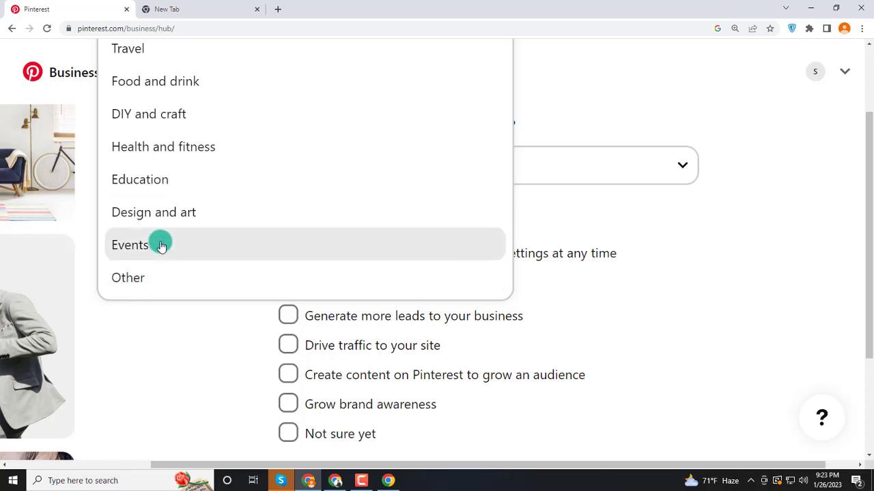
pyautogui.click(152, 184)
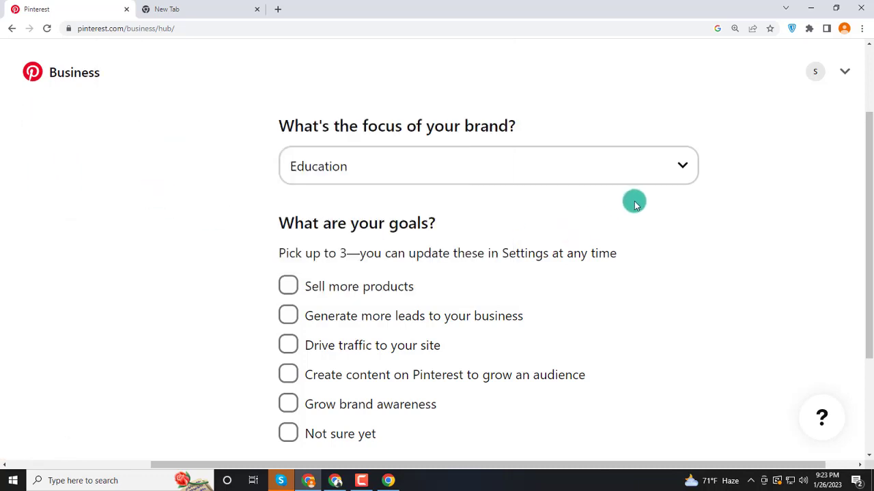
# Step: Select the goals Drive traffic to your site, Create content on Pinterest to grow an audience and Grow brand awareness, and continue to the next page
pyautogui.scroll(-1, 587, 211)
pyautogui.scroll(-1, 545, 220)
pyautogui.moveTo(279, 116); pyautogui.dragTo(451, 119)
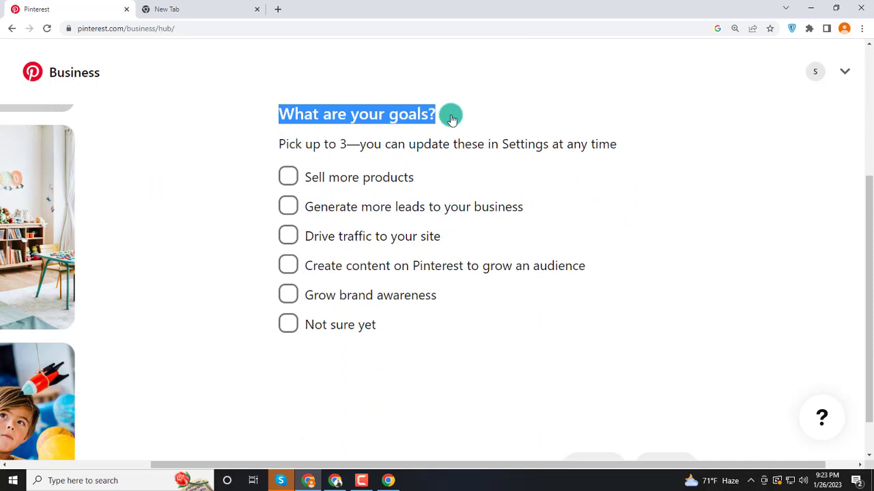
pyautogui.click(494, 115)
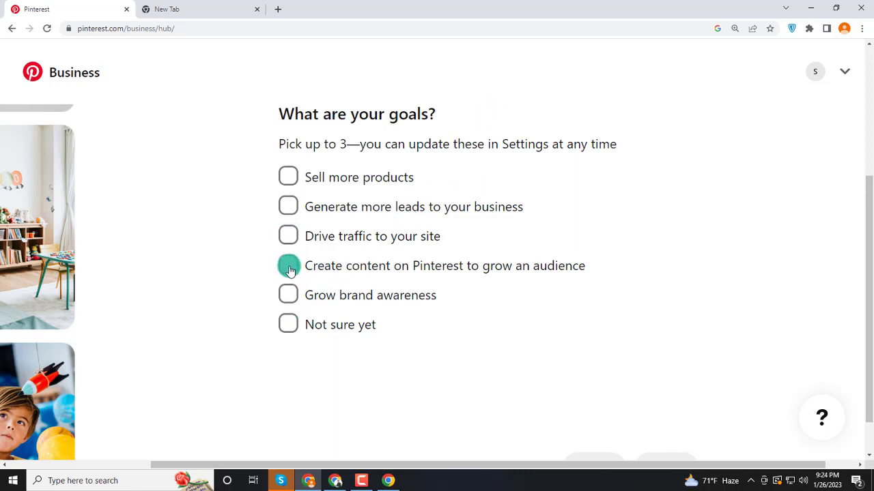
pyautogui.click(290, 237)
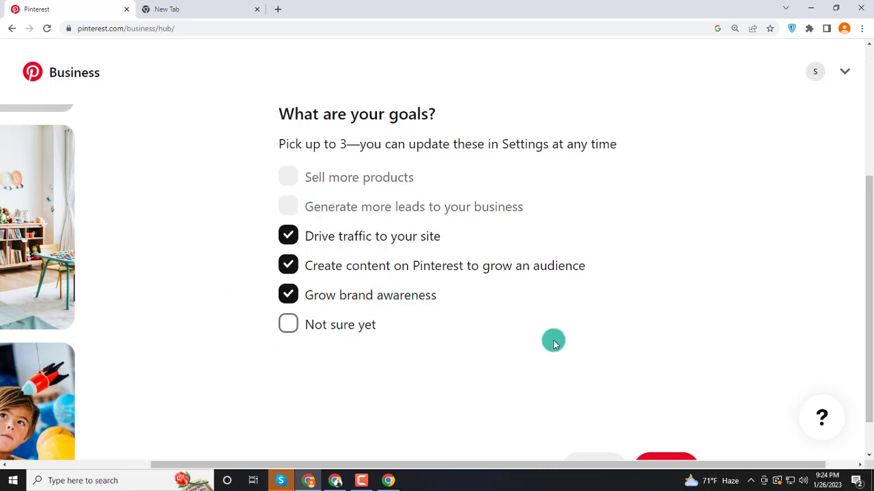
pyautogui.scroll(-1, 573, 337)
pyautogui.click(684, 435)
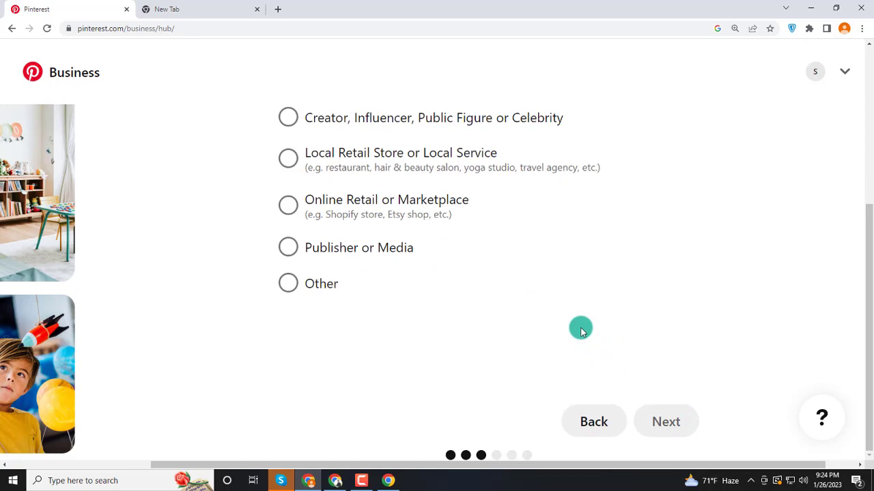
pyautogui.scroll(4, 580, 331)
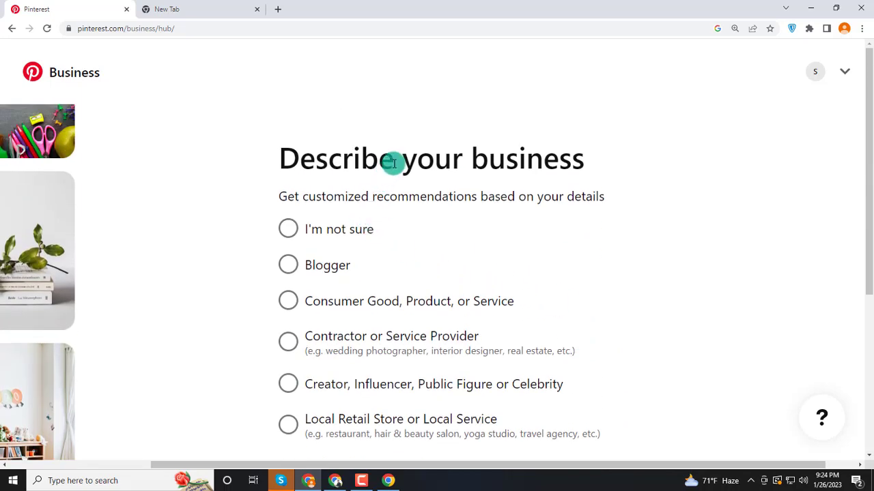
pyautogui.moveTo(387, 161); pyautogui.dragTo(268, 158)
pyautogui.scroll(-1, 608, 164)
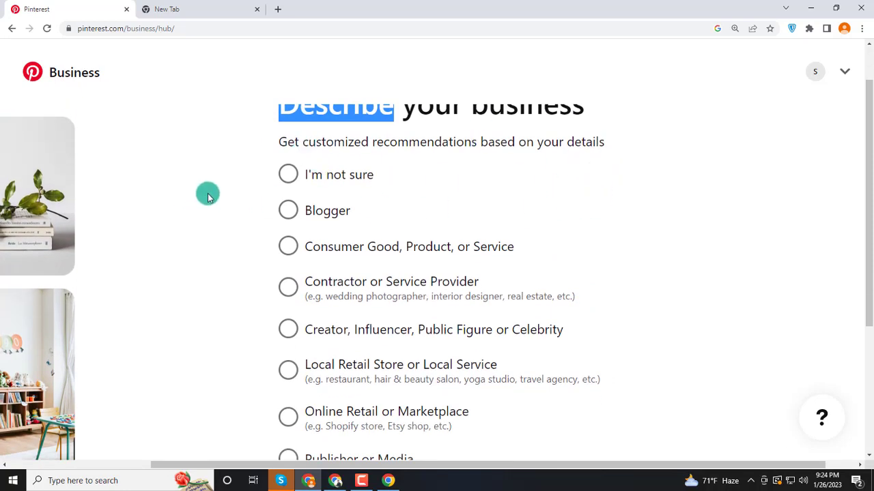
pyautogui.scroll(1, 610, 145)
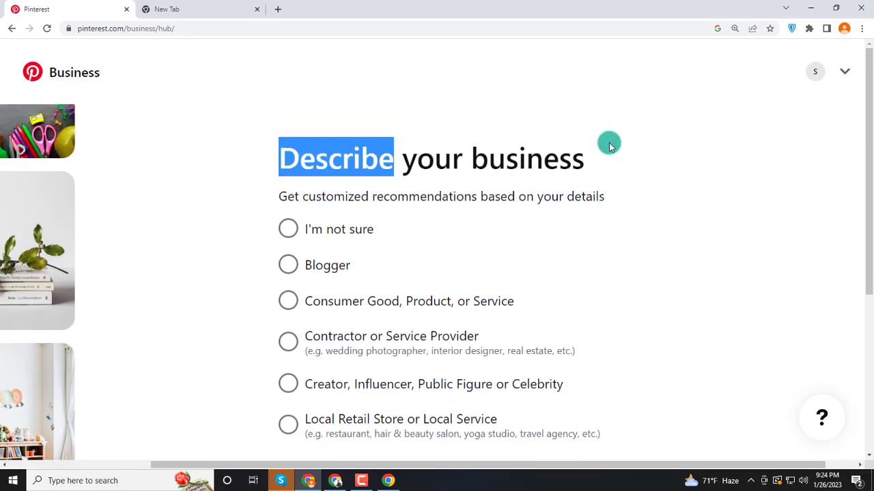
pyautogui.scroll(-1, 610, 145)
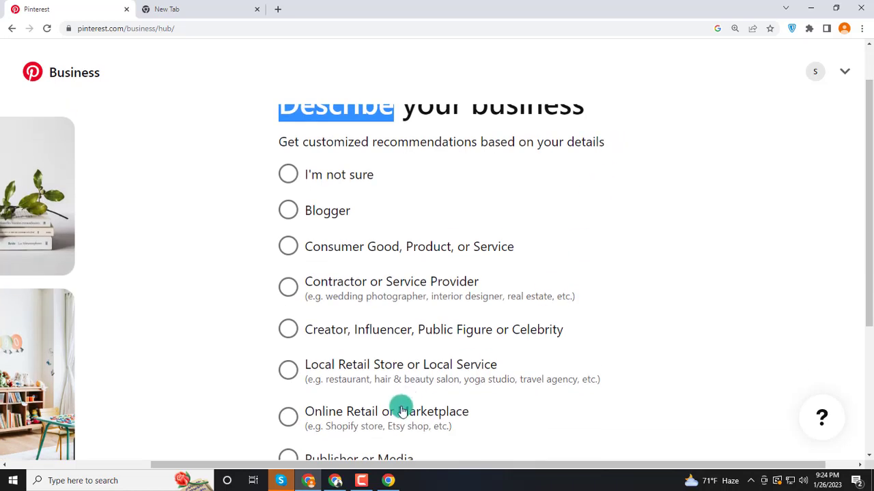
pyautogui.click(362, 482)
pyautogui.click(364, 482)
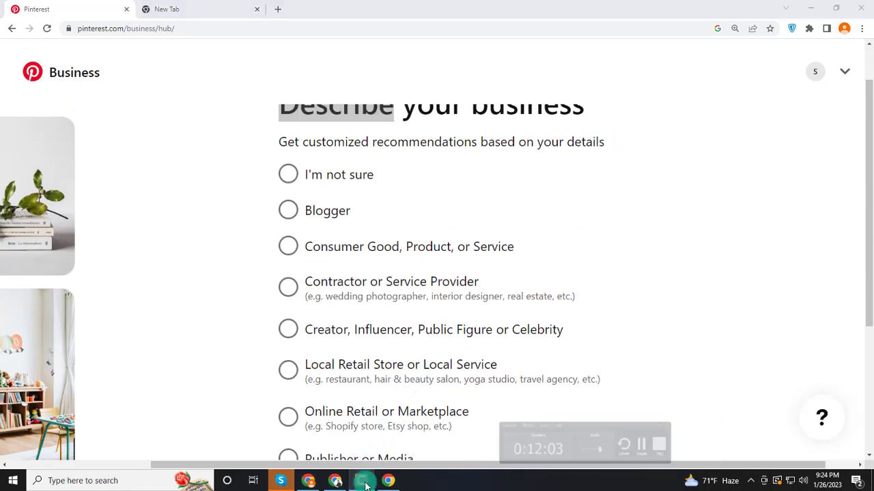
# Step: Describe the business as Creator, Influencer, Public Figure or Celebrity and finish the onboarding questions
pyautogui.scroll(-1, 585, 310)
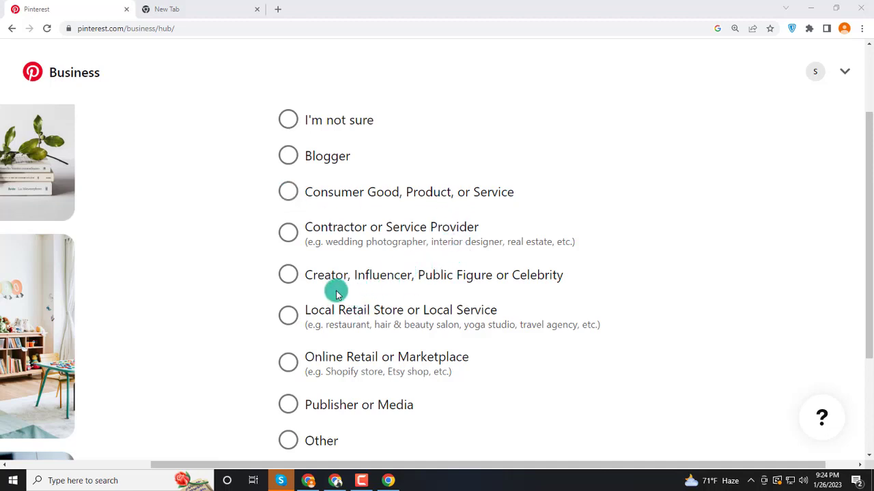
pyautogui.click(291, 281)
pyautogui.scroll(-2, 708, 314)
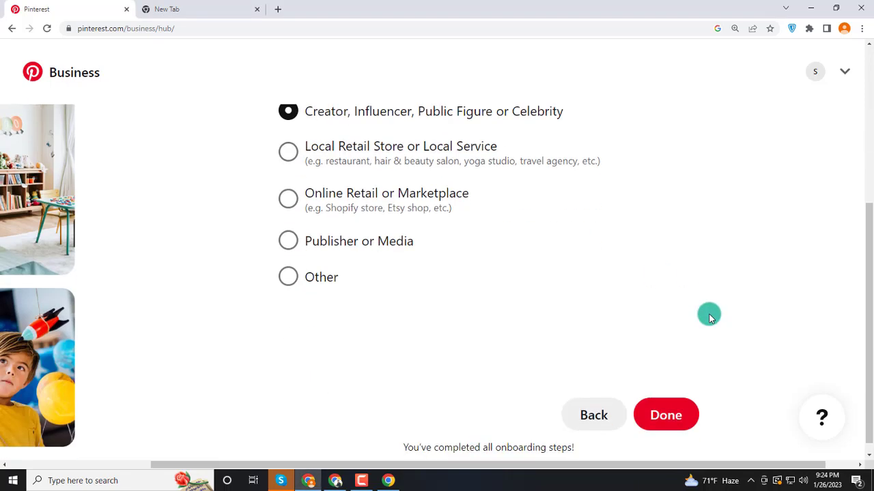
pyautogui.click(665, 418)
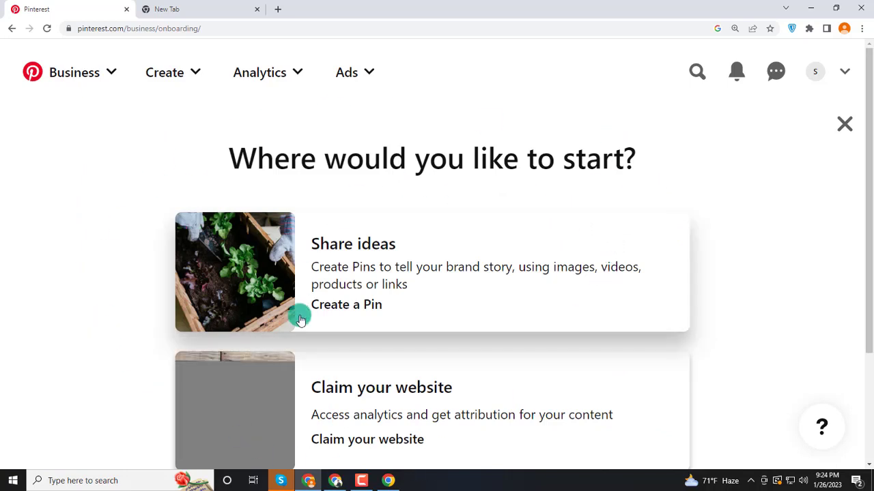
# Step: Look over the suggested starting options, enlarge the page to 175% and open the business account's profile page
pyautogui.scroll(-2, 520, 225)
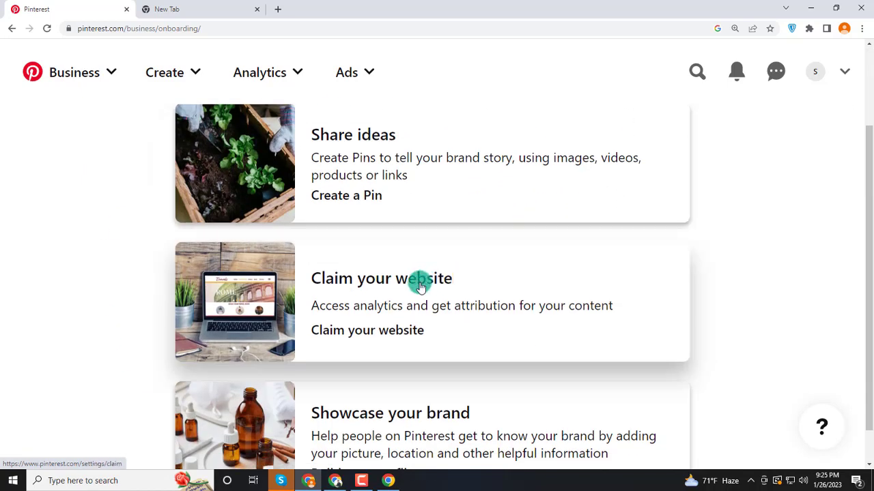
pyautogui.scroll(-1, 471, 352)
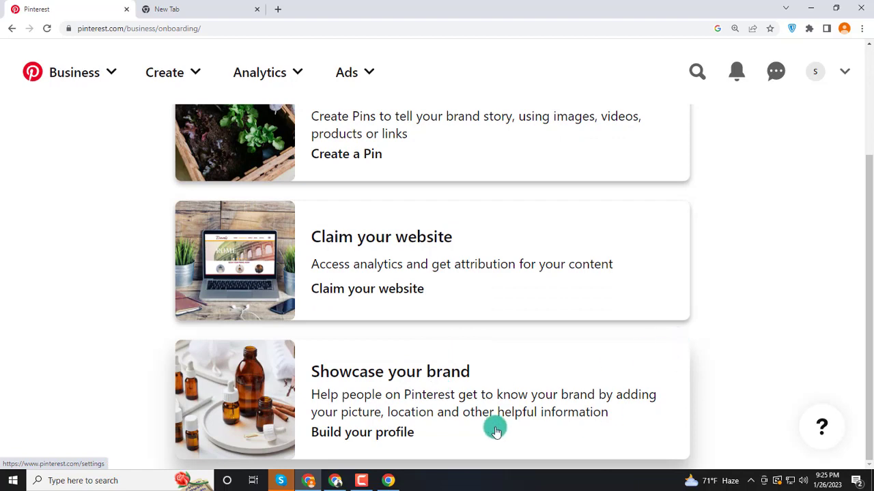
pyautogui.scroll(2, 419, 384)
pyautogui.scroll(-1, 420, 386)
pyautogui.scroll(-1, 422, 387)
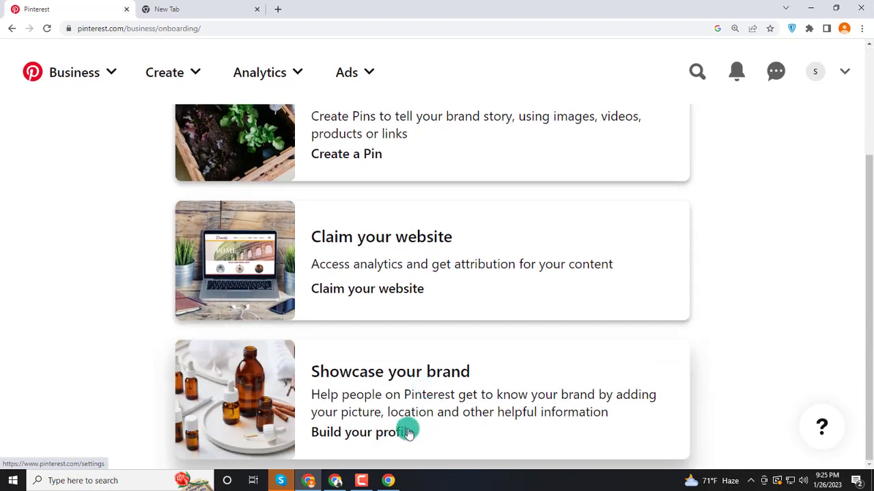
pyautogui.scroll(3, 440, 328)
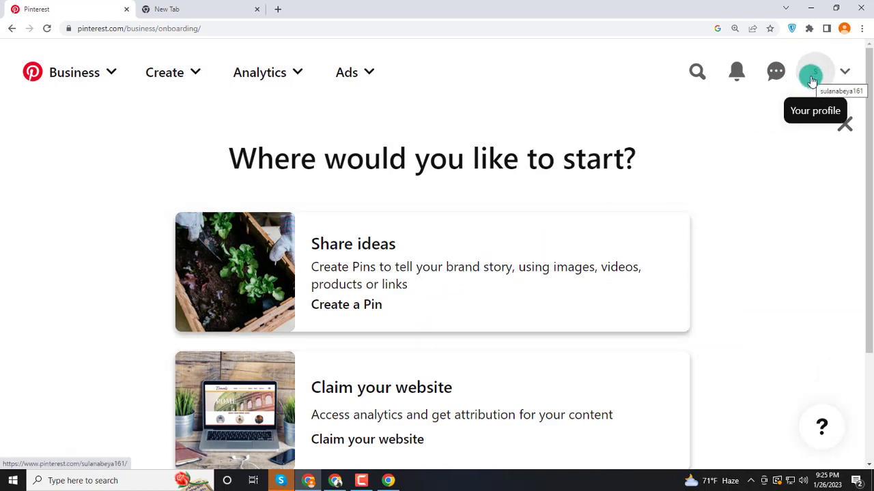
pyautogui.hotkey('ctrl', '+')
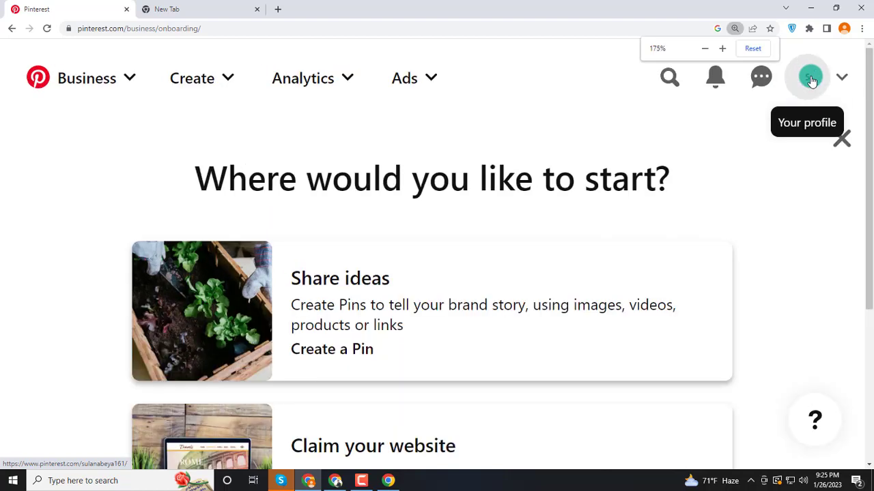
pyautogui.click(812, 80)
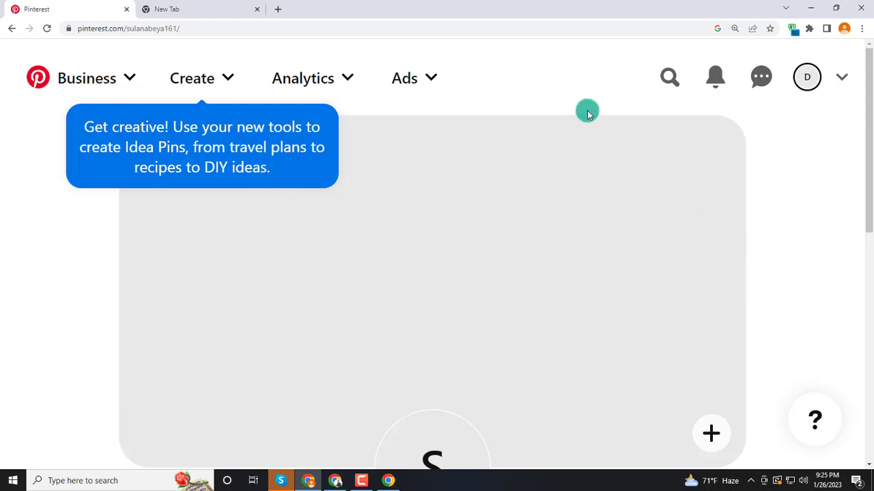
# Step: Examine the business profile page, including its cover area, profile picture, name and website link, checking the Google Meet call in between
pyautogui.scroll(-2, 722, 238)
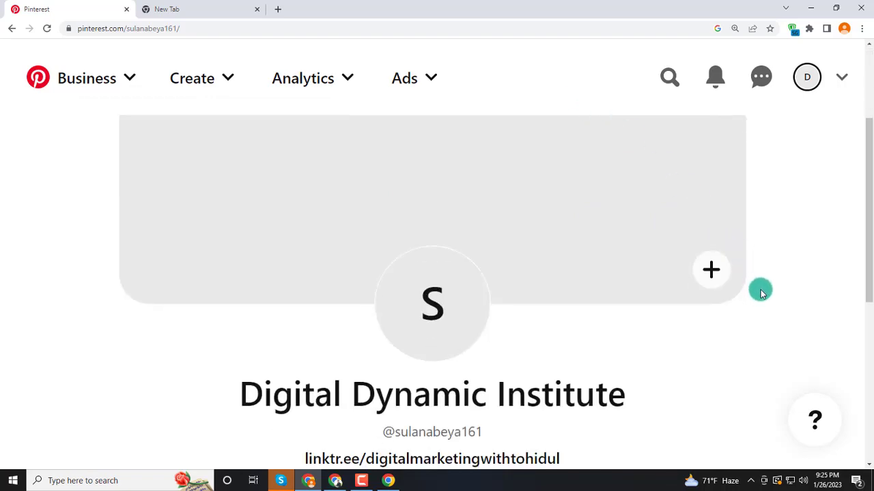
pyautogui.scroll(2, 758, 354)
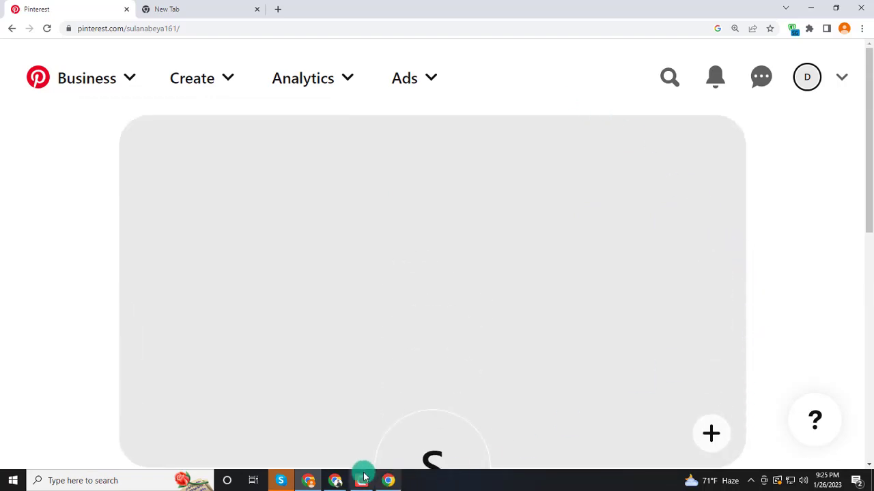
pyautogui.click(335, 480)
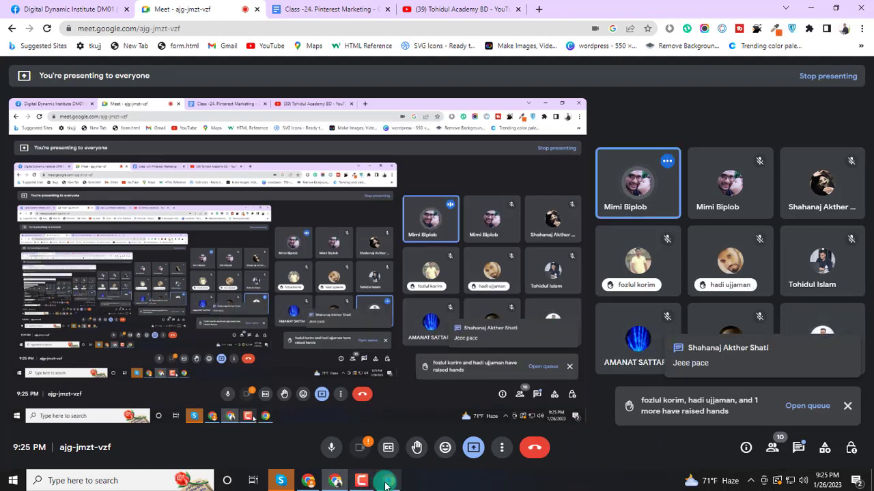
pyautogui.click(313, 481)
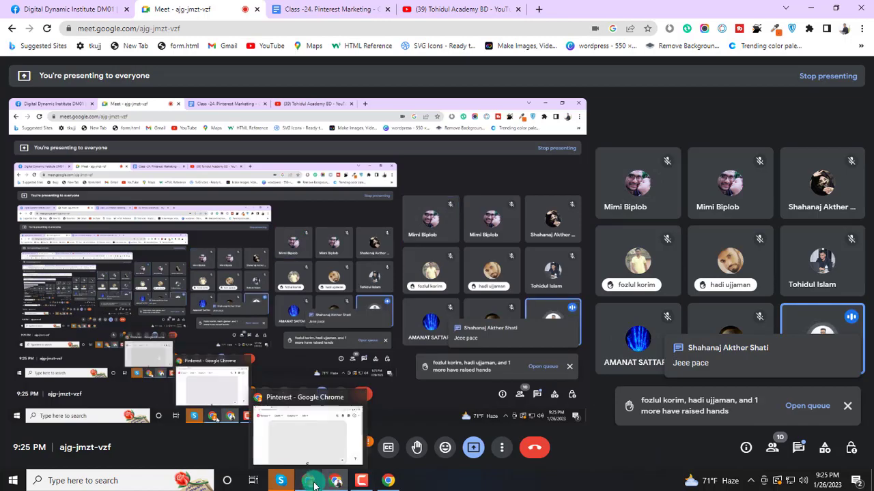
pyautogui.click(290, 410)
pyautogui.scroll(-3, 334, 207)
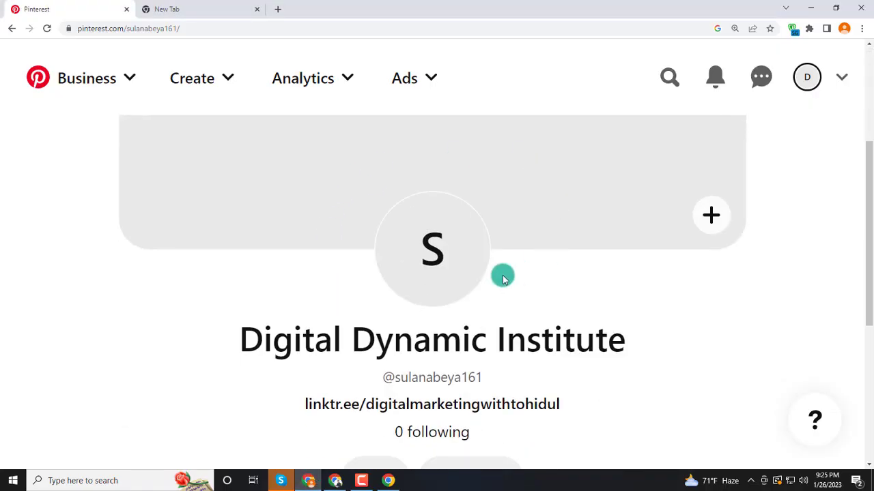
pyautogui.scroll(3, 539, 315)
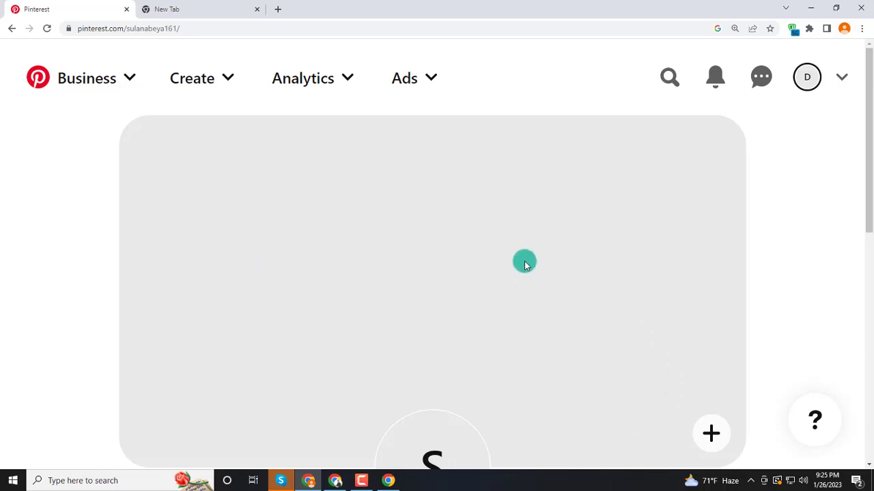
pyautogui.scroll(-2, 607, 254)
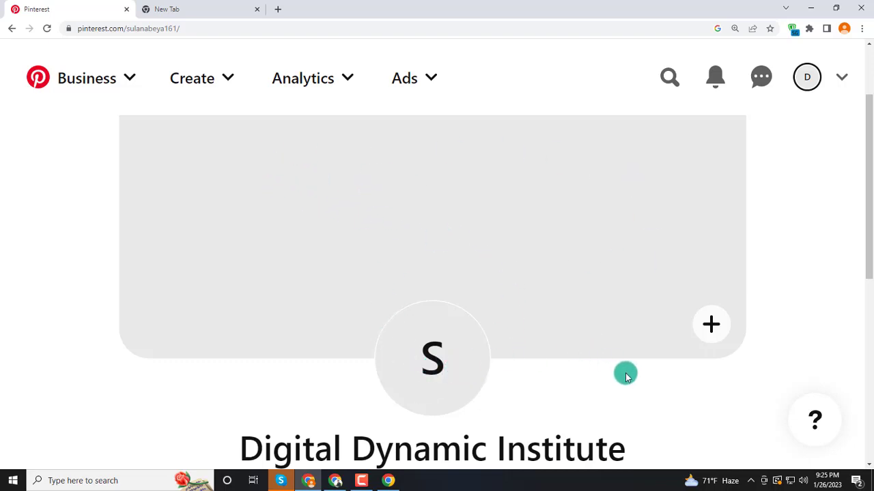
pyautogui.scroll(2, 626, 376)
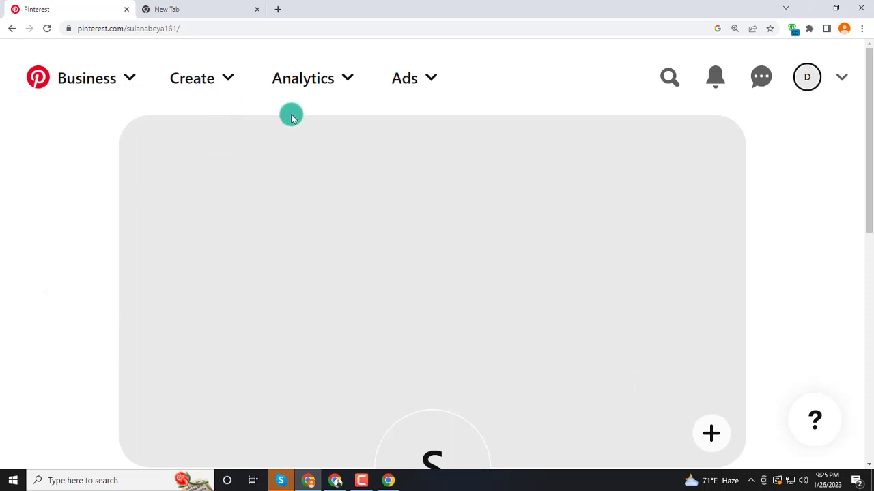
# Step: Switch to the Chrome window with the Google Meet call and open canva.com in a new tab
pyautogui.click(176, 8)
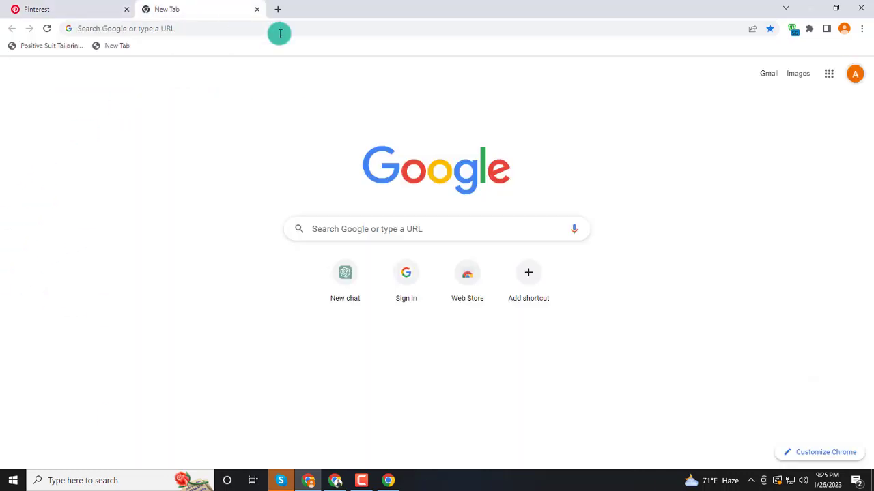
pyautogui.click(335, 480)
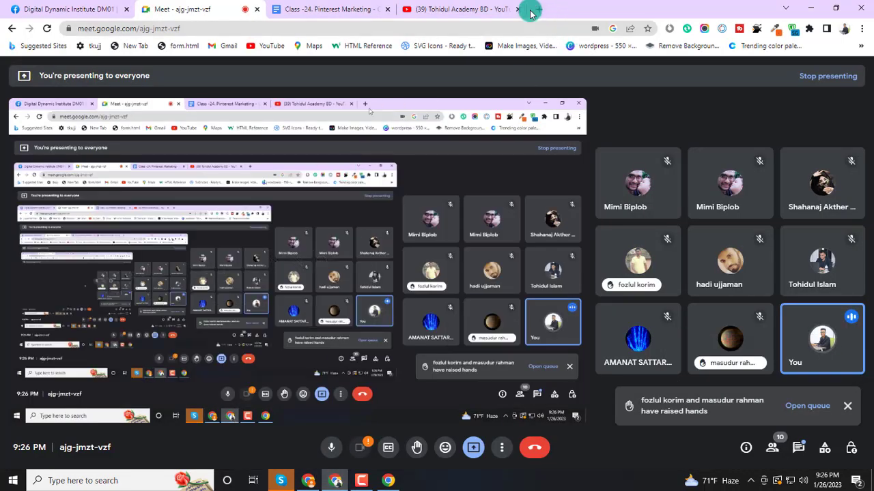
pyautogui.click(536, 10)
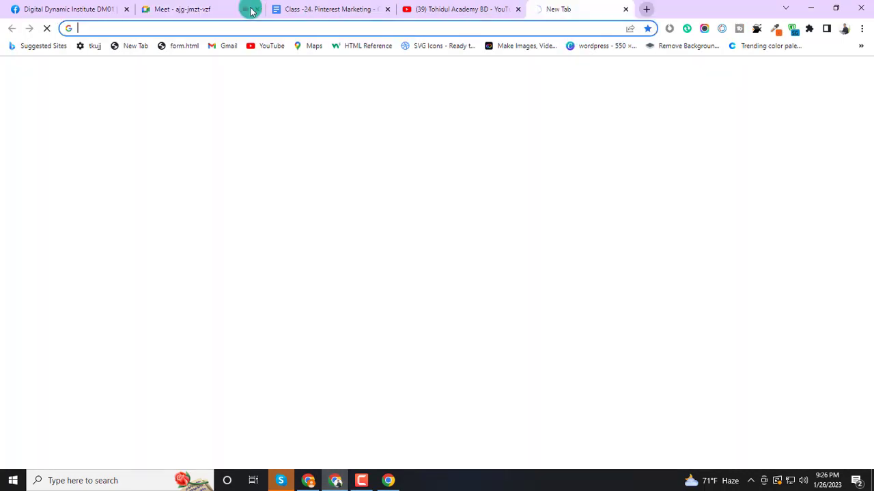
pyautogui.click(119, 29)
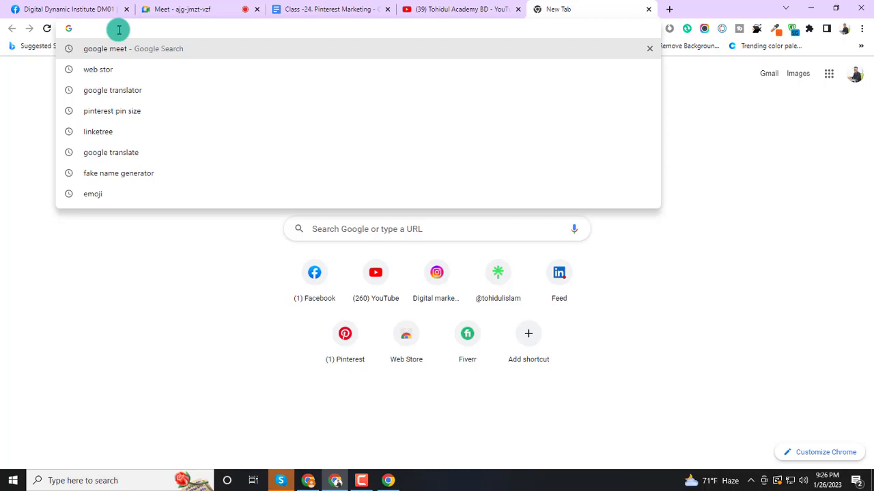
pyautogui.write('can')
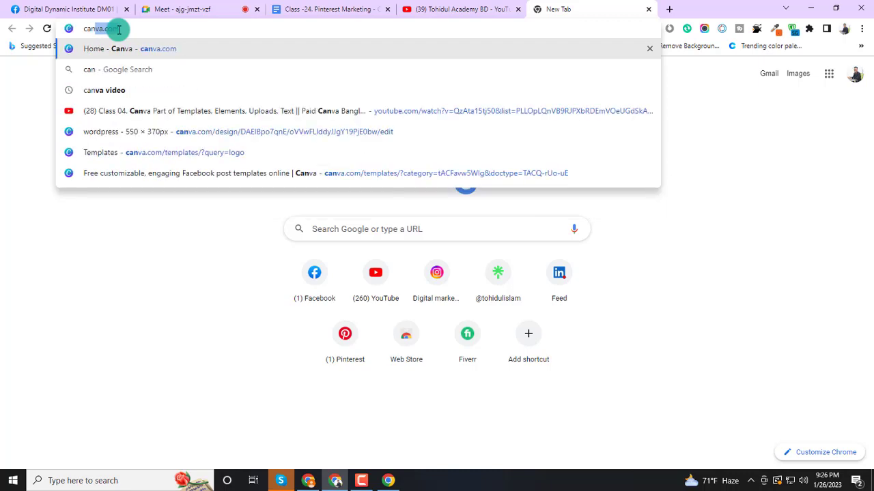
pyautogui.write('va')
pyautogui.press('Return')
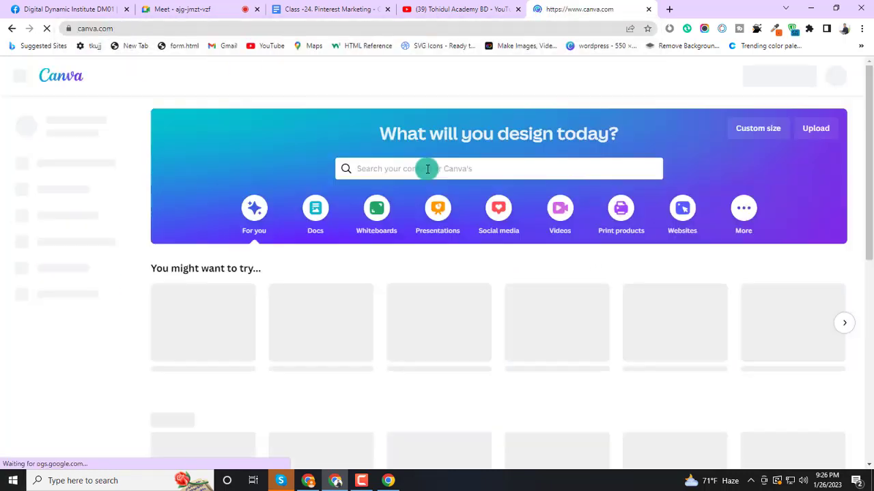
# Step: Search the Canva templates for "pinterest caver" and look through the suggested Pinterest templates
pyautogui.click(387, 169)
pyautogui.write('p')
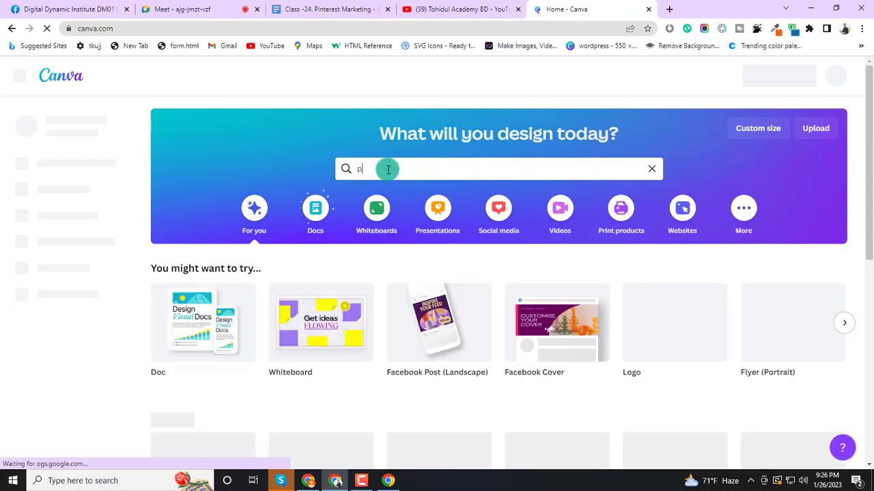
pyautogui.write('int')
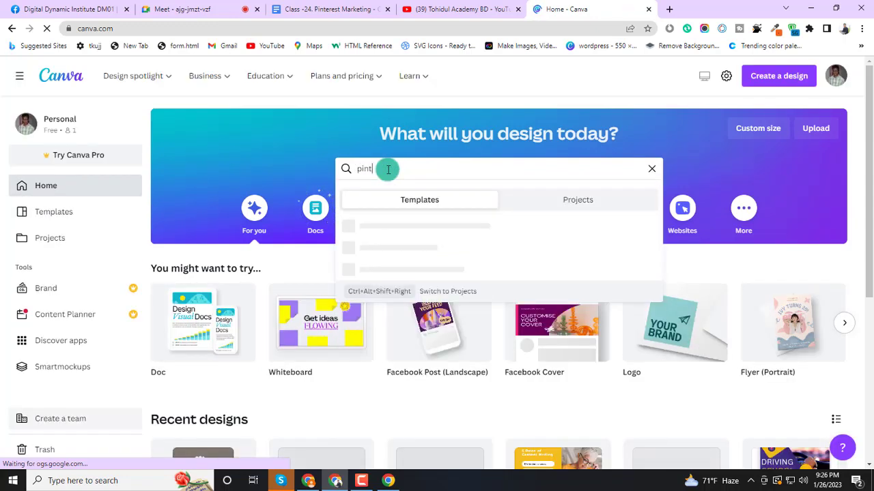
pyautogui.write('er')
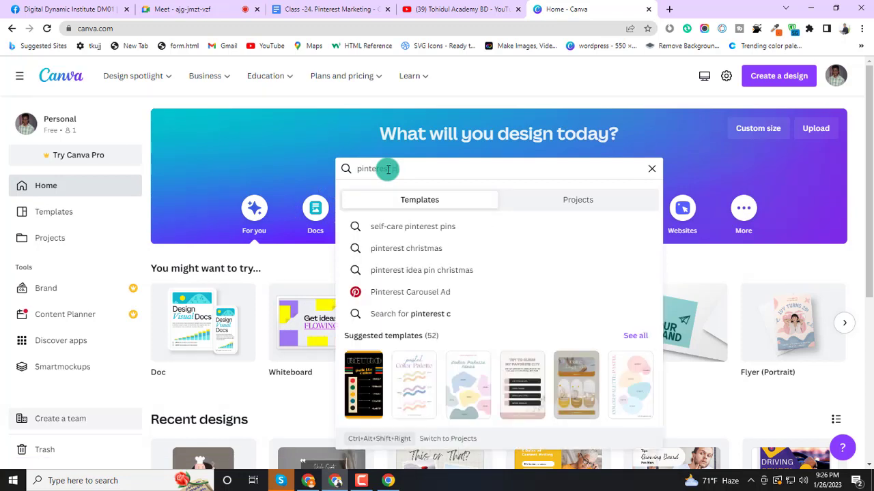
pyautogui.write('est cover')
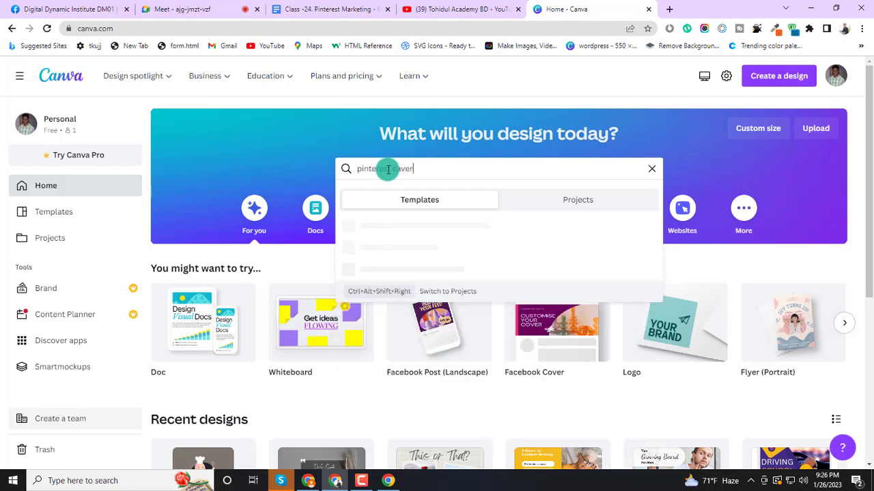
pyautogui.press('Return')
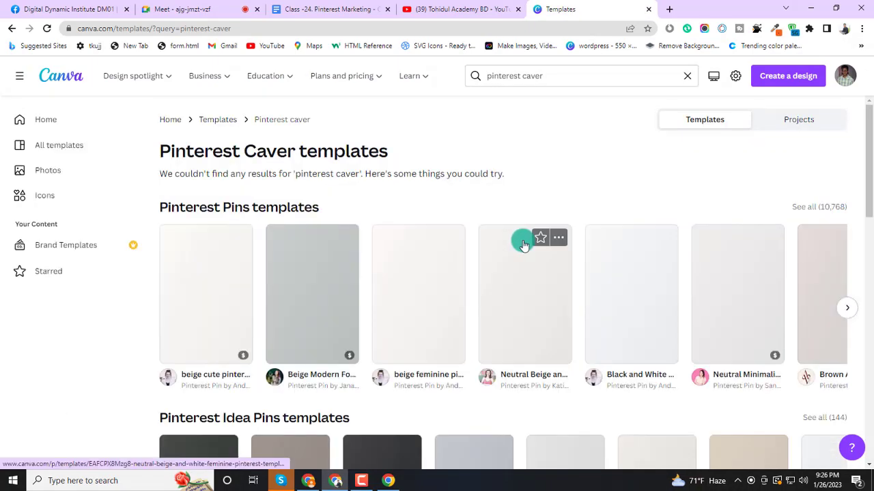
pyautogui.scroll(-1, 524, 244)
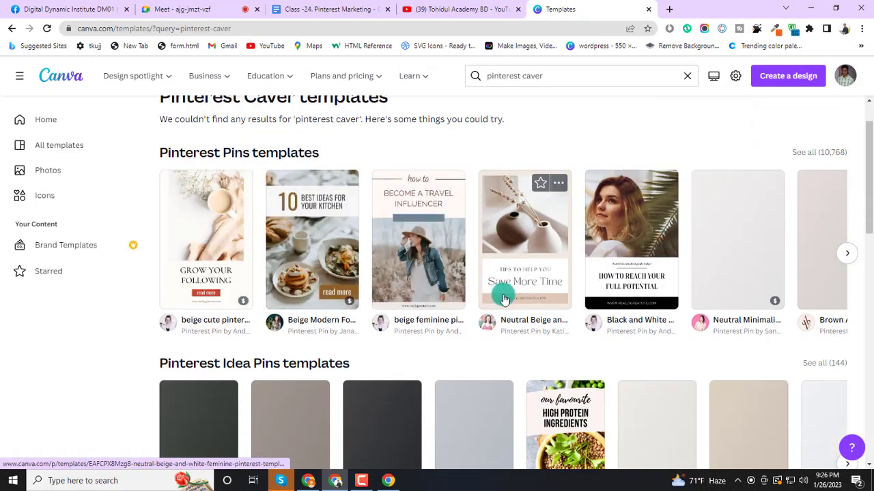
pyautogui.scroll(-3, 503, 299)
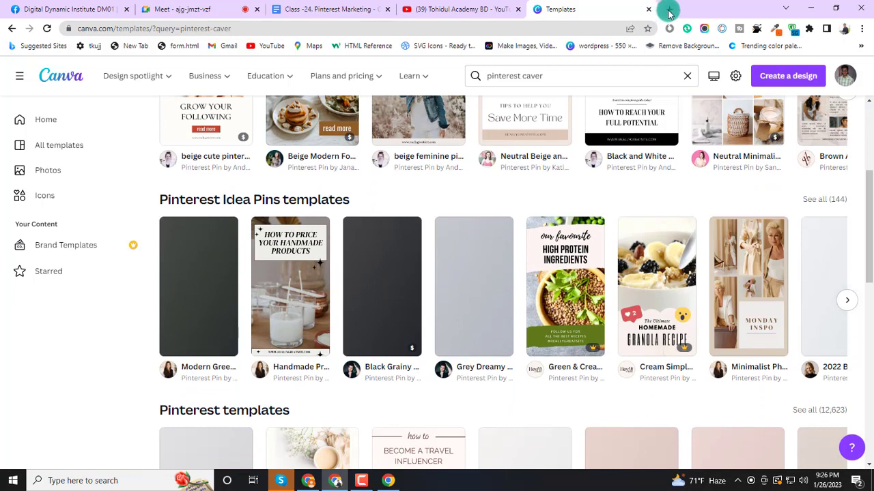
# Step: Search Google in a new tab for "pinterest caver size" and read the recommended width and height for a profile cover
pyautogui.click(669, 9)
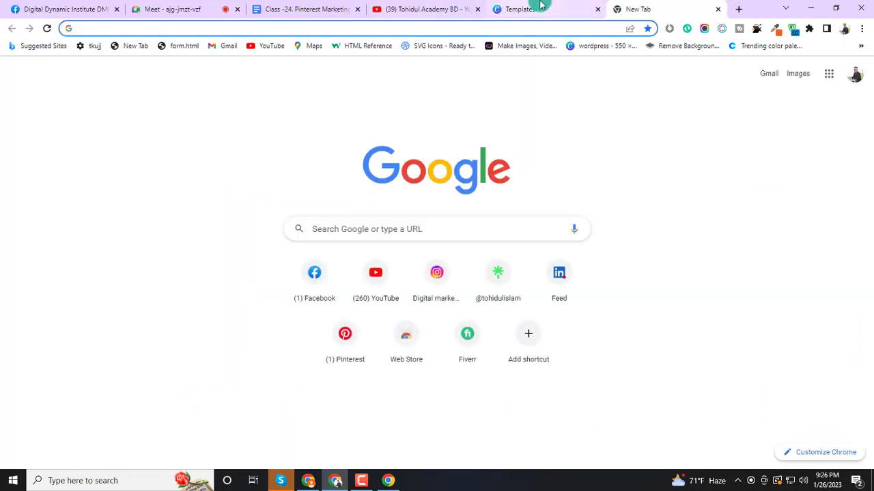
pyautogui.click(194, 29)
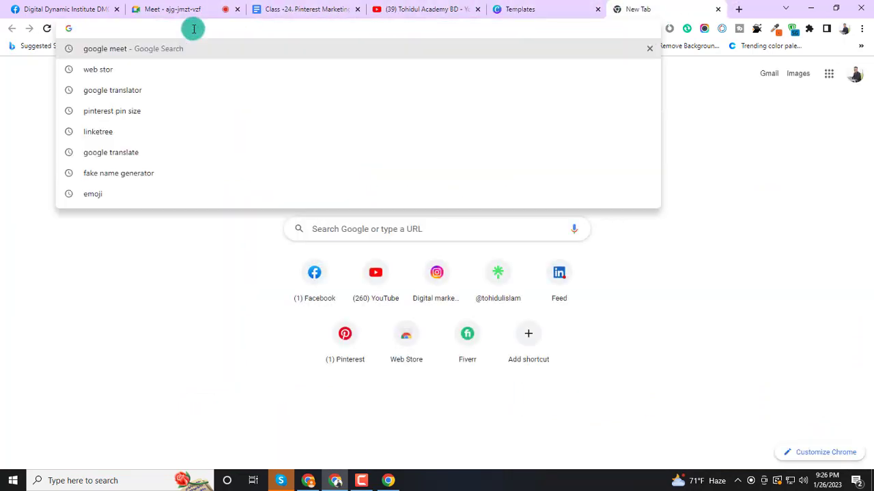
pyautogui.write('pint')
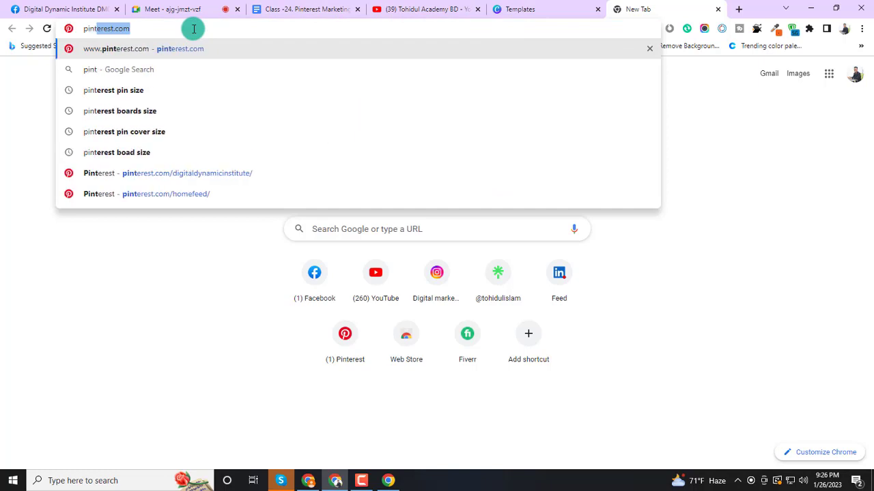
pyautogui.write('erest caver')
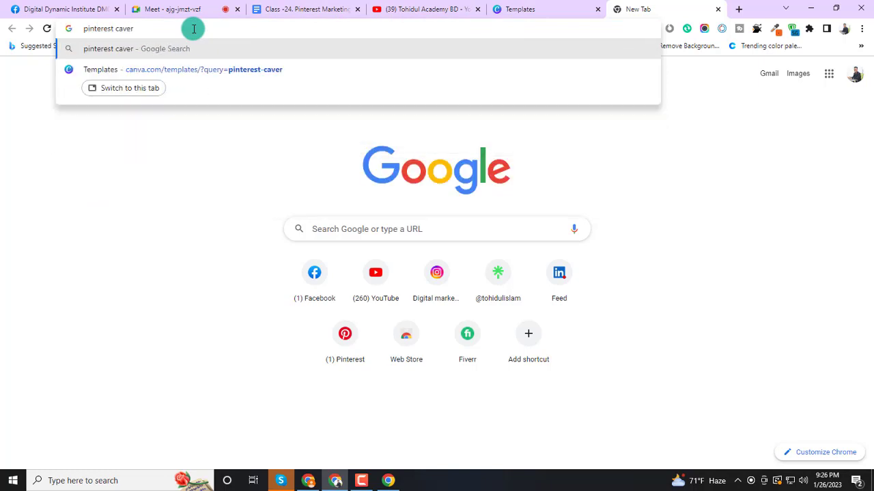
pyautogui.write(' s')
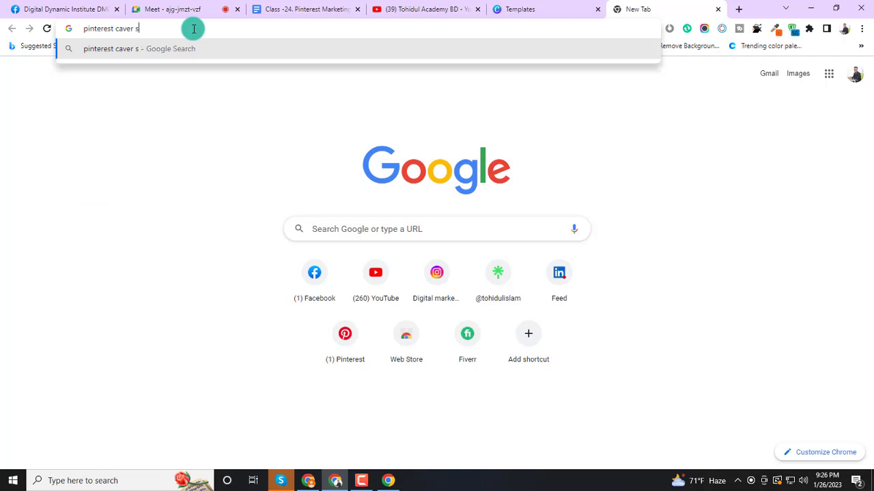
pyautogui.write('ize')
pyautogui.press('Return')
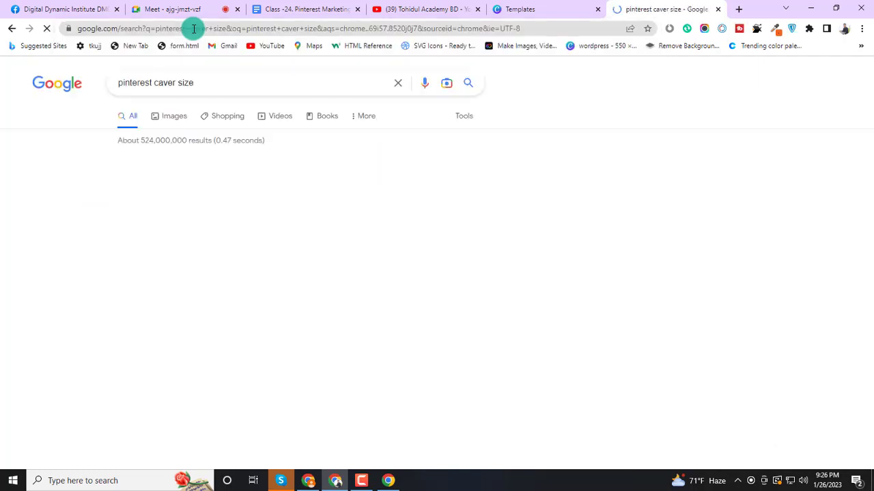
pyautogui.click(278, 163)
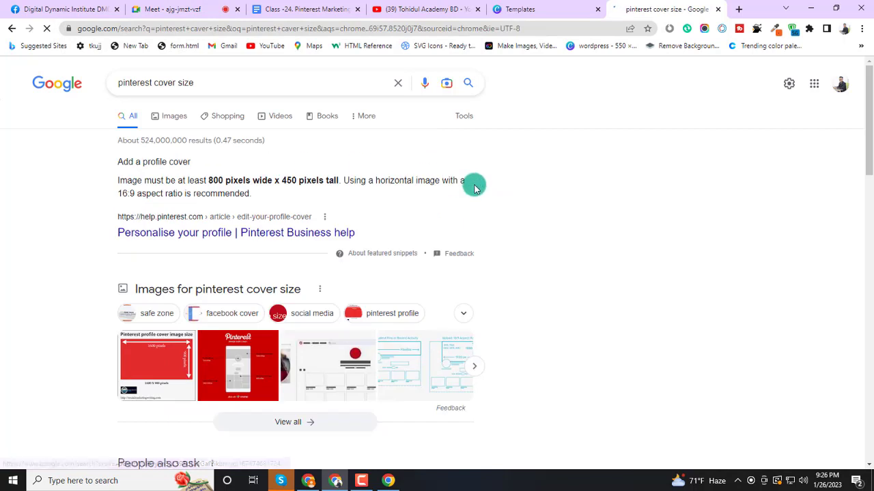
pyautogui.doubleClick(216, 180)
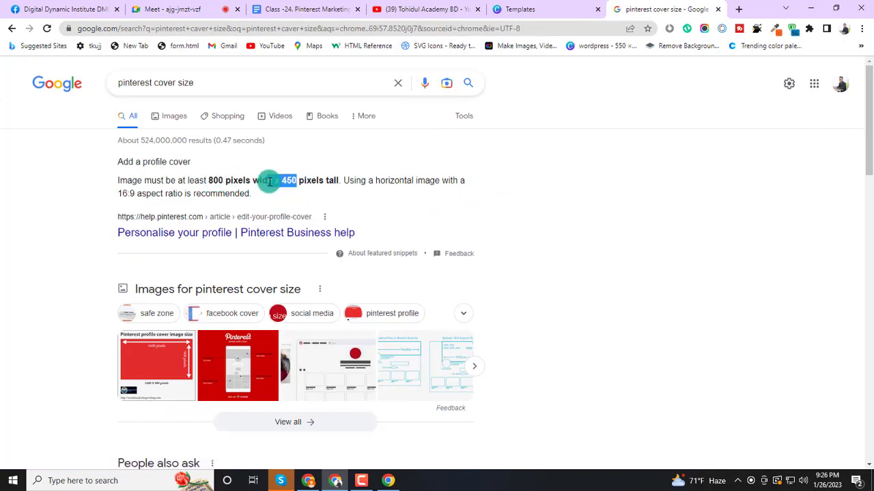
pyautogui.click(201, 178)
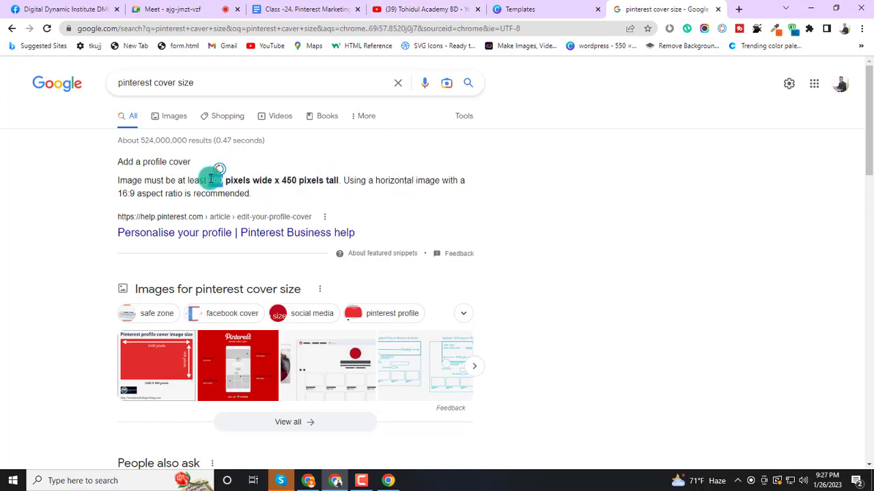
# Step: Create a new custom-size Canva design of 800 × 450 px, rechecking the cover height in the search results, and close the old templates page
pyautogui.click(538, 9)
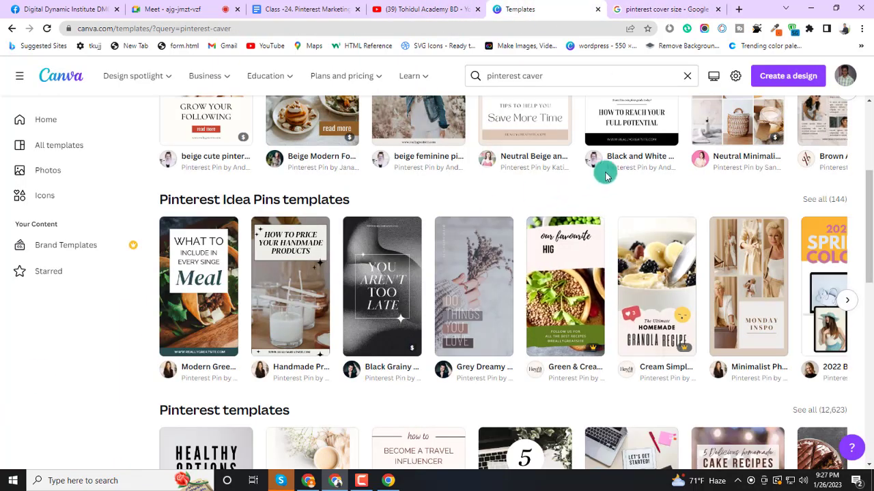
pyautogui.click(781, 75)
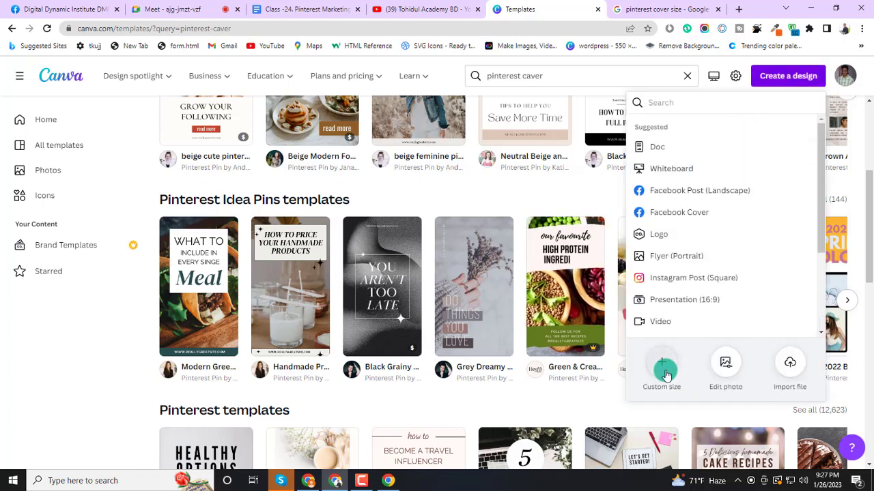
pyautogui.click(661, 362)
pyautogui.write('800')
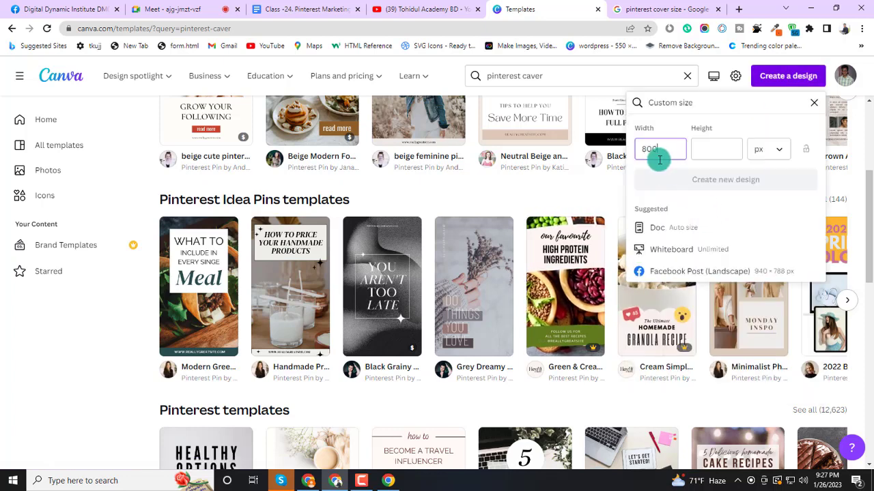
pyautogui.click(655, 9)
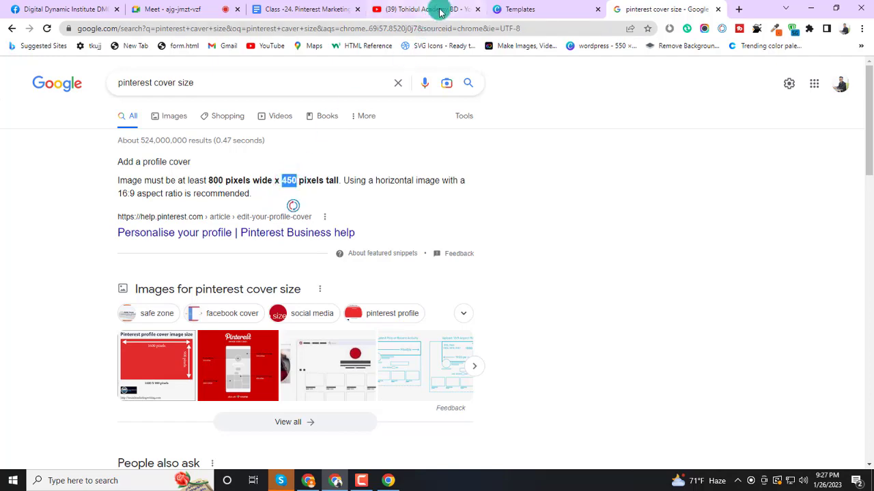
pyautogui.click(526, 9)
pyautogui.click(704, 150)
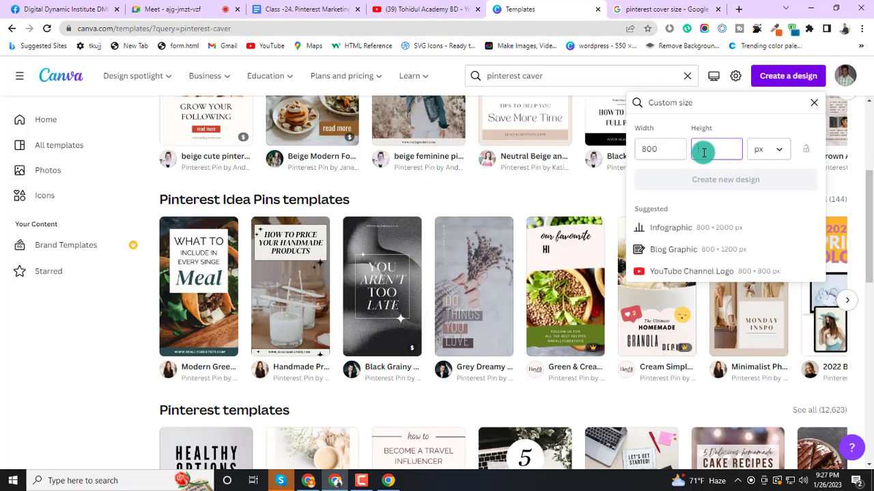
pyautogui.write('450')
pyautogui.click(720, 183)
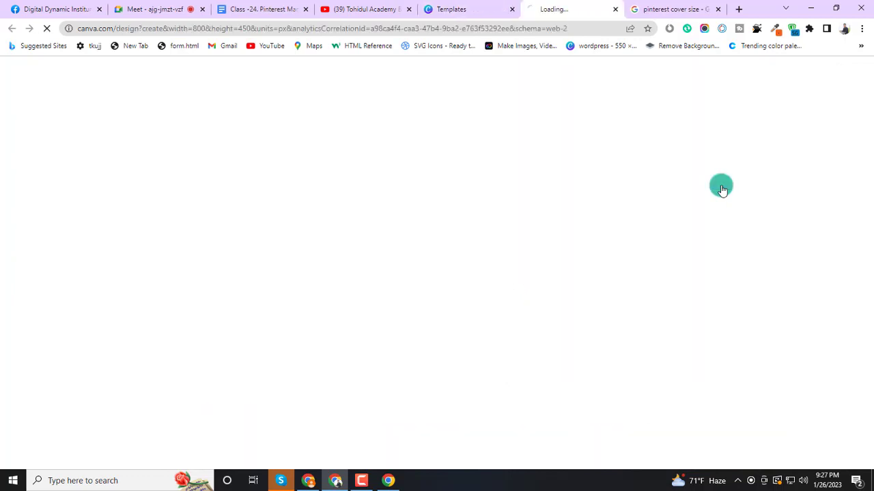
pyautogui.click(514, 9)
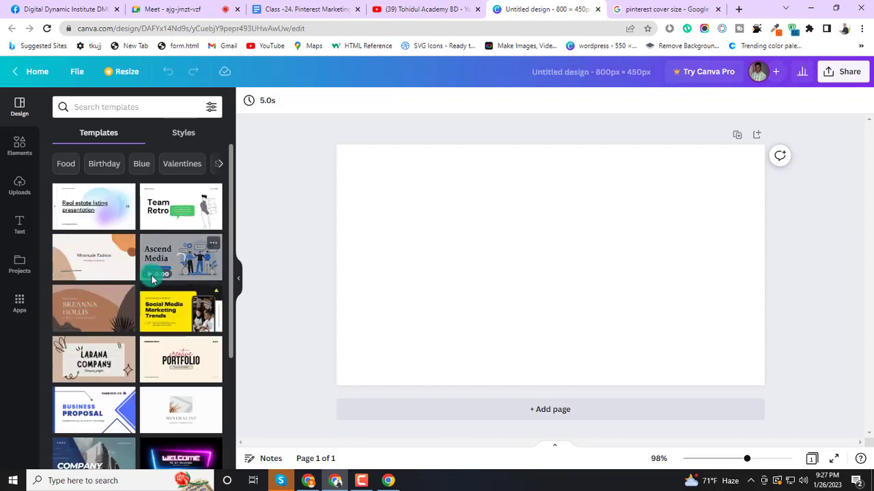
# Step: Apply the first page of the Black and Purple Gradient Simple Listing Presentation template and download the design as a PNG
pyautogui.click(104, 220)
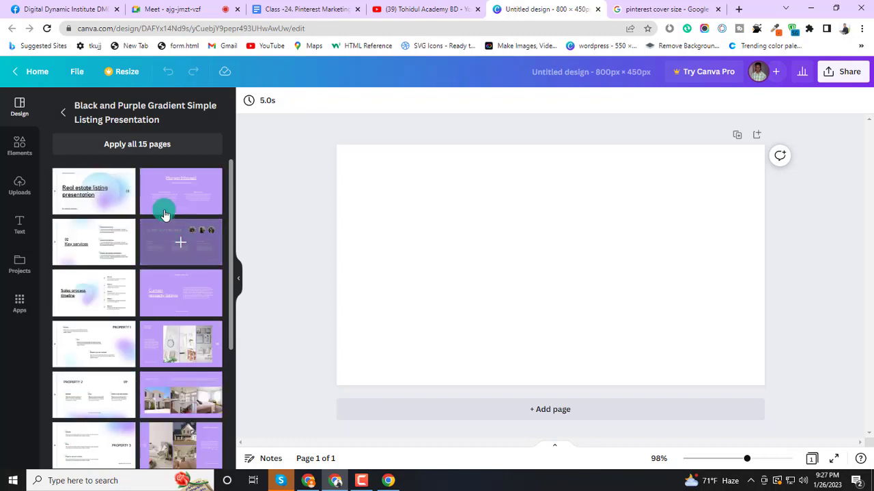
pyautogui.click(86, 199)
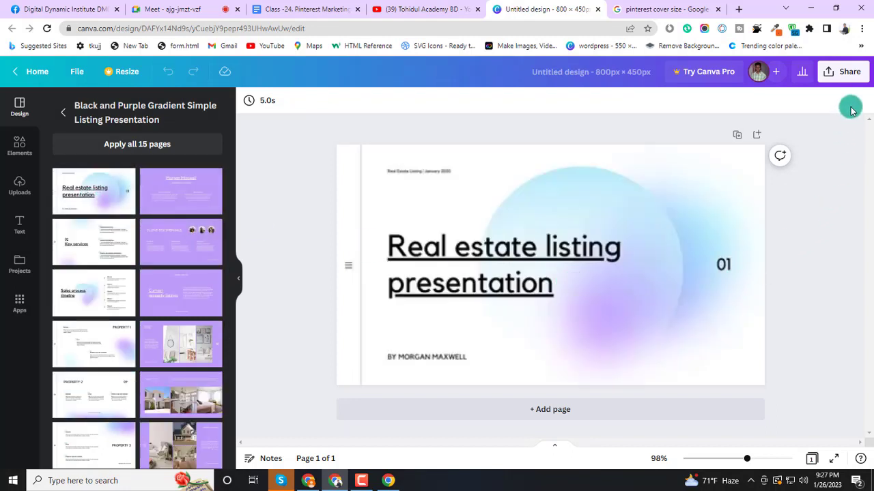
pyautogui.click(841, 80)
pyautogui.click(722, 333)
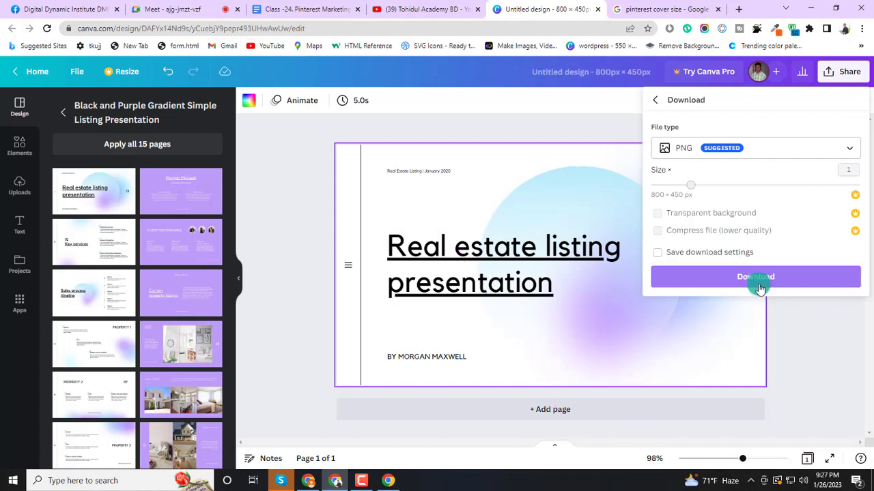
pyautogui.click(759, 278)
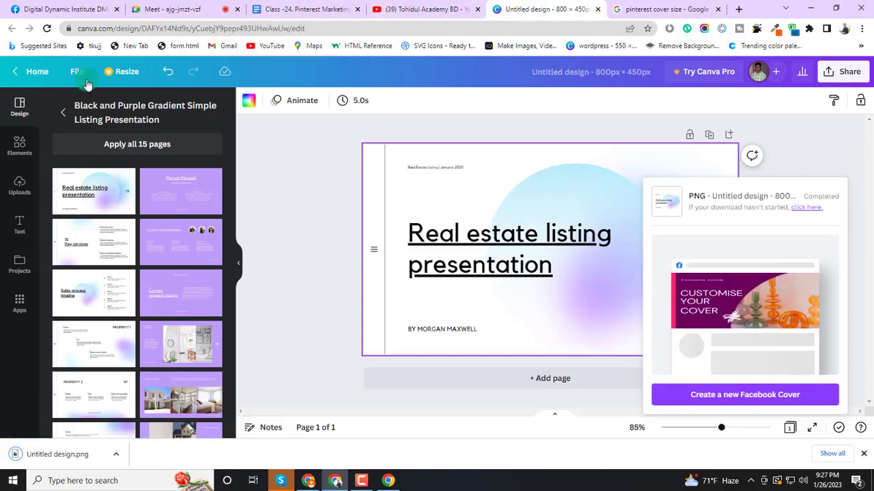
# Step: Switch to the Chrome window with the Pinterest business profile and start adding a profile cover image
pyautogui.click(318, 480)
pyautogui.click(39, 14)
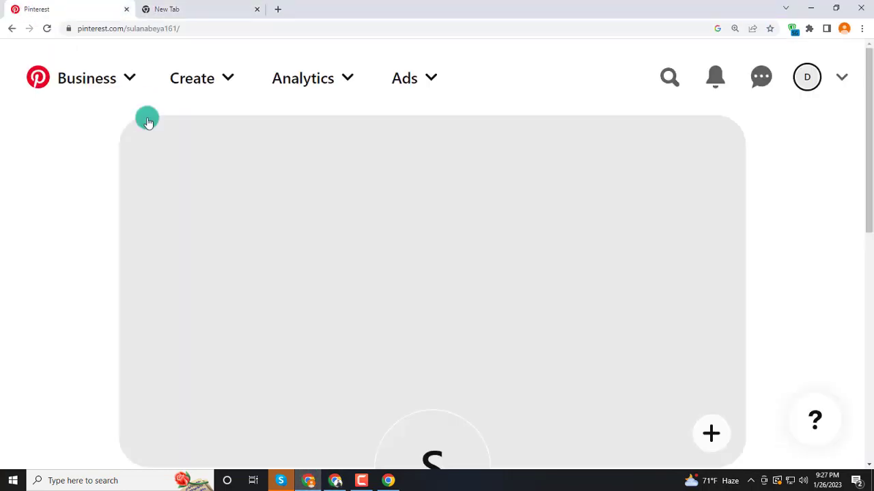
pyautogui.scroll(-2, 655, 357)
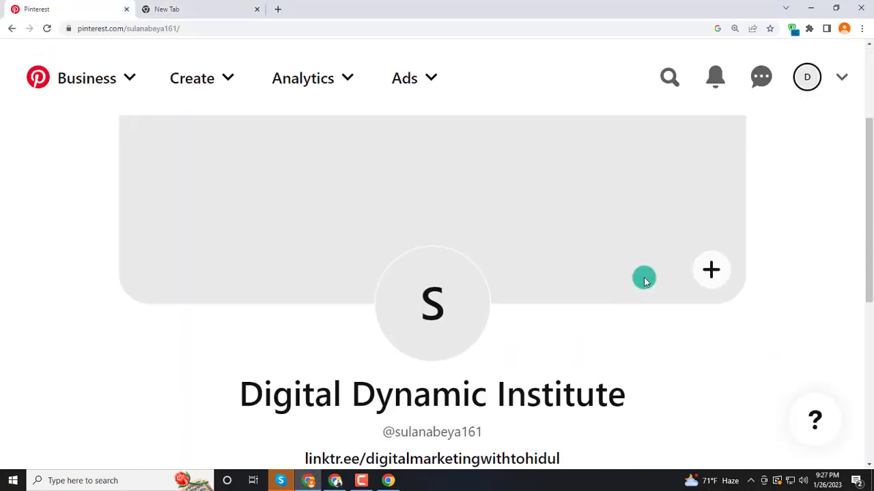
pyautogui.click(710, 271)
pyautogui.scroll(-2, 413, 318)
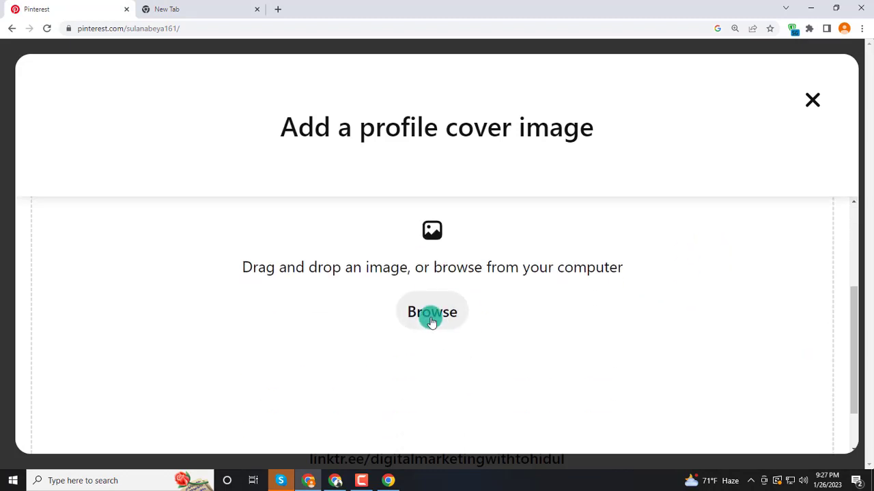
# Step: Upload Untitled design.png from the Downloads folder as the profile cover and accept the crop
pyautogui.click(432, 318)
pyautogui.click(47, 99)
pyautogui.click(120, 95)
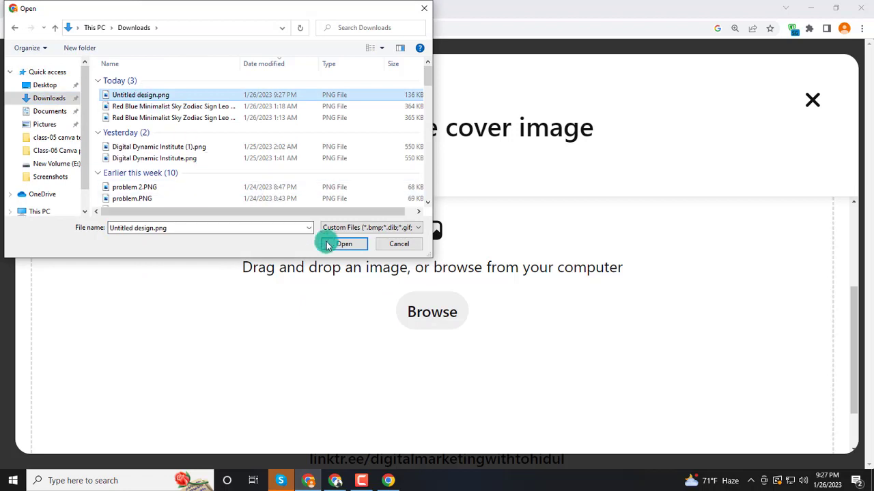
pyautogui.click(337, 246)
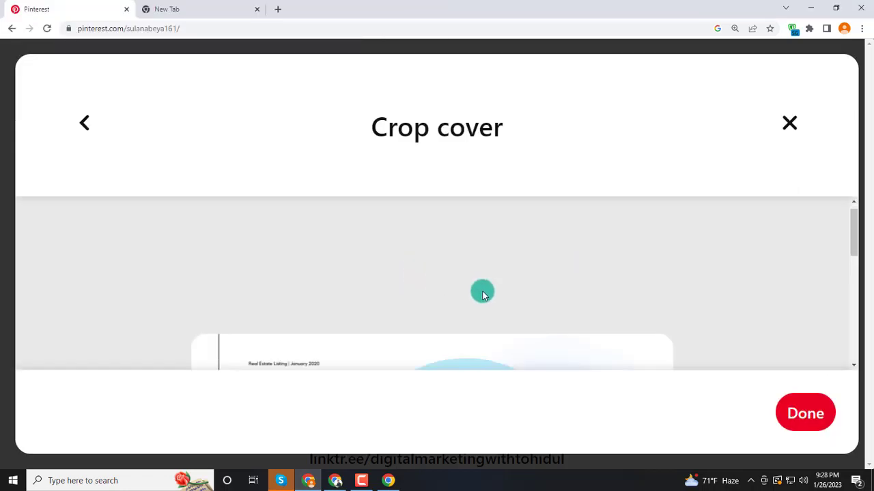
pyautogui.moveTo(505, 302); pyautogui.dragTo(505, 248)
pyautogui.click(802, 418)
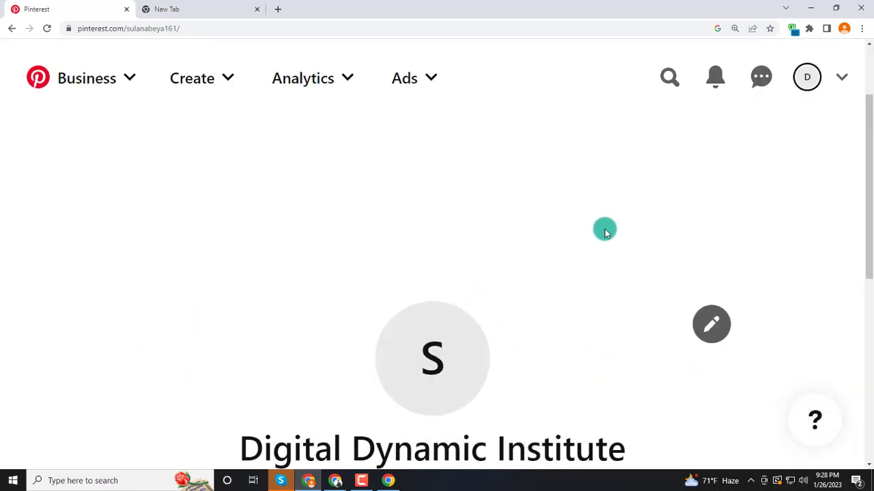
# Step: Examine the business profile page with its new cover image, profile picture, name, website link and profile options
pyautogui.scroll(-2, 226, 253)
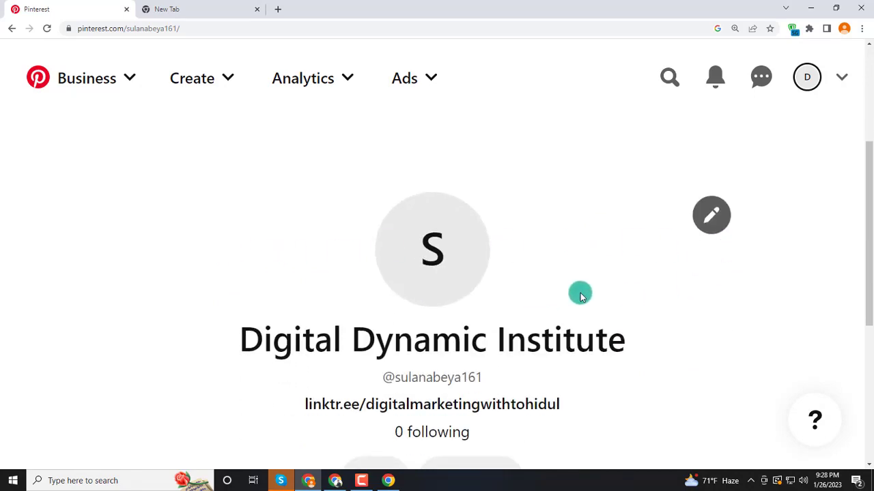
pyautogui.scroll(4, 649, 299)
pyautogui.scroll(-5, 651, 300)
pyautogui.scroll(5, 636, 293)
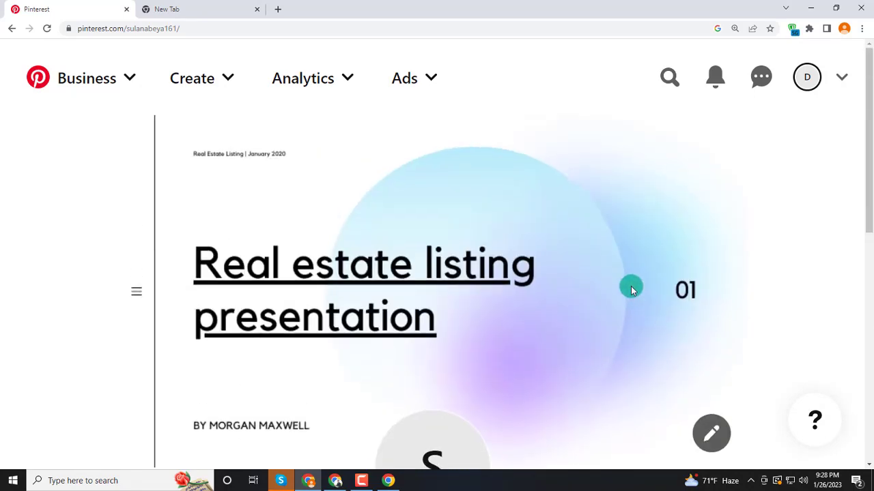
pyautogui.scroll(-4, 522, 239)
pyautogui.scroll(-2, 624, 284)
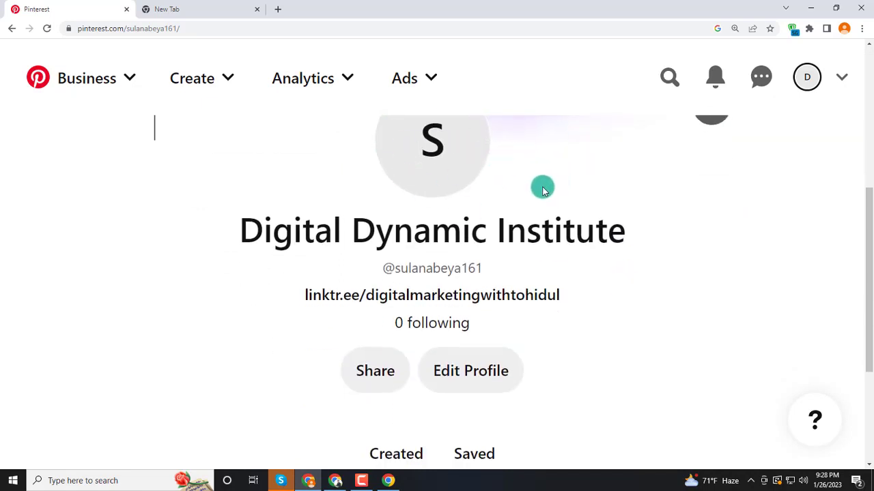
pyautogui.scroll(-1, 542, 190)
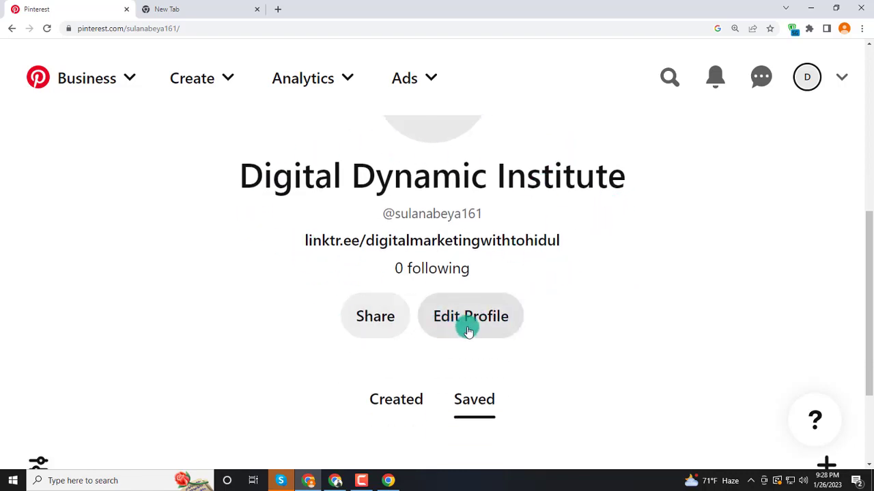
pyautogui.scroll(-1, 462, 282)
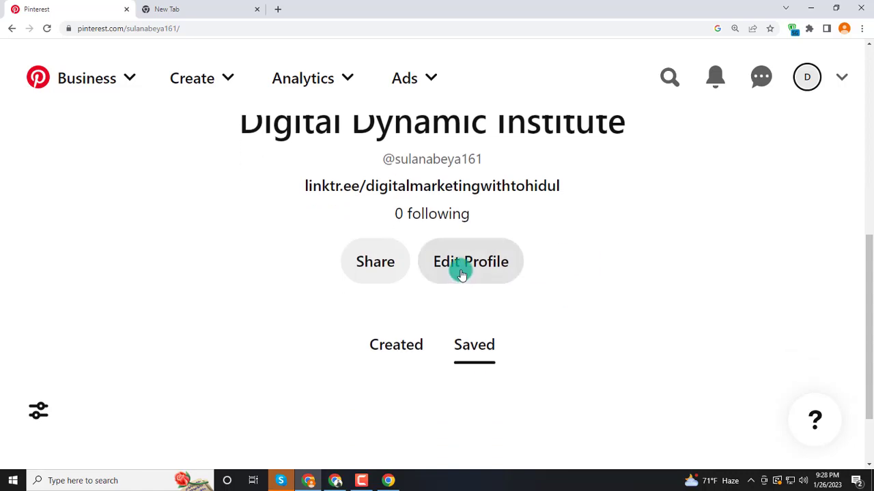
# Step: Open the business profile for editing and upload Digital Dynamic Institute.png from the Downloads folder as the profile photo
pyautogui.click(462, 274)
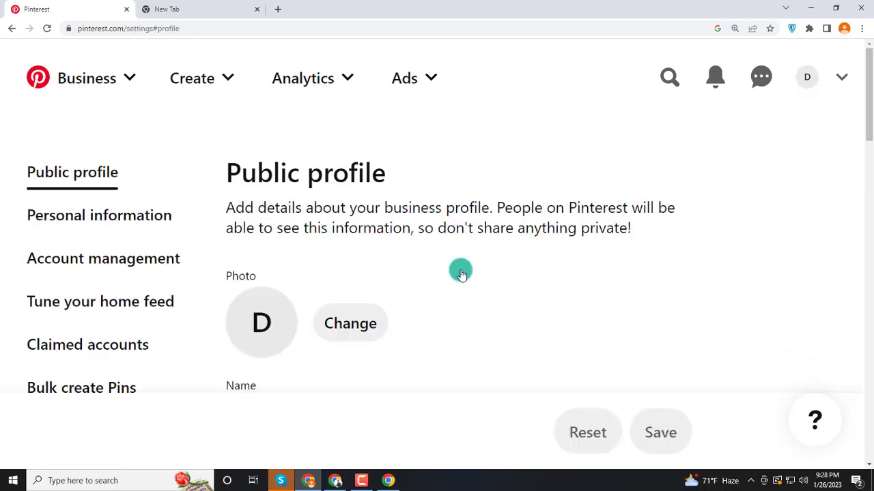
pyautogui.scroll(-1, 454, 257)
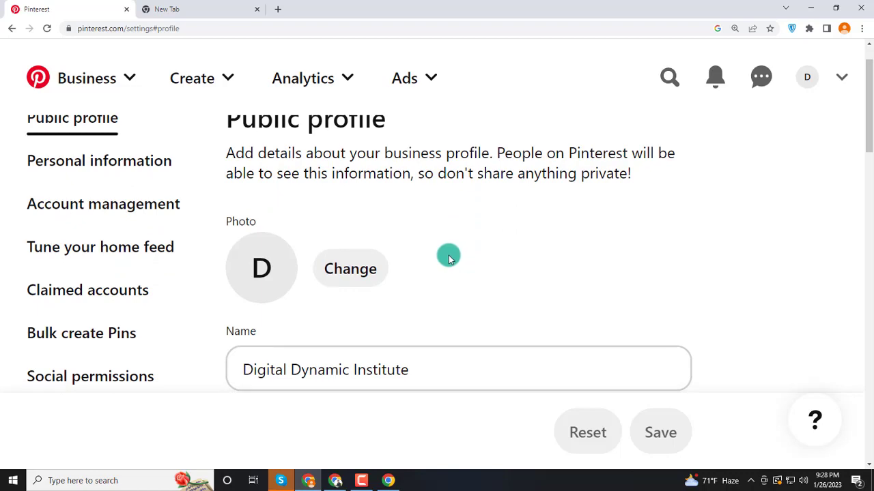
pyautogui.click(342, 273)
pyautogui.click(424, 300)
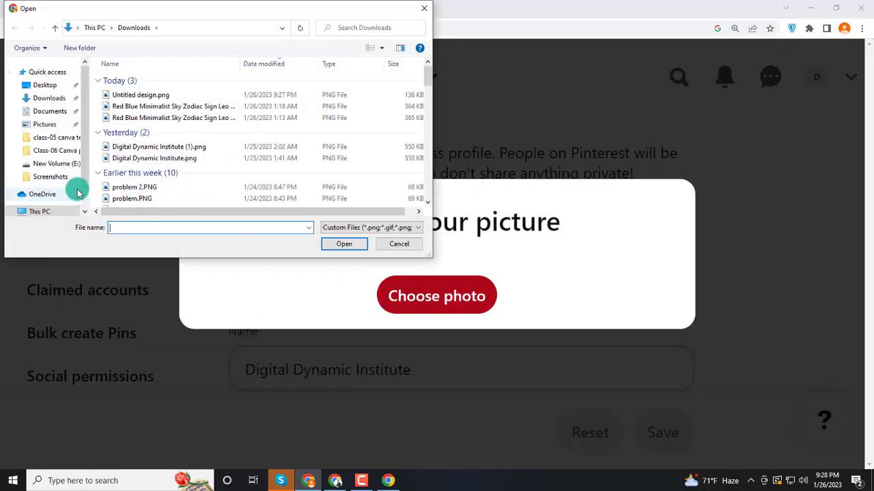
pyautogui.click(121, 161)
pyautogui.scroll(-1, 139, 172)
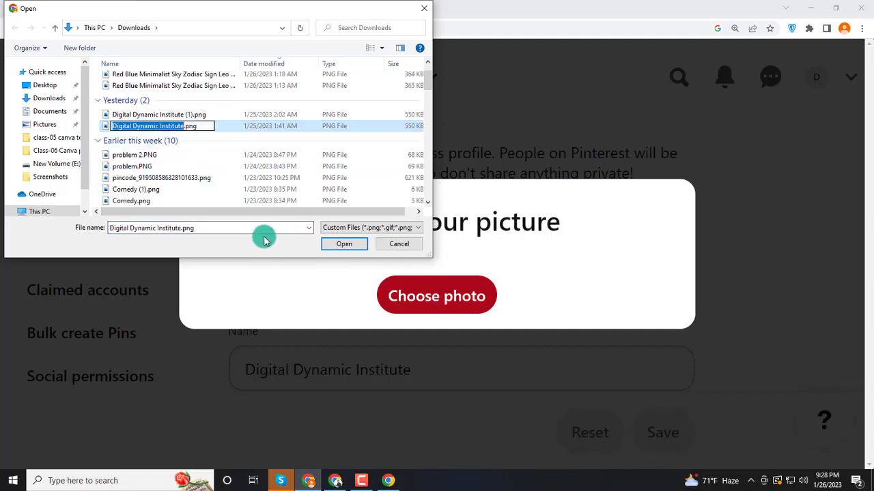
pyautogui.press('Down')
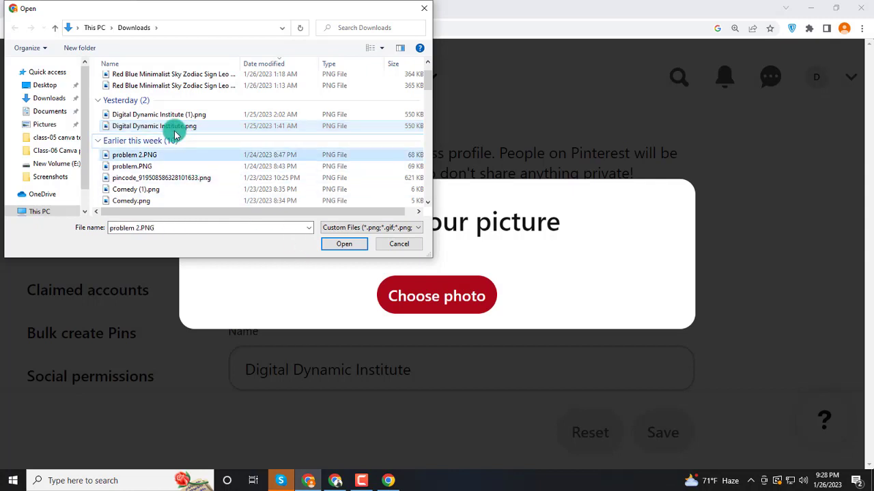
pyautogui.click(138, 126)
pyautogui.click(131, 157)
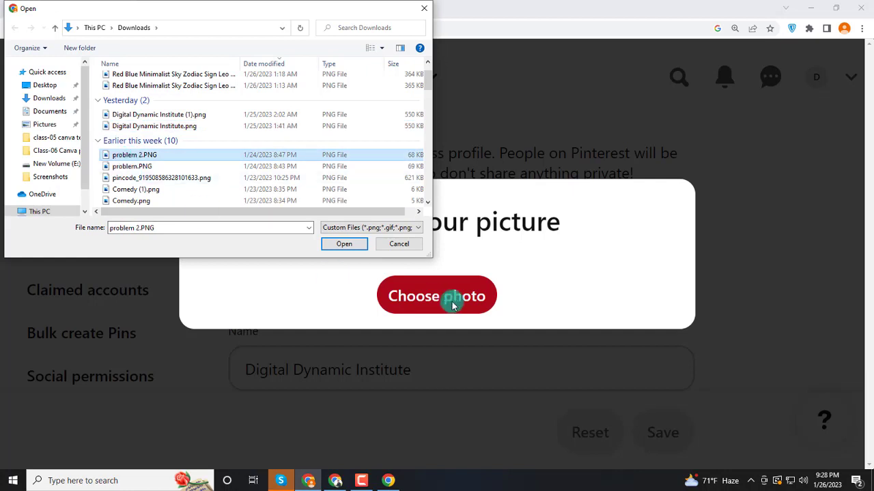
pyautogui.click(146, 126)
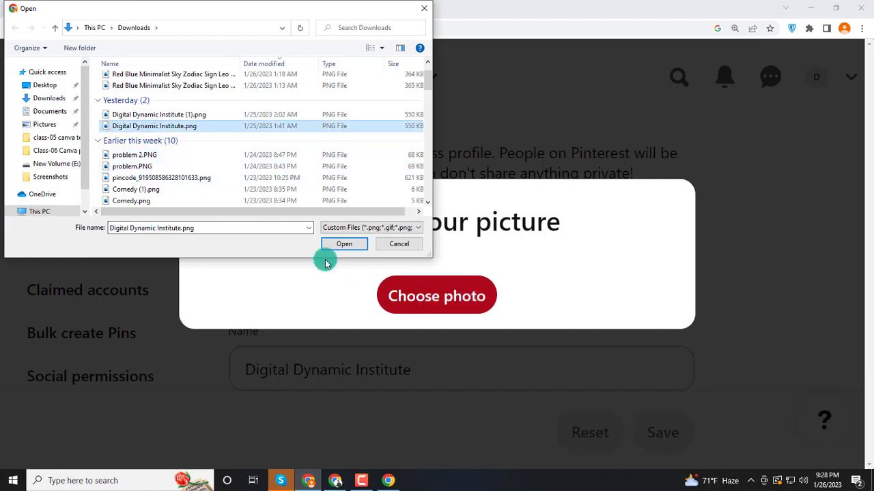
pyautogui.click(335, 244)
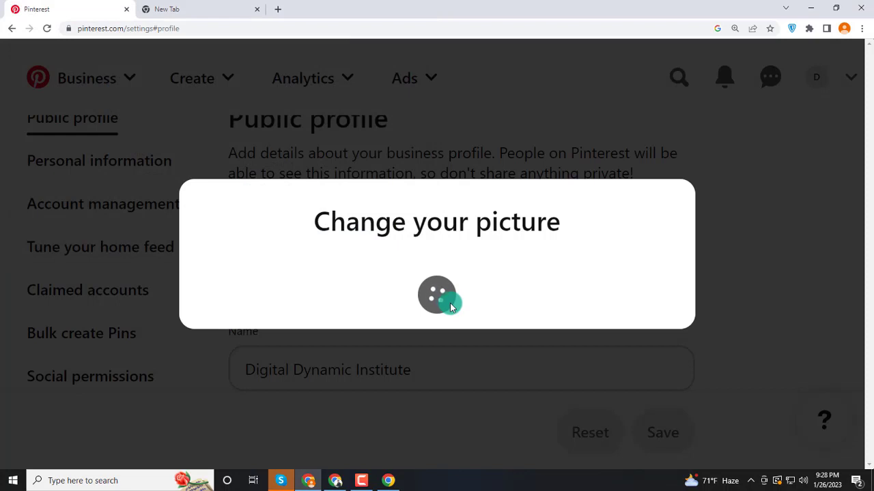
# Step: Fill in the profile's About text with "Digital Dynamic Institute", copied from the business name
pyautogui.scroll(-1, 451, 303)
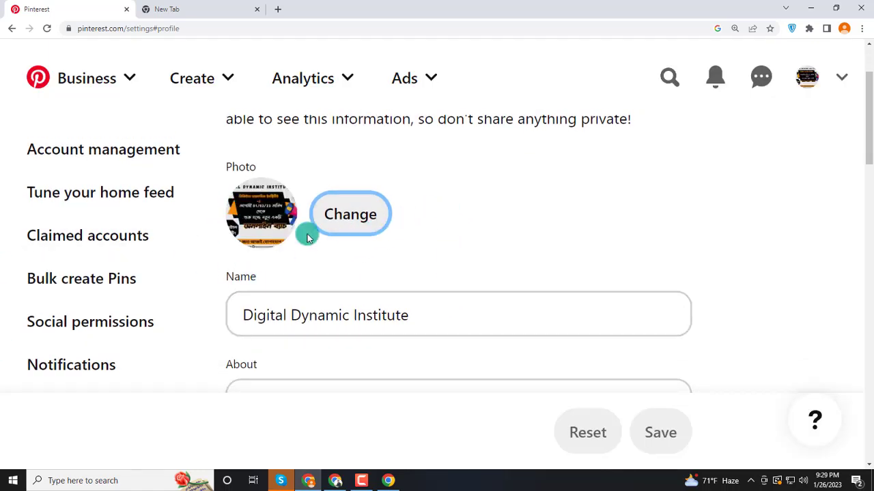
pyautogui.scroll(-3, 439, 236)
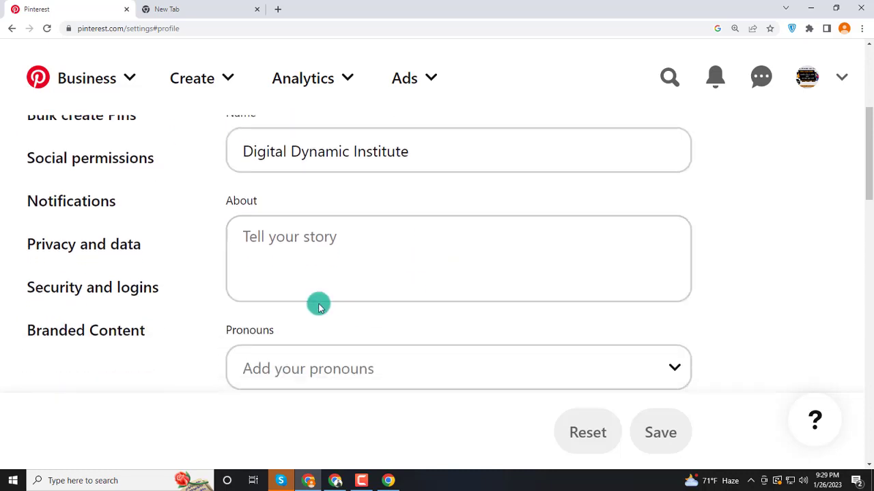
pyautogui.click(260, 247)
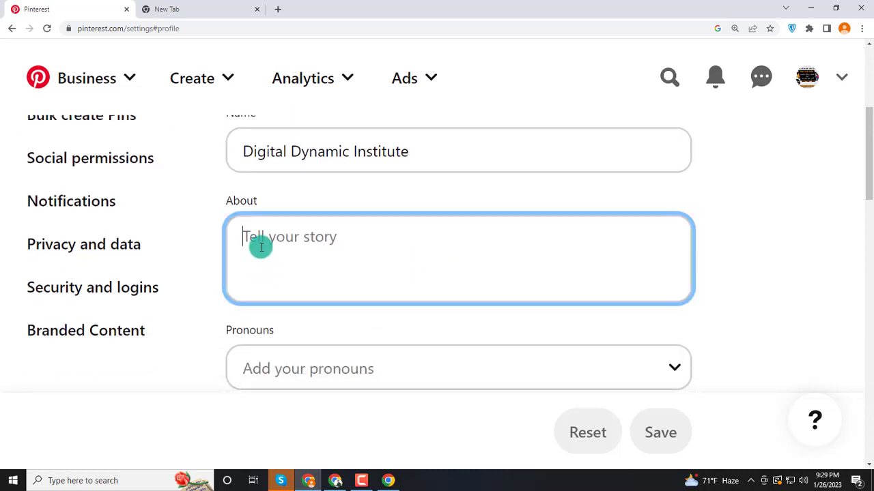
pyautogui.moveTo(419, 152); pyautogui.dragTo(236, 160)
pyautogui.hotkey('ctrl', 'c')
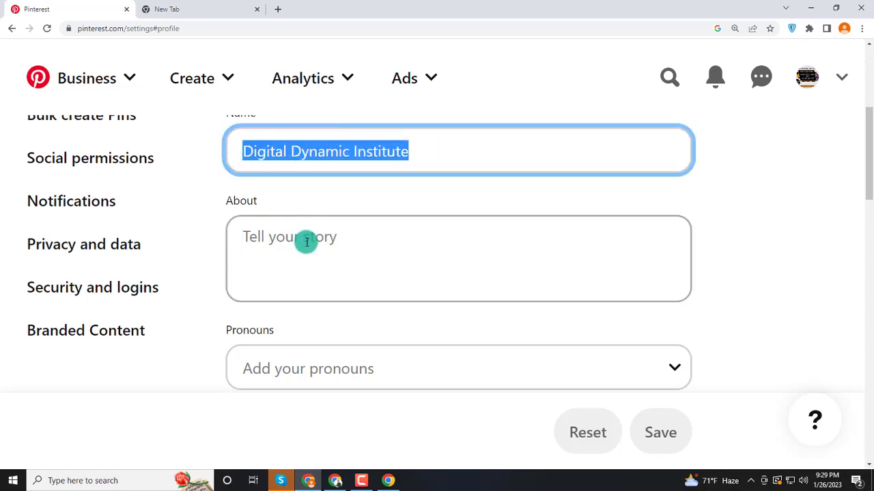
pyautogui.click(252, 267)
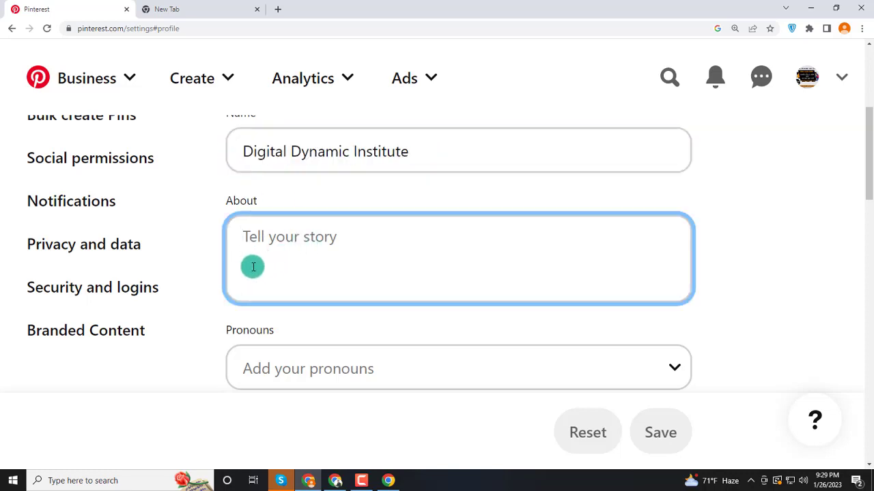
pyautogui.hotkey('ctrl', 'v')
pyautogui.click(776, 289)
pyautogui.scroll(-1, 249, 243)
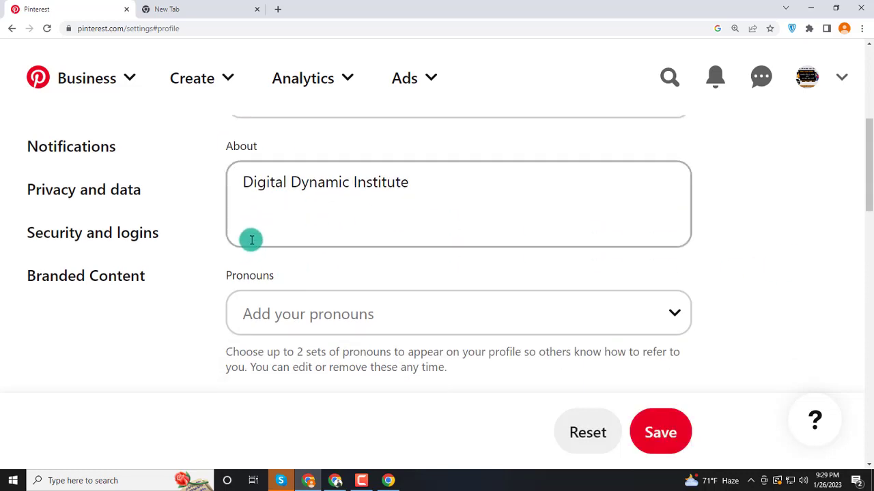
pyautogui.click(338, 225)
# Step: Set the profile's pronouns to they/them
pyautogui.scroll(-1, 335, 228)
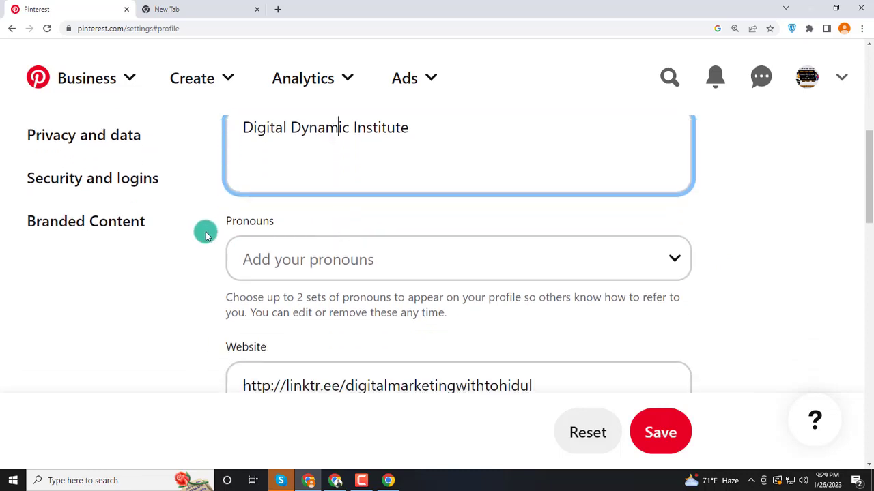
pyautogui.moveTo(226, 220); pyautogui.dragTo(372, 220)
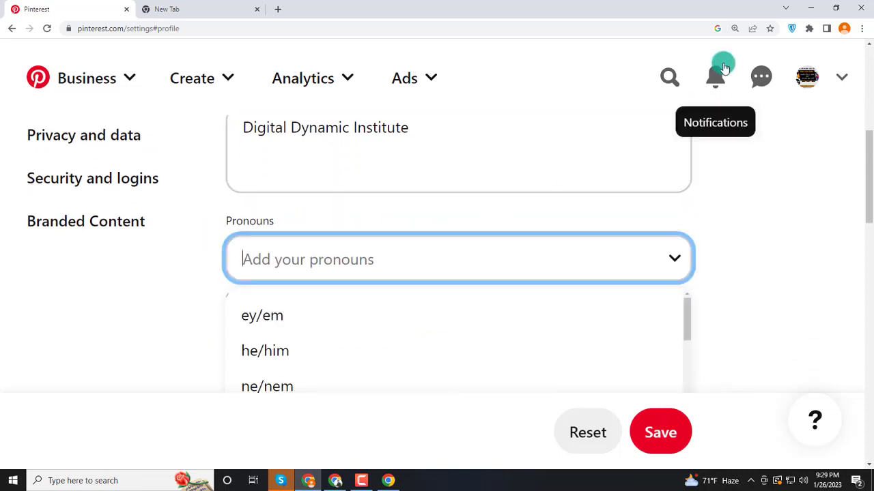
pyautogui.scroll(3, 774, 239)
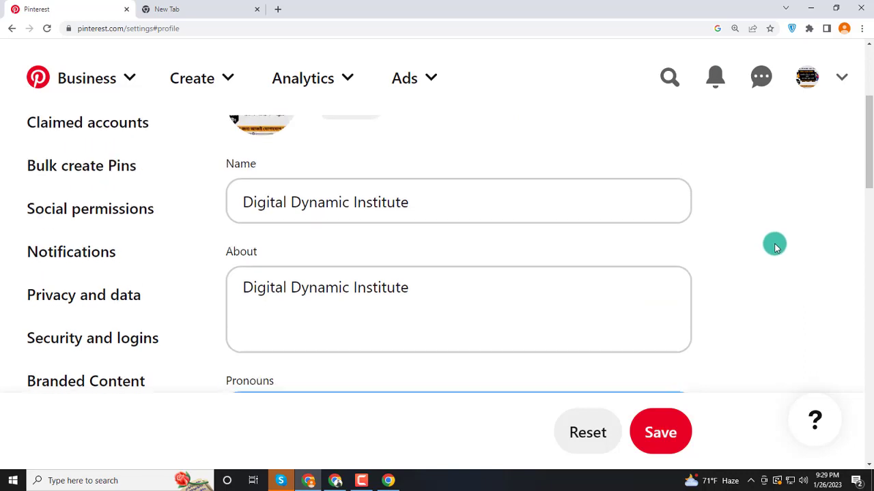
pyautogui.scroll(-3, 774, 244)
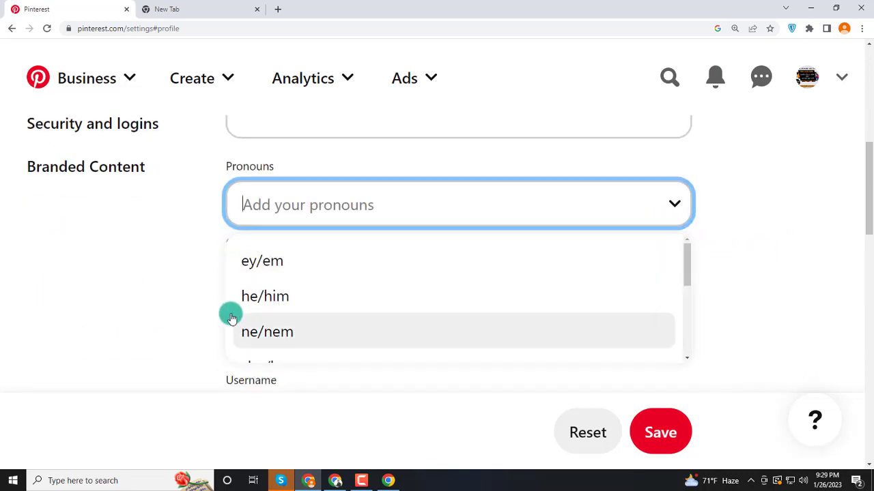
pyautogui.scroll(-1, 312, 309)
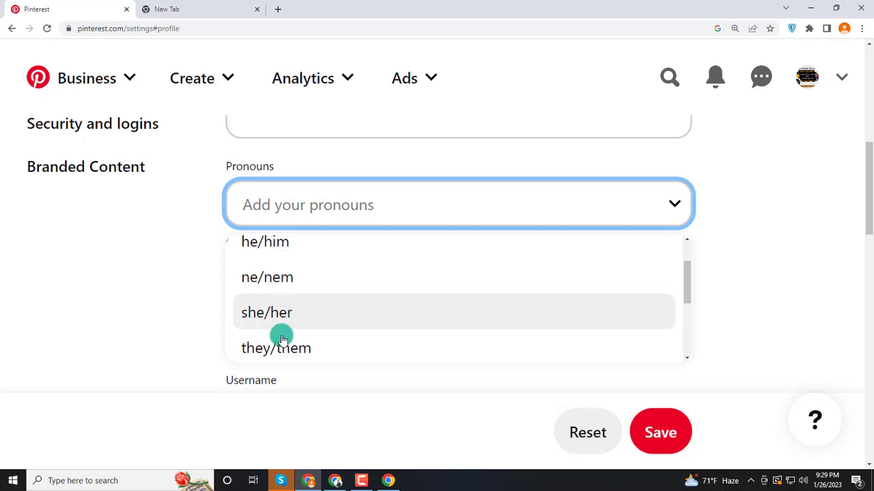
pyautogui.scroll(-1, 277, 350)
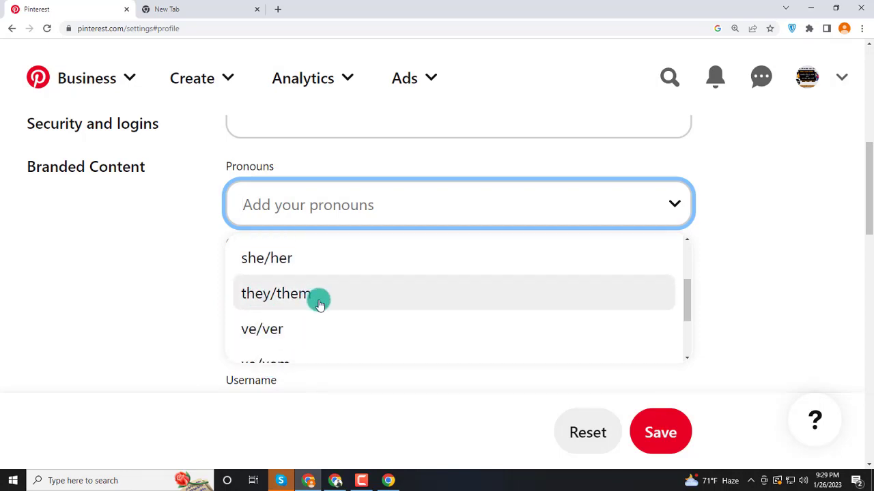
pyautogui.click(292, 303)
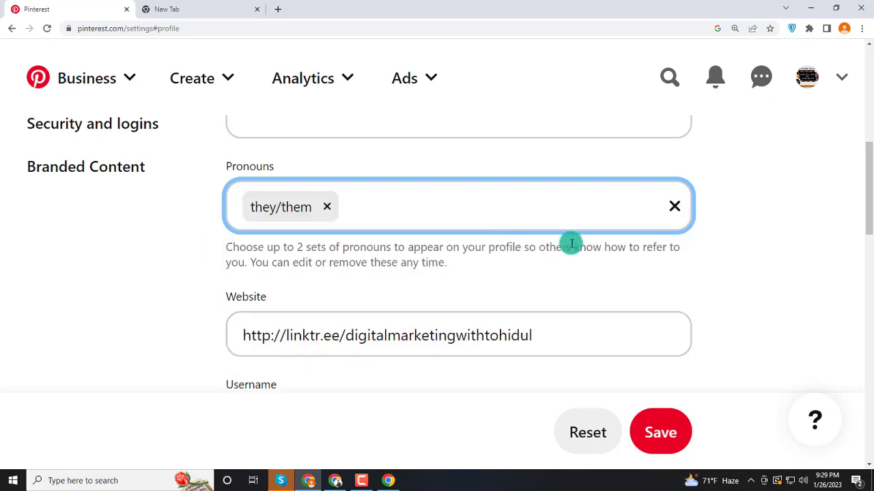
# Step: Replace the username with DigitalDynamicInstitute, reusing the About text without its spaces
pyautogui.scroll(-1, 587, 251)
pyautogui.moveTo(211, 245); pyautogui.dragTo(391, 243)
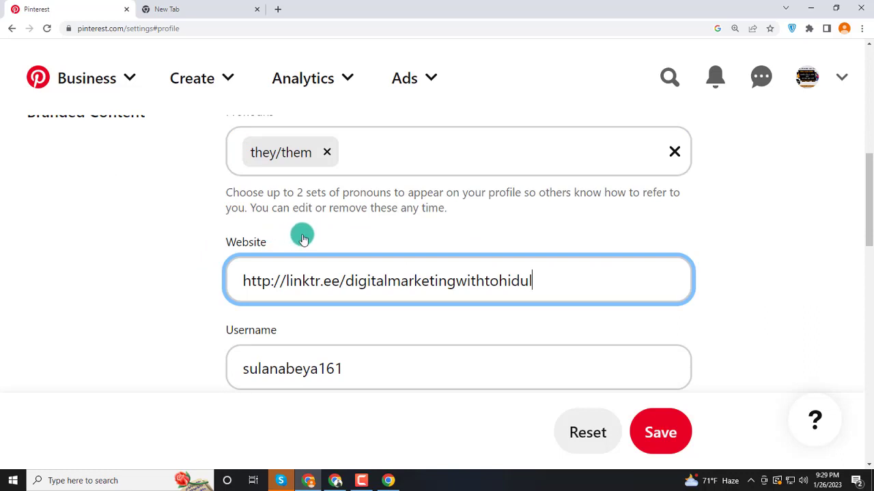
pyautogui.scroll(-2, 302, 236)
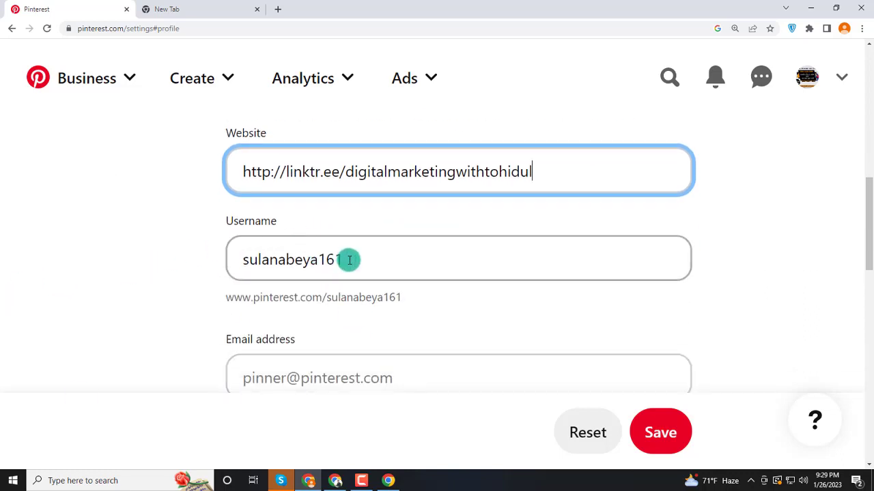
pyautogui.moveTo(349, 260); pyautogui.dragTo(154, 255)
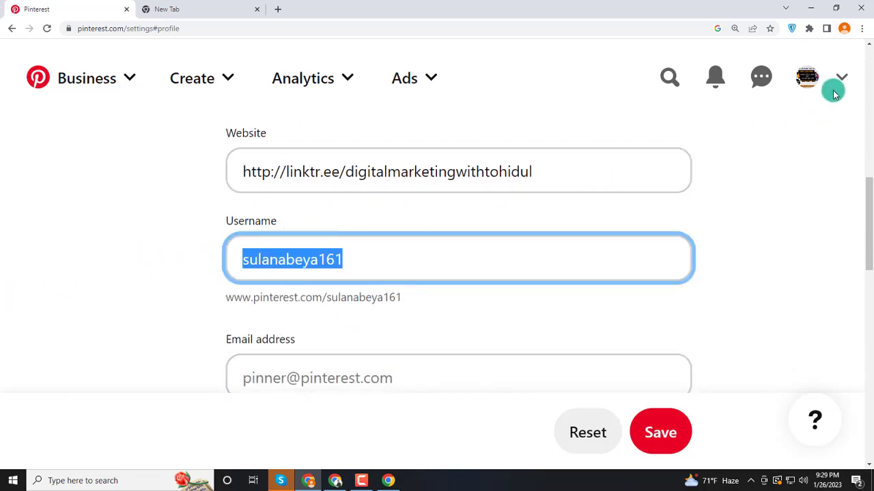
pyautogui.press('BackSpace')
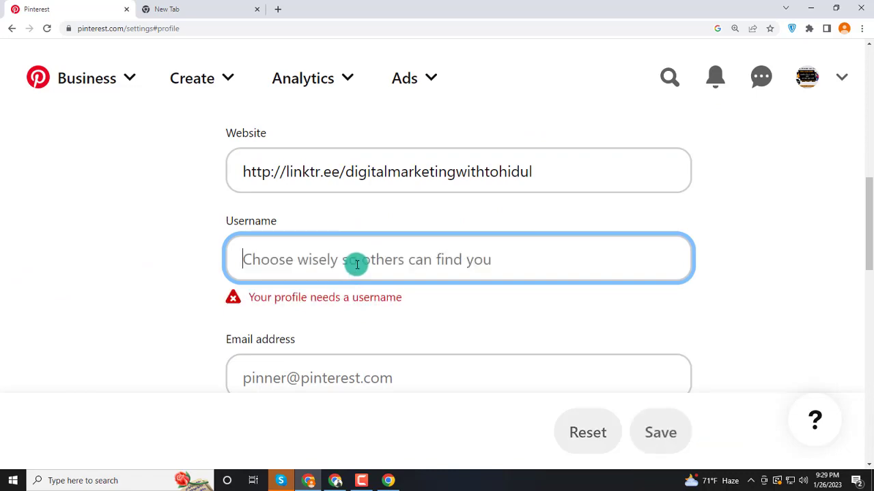
pyautogui.scroll(5, 260, 256)
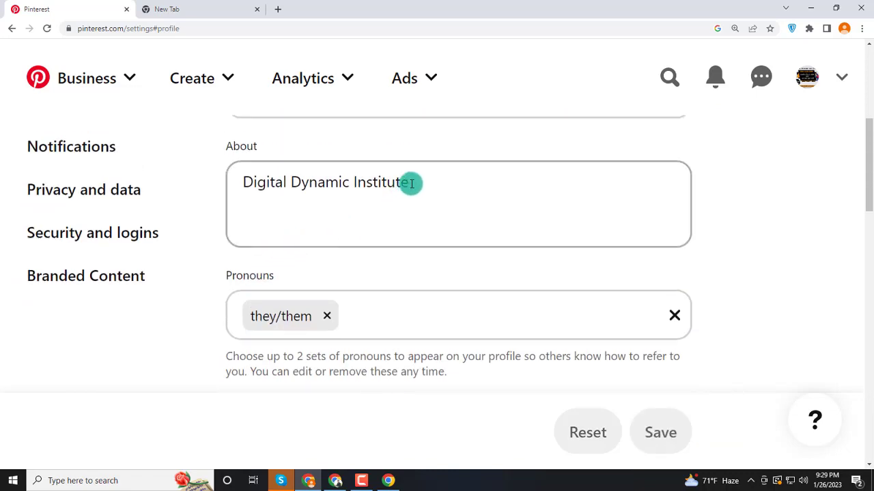
pyautogui.moveTo(410, 183); pyautogui.dragTo(202, 196)
pyautogui.hotkey('ctrl', 'c')
pyautogui.scroll(-3, 300, 314)
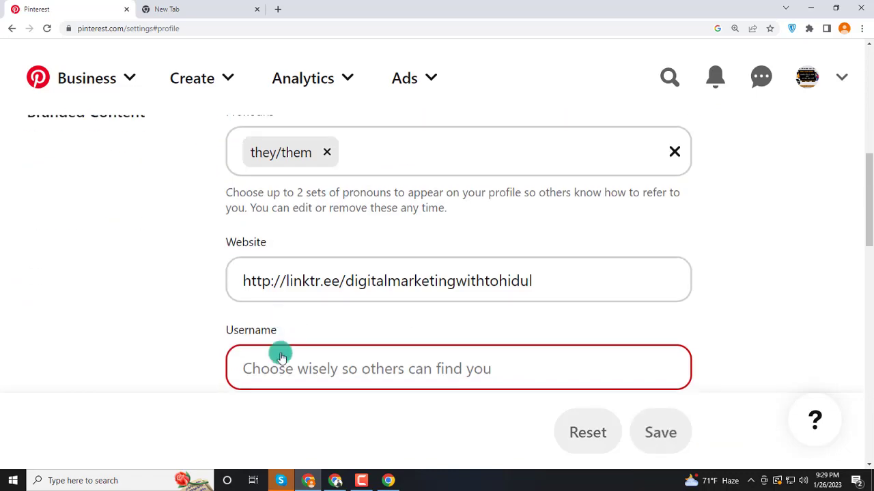
pyautogui.click(277, 374)
pyautogui.hotkey('ctrl', 'v')
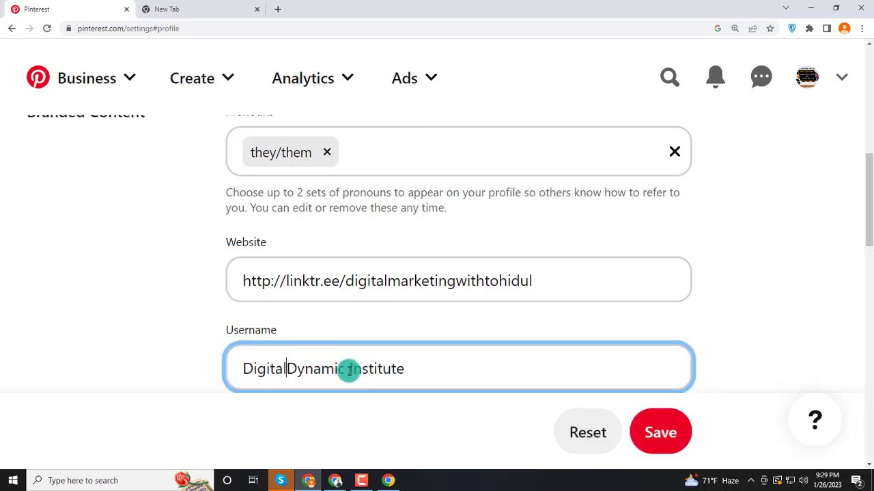
pyautogui.press('BackSpace')
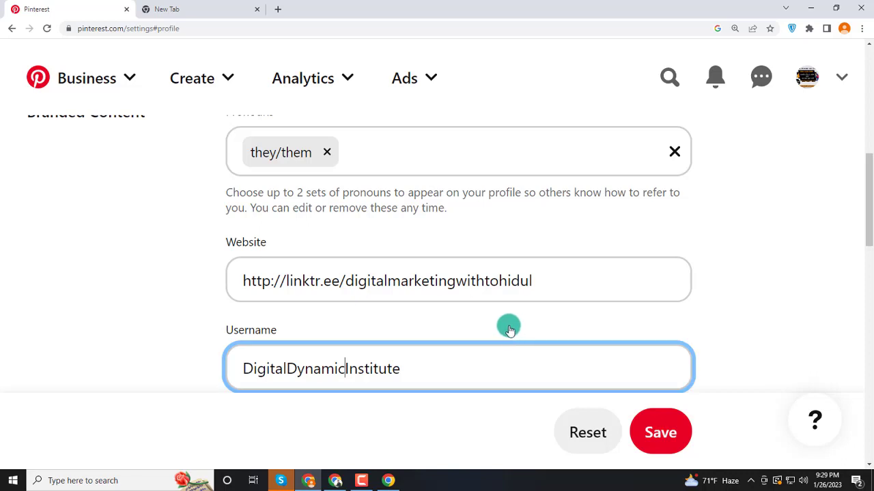
pyautogui.scroll(-2, 478, 321)
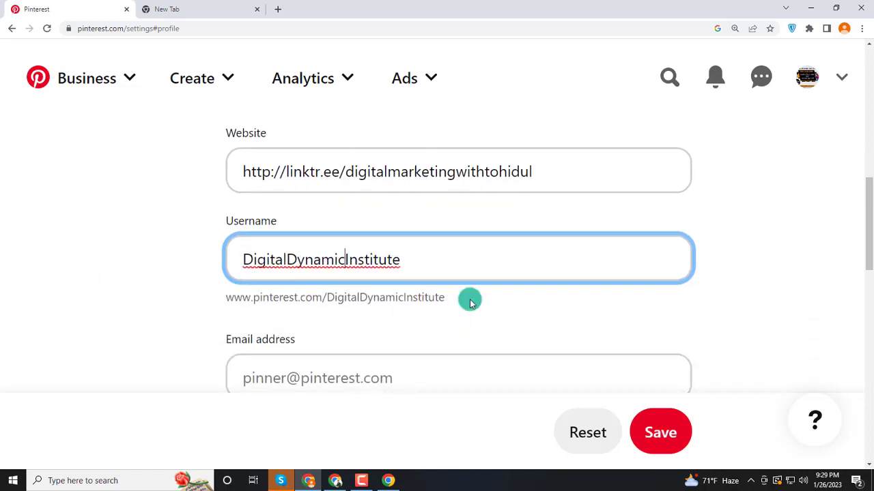
pyautogui.click(487, 308)
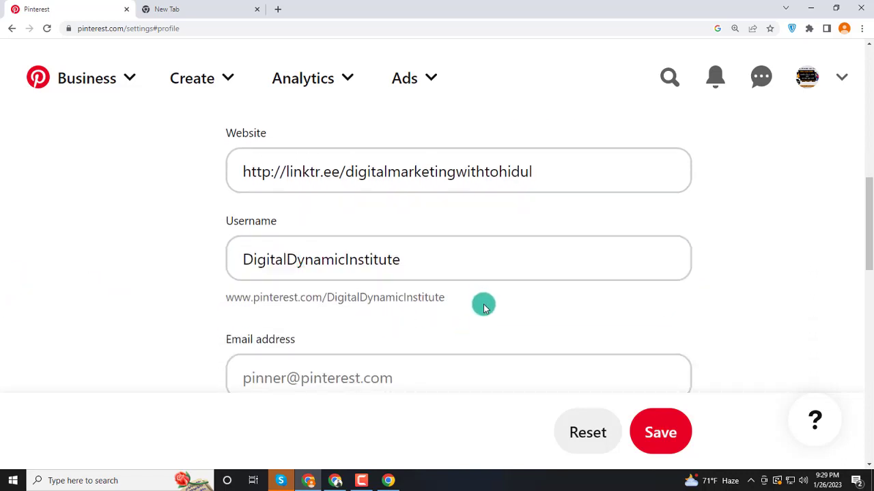
# Step: Examine the profile's optional contact fields: email address, country code, phone number, retail location and address lines
pyautogui.scroll(-1, 436, 286)
pyautogui.scroll(-1, 480, 257)
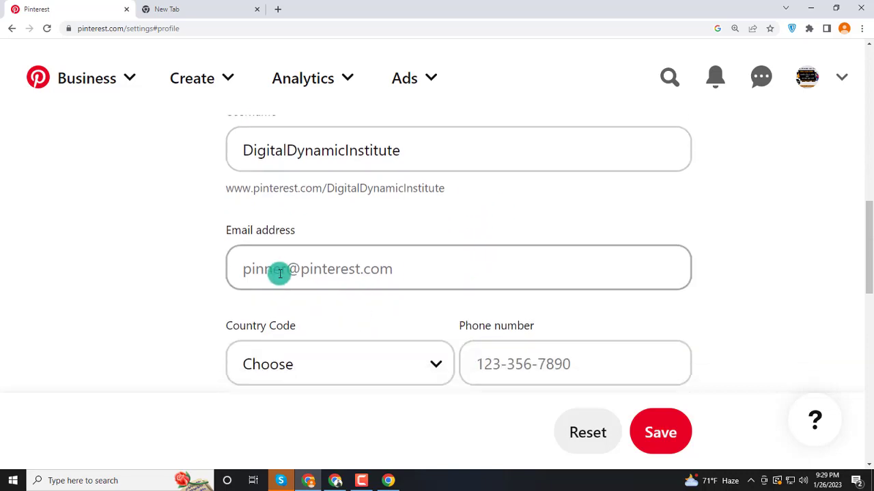
pyautogui.moveTo(226, 240); pyautogui.dragTo(400, 222)
pyautogui.click(400, 222)
pyautogui.click(305, 275)
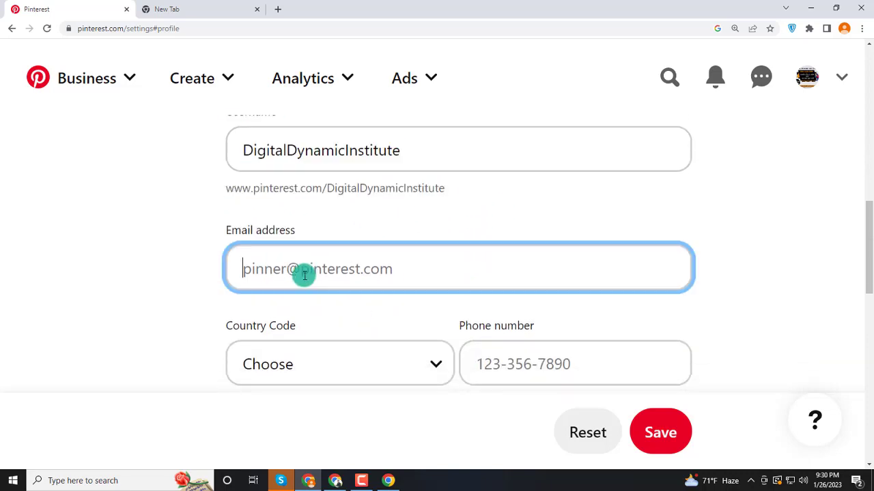
pyautogui.scroll(-2, 304, 274)
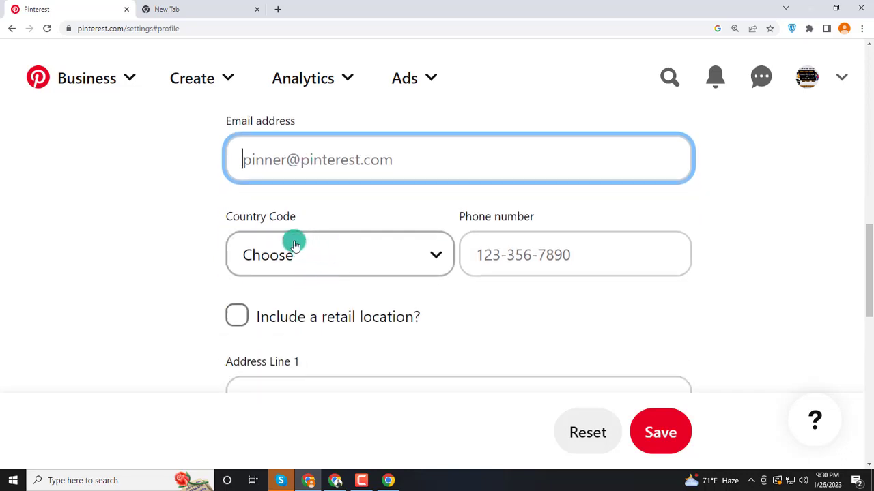
pyautogui.scroll(-3, 484, 241)
pyautogui.scroll(2, 466, 244)
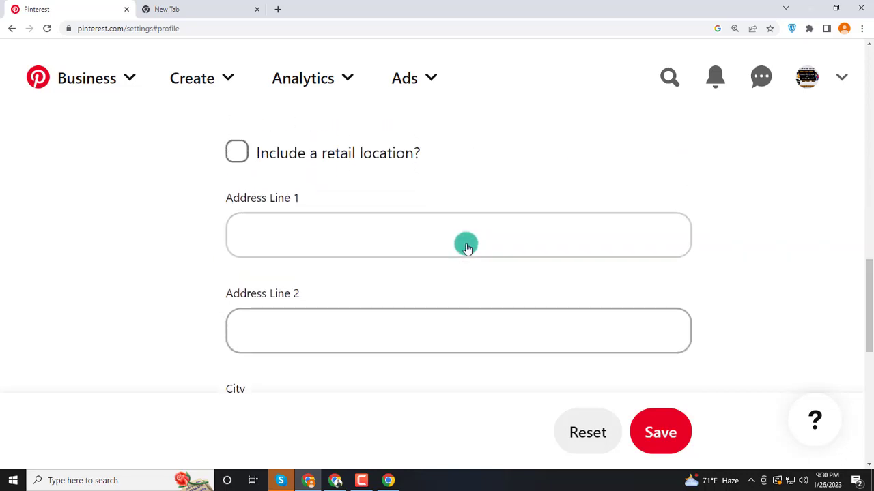
# Step: Fill in Address Line 1 of the public profile with the business's street address
pyautogui.scroll(-2, 460, 225)
pyautogui.scroll(1, 454, 230)
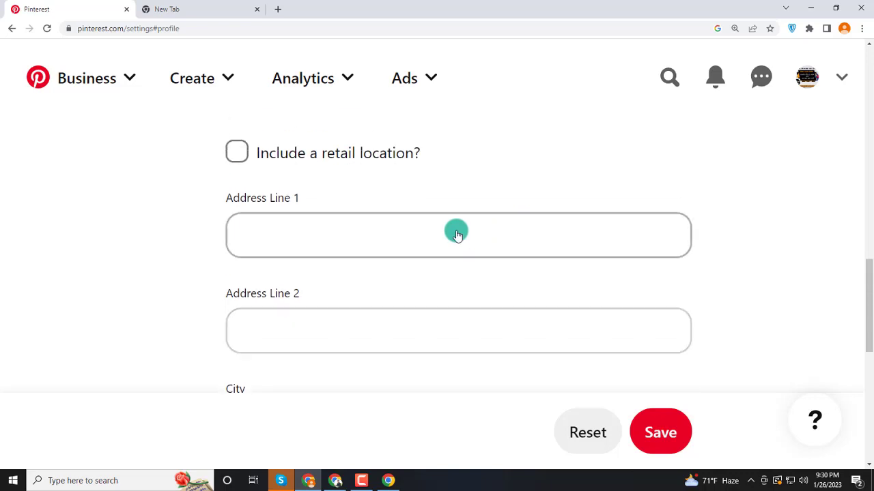
pyautogui.moveTo(221, 191); pyautogui.dragTo(335, 250)
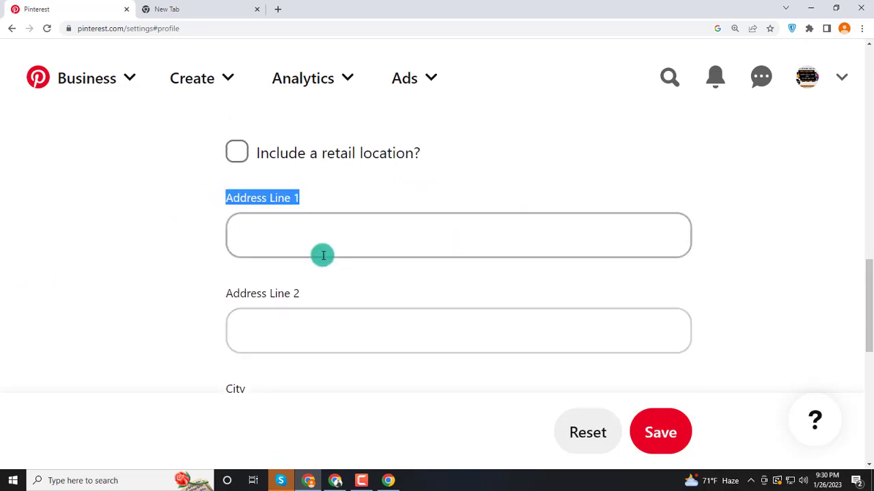
pyautogui.click(271, 247)
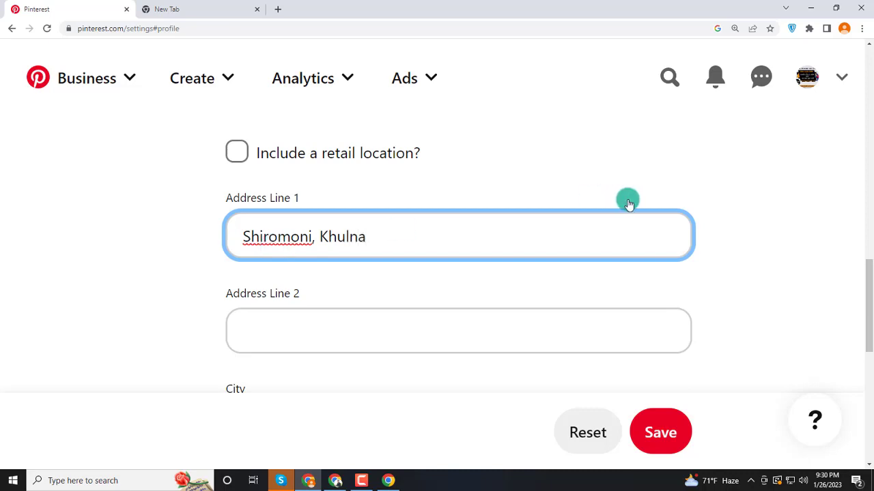
# Step: Review the Address Line 2, city, state/province/region, postal code and country fields, and try to save the public profile
pyautogui.scroll(-1, 251, 243)
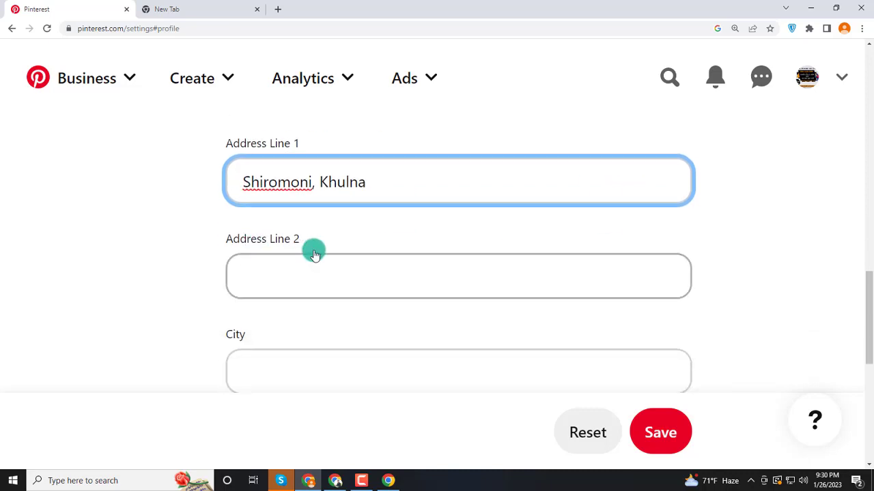
pyautogui.moveTo(229, 243); pyautogui.dragTo(361, 243)
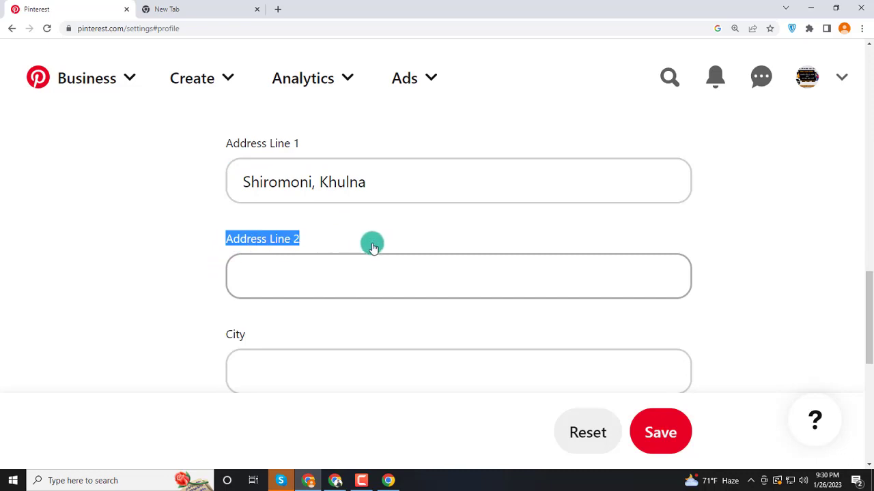
pyautogui.click(385, 183)
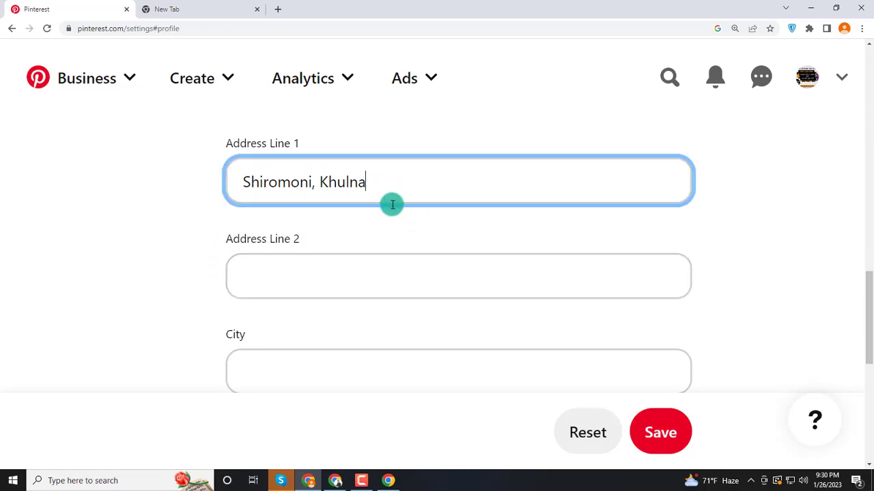
pyautogui.click(246, 275)
pyautogui.scroll(-2, 300, 273)
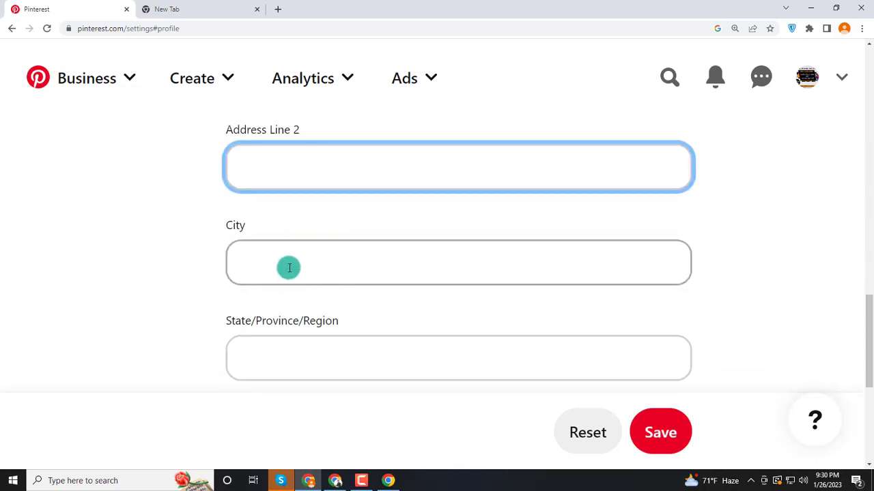
pyautogui.click(270, 264)
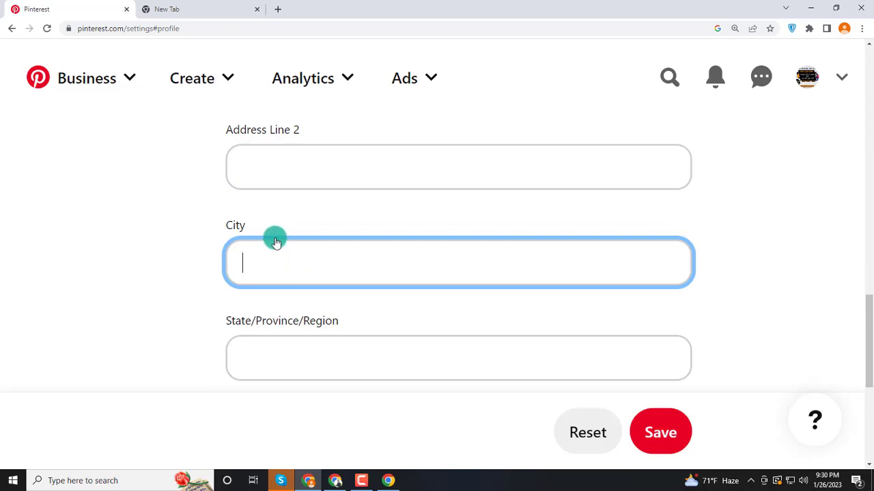
pyautogui.moveTo(260, 230); pyautogui.dragTo(211, 223)
pyautogui.click(306, 269)
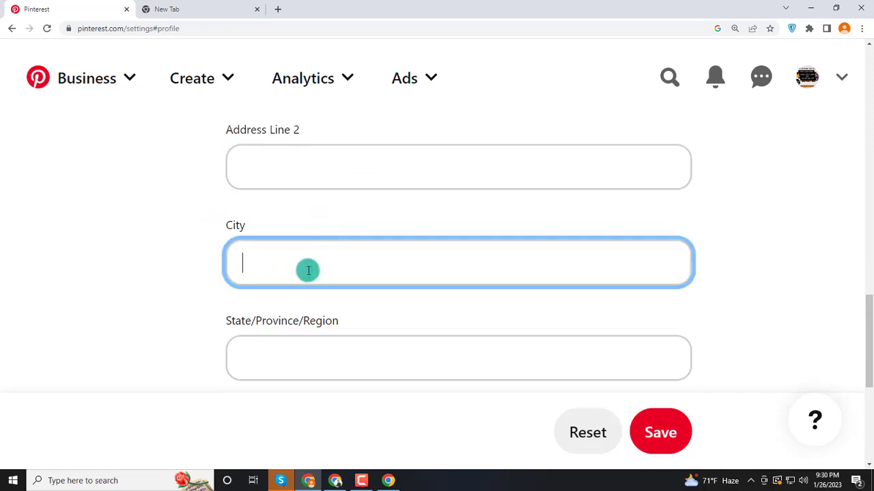
pyautogui.scroll(-2, 309, 271)
pyautogui.moveTo(228, 217); pyautogui.dragTo(445, 214)
pyautogui.click(398, 232)
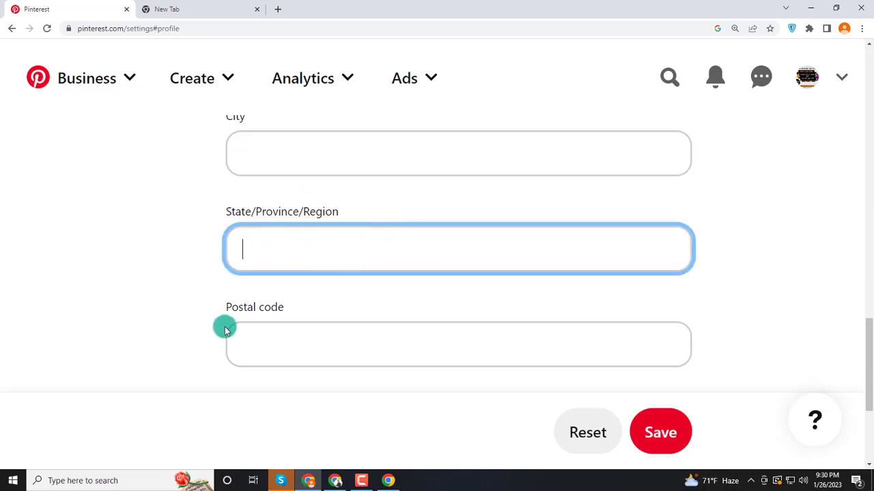
pyautogui.scroll(-2, 224, 328)
pyautogui.click(266, 249)
pyautogui.scroll(-1, 277, 293)
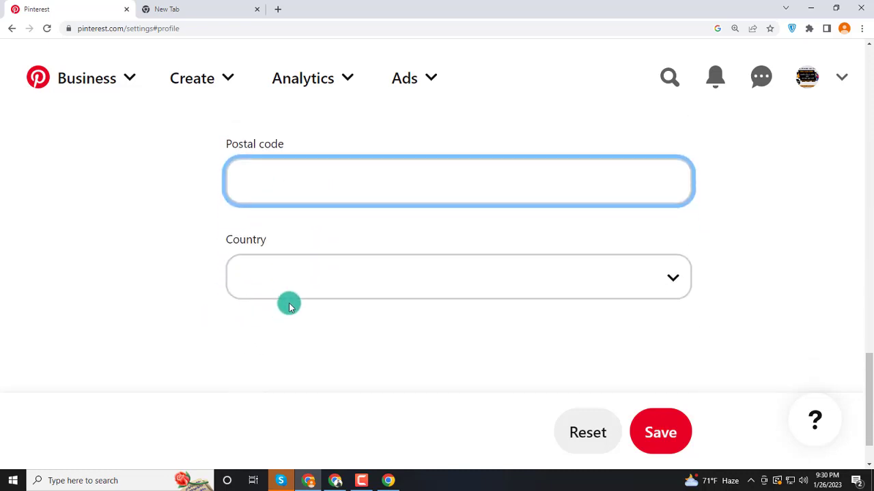
pyautogui.click(688, 440)
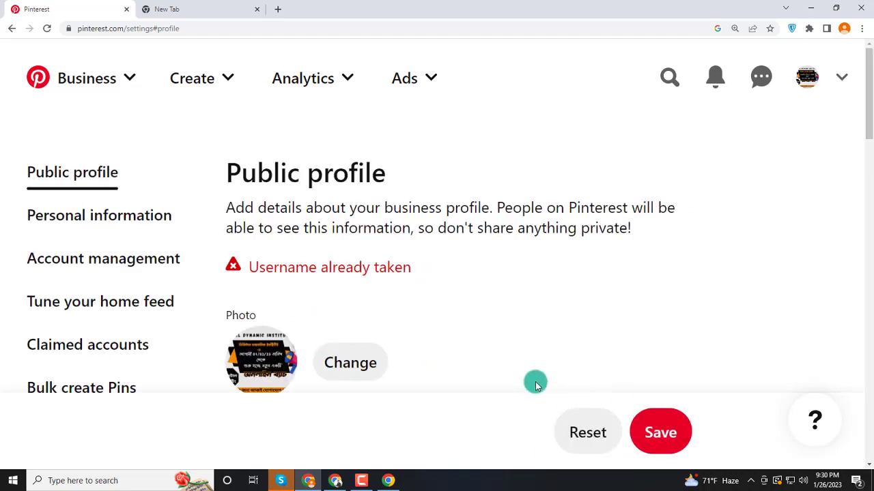
# Step: Change the username to the all-lowercase digitaldynamicinstitute01 and save the public profile
pyautogui.scroll(-5, 412, 318)
pyautogui.scroll(1, 413, 318)
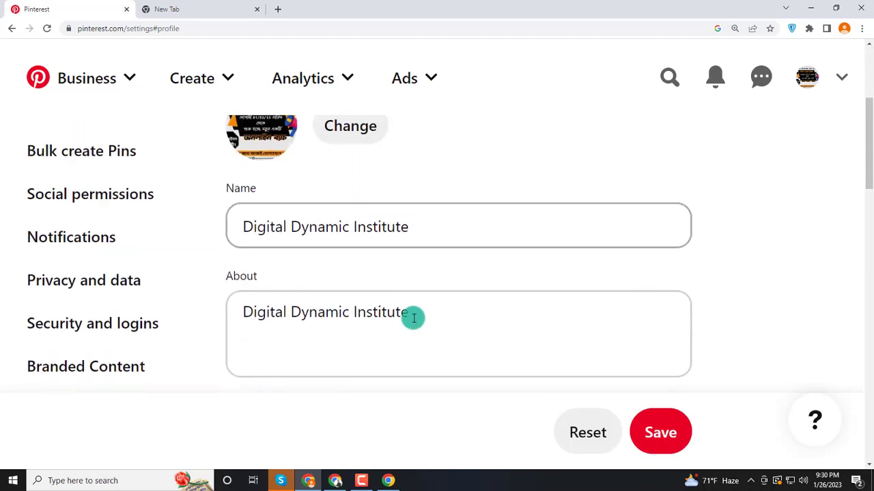
pyautogui.scroll(-4, 297, 332)
pyautogui.scroll(-2, 298, 328)
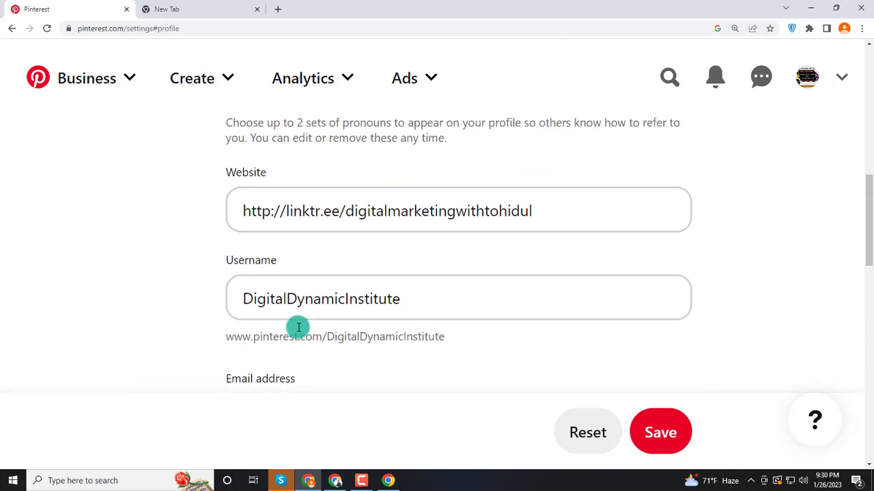
pyautogui.click(253, 299)
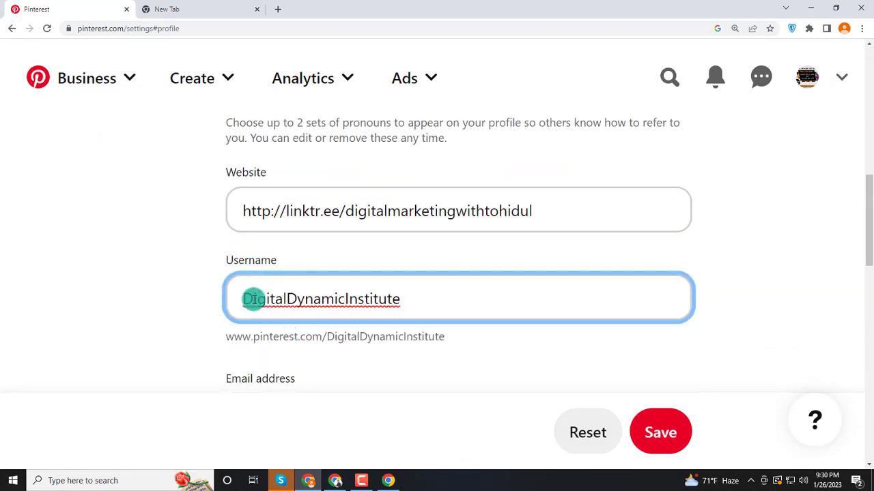
pyautogui.press('BackSpace')
pyautogui.write('d')
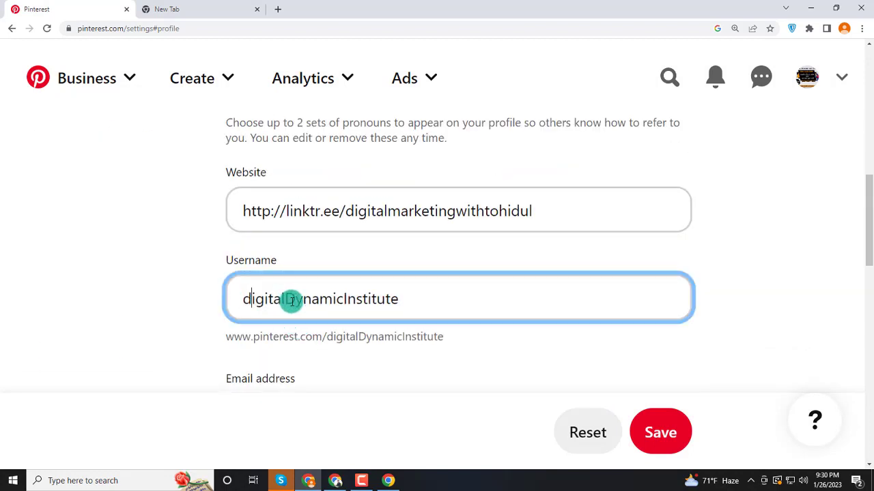
pyautogui.click(292, 301)
pyautogui.press('BackSpace')
pyautogui.write('d')
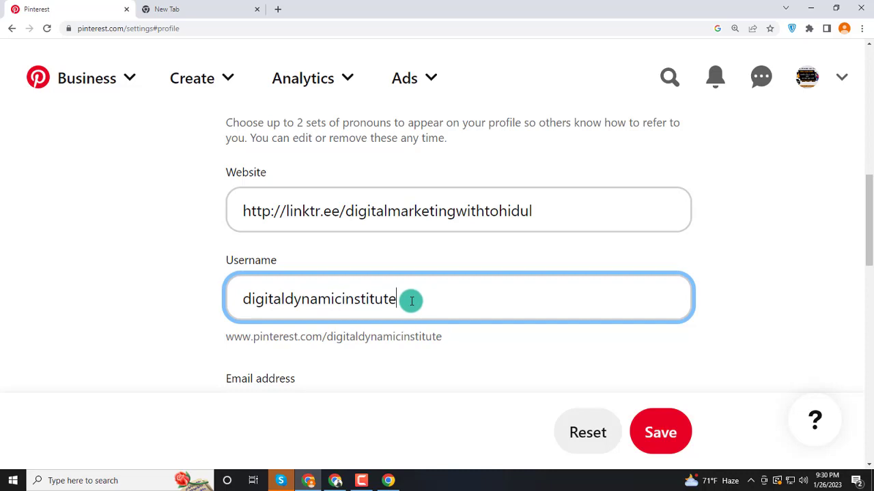
pyautogui.write('01')
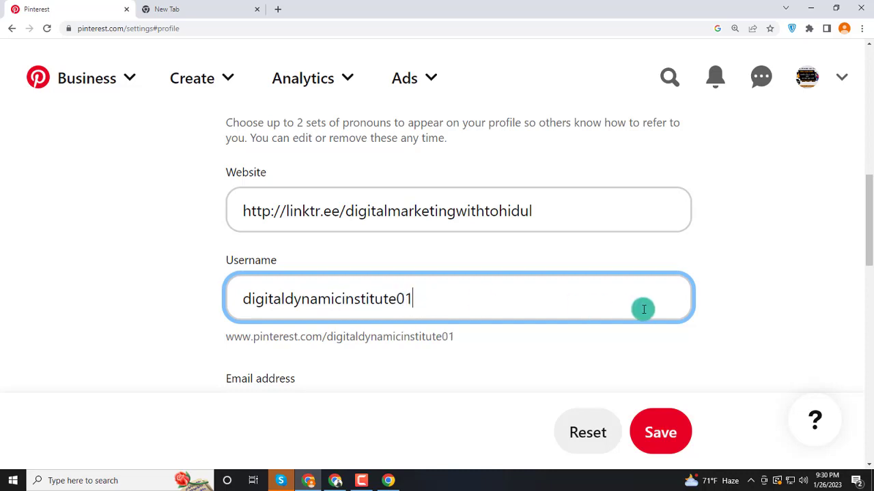
pyautogui.click(669, 421)
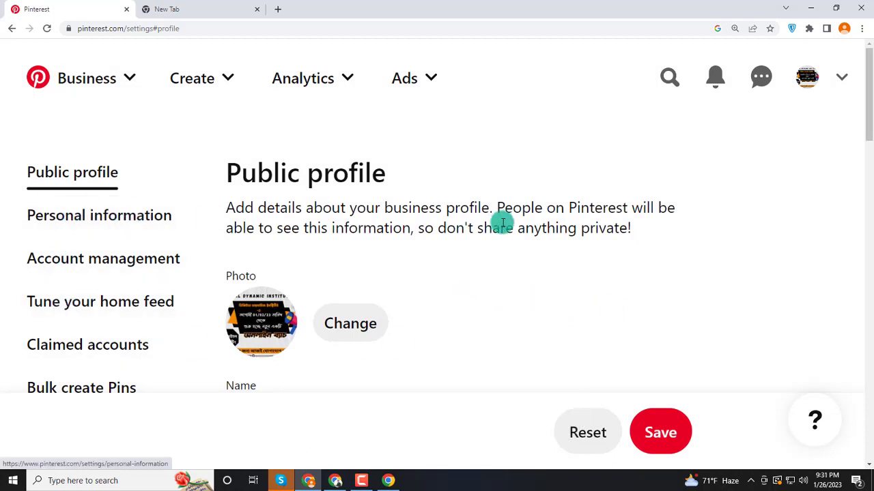
# Step: Set the gender to Male in the account's personal information settings and save the change
pyautogui.click(94, 230)
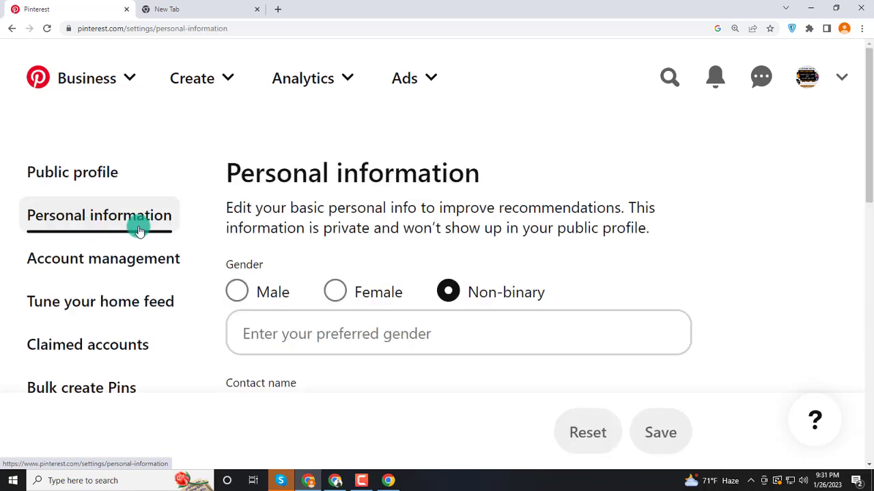
pyautogui.click(236, 293)
pyautogui.scroll(-2, 396, 277)
pyautogui.moveTo(227, 224); pyautogui.dragTo(385, 229)
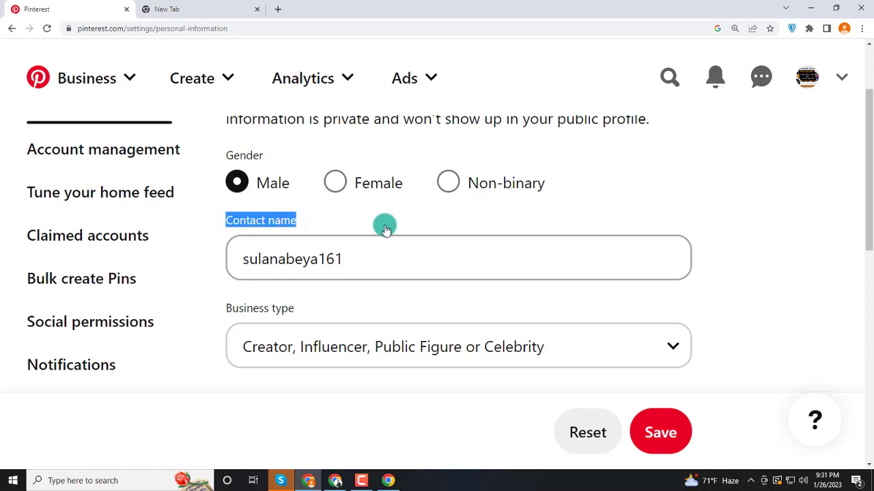
pyautogui.moveTo(347, 258); pyautogui.dragTo(205, 267)
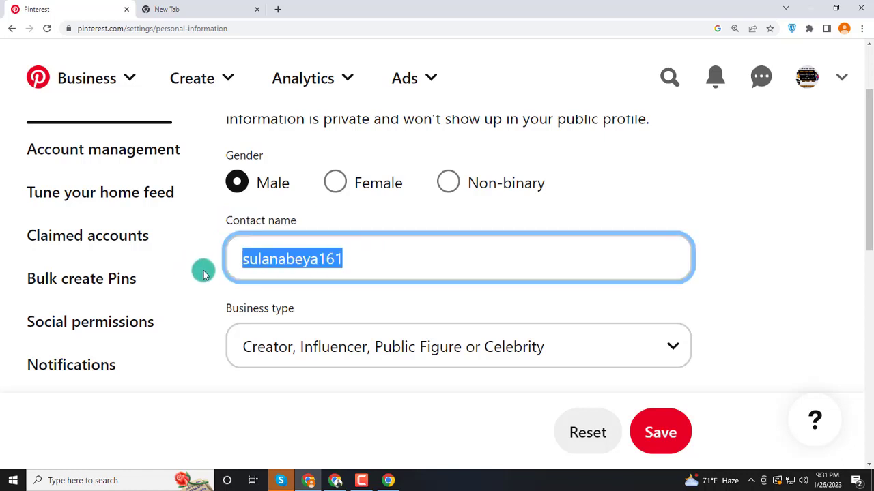
pyautogui.scroll(-5, 218, 283)
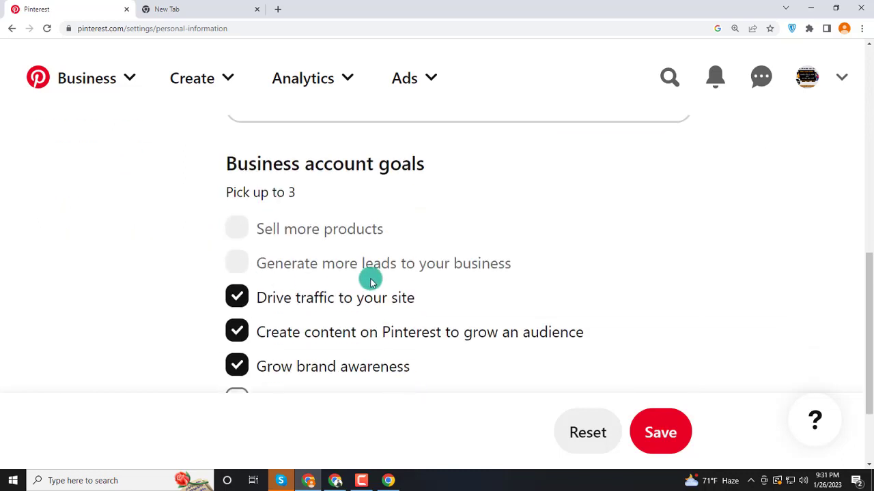
pyautogui.scroll(-2, 371, 282)
pyautogui.click(668, 439)
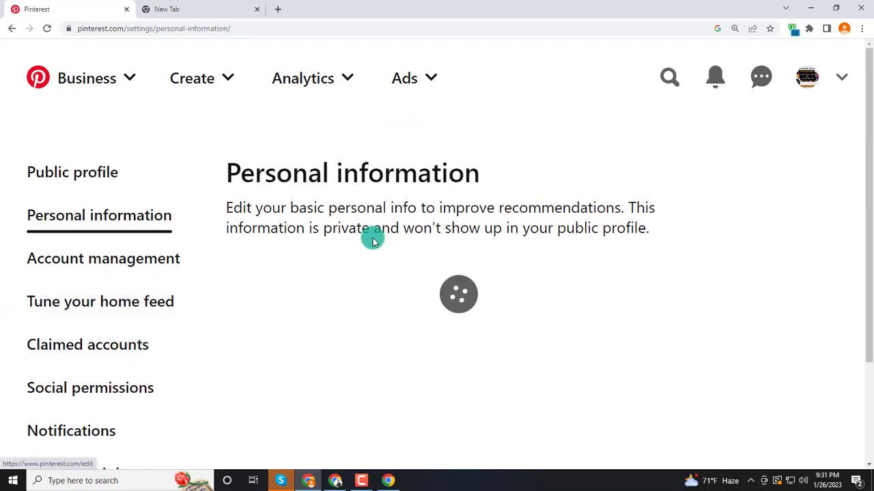
# Step: Open the business's own profile page and review its cover, photo, name, username and website link
pyautogui.click(816, 91)
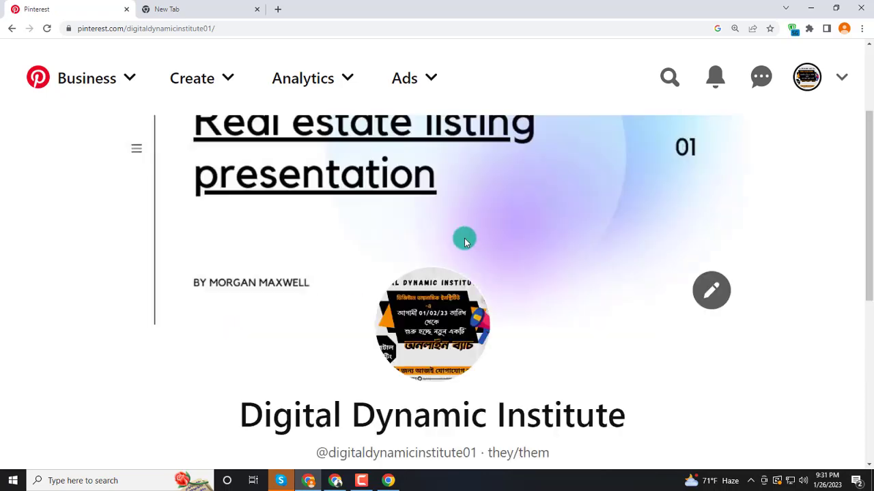
pyautogui.scroll(-1, 569, 298)
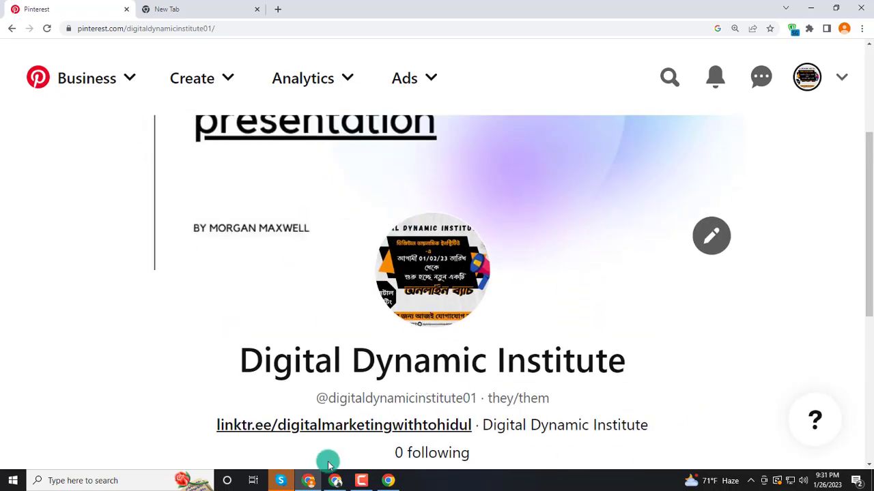
# Step: Switch to the Google Meet call to check on the participants, and return to the Pinterest profile
pyautogui.moveTo(336, 482)
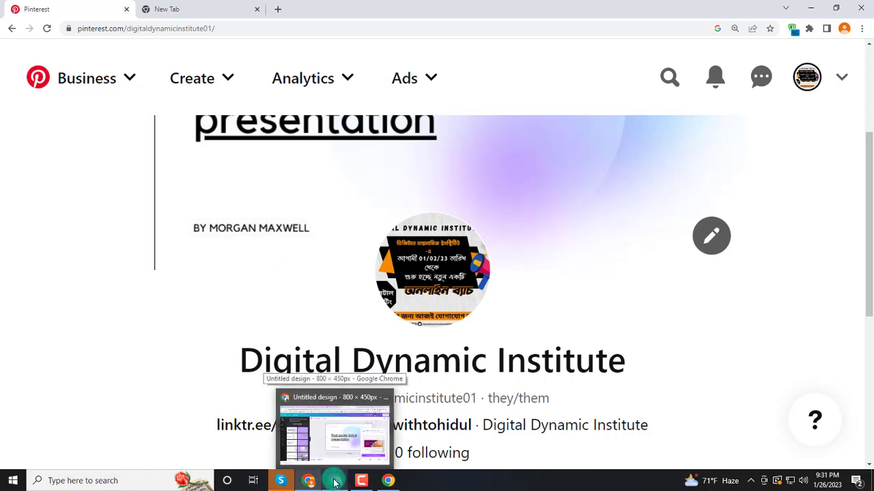
pyautogui.click(335, 482)
pyautogui.click(183, 6)
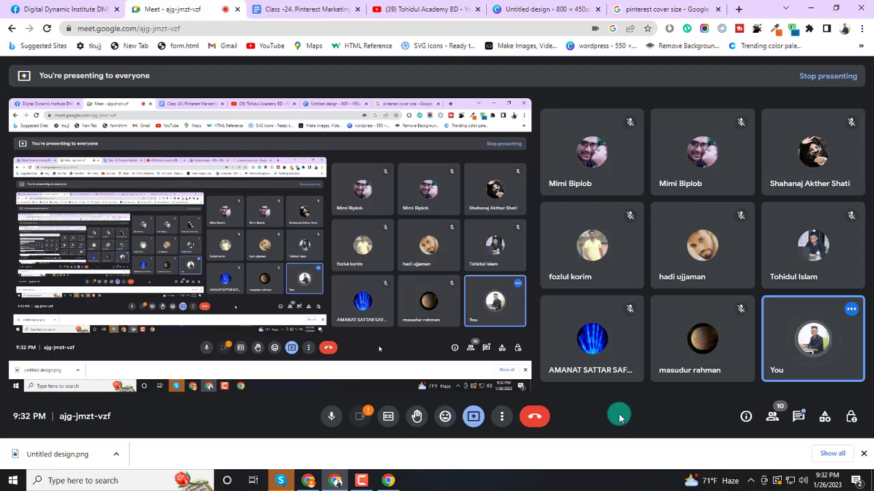
pyautogui.click(308, 481)
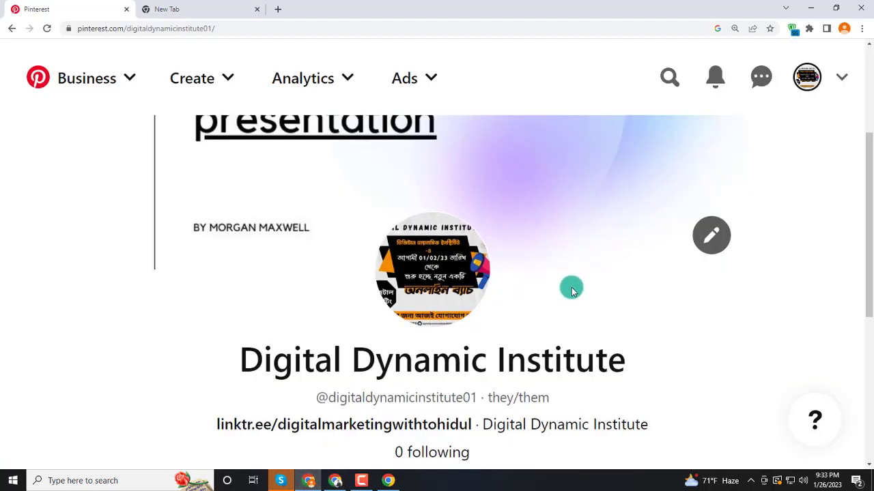
# Step: Review the business account's Business options, such as Business hub and Home feed, and its Create options for Idea Pins and Pins
pyautogui.scroll(-3, 727, 307)
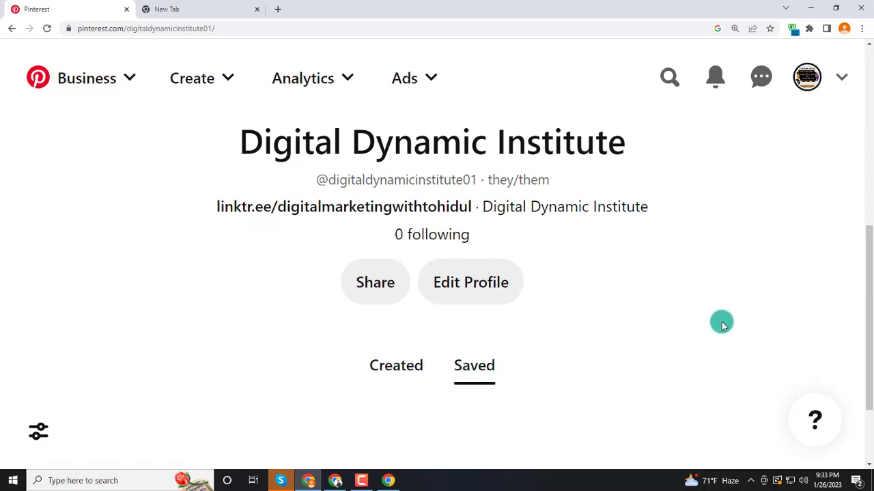
pyautogui.click(83, 80)
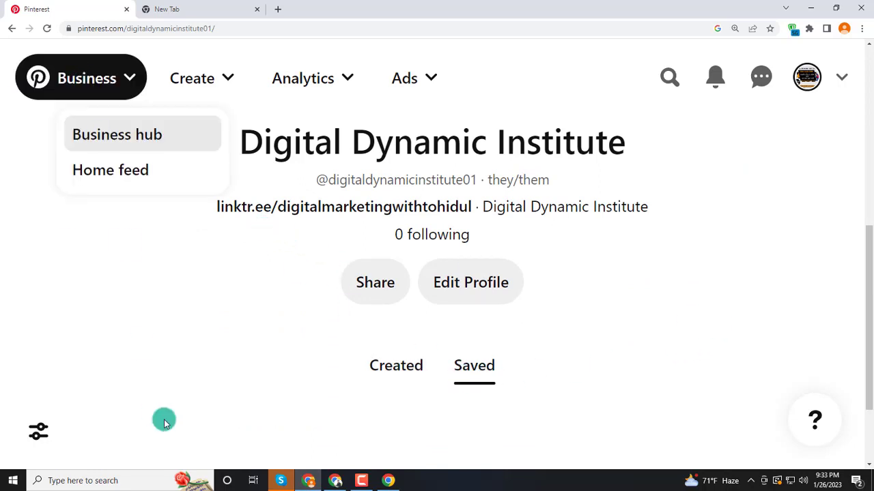
pyautogui.click(289, 373)
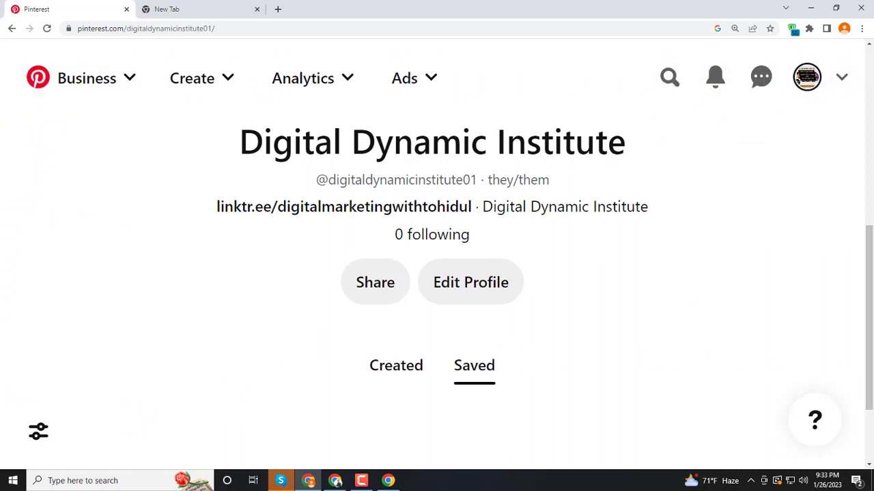
pyautogui.click(126, 88)
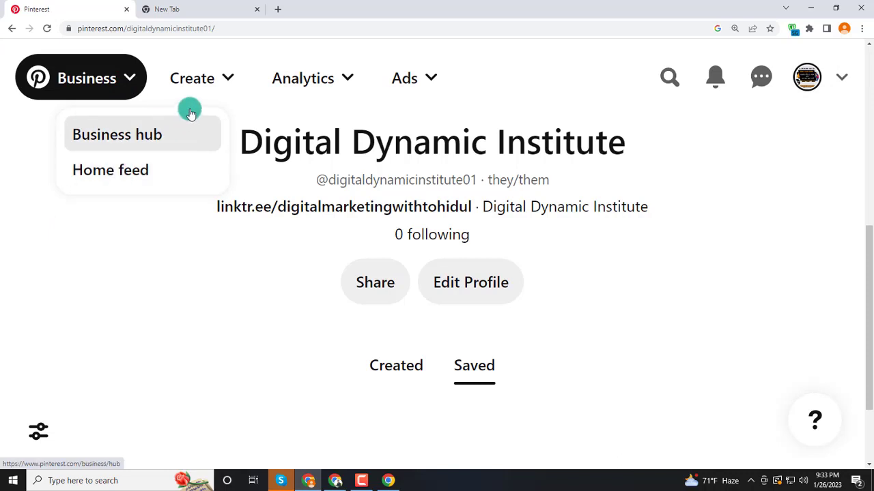
pyautogui.click(210, 77)
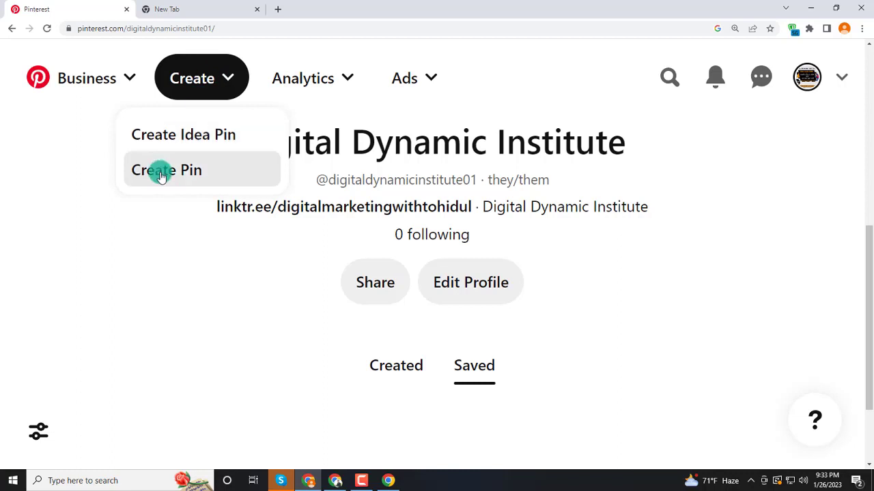
# Step: Review the analytics options, view the Pinterest Trends page, and return to the business profile
pyautogui.click(317, 92)
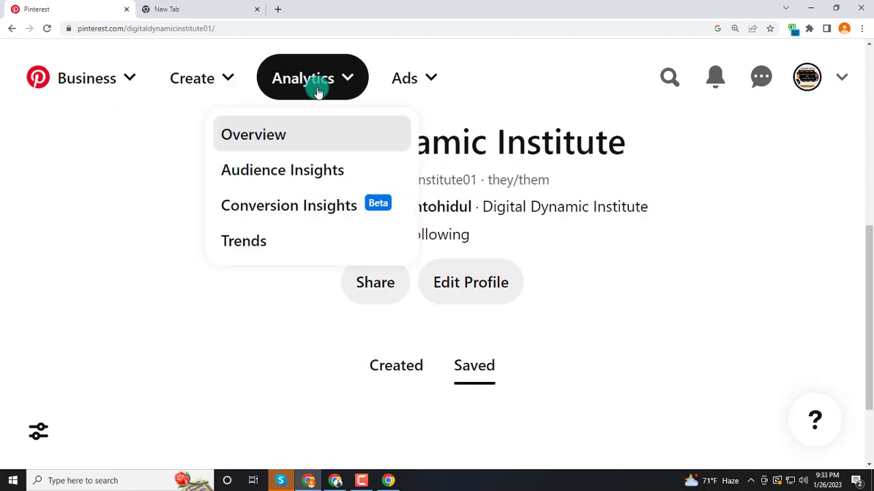
pyautogui.click(245, 246)
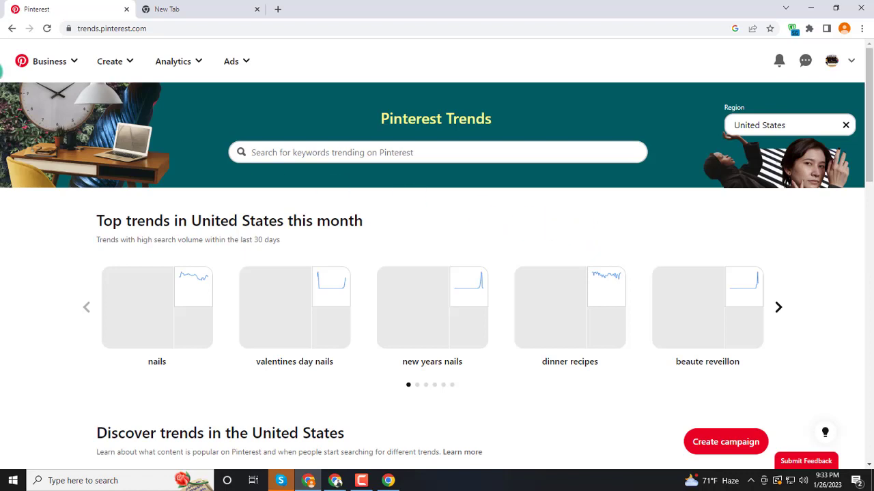
pyautogui.click(11, 29)
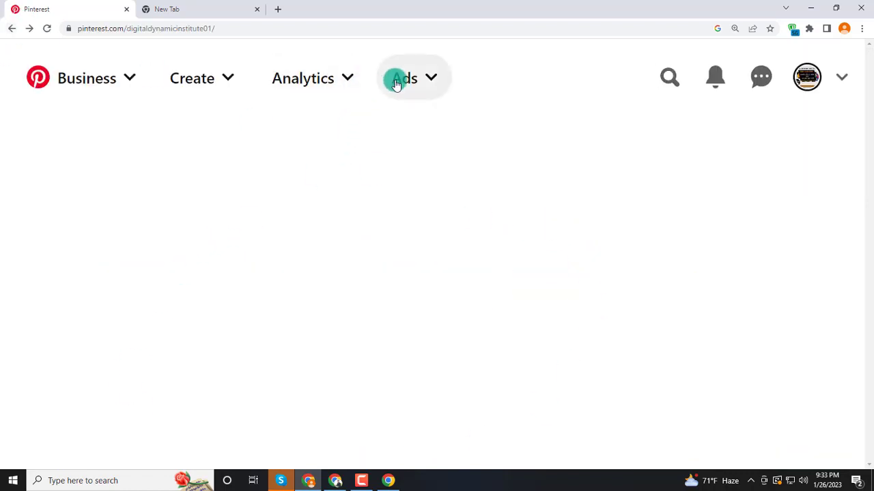
# Step: Review the available Ads options, from Create campaign and Promote a Pin through to Billing and Recommendations
pyautogui.click(426, 83)
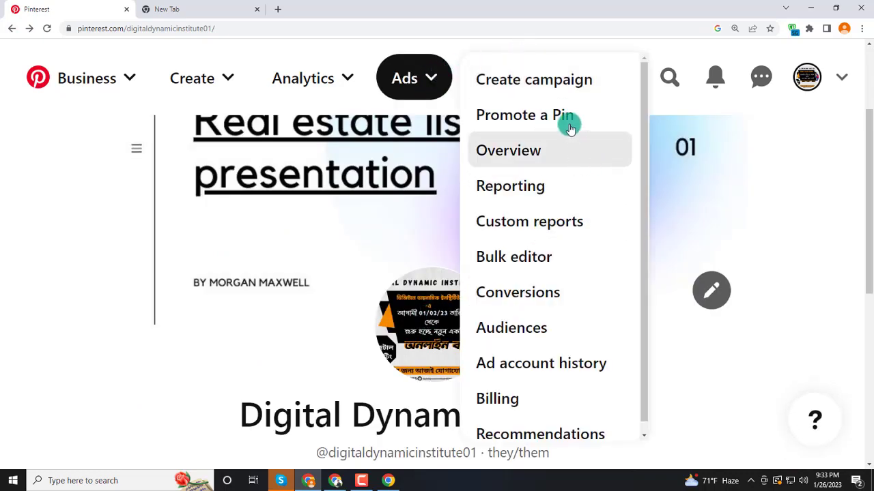
pyautogui.click(535, 180)
pyautogui.scroll(-1, 535, 180)
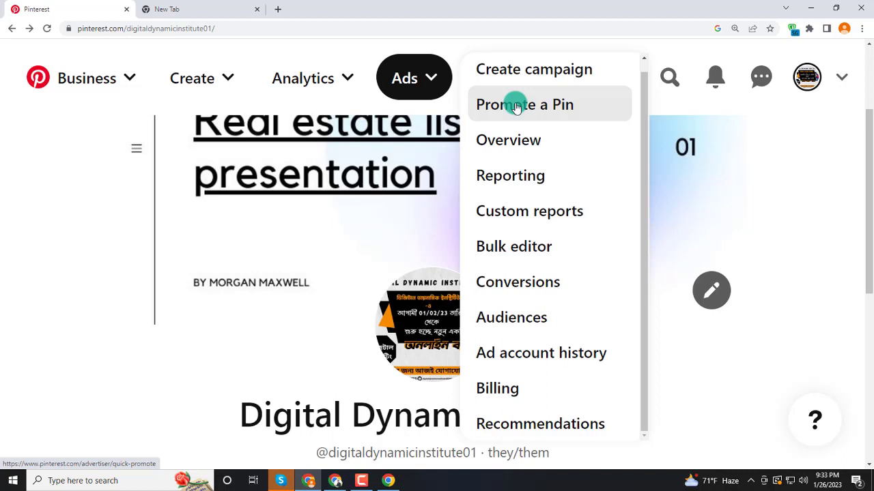
pyautogui.click(353, 57)
pyautogui.click(529, 69)
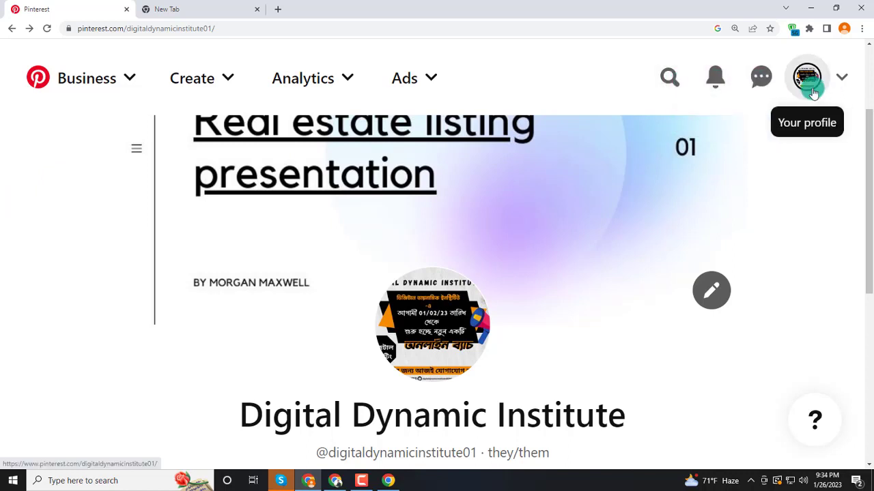
# Step: Look over the Digital Dynamic Institute profile page from its cover image through to the saved Pins section
pyautogui.scroll(-2, 310, 199)
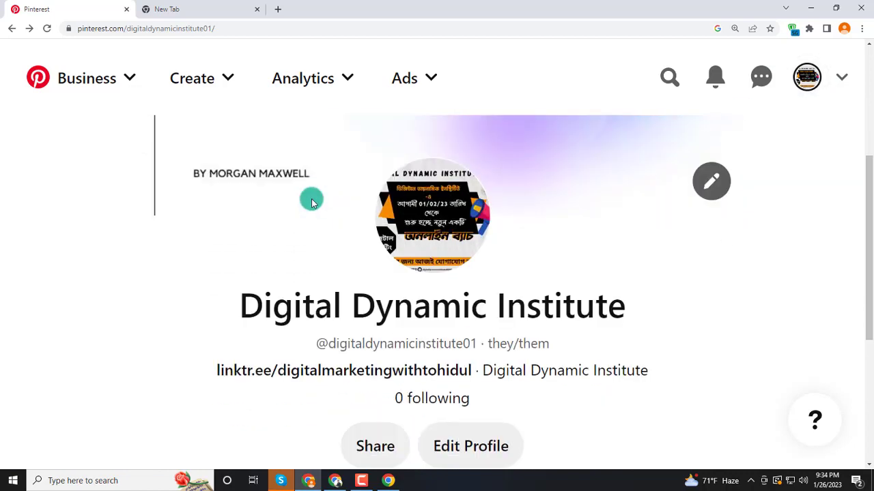
pyautogui.scroll(-3, 512, 206)
pyautogui.scroll(-2, 396, 248)
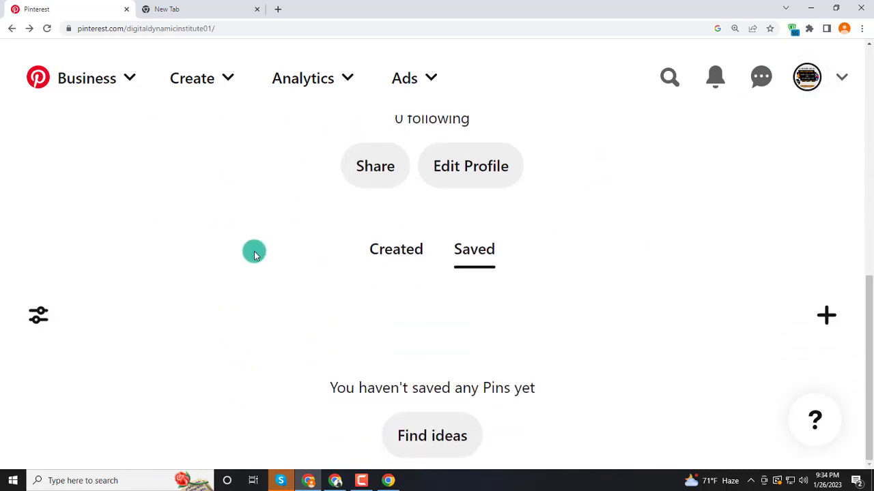
pyautogui.scroll(5, 330, 246)
pyautogui.scroll(3, 331, 246)
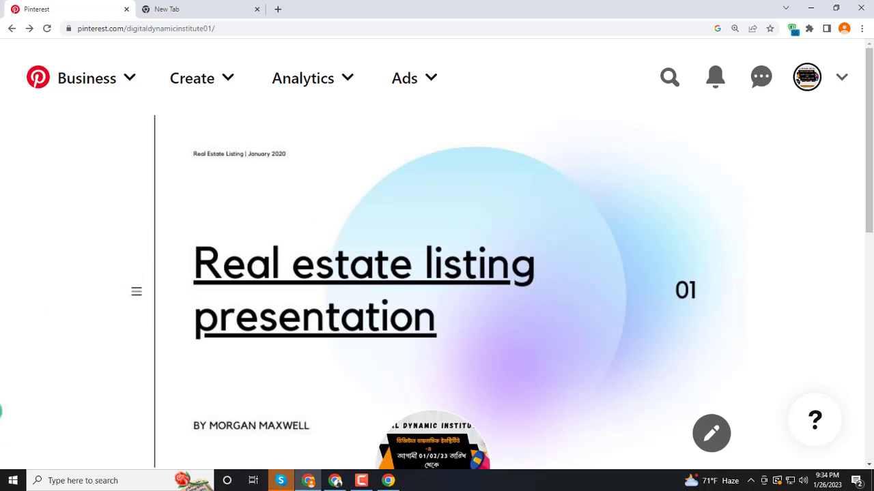
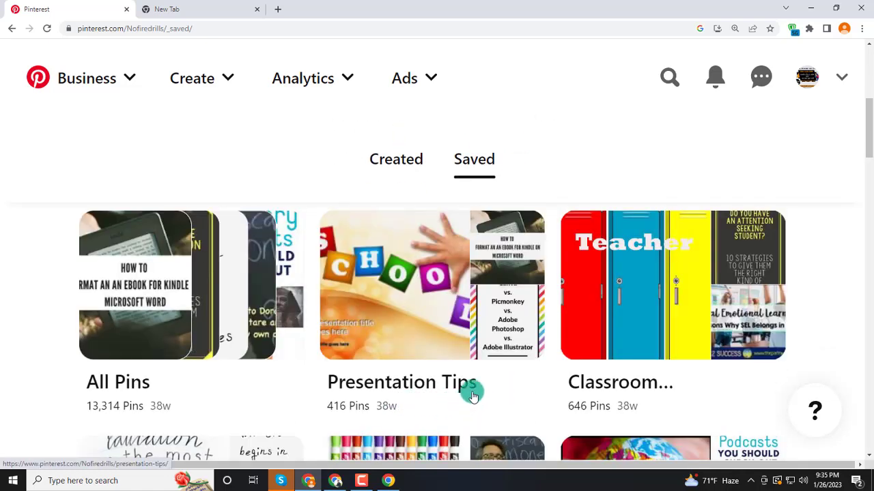
# Step: Look through the No Firedrills account's saved boards and open its Classroom Management board
pyautogui.scroll(-3, 610, 390)
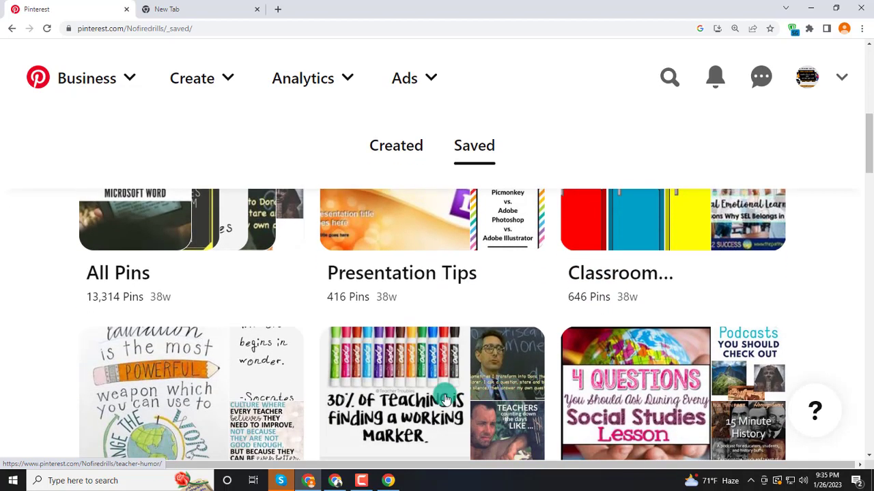
pyautogui.scroll(4, 508, 394)
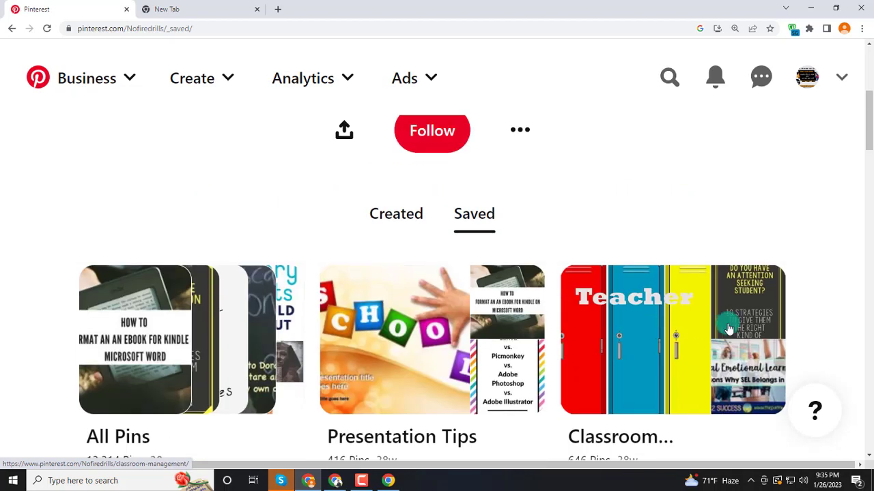
pyautogui.click(674, 353)
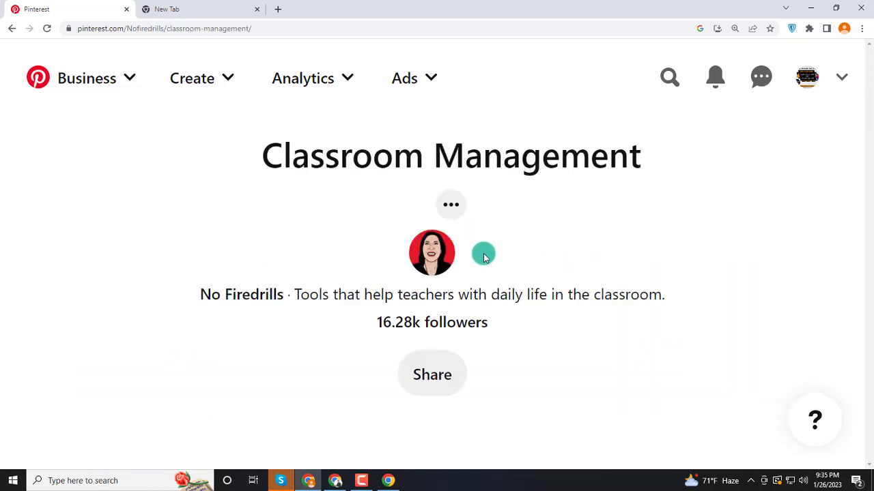
# Step: Examine the Pins on the Classroom Management board, including their image designs, titles and source website links
pyautogui.scroll(-2, 379, 236)
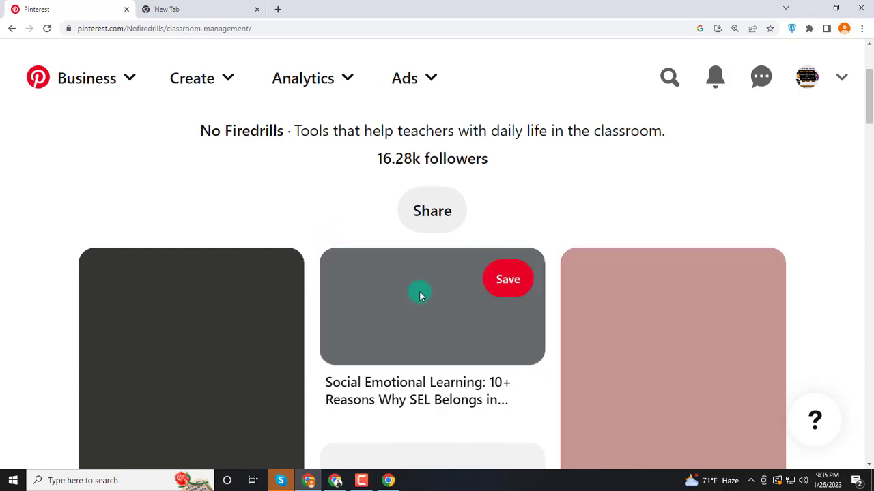
pyautogui.scroll(-2, 417, 293)
pyautogui.scroll(-5, 585, 302)
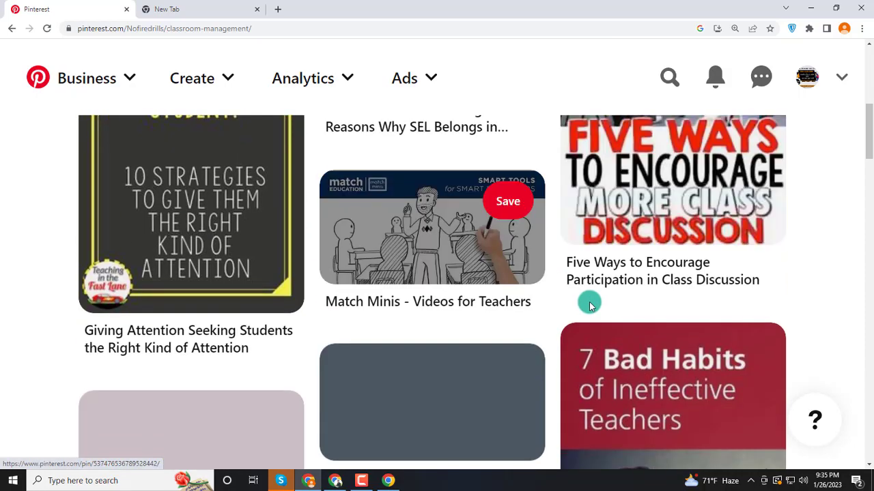
pyautogui.scroll(-2, 649, 307)
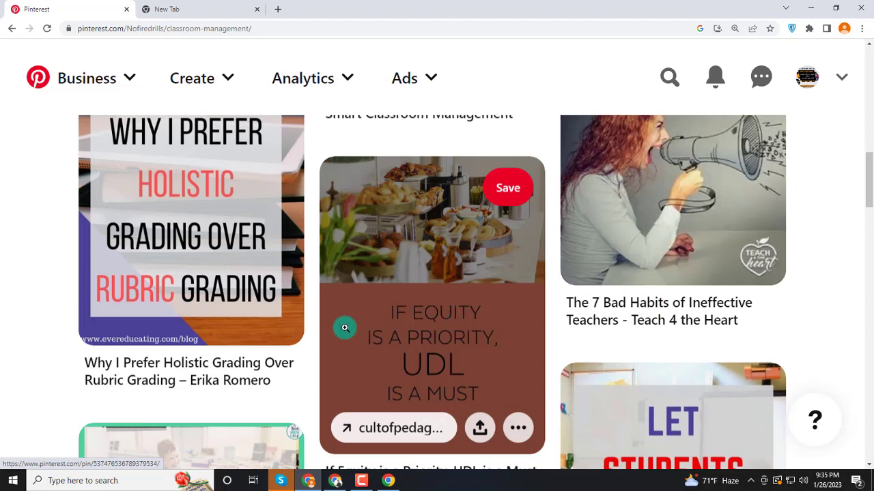
pyautogui.scroll(2, 413, 318)
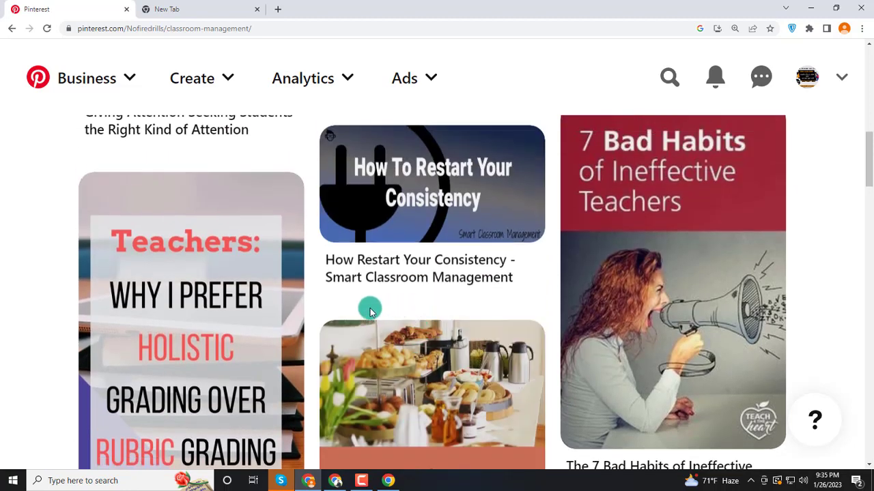
pyautogui.scroll(-2, 199, 296)
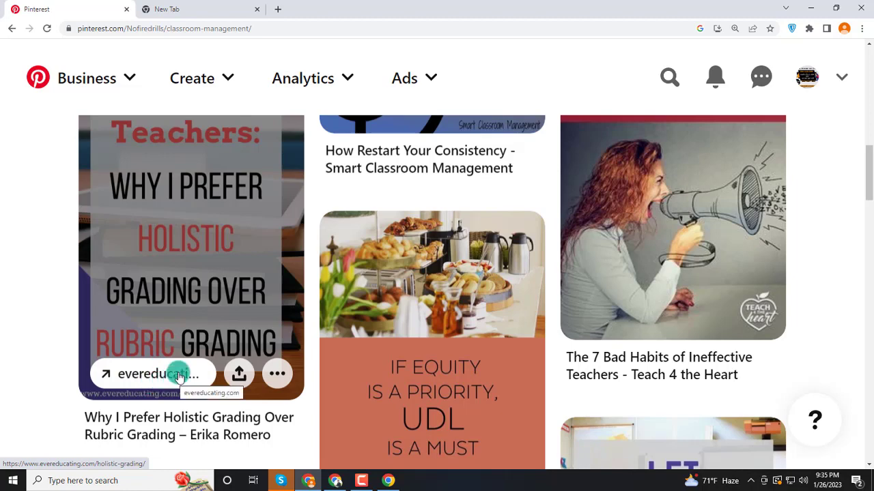
pyautogui.scroll(2, 176, 342)
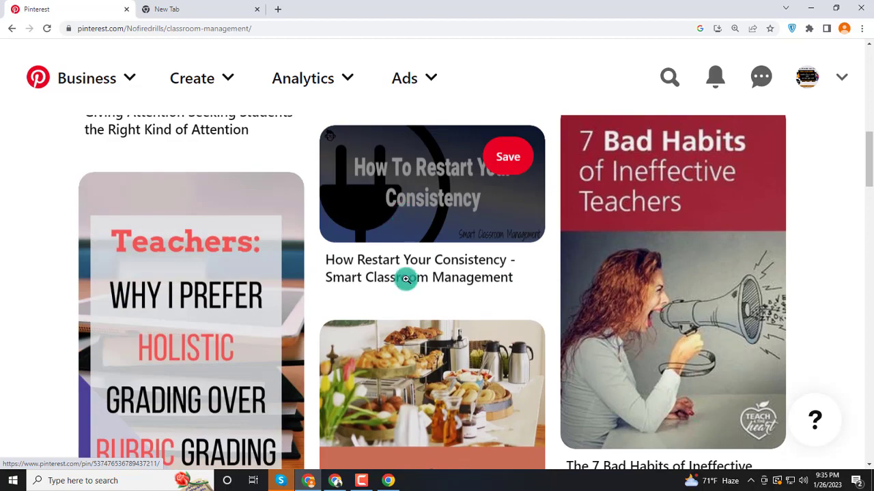
pyautogui.scroll(-2, 403, 278)
pyautogui.scroll(-3, 402, 327)
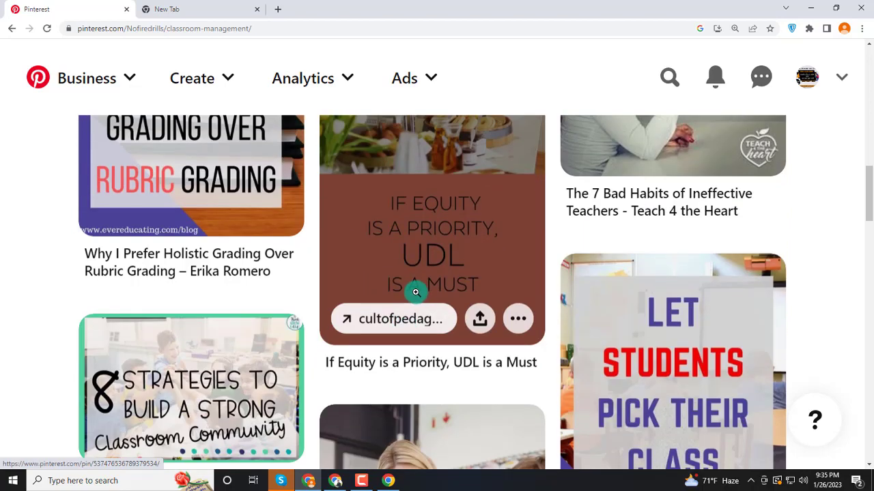
pyautogui.scroll(2, 511, 279)
pyautogui.scroll(1, 511, 278)
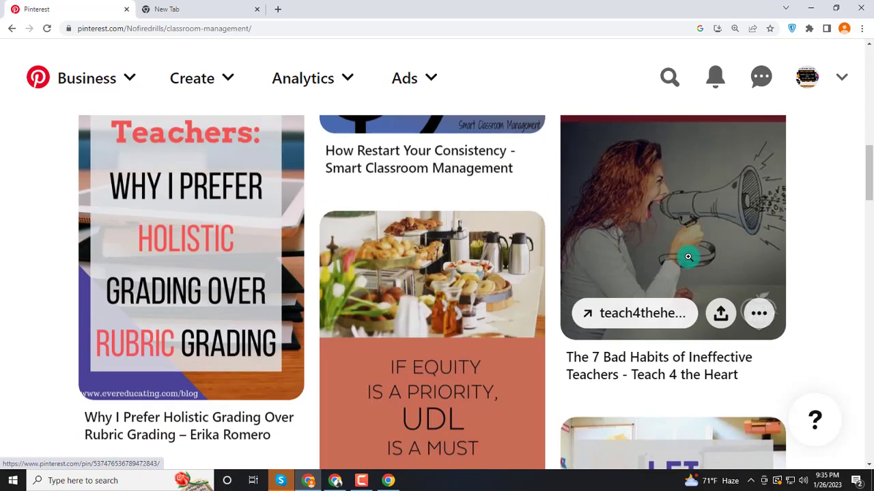
pyautogui.scroll(-3, 599, 312)
pyautogui.scroll(-3, 650, 348)
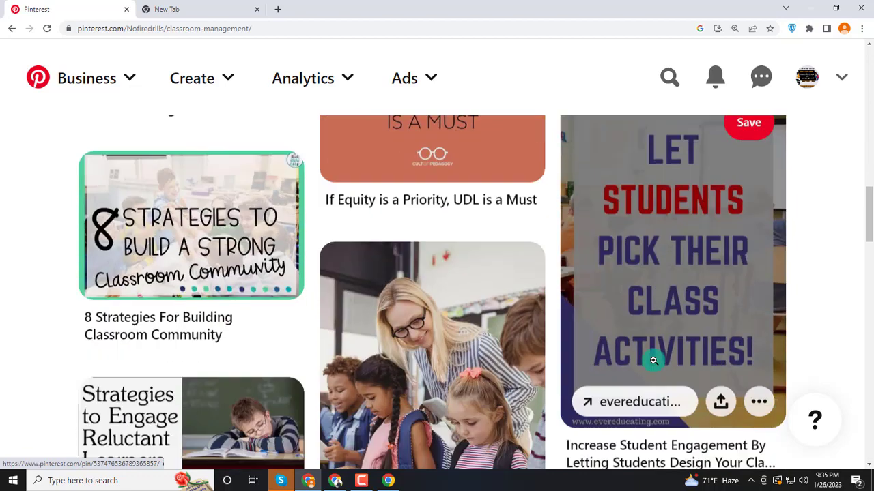
pyautogui.scroll(-1, 662, 328)
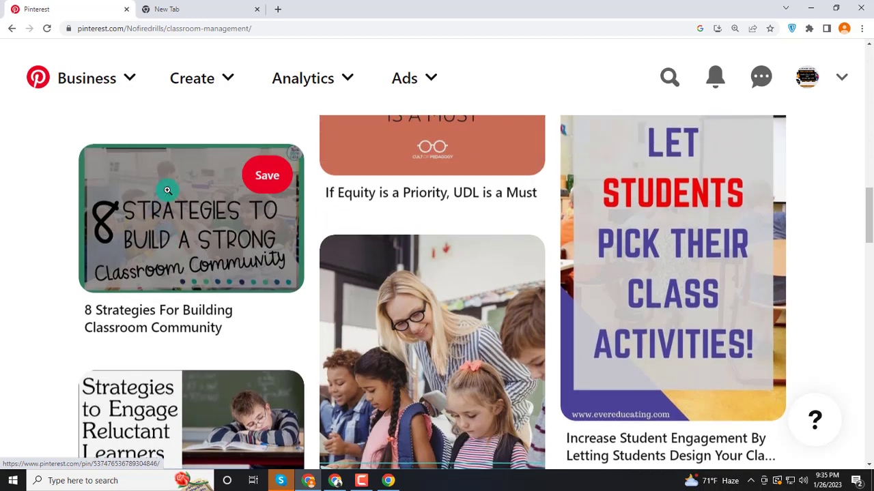
pyautogui.scroll(-1, 159, 280)
pyautogui.scroll(5, 163, 295)
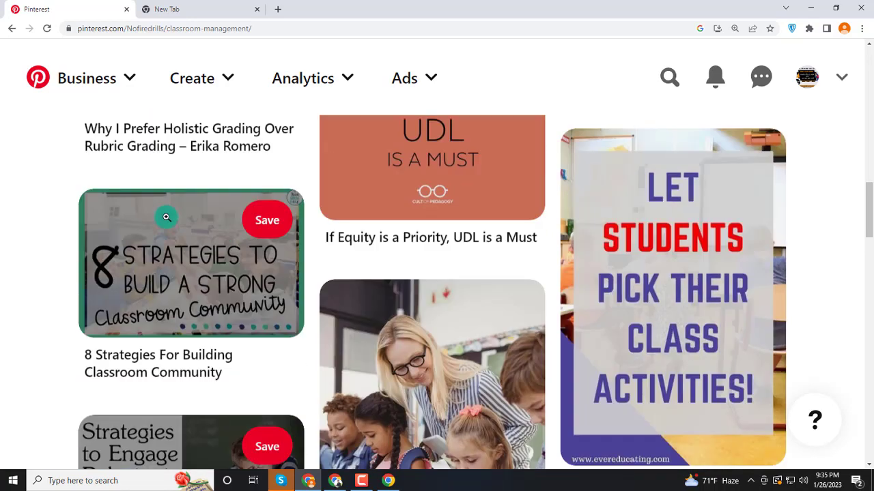
pyautogui.scroll(-2, 172, 185)
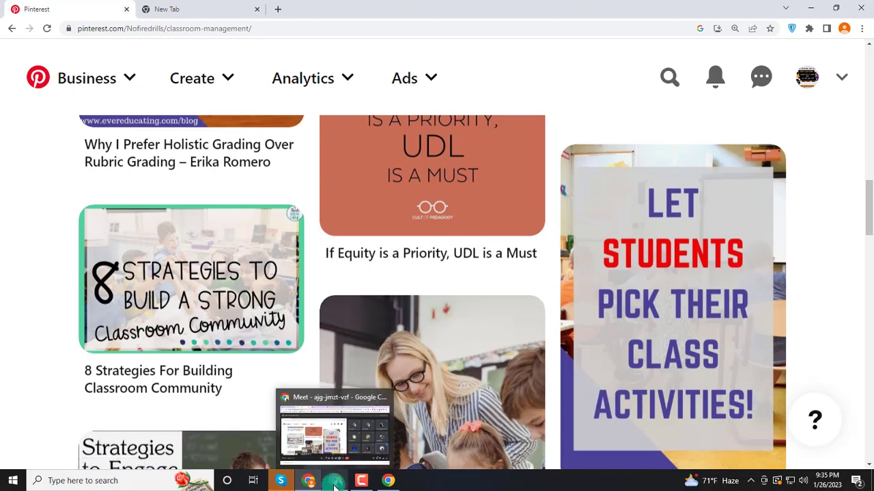
# Step: Check the participants' replies in the Google Meet call, and return to the Classroom Management board to look at its Pins again
pyautogui.click(335, 480)
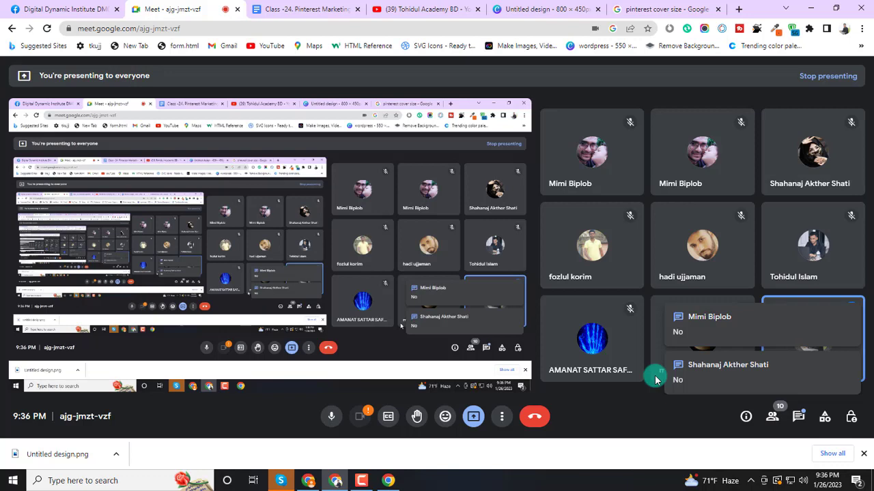
pyautogui.click(307, 481)
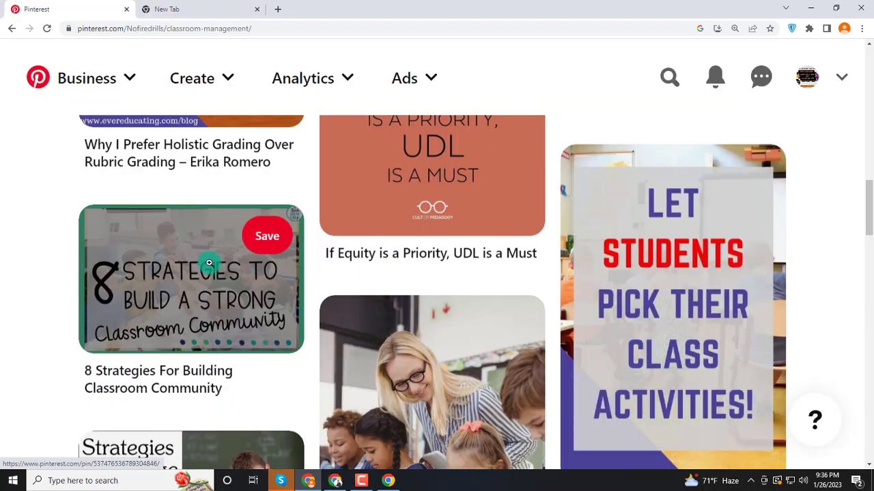
pyautogui.scroll(3, 209, 264)
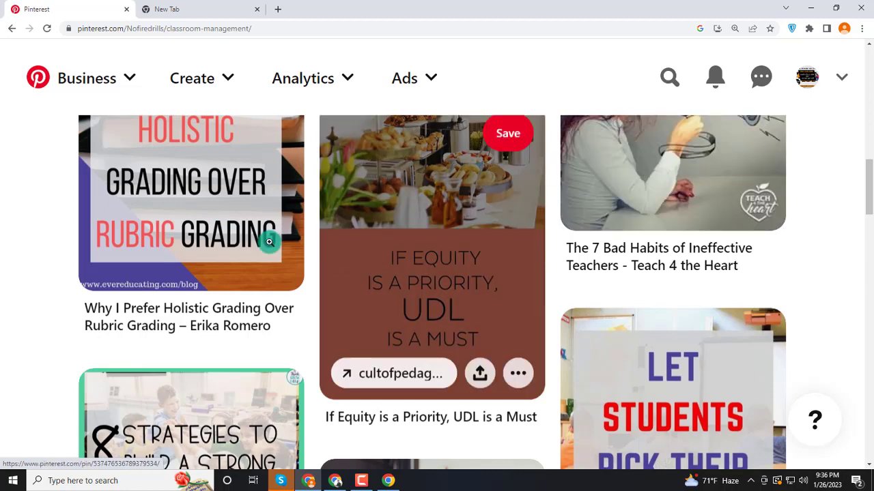
pyautogui.scroll(3, 652, 194)
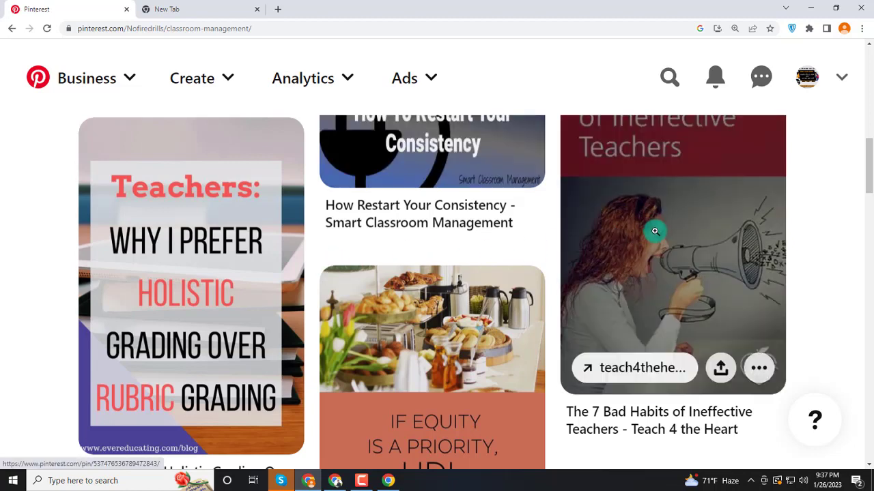
pyautogui.scroll(-2, 663, 242)
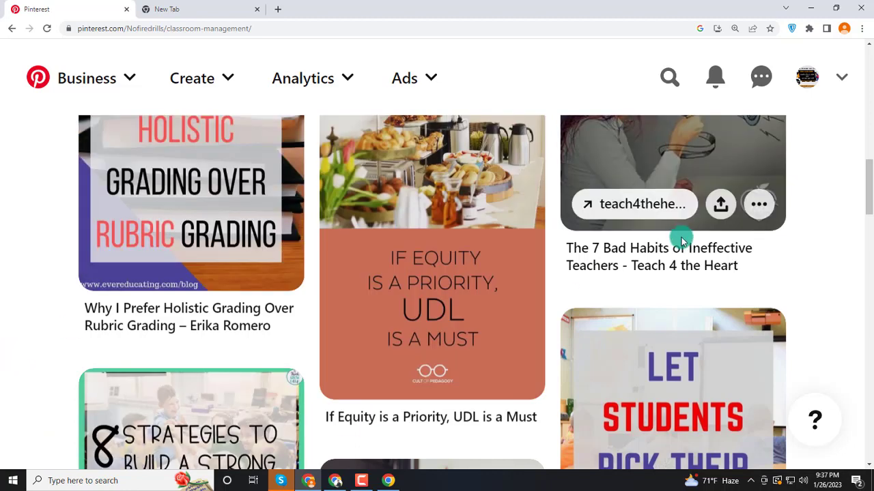
# Step: Look again at the Holistic Grading, UDL and 7 Bad Habits Pins on the Classroom Management board
pyautogui.scroll(-1, 630, 275)
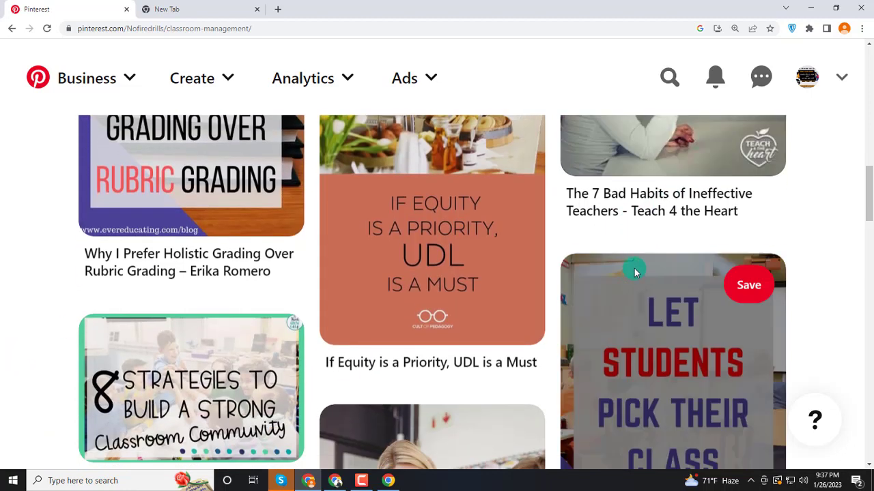
pyautogui.scroll(3, 634, 273)
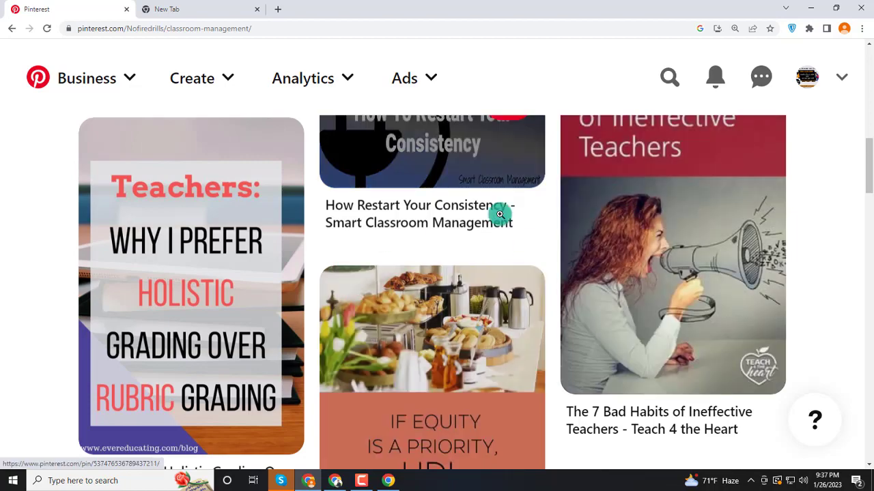
pyautogui.scroll(-1, 626, 214)
pyautogui.scroll(-2, 627, 215)
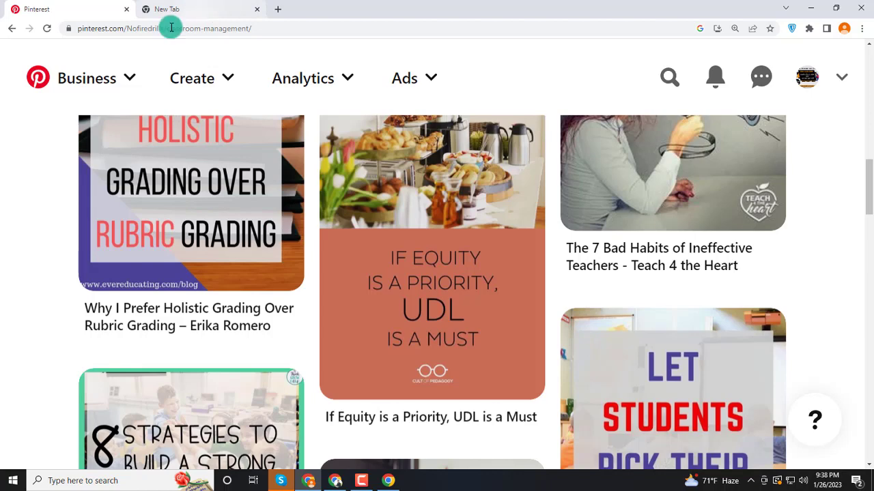
# Step: Go back to the No Firedrills profile and look at the Pins the account has created itself
pyautogui.click(11, 28)
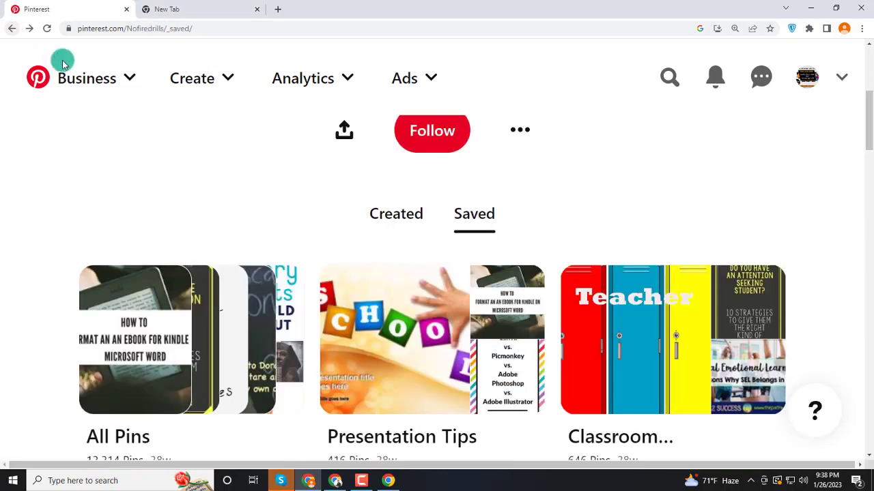
pyautogui.click(408, 216)
pyautogui.scroll(-3, 593, 166)
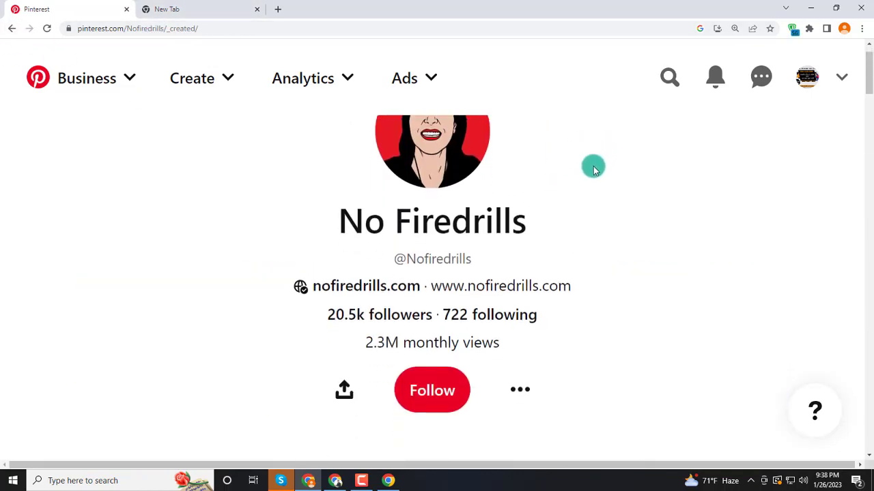
pyautogui.scroll(-2, 683, 189)
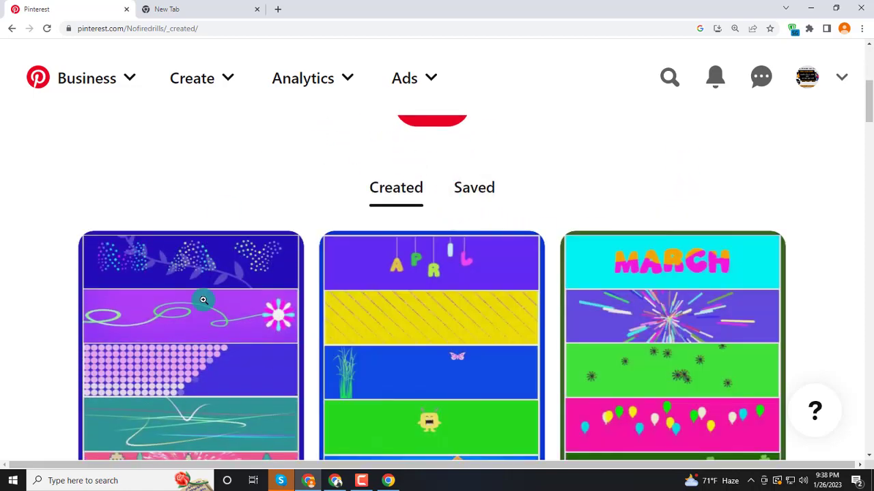
pyautogui.moveTo(334, 486)
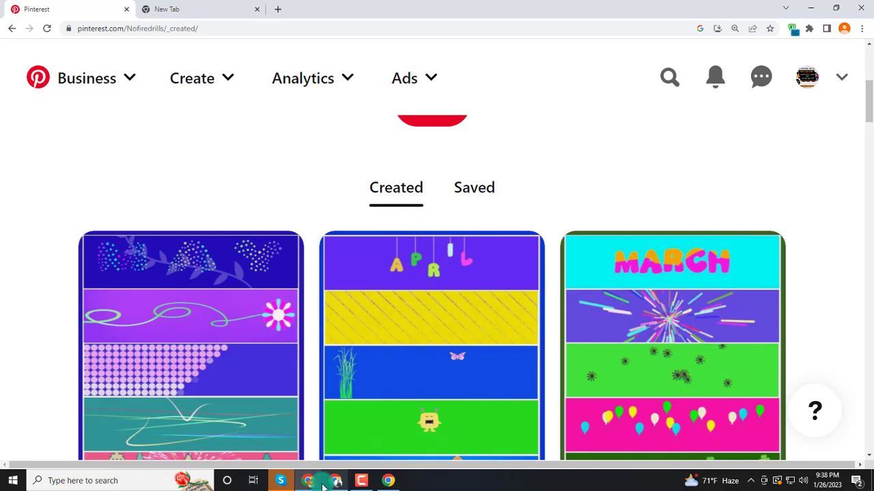
# Step: Switch to the No Firedrills account's saved boards and look over the first rows of board covers
pyautogui.click(487, 198)
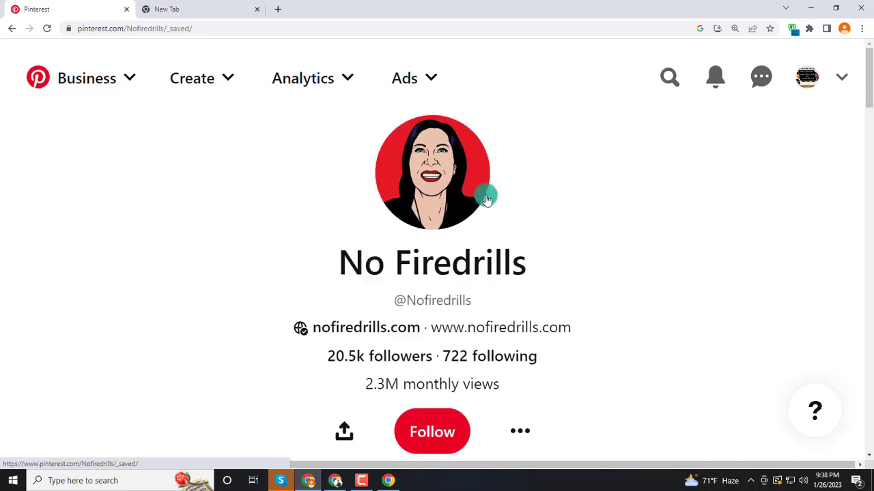
pyautogui.scroll(-3, 560, 285)
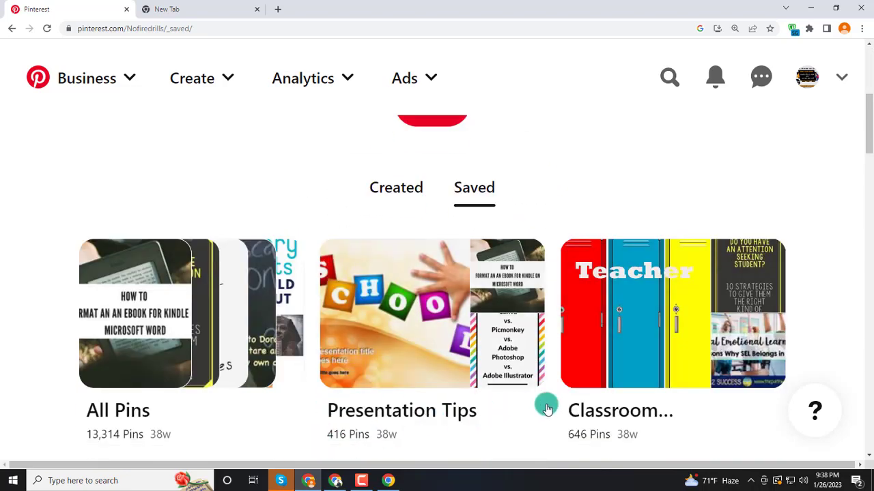
pyautogui.scroll(-3, 667, 400)
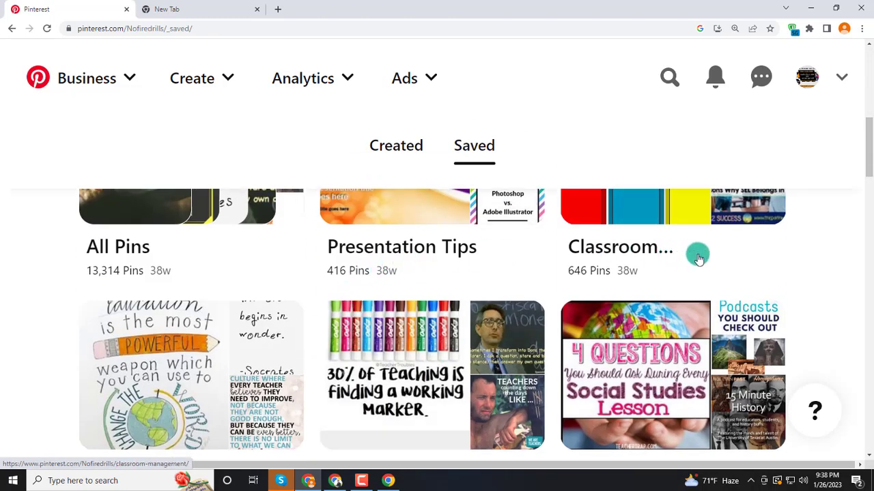
pyautogui.scroll(2, 506, 360)
pyautogui.scroll(1, 506, 360)
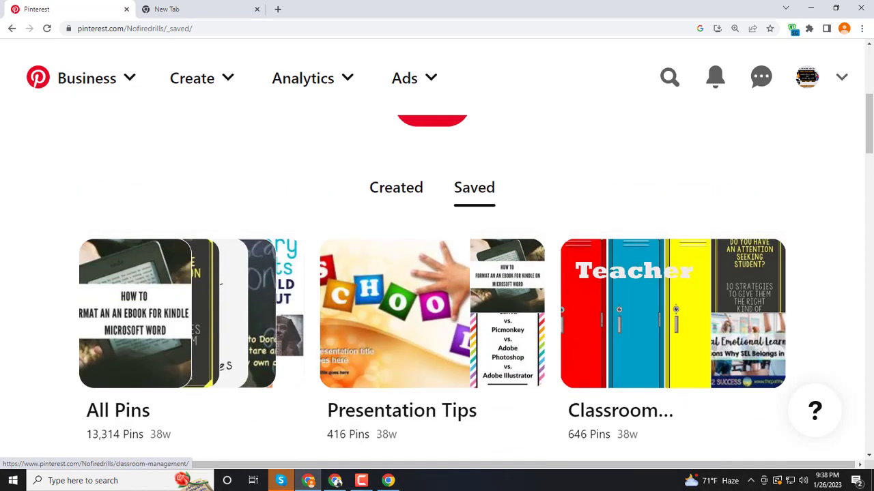
# Step: Open the Classroom Management board and browse far down through its Pins
pyautogui.click(657, 323)
pyautogui.scroll(-9, 487, 375)
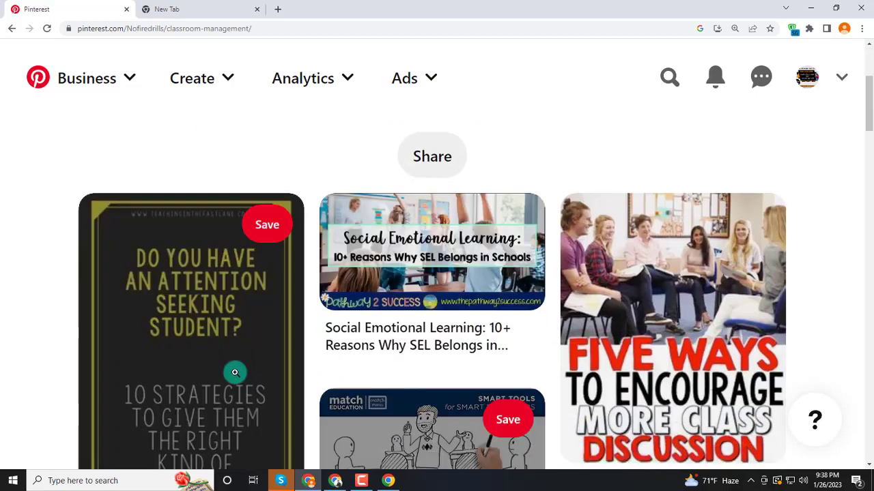
pyautogui.scroll(-10, 700, 346)
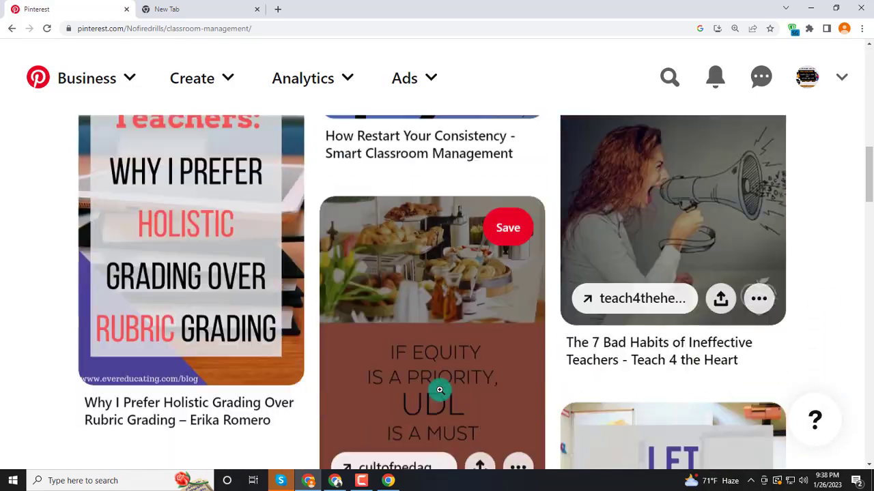
pyautogui.scroll(-7, 602, 377)
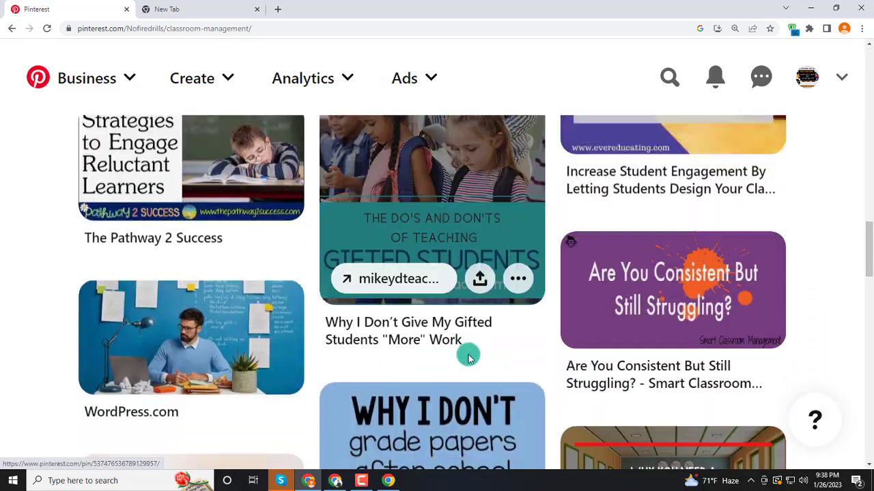
pyautogui.scroll(-6, 629, 348)
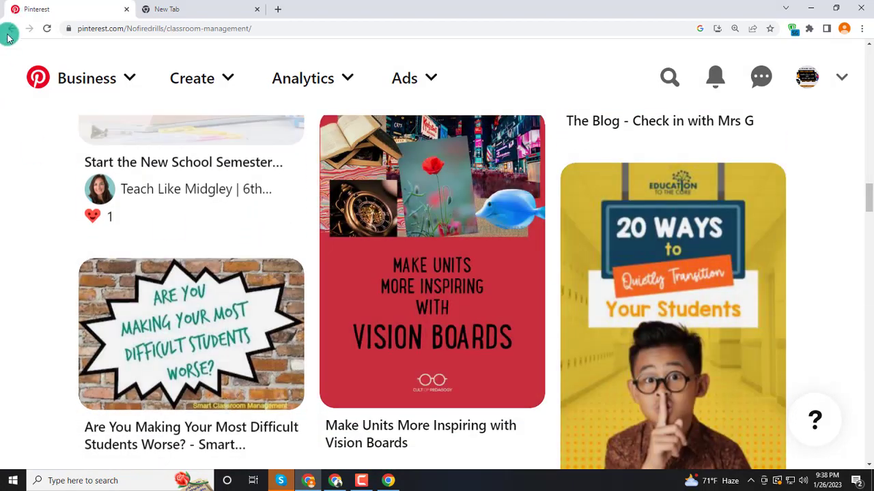
# Step: Return to the No Firedrills saved boards and compare the topics of the neighbouring boards
pyautogui.click(10, 32)
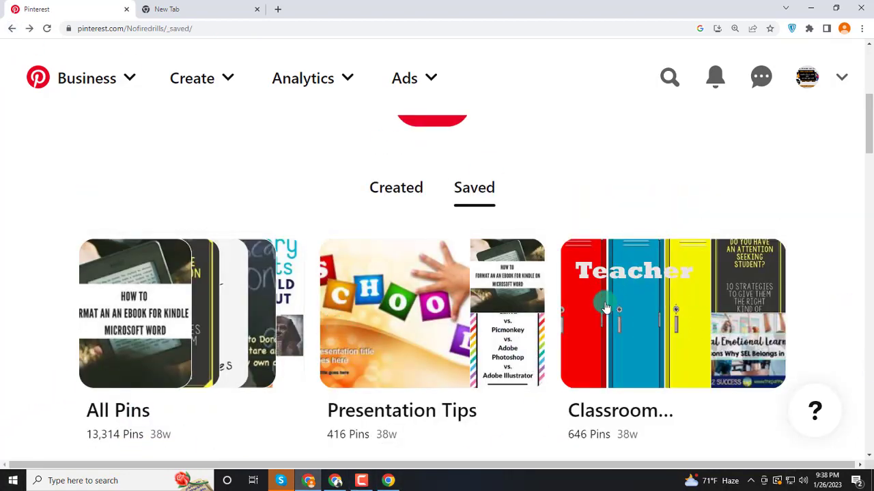
pyautogui.scroll(-2, 660, 321)
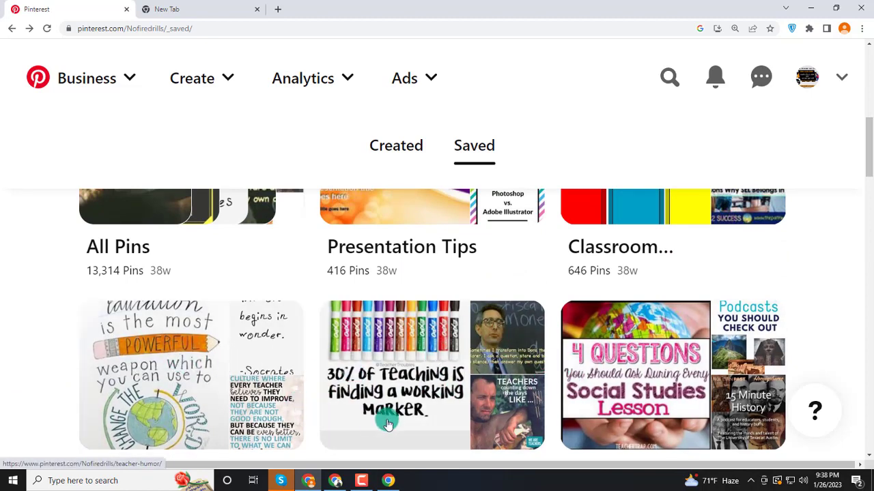
pyautogui.scroll(2, 384, 329)
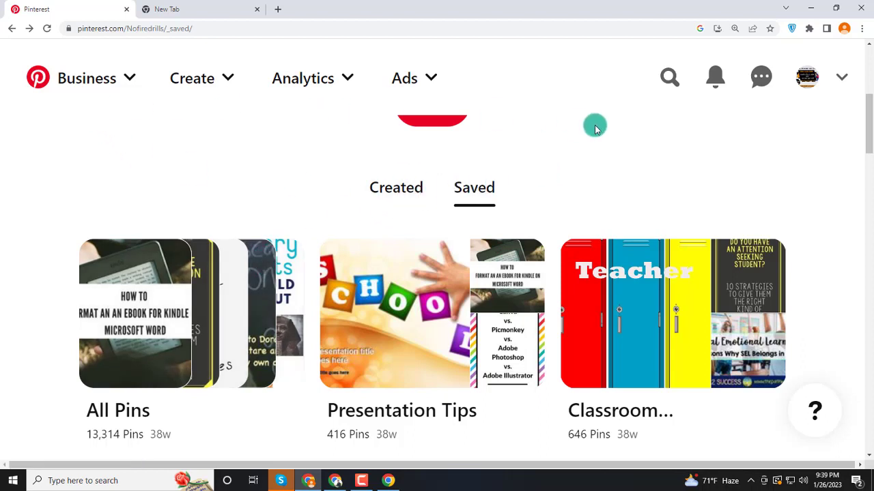
# Step: Open the Digital Dynamic Institute profile, review it down to the saved section, and check which content types can be created there
pyautogui.click(807, 78)
pyautogui.scroll(-3, 587, 285)
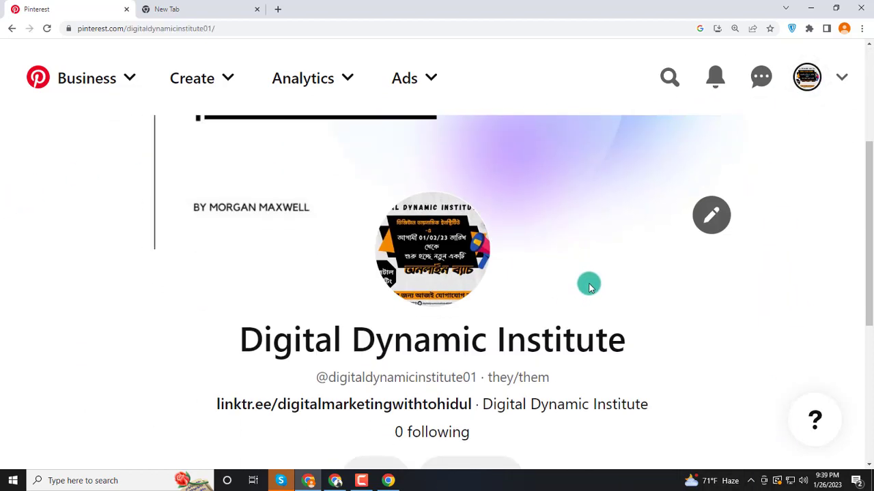
pyautogui.scroll(-2, 668, 311)
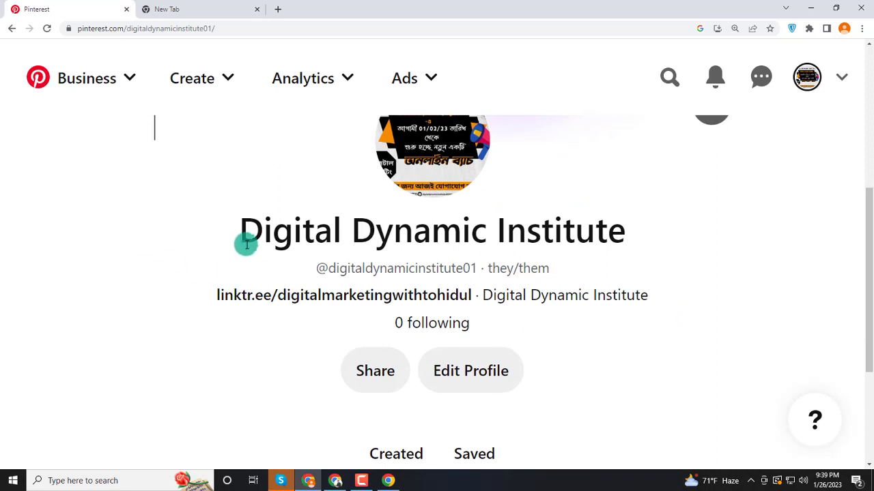
pyautogui.moveTo(221, 235); pyautogui.dragTo(749, 238)
pyautogui.click(748, 237)
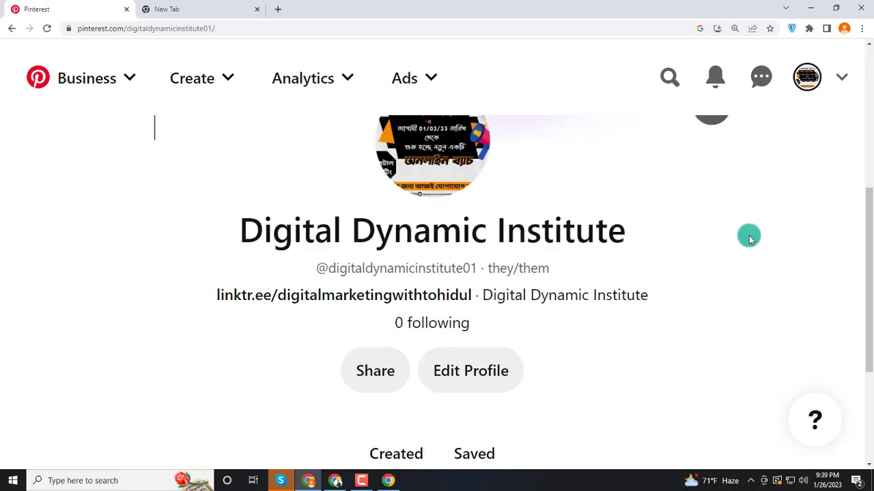
pyautogui.scroll(-2, 684, 243)
pyautogui.scroll(4, 605, 279)
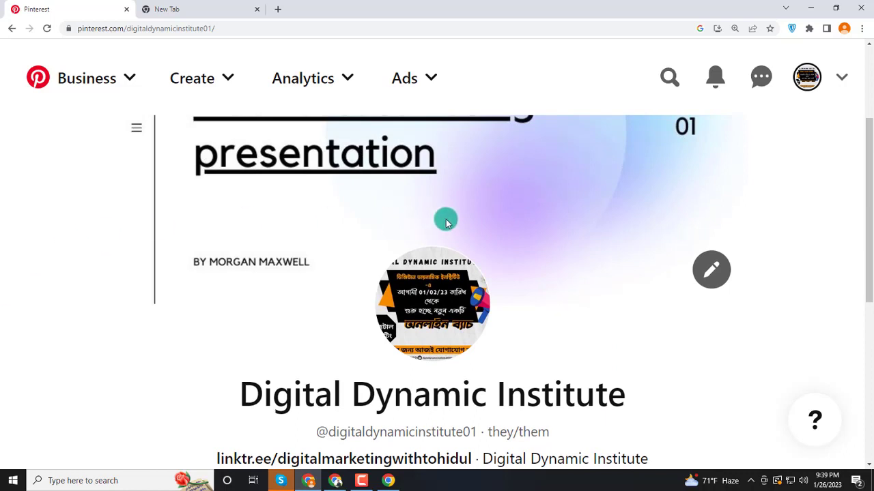
pyautogui.scroll(-5, 595, 249)
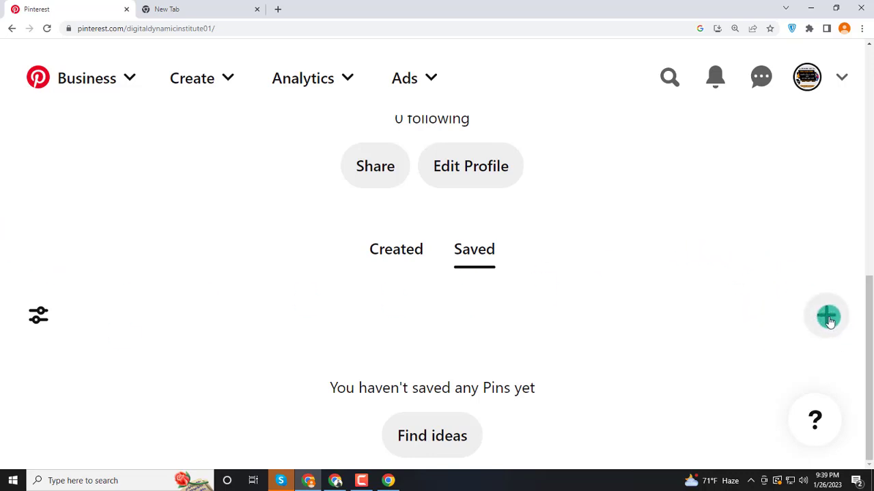
pyautogui.click(829, 321)
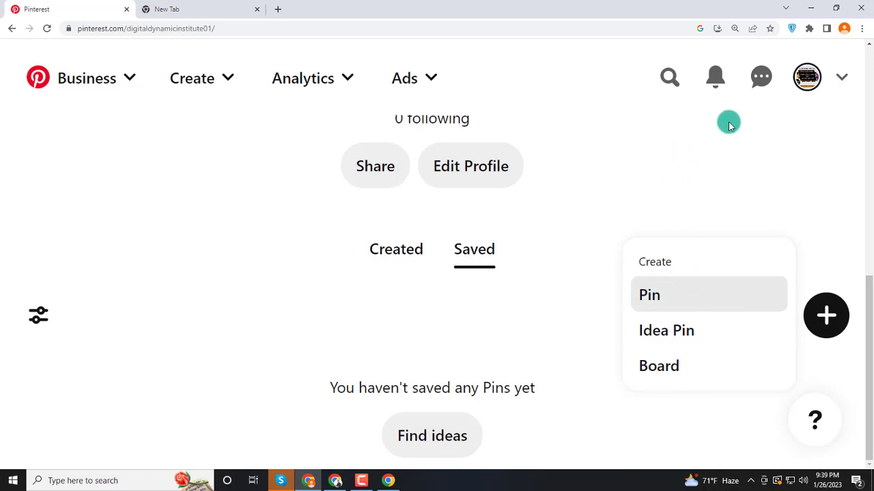
pyautogui.click(765, 198)
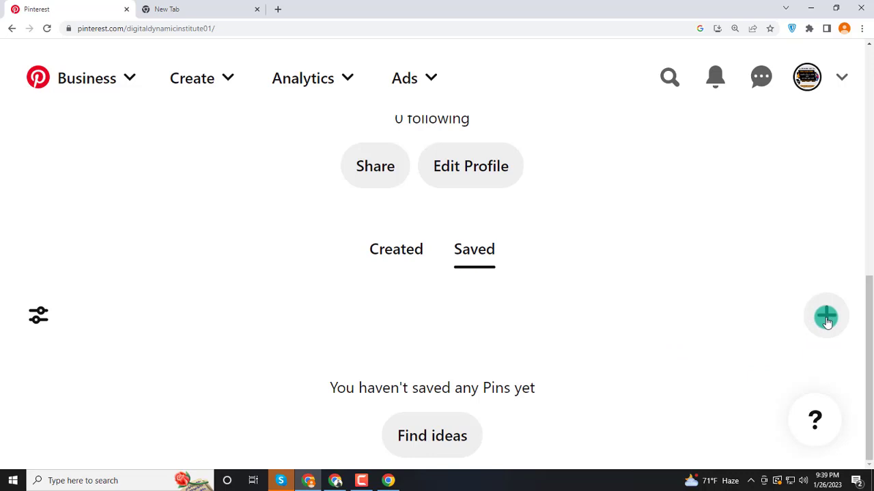
# Step: Create a non-secret board named Digital Marketing and finish the setup without saving any suggested Pins
pyautogui.click(826, 321)
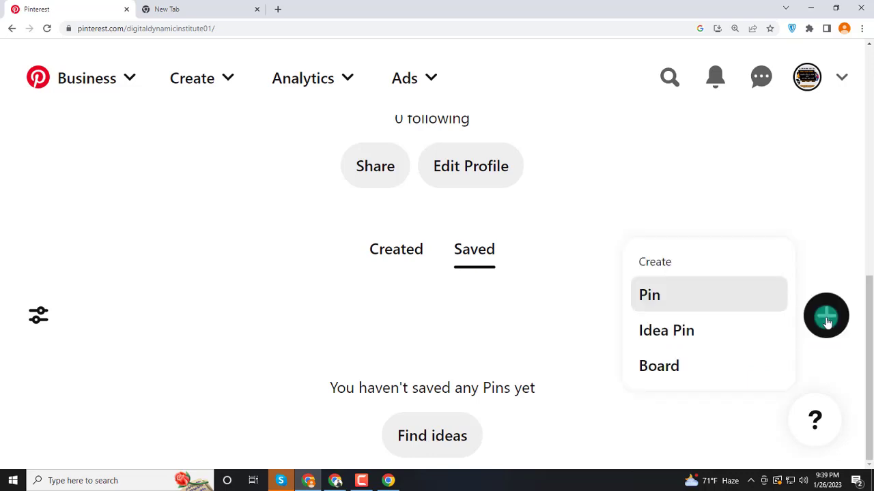
pyautogui.click(659, 376)
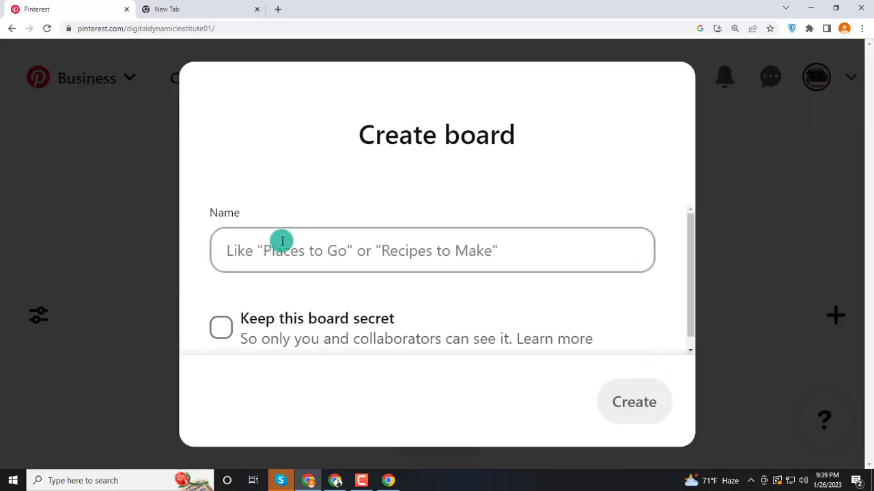
pyautogui.click(263, 253)
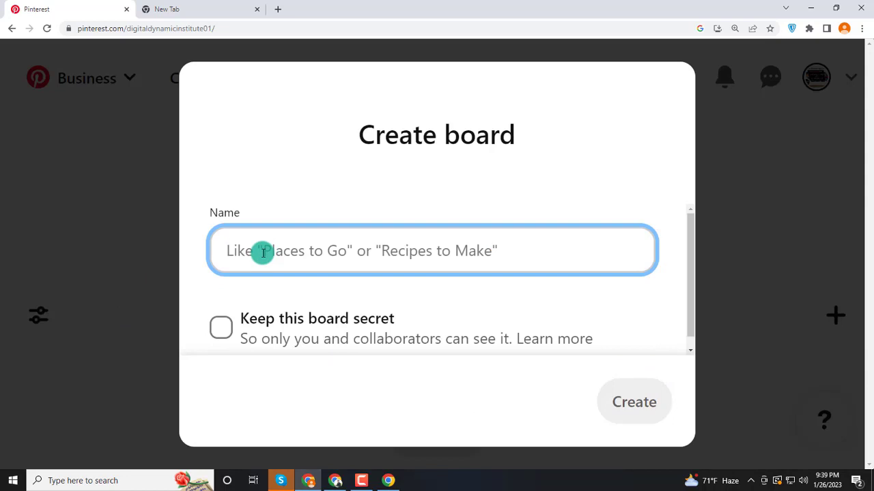
pyautogui.write('Digital Marketing')
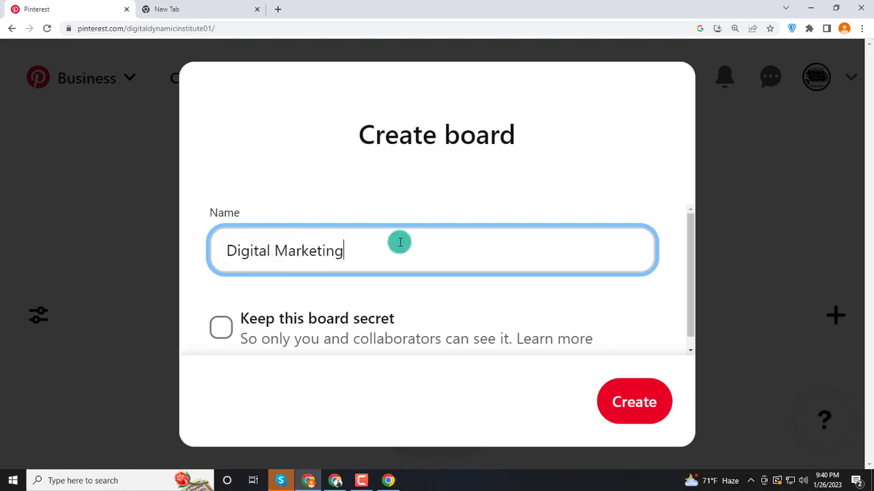
pyautogui.scroll(-1, 391, 241)
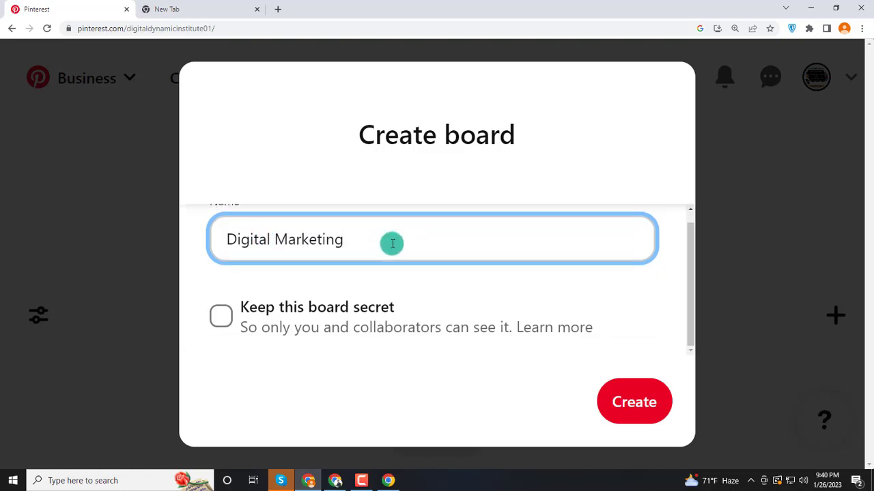
pyautogui.click(627, 404)
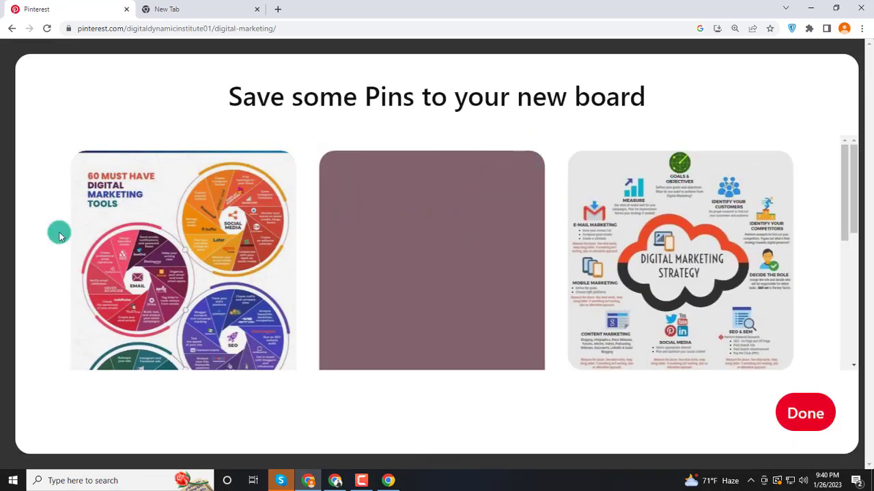
pyautogui.click(808, 424)
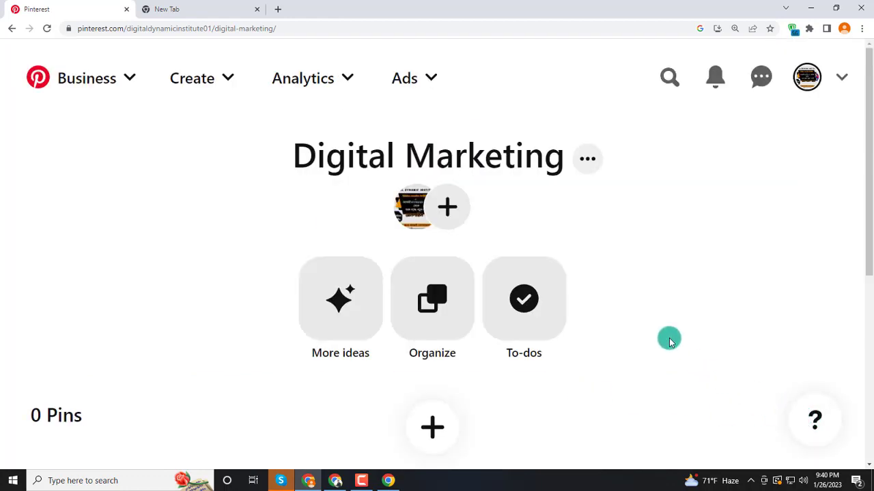
# Step: Look over the new Digital Marketing board's page, and return to the business profile to view the board in the saved section
pyautogui.scroll(-4, 668, 324)
pyautogui.scroll(4, 658, 279)
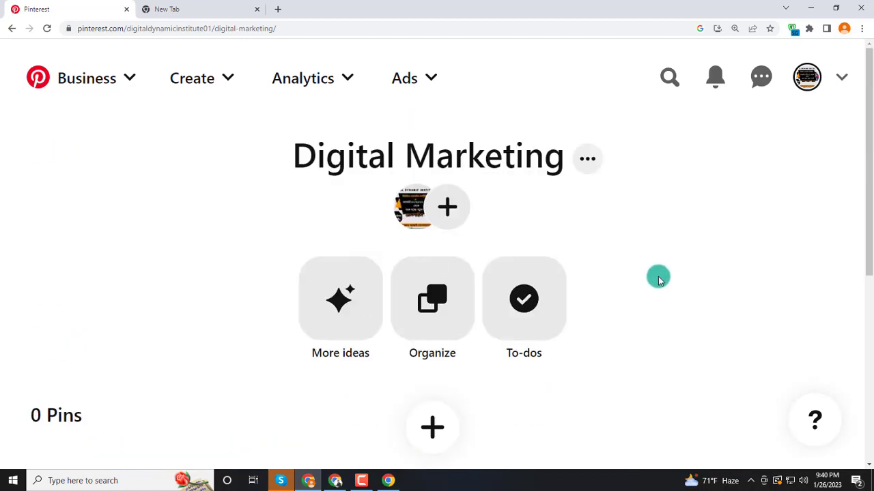
pyautogui.click(806, 76)
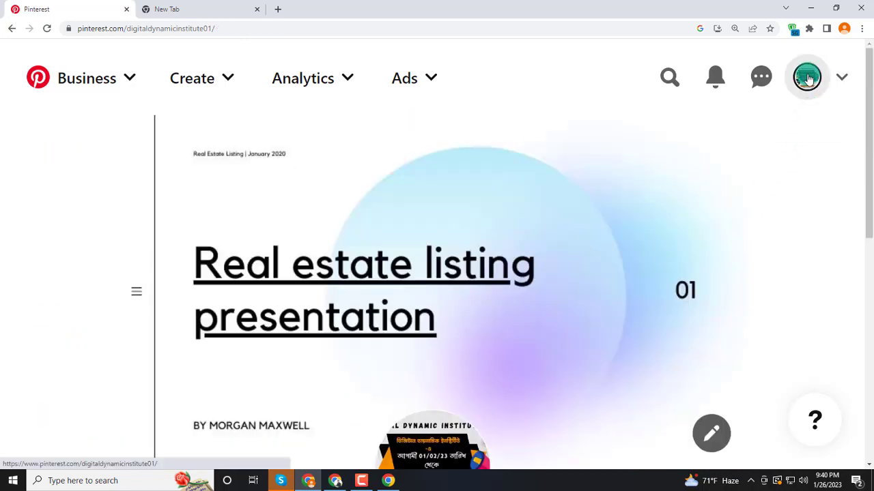
pyautogui.scroll(-8, 679, 276)
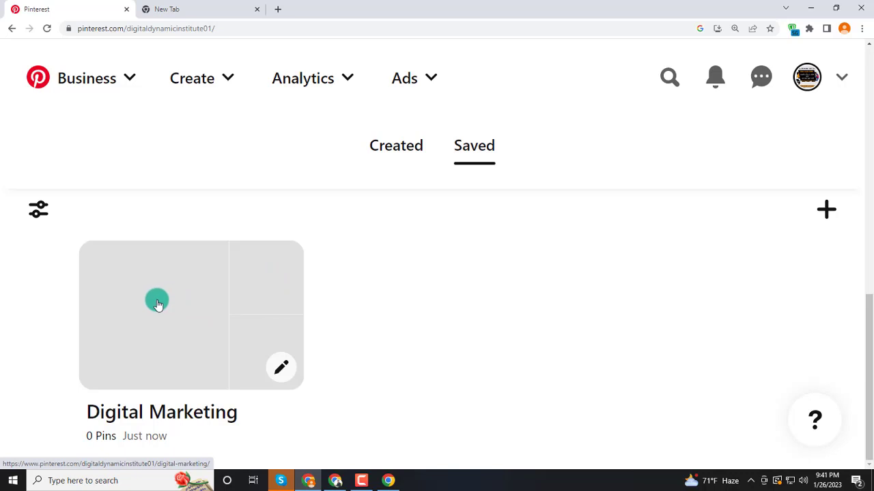
# Step: Open the Digital Marketing board for editing and look over its name, description and collaborator fields
pyautogui.moveTo(86, 414); pyautogui.dragTo(239, 399)
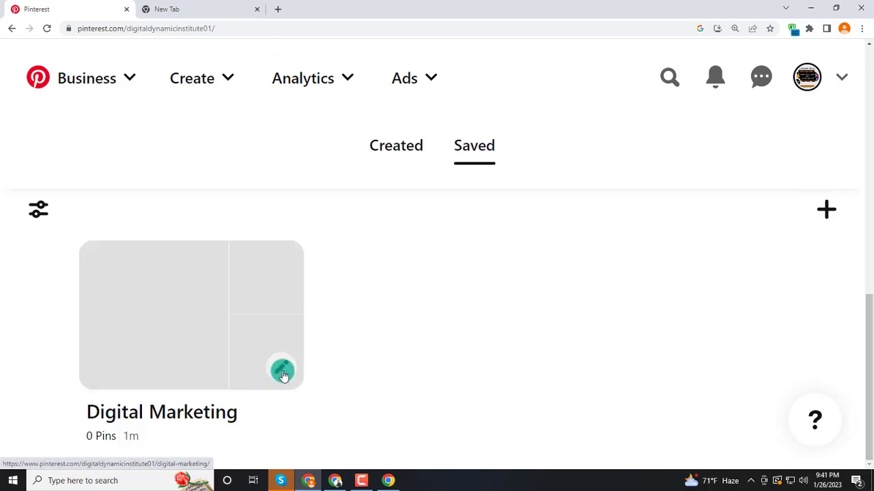
pyautogui.click(282, 371)
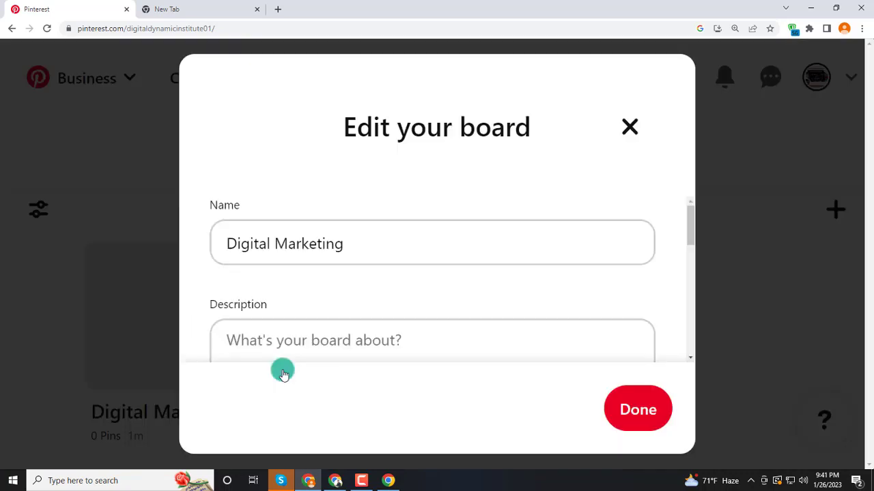
pyautogui.scroll(-2, 307, 258)
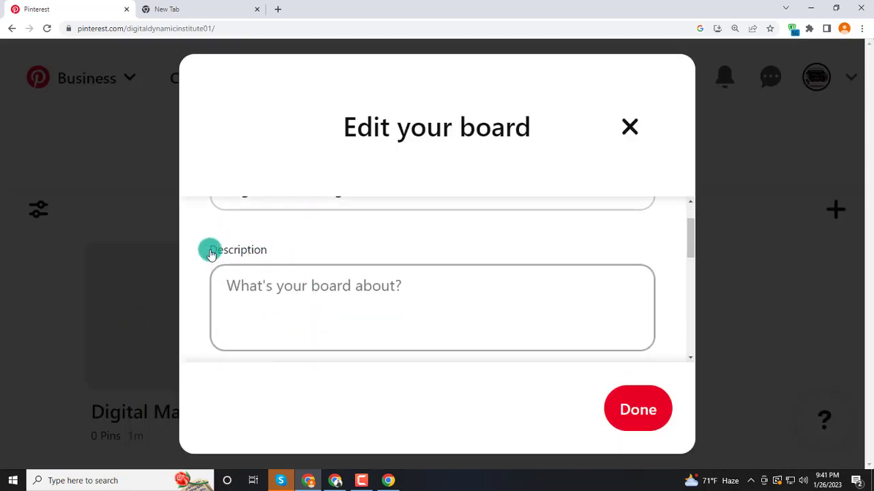
pyautogui.moveTo(209, 250); pyautogui.dragTo(309, 251)
pyautogui.scroll(-2, 334, 287)
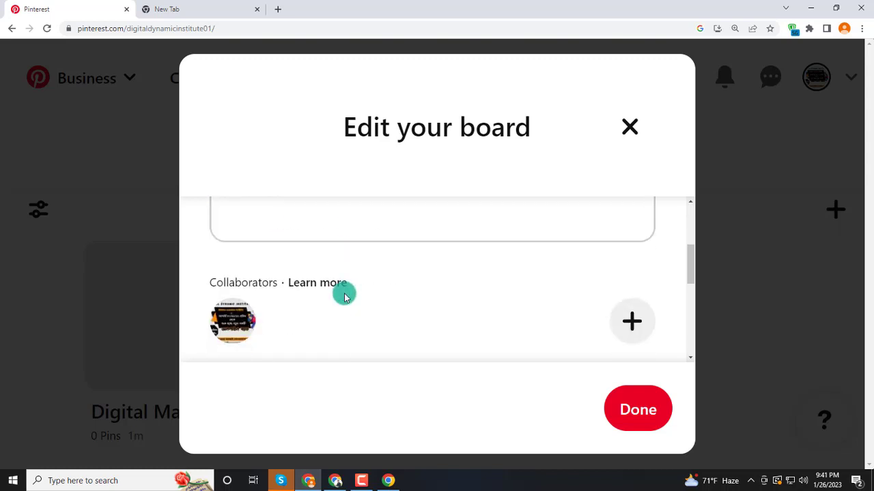
pyautogui.click(296, 234)
pyautogui.scroll(1, 302, 256)
pyautogui.scroll(3, 302, 256)
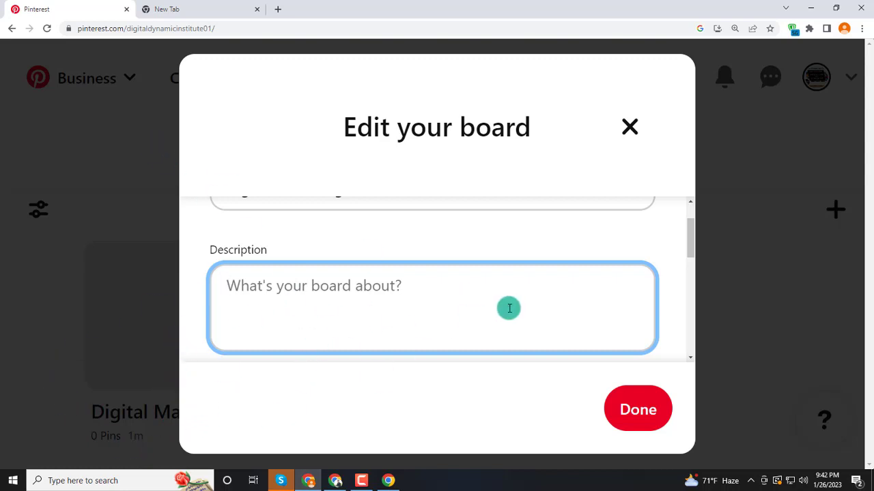
pyautogui.scroll(-3, 508, 309)
pyautogui.scroll(2, 501, 312)
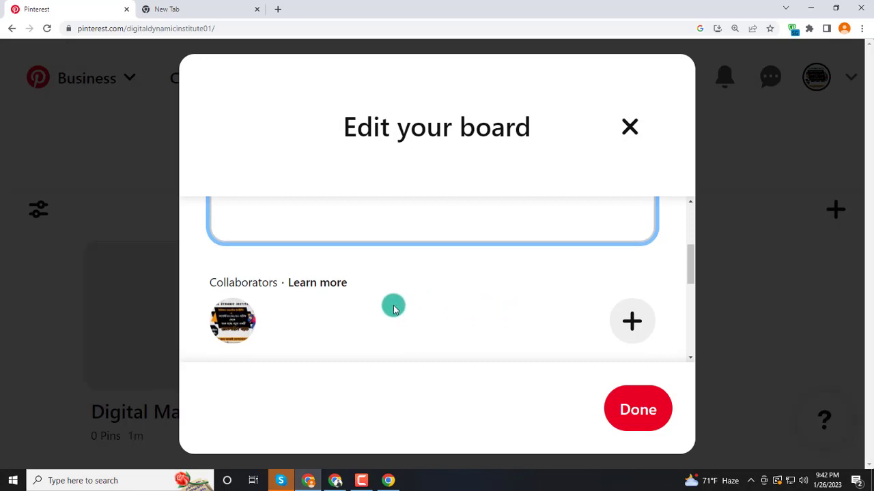
pyautogui.scroll(2, 393, 310)
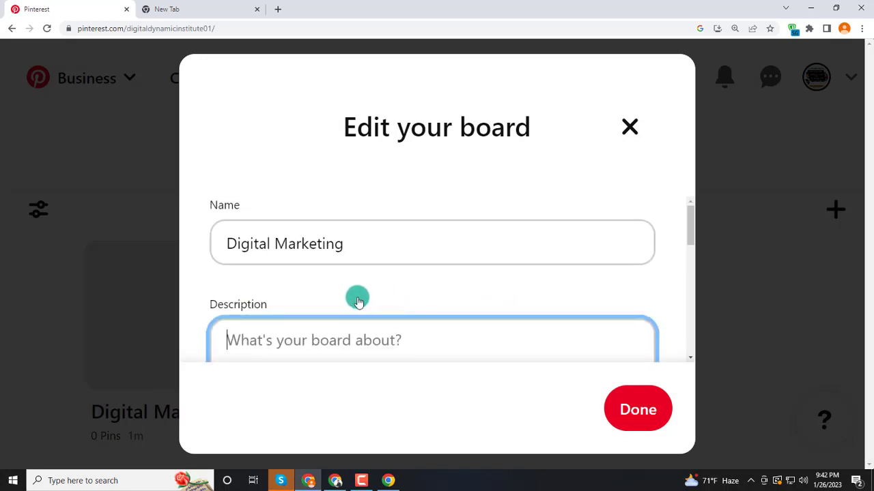
pyautogui.scroll(-2, 312, 275)
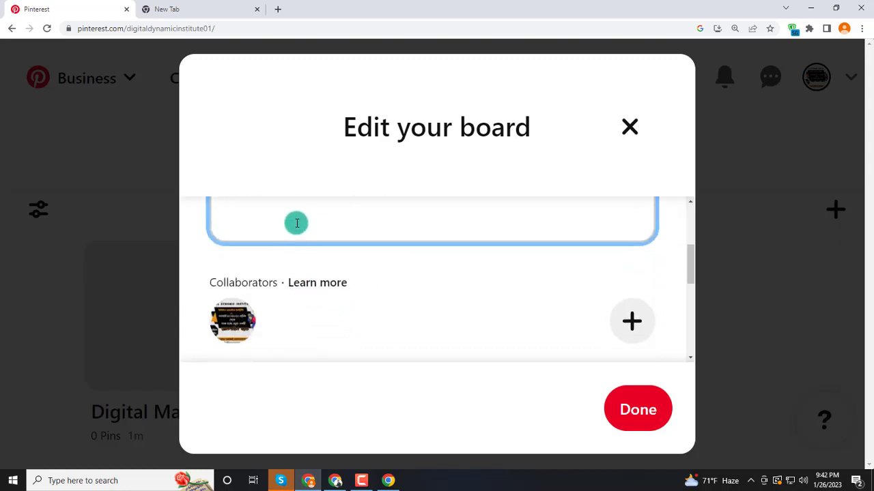
# Step: Copy the board's name, Digital Marketing, into its description
pyautogui.scroll(2, 300, 216)
pyautogui.moveTo(351, 246); pyautogui.dragTo(181, 245)
pyautogui.hotkey('ctrl', 'c')
pyautogui.click(248, 335)
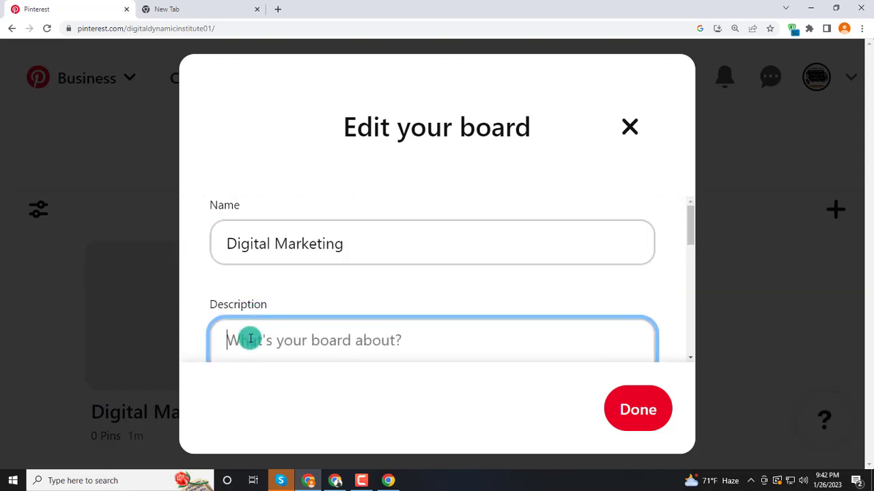
pyautogui.hotkey('ctrl', 'v')
# Step: Review the board's secrecy, personalization and deletion options, and look at the choices for inviting collaborators
pyautogui.scroll(-5, 396, 301)
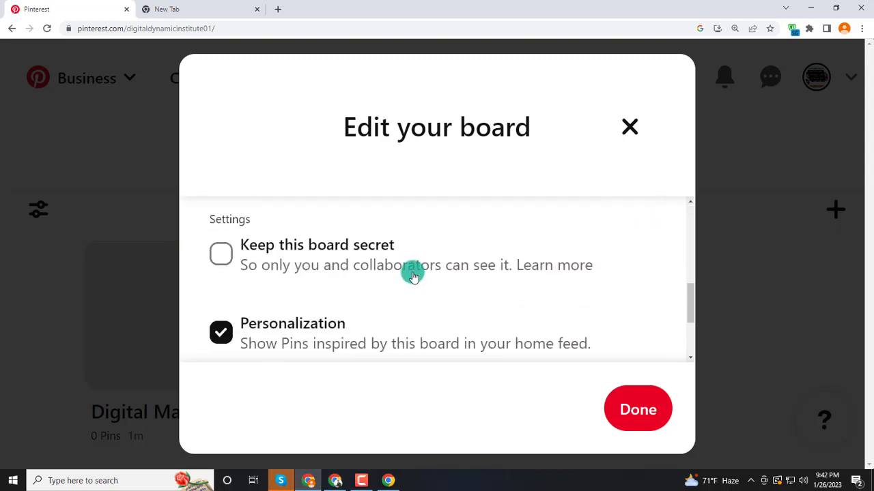
pyautogui.scroll(-3, 509, 286)
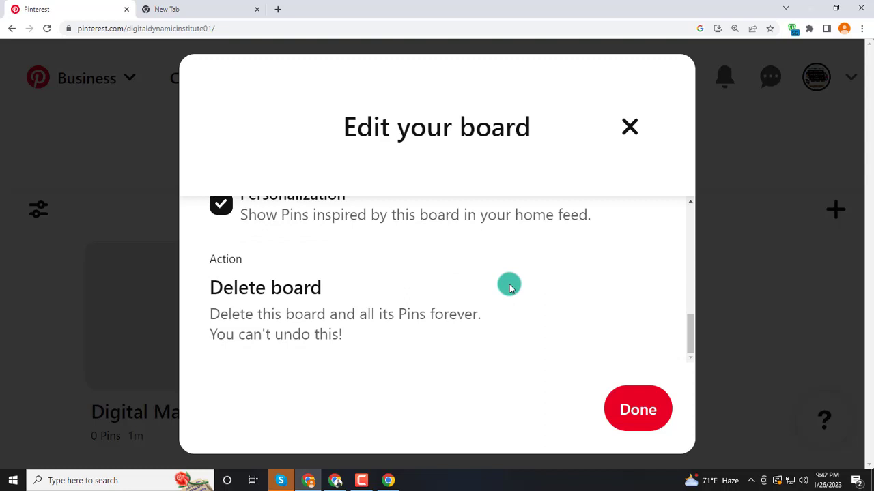
pyautogui.scroll(5, 500, 305)
pyautogui.click(627, 302)
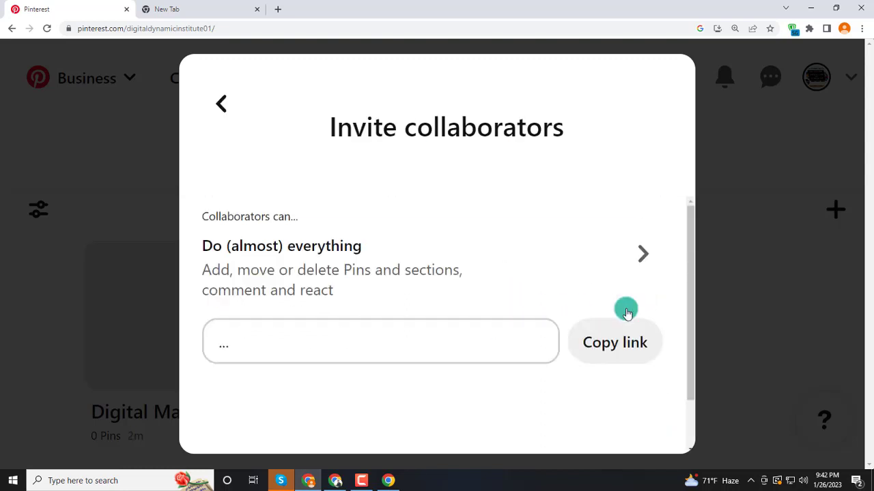
pyautogui.scroll(-1, 366, 335)
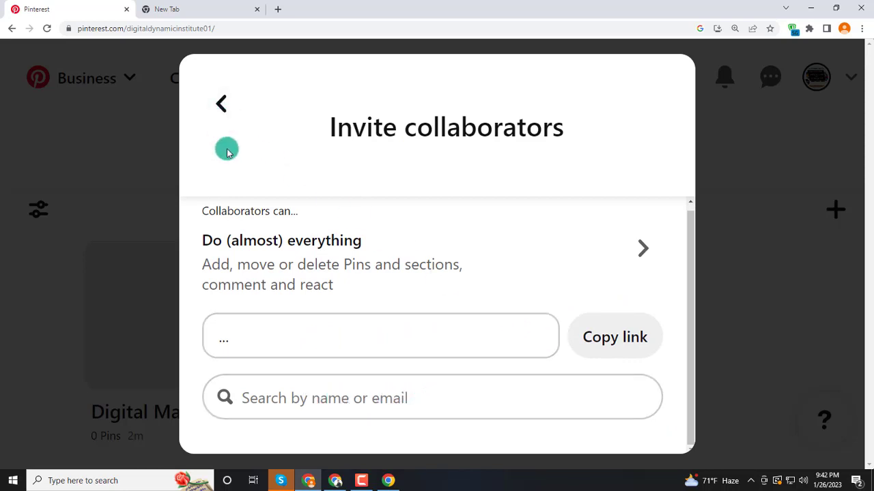
pyautogui.click(222, 106)
# Step: Try to save the board with Digital Marketing as its description
pyautogui.scroll(-5, 509, 285)
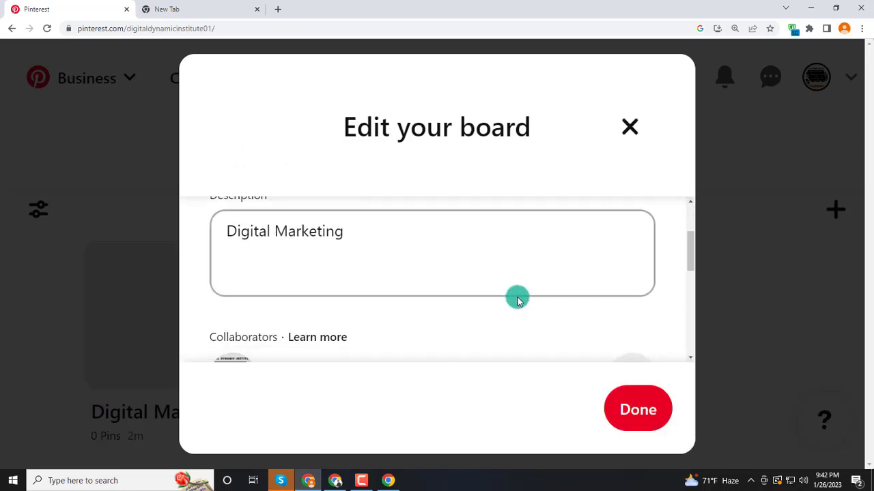
pyautogui.scroll(-3, 419, 329)
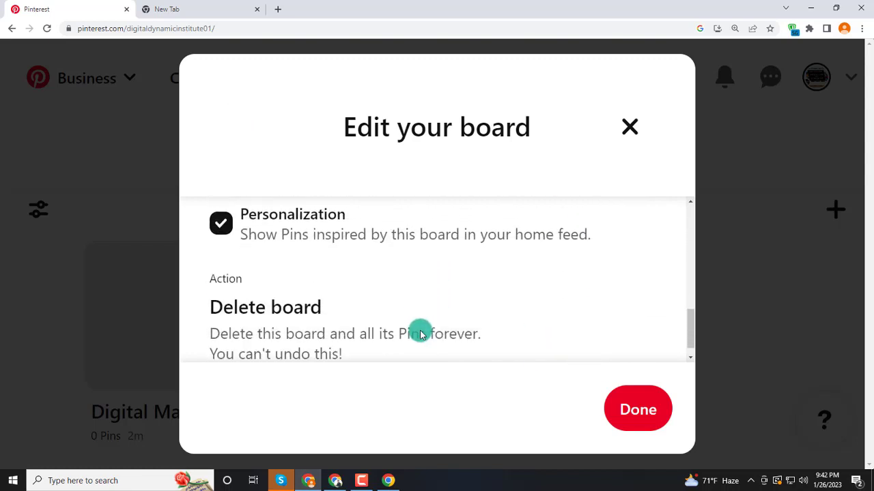
pyautogui.scroll(-1, 433, 330)
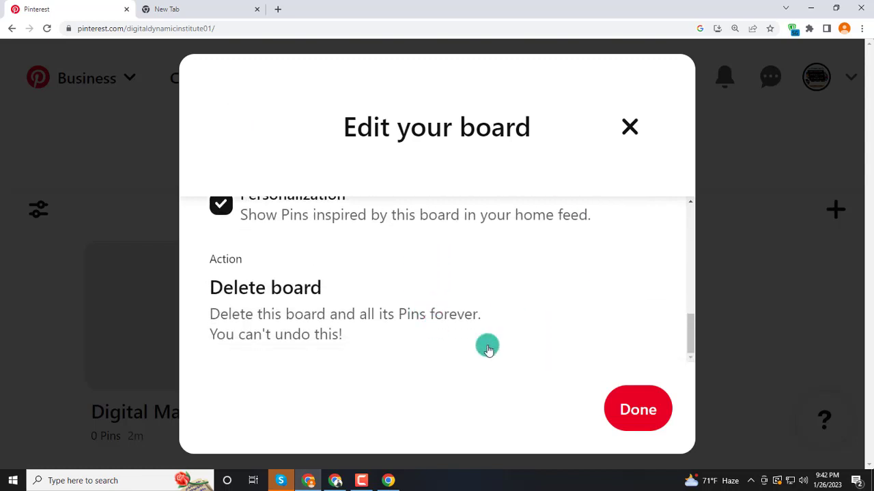
pyautogui.click(649, 416)
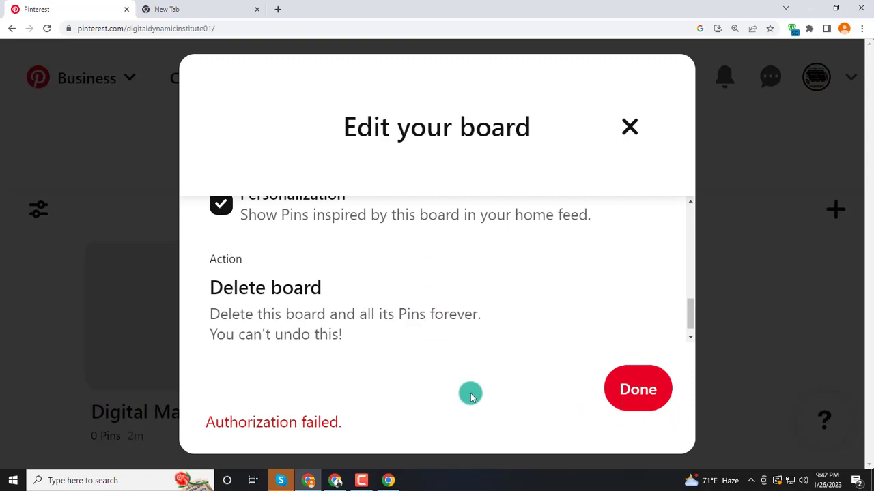
# Step: Replace the board description with gsdgs, clear it again, and try to save the board with an empty description
pyautogui.scroll(3, 416, 307)
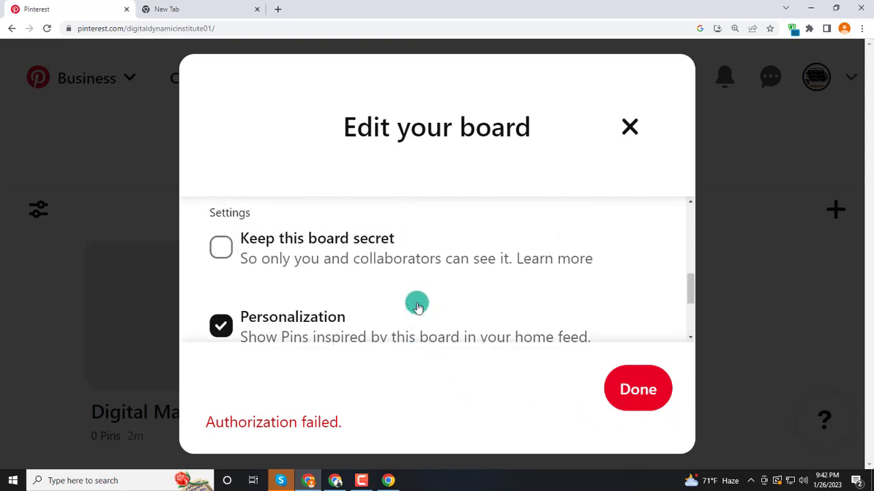
pyautogui.scroll(5, 417, 308)
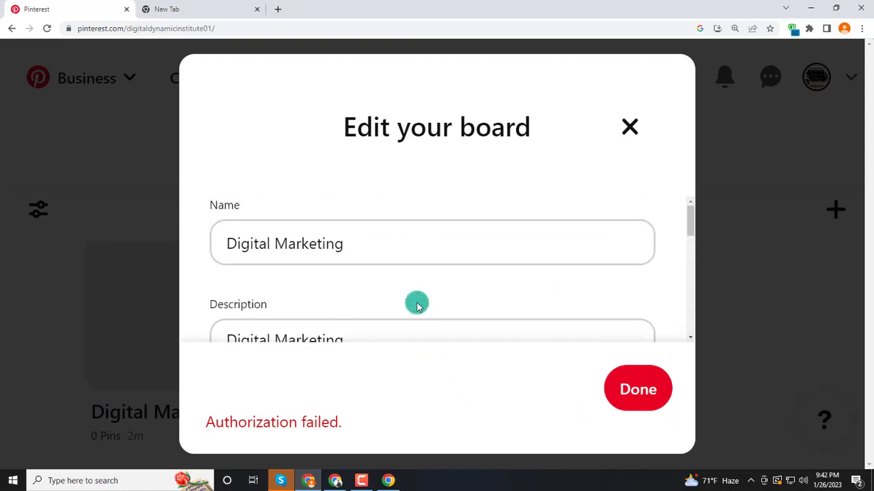
pyautogui.scroll(-2, 370, 322)
pyautogui.moveTo(351, 248); pyautogui.dragTo(137, 240)
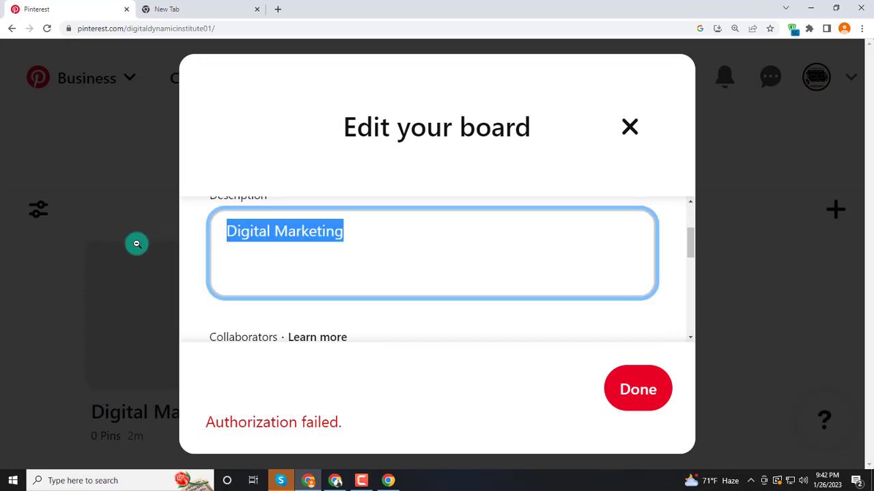
pyautogui.press('BackSpace')
pyautogui.write('gsdgs')
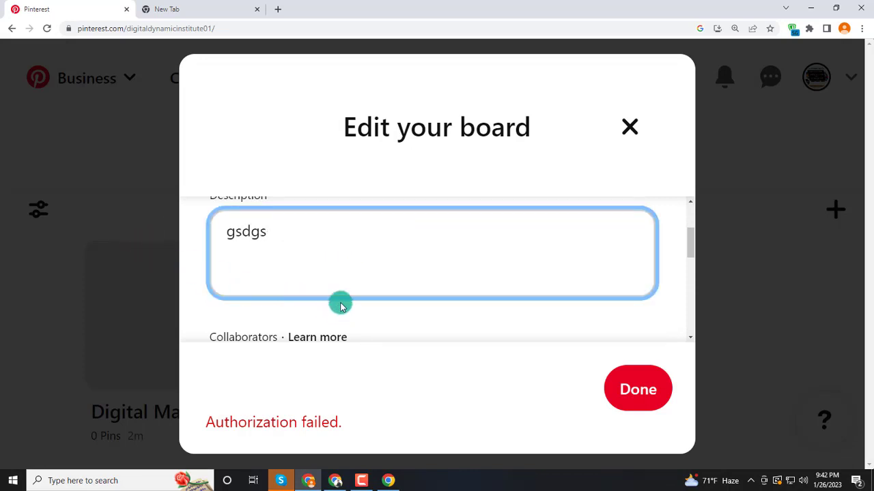
pyautogui.press('BackSpace')
pyautogui.press('BackSpace')
pyautogui.click(634, 389)
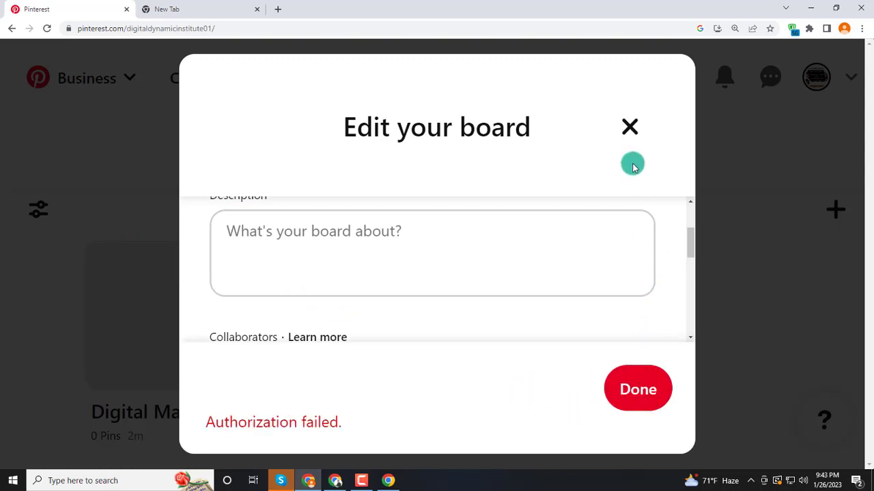
# Step: Check the remaining board settings, try once more to save the board, and close its edit form
pyautogui.scroll(-2, 423, 311)
pyautogui.scroll(-3, 380, 311)
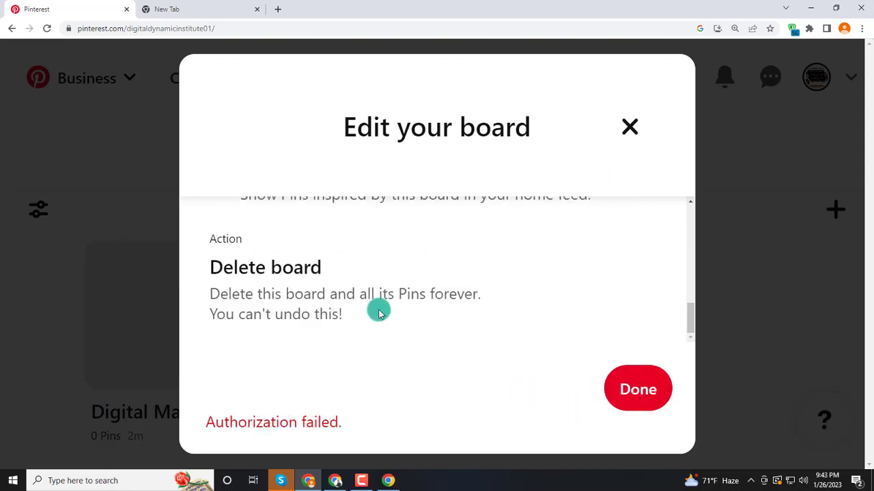
pyautogui.scroll(4, 379, 311)
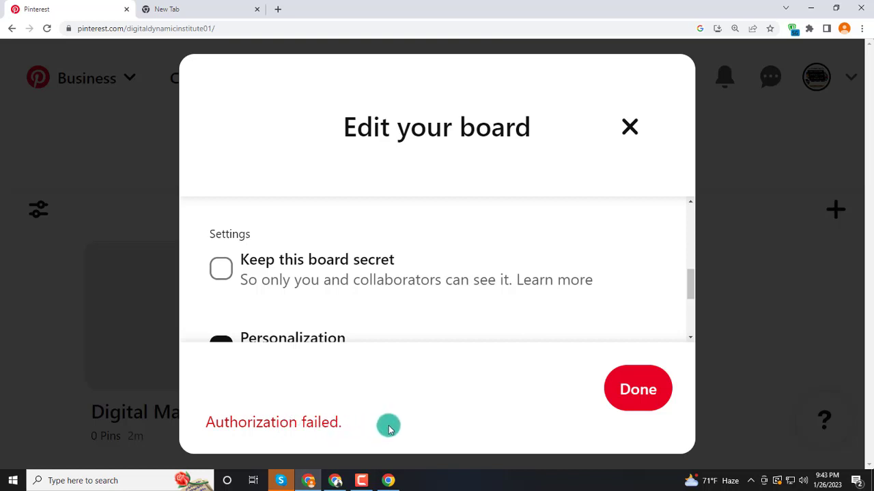
pyautogui.click(638, 387)
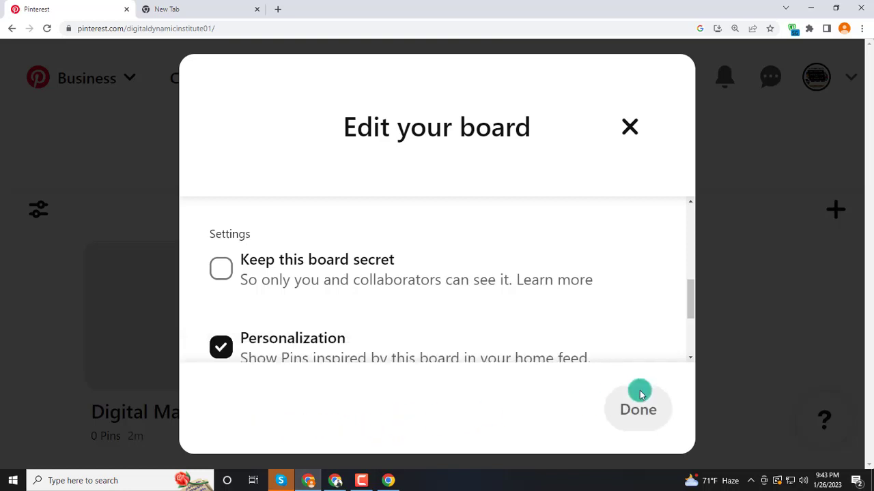
pyautogui.click(632, 125)
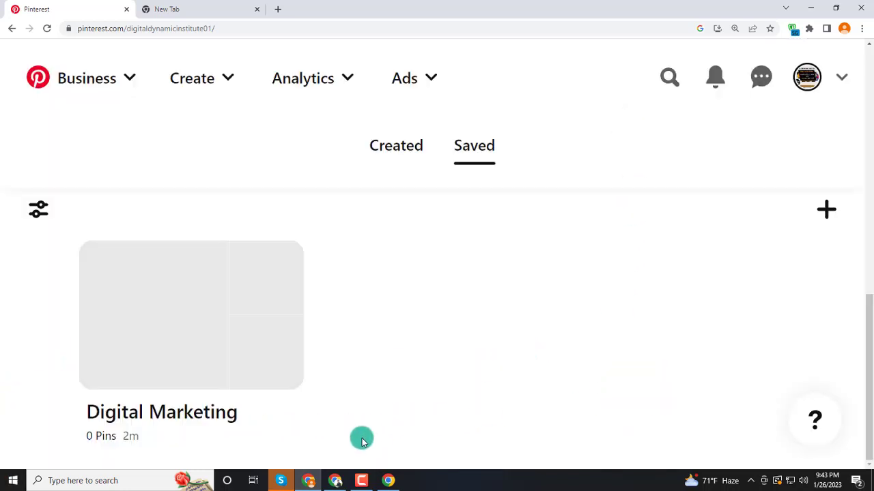
# Step: Reopen the Digital Marketing board for editing and try to save it without changing any field
pyautogui.moveTo(298, 372)
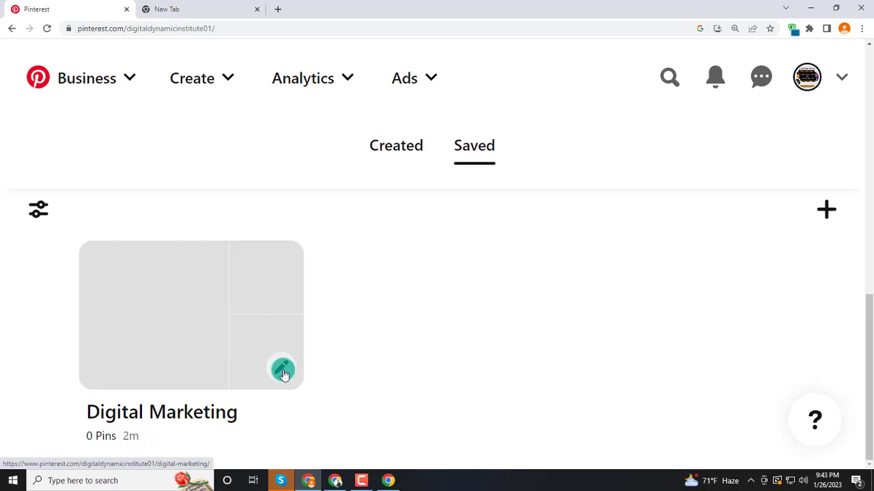
pyautogui.click(283, 372)
pyautogui.scroll(-5, 328, 327)
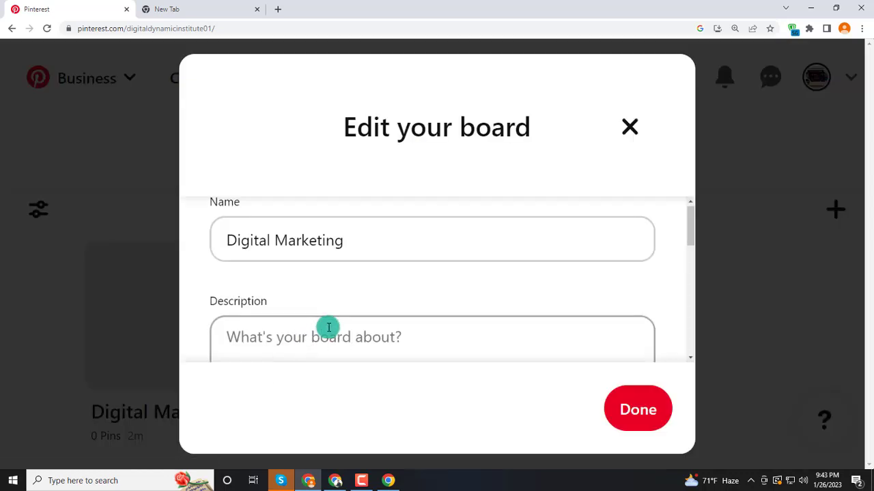
pyautogui.scroll(-2, 406, 328)
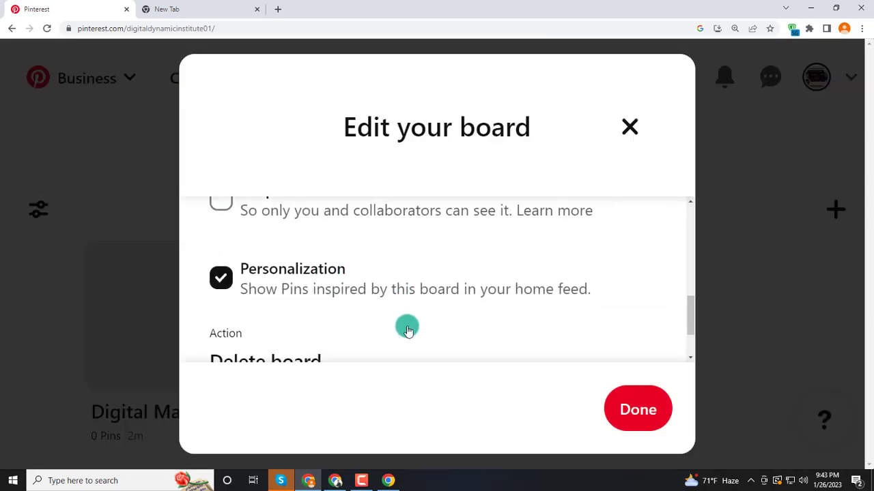
pyautogui.click(634, 412)
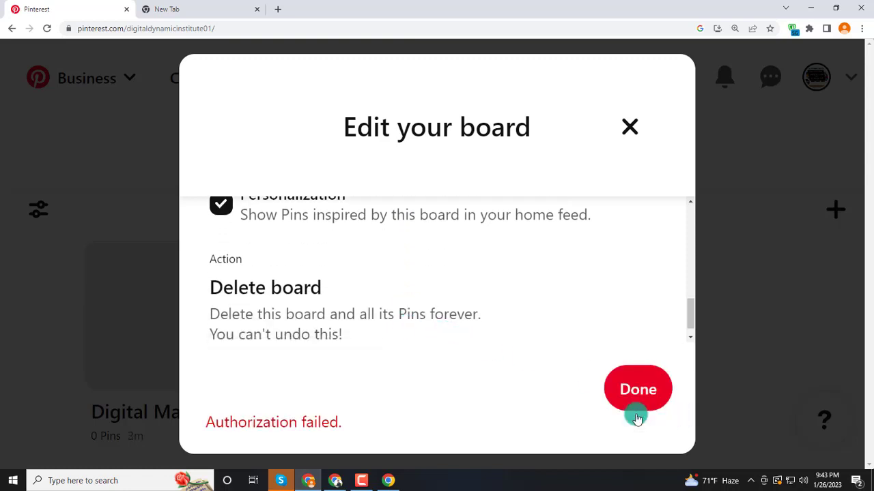
# Step: Enter "asdfasdfuiaon faiurfhgjsadfnmasdkffd" as the board description and try to save it
pyautogui.scroll(1, 403, 328)
pyautogui.scroll(4, 297, 250)
pyautogui.click(296, 251)
pyautogui.write('asdfasdfuiaon faiurfhgjsadfnmasdkffd')
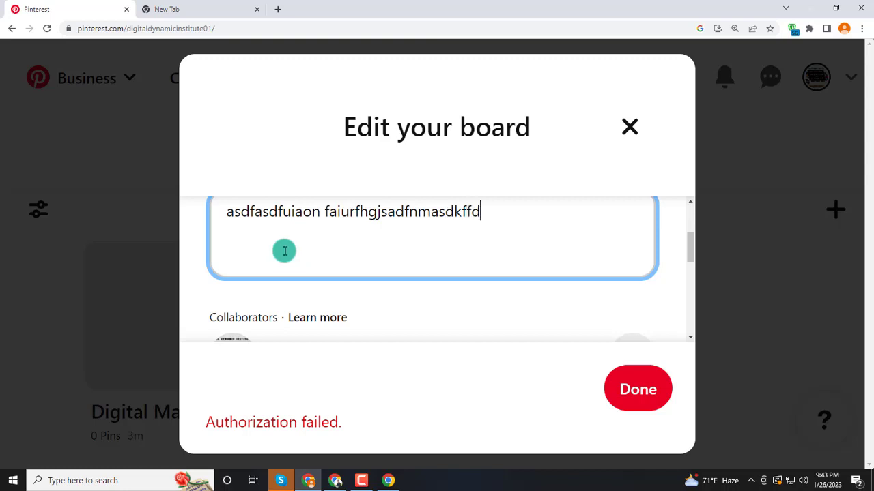
pyautogui.click(633, 392)
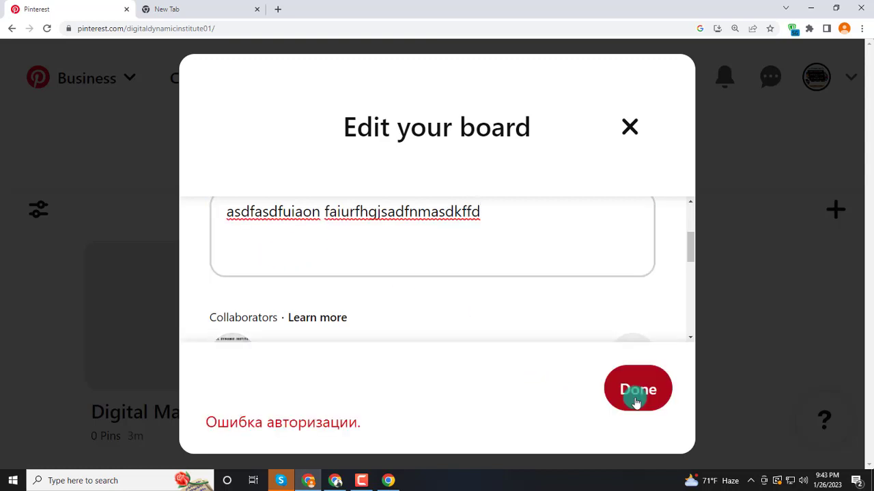
# Step: Remove the placeholder text from the board description, leaving the field empty
pyautogui.scroll(1, 490, 235)
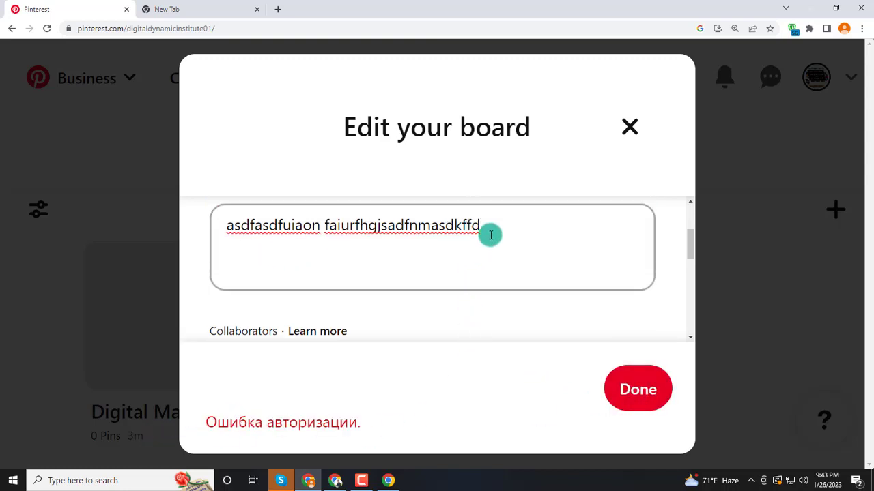
pyautogui.scroll(2, 478, 273)
pyautogui.scroll(-3, 483, 314)
pyautogui.moveTo(482, 230); pyautogui.dragTo(167, 232)
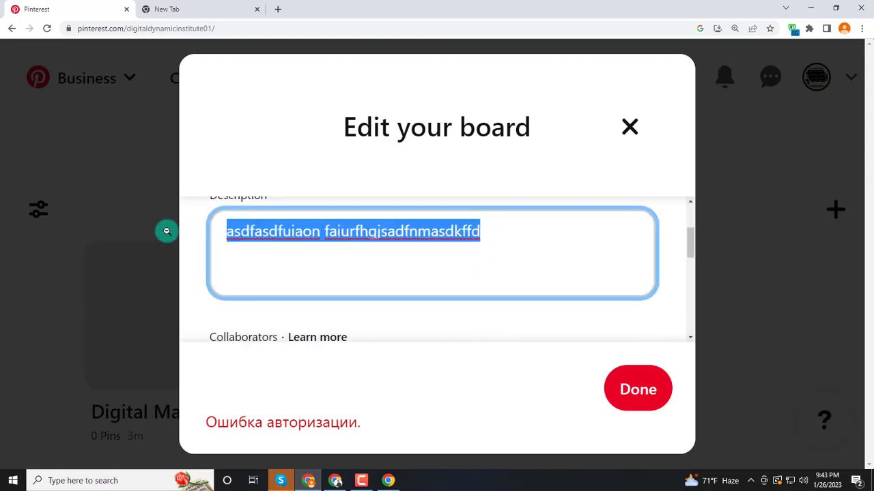
pyautogui.press('BackSpace')
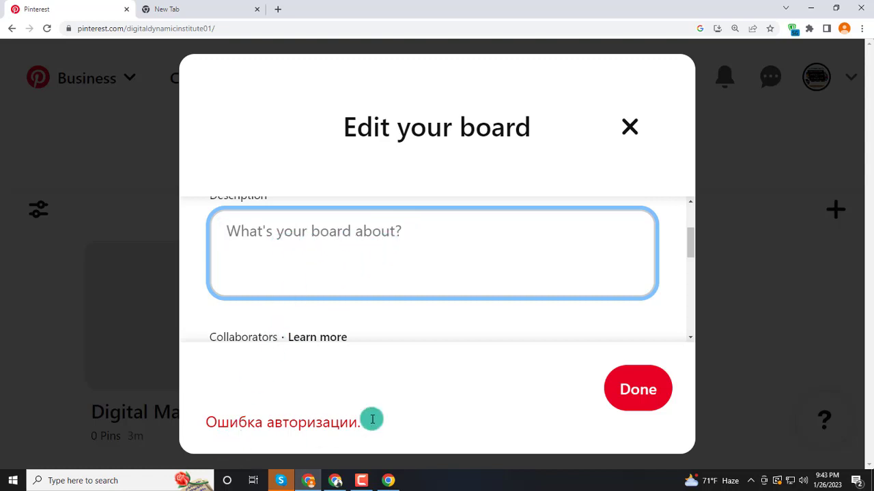
pyautogui.scroll(-1, 300, 256)
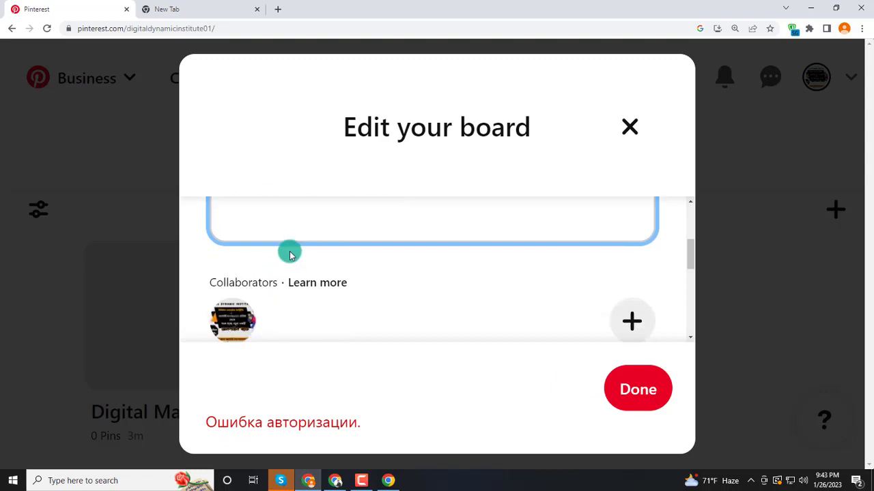
# Step: Review the name and description fields of the Digital Marketing board and close its editor without saving
pyautogui.scroll(1, 269, 239)
pyautogui.scroll(1, 247, 246)
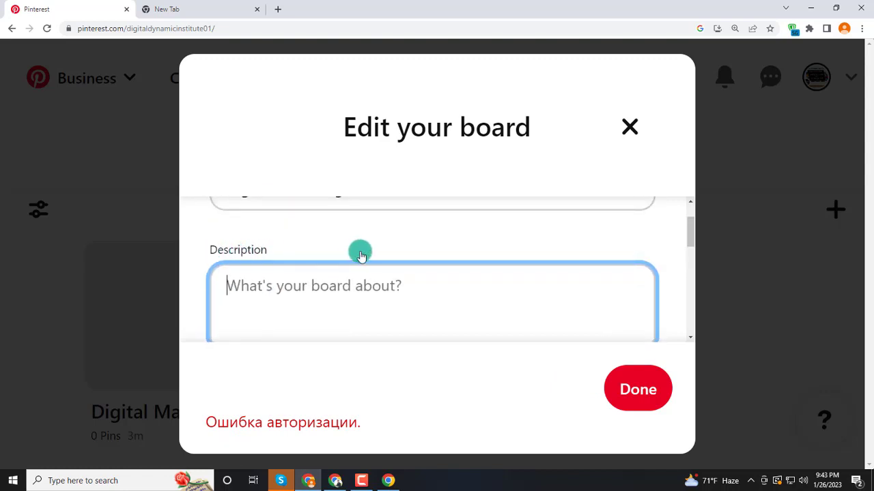
pyautogui.click(630, 130)
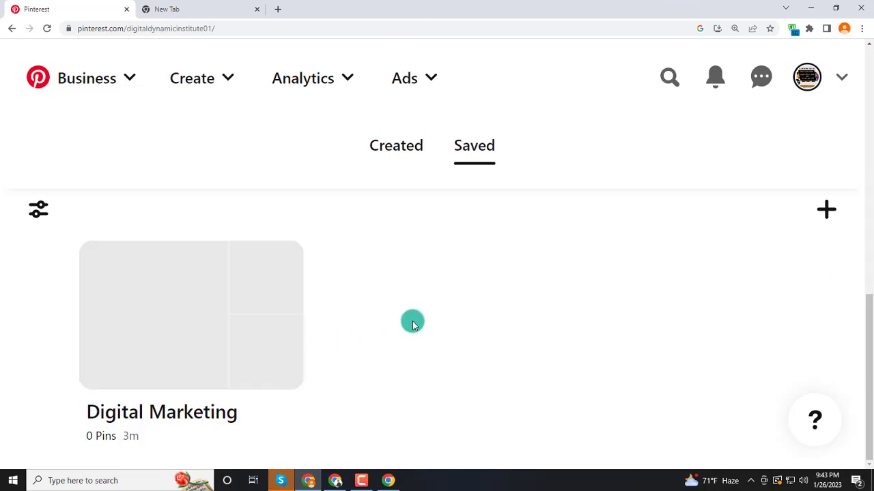
# Step: Look over the business profile with its saved boards and open the home feed
pyautogui.scroll(1, 409, 320)
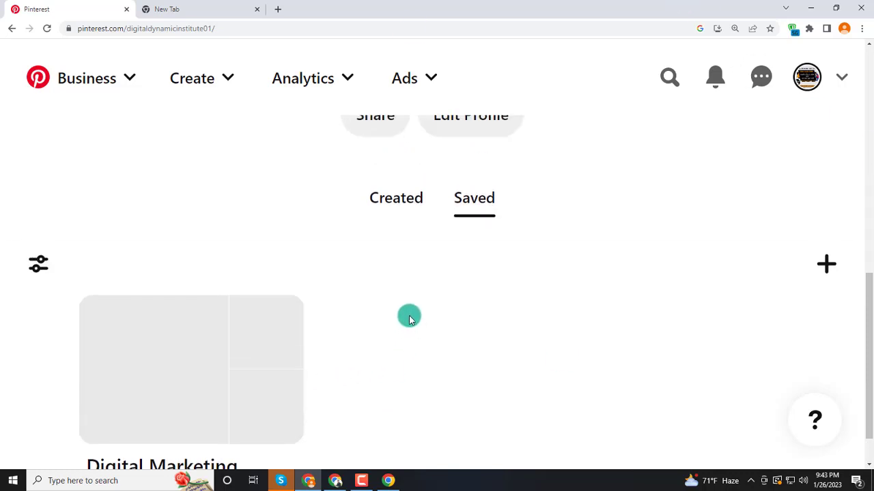
pyautogui.scroll(1, 410, 319)
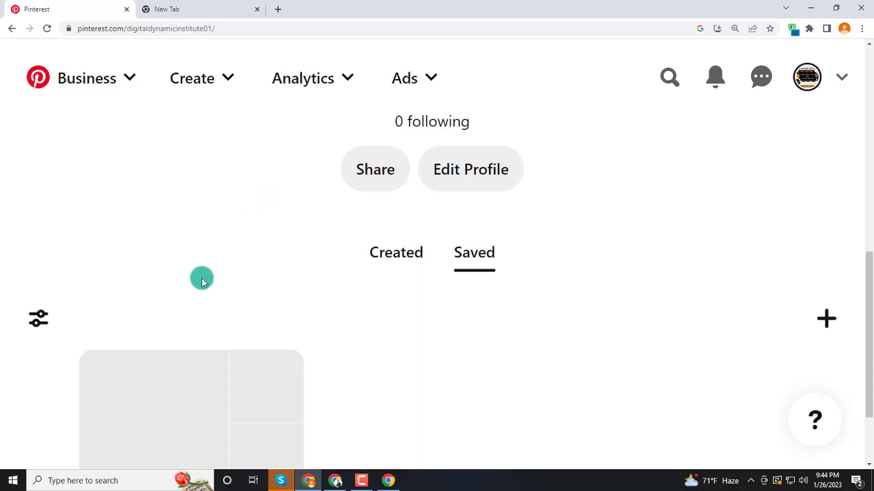
pyautogui.scroll(-2, 201, 277)
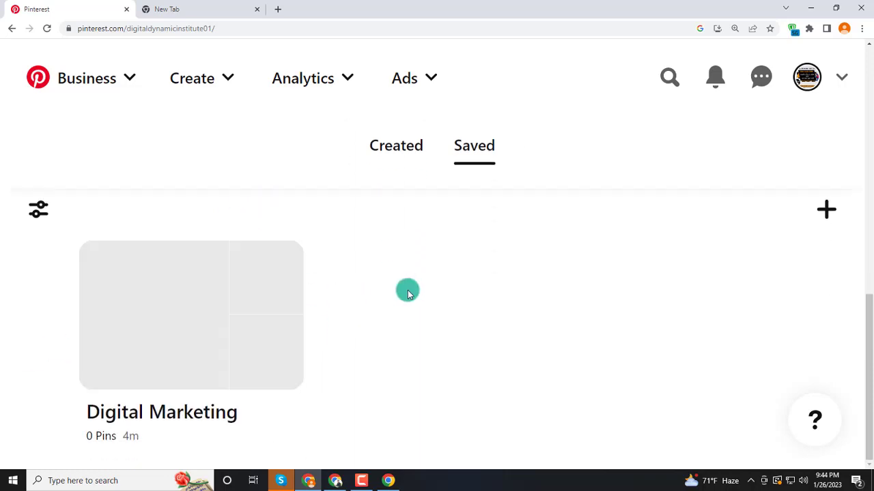
pyautogui.scroll(5, 406, 291)
pyautogui.click(83, 82)
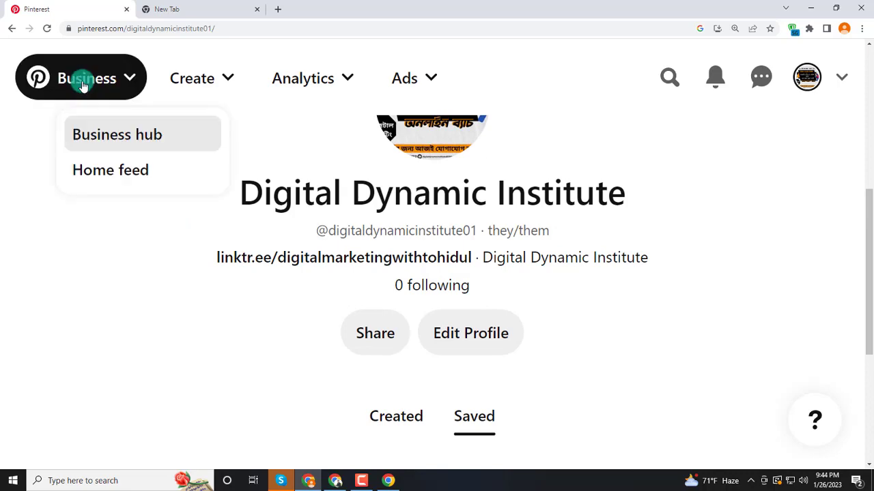
pyautogui.click(116, 172)
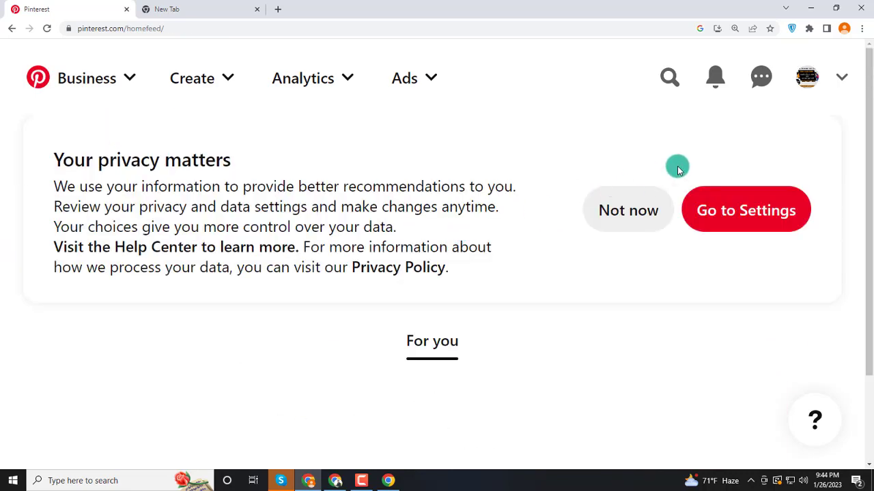
# Step: Search for "digital marketing" and browse the resulting pins
pyautogui.click(669, 78)
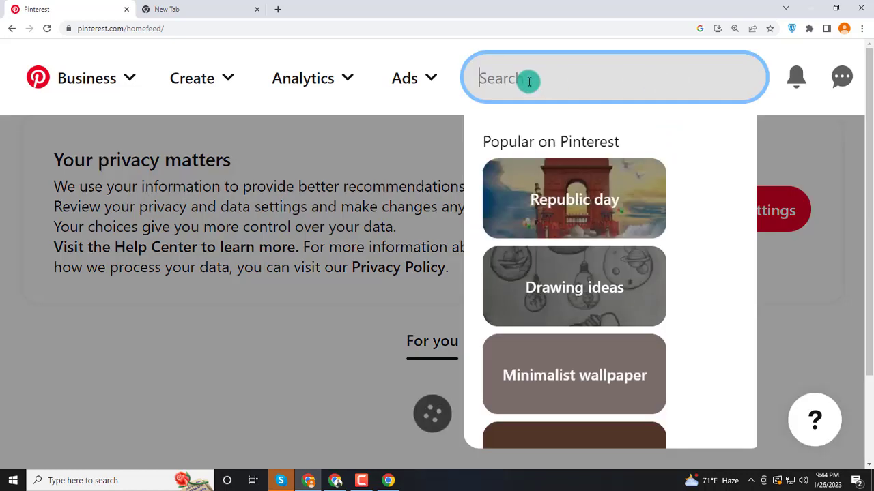
pyautogui.write('di')
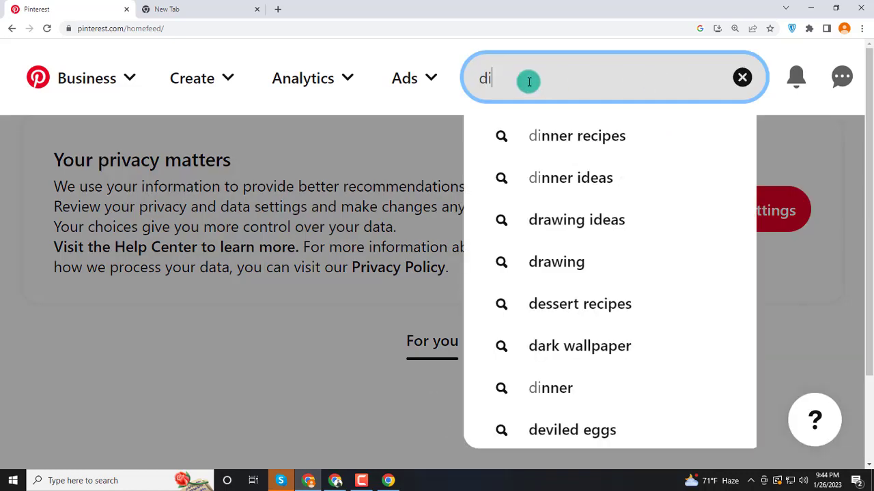
pyautogui.write('gital marketing')
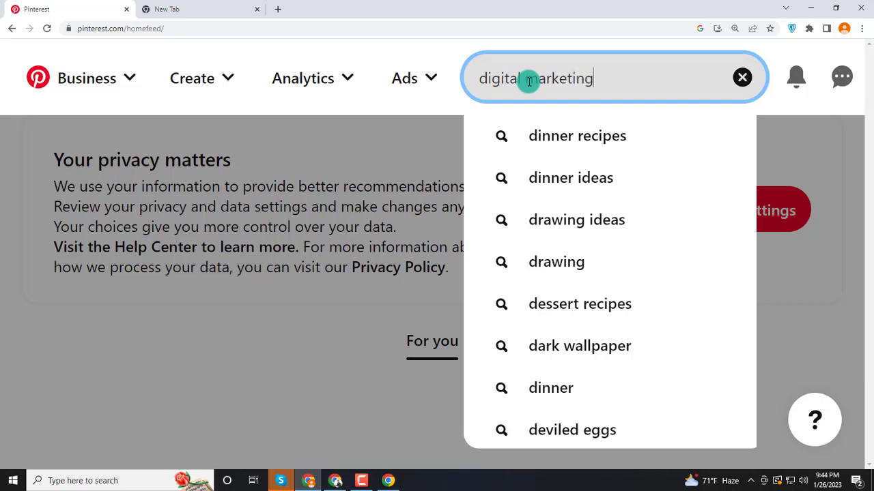
pyautogui.press('Return')
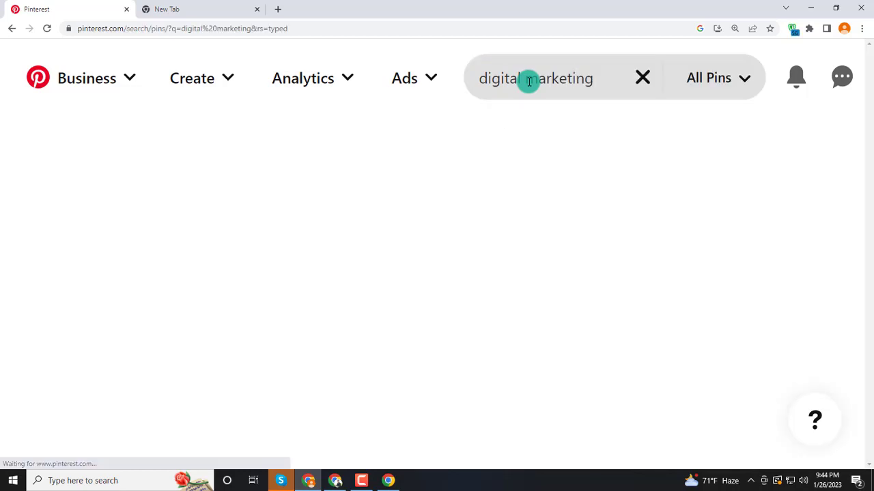
pyautogui.scroll(-2, 457, 202)
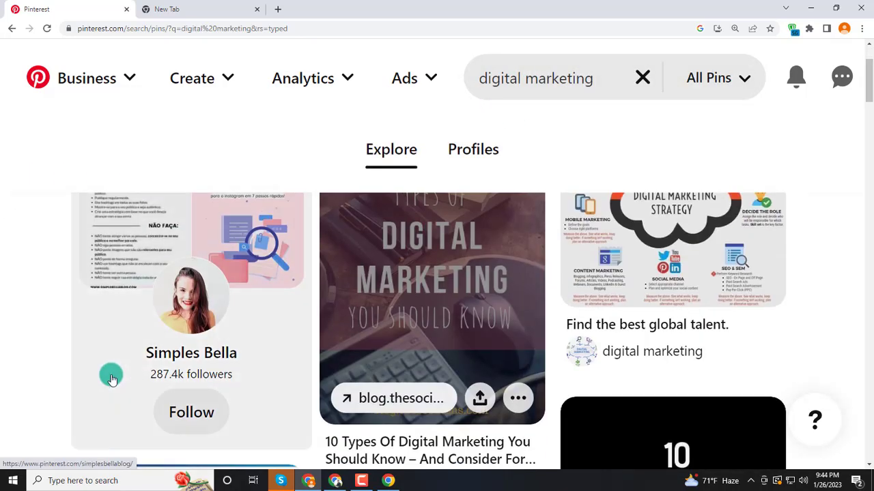
pyautogui.scroll(2, 440, 321)
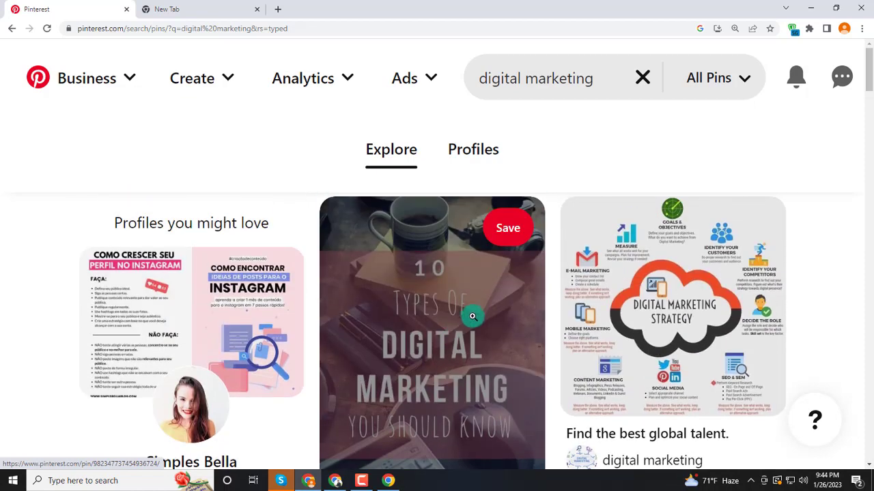
# Step: Try to save the "10 Types of Digital Marketing" pin to a new board with the suggested name Digital marketing trends
pyautogui.click(512, 230)
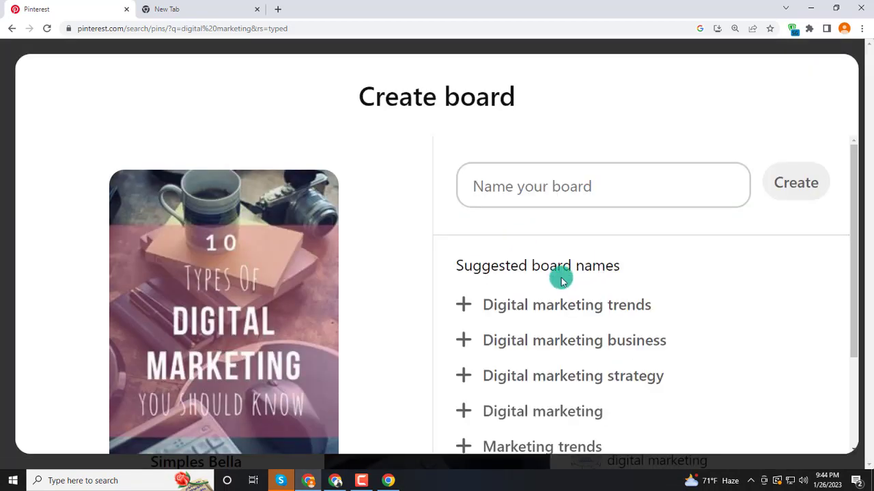
pyautogui.scroll(-2, 442, 311)
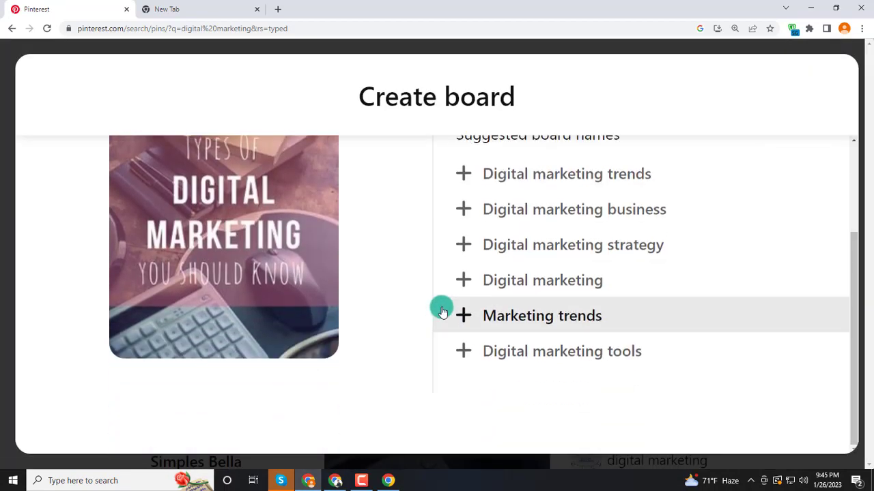
pyautogui.scroll(2, 443, 311)
pyautogui.click(470, 307)
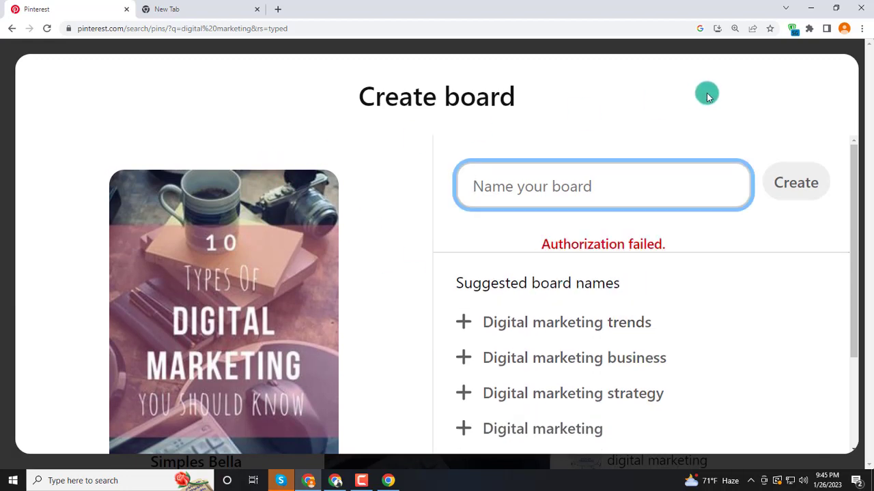
pyautogui.click(11, 123)
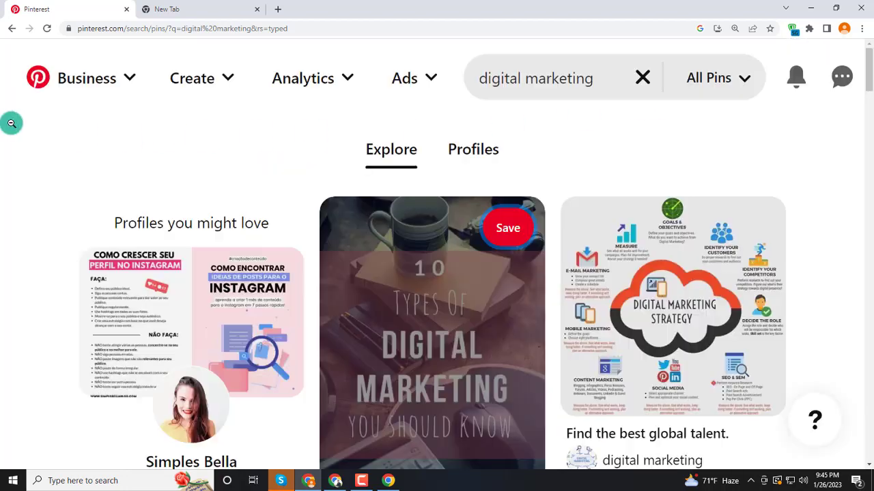
# Step: View the details of the "10 Types of Digital Marketing" pin and open the profile of its publisher, TheSocialMs
pyautogui.scroll(-2, 465, 327)
pyautogui.click(384, 324)
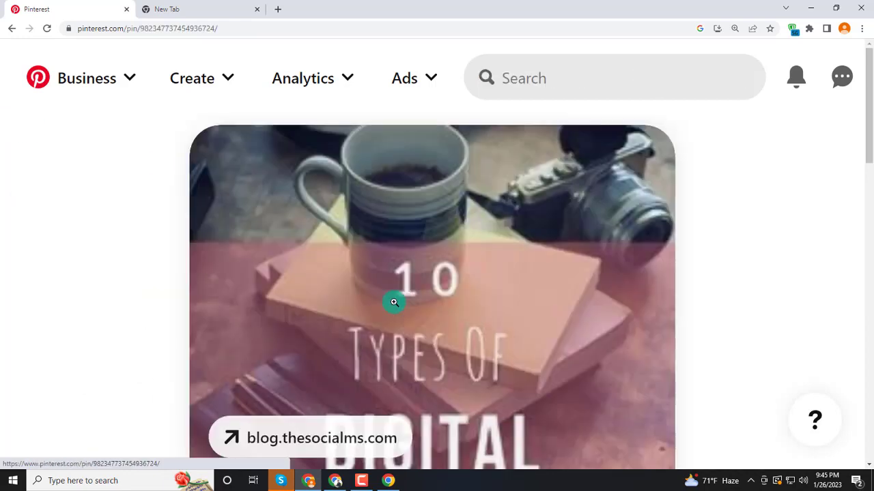
pyautogui.scroll(-10, 473, 298)
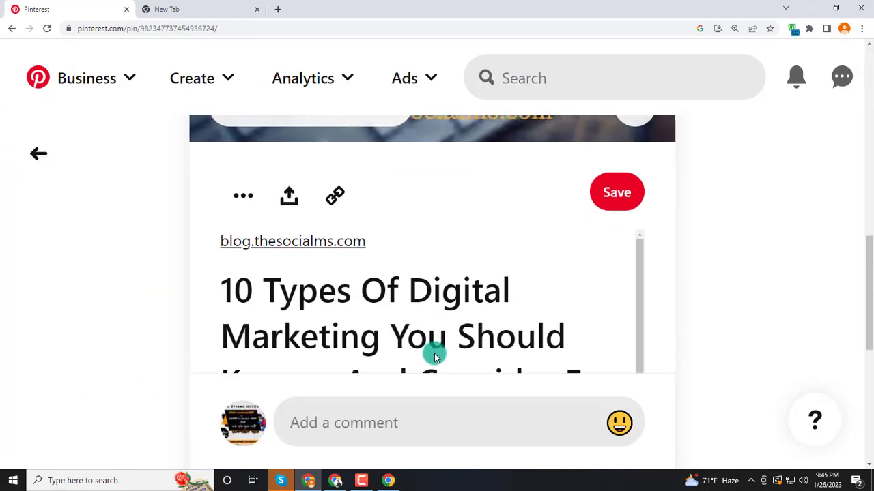
pyautogui.scroll(-5, 388, 290)
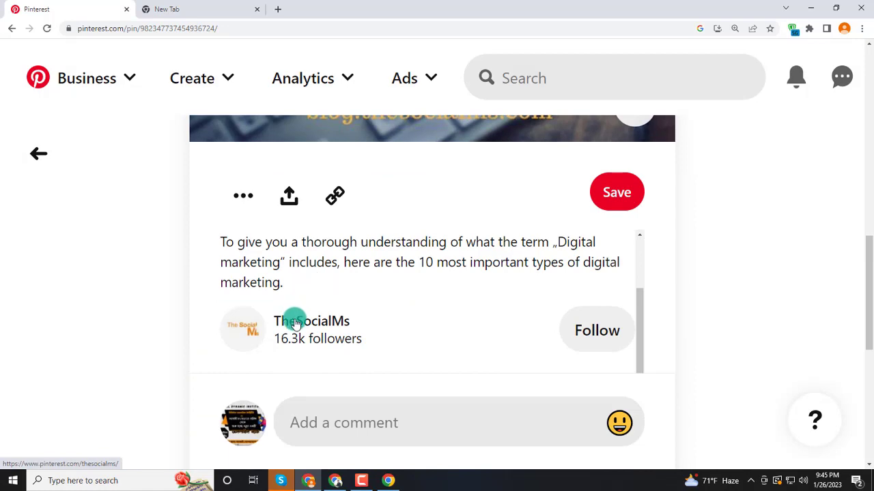
pyautogui.click(293, 318)
pyautogui.scroll(-6, 314, 298)
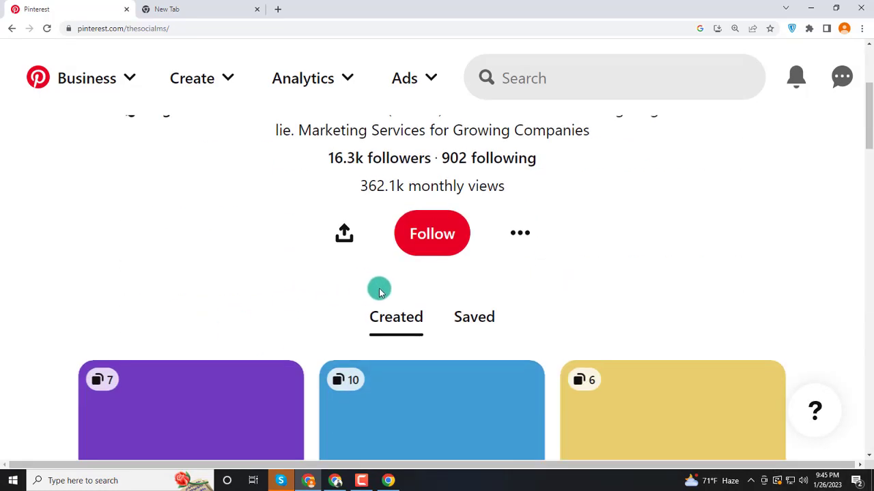
# Step: Try to save one of TheSocialMs's created pins to a new board
pyautogui.click(267, 232)
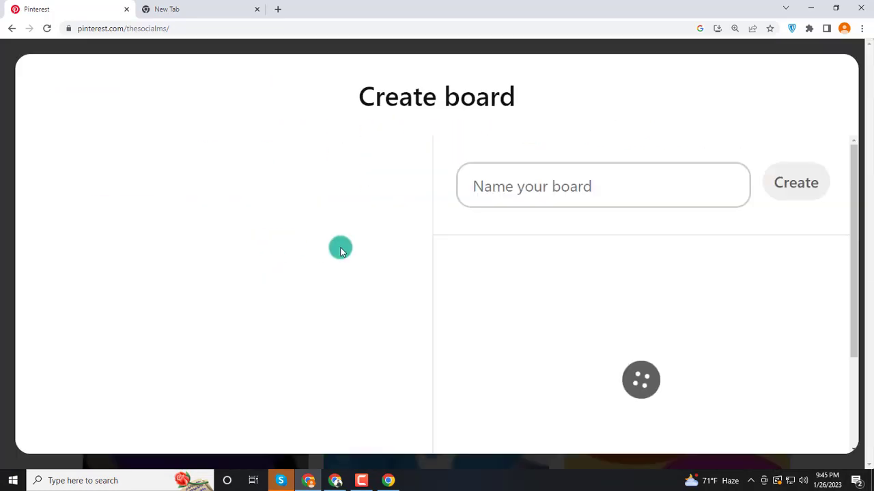
pyautogui.scroll(-2, 577, 289)
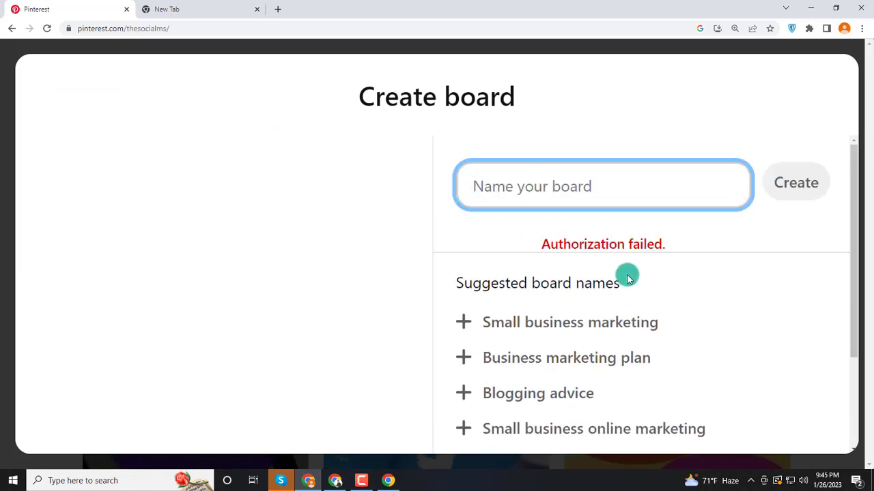
pyautogui.scroll(-2, 649, 244)
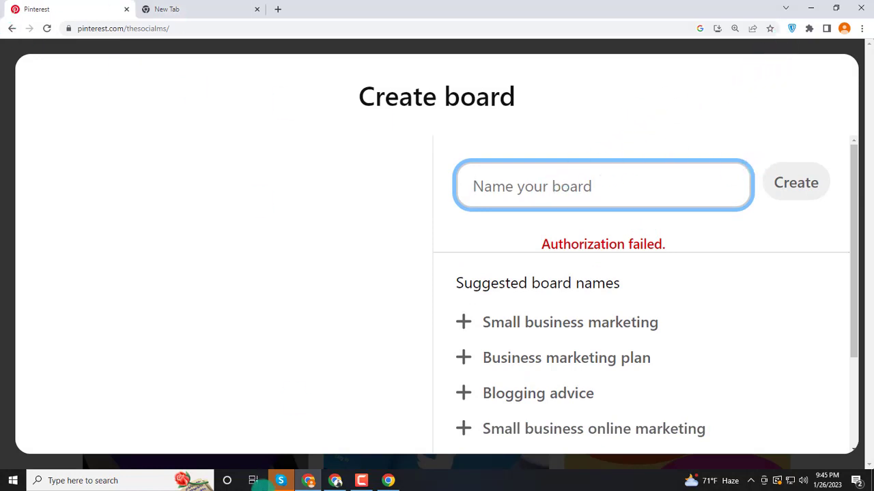
pyautogui.click(360, 482)
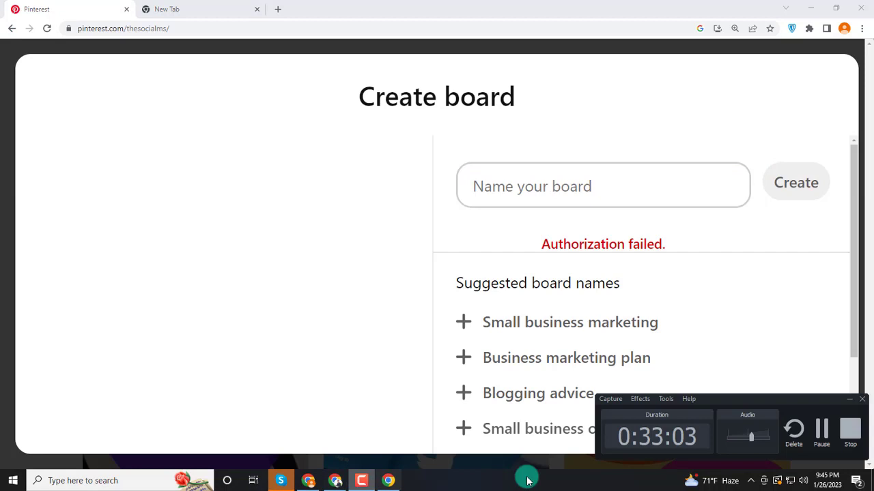
pyautogui.click(821, 444)
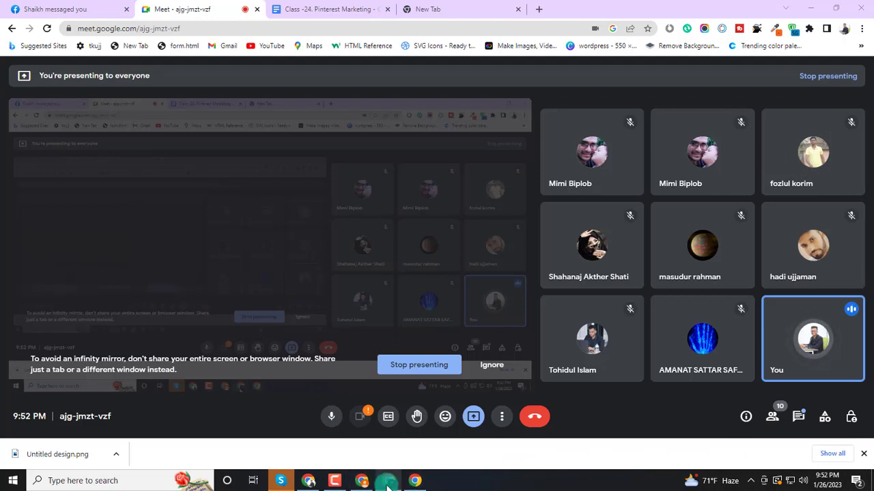
# Step: Switch to the browser window with the digitaldynamicinstitute Pinterest account, enlarge the page, and open the home feed
pyautogui.click(386, 483)
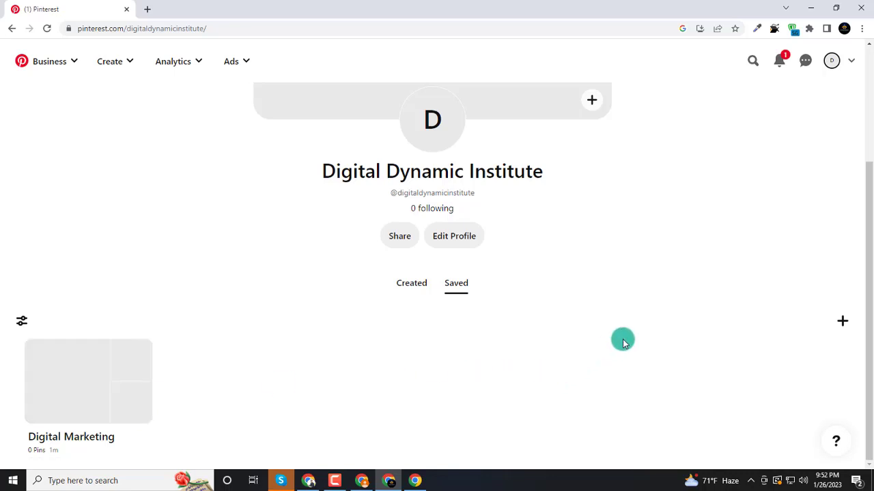
pyautogui.hotkey('ctrl', '+')
pyautogui.hotkey('ctrl', '+')
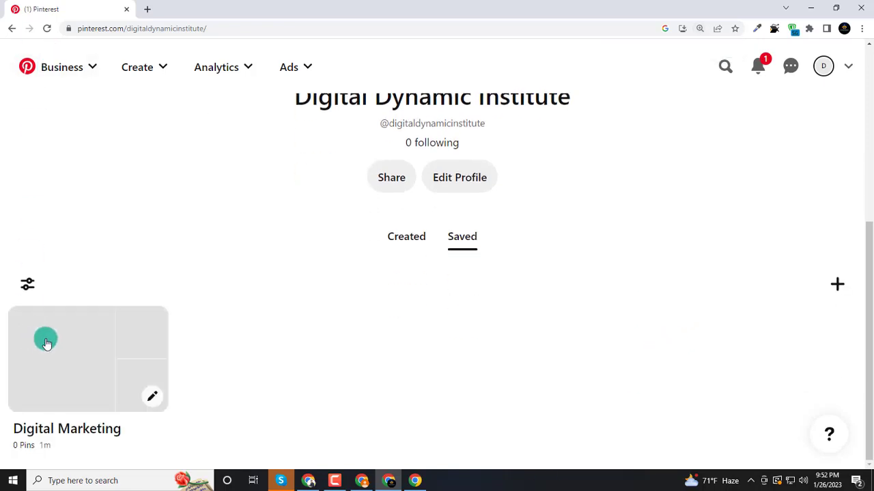
pyautogui.click(58, 74)
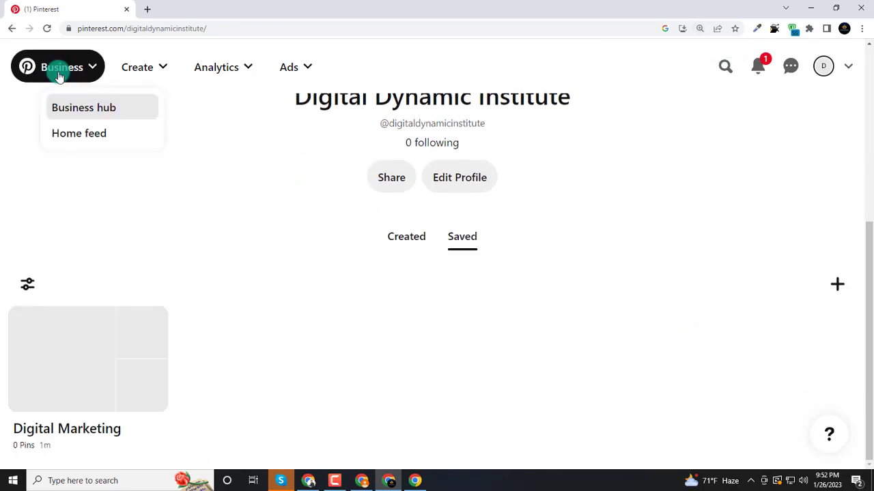
pyautogui.click(78, 137)
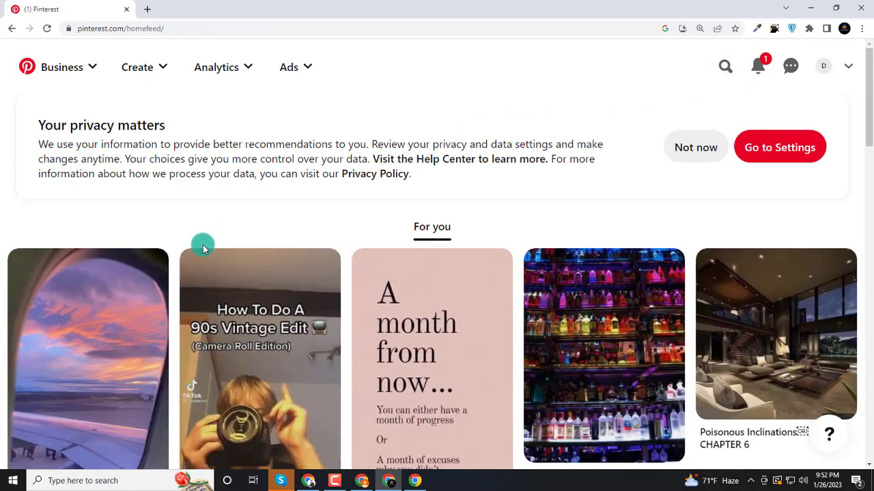
# Step: Save the airplane-window sunset pin from the home feed to the Digital Marketing board
pyautogui.scroll(-1, 203, 247)
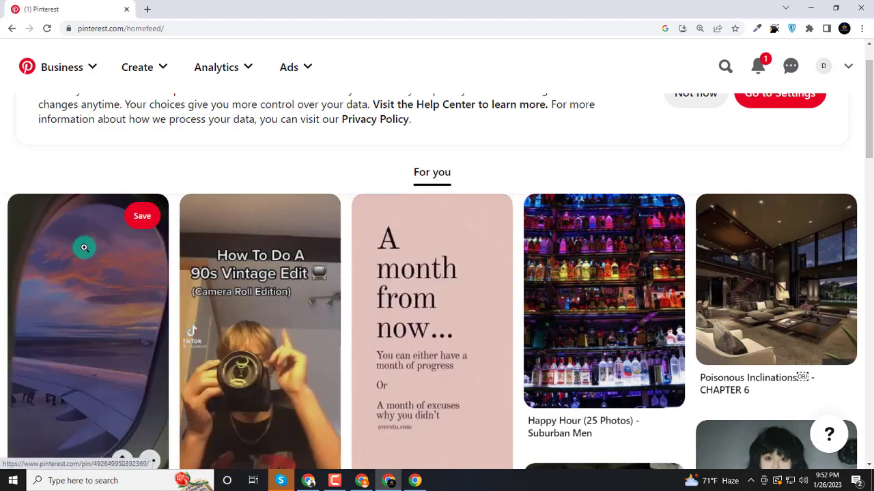
pyautogui.click(141, 218)
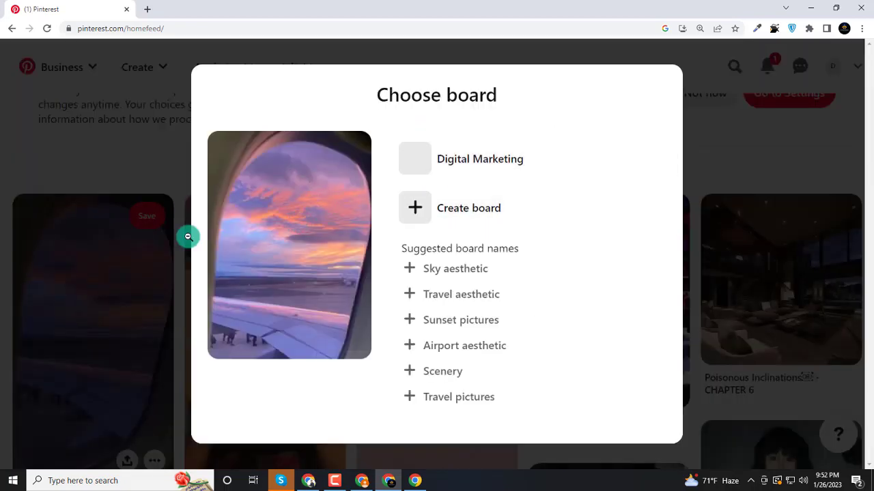
pyautogui.click(653, 166)
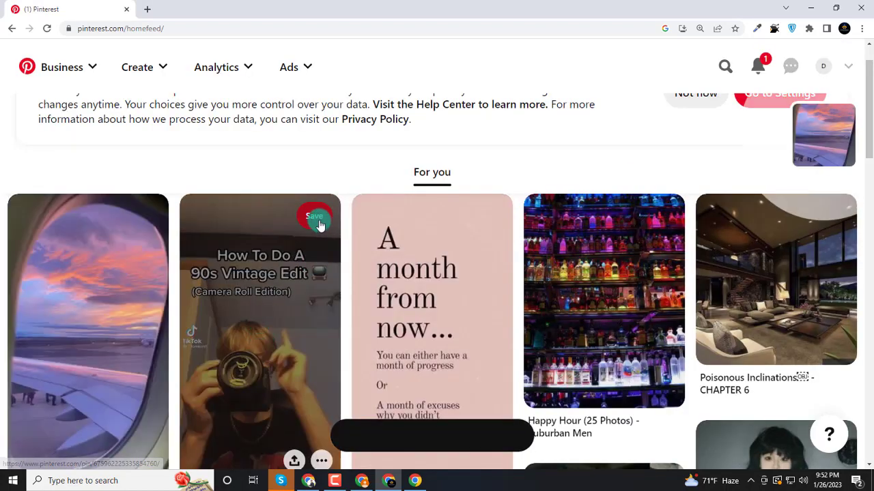
# Step: Save the "How To Do A 90s Vintage Edit" and "A month from now..." pins from the home feed to the Digital Marketing board
pyautogui.click(318, 220)
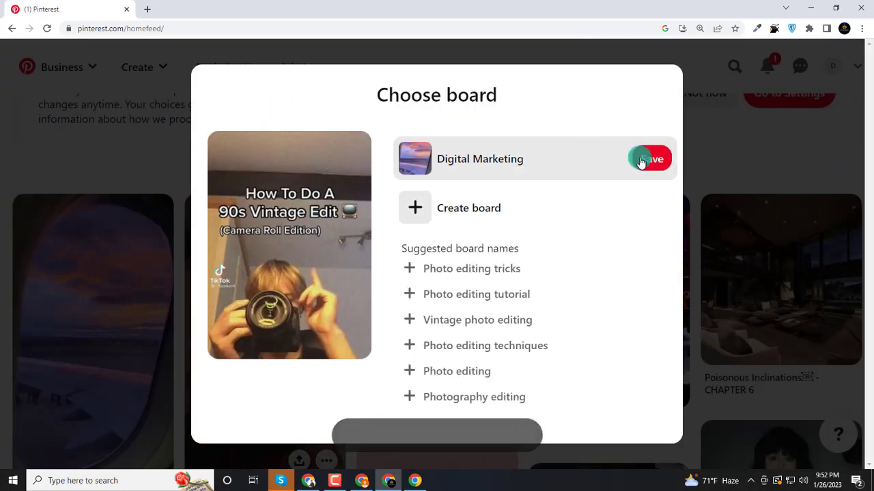
pyautogui.click(642, 159)
pyautogui.click(486, 224)
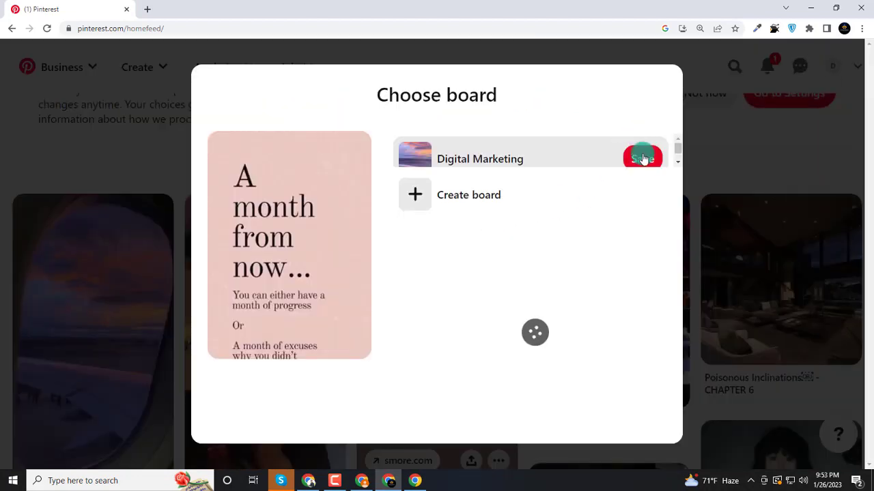
pyautogui.click(643, 159)
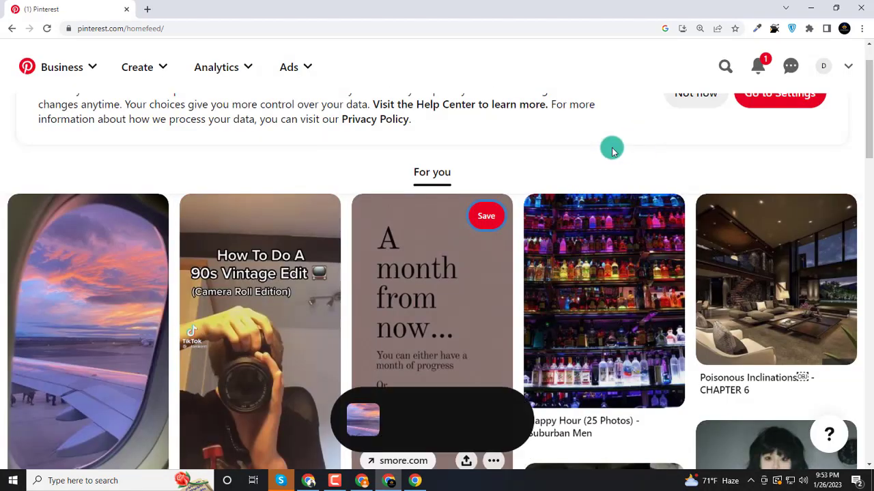
# Step: Open the business account's own profile and reload it to check the pins saved to the Digital Marketing board
pyautogui.click(826, 68)
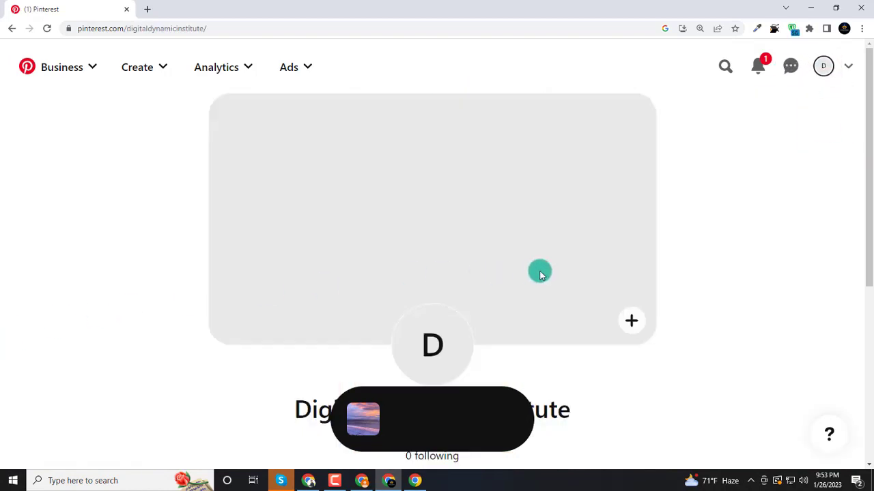
pyautogui.scroll(-5, 539, 273)
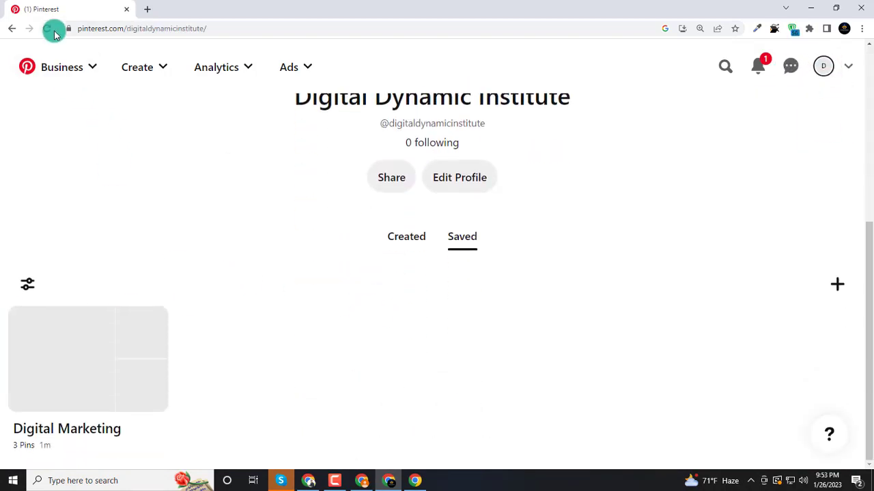
pyautogui.click(48, 30)
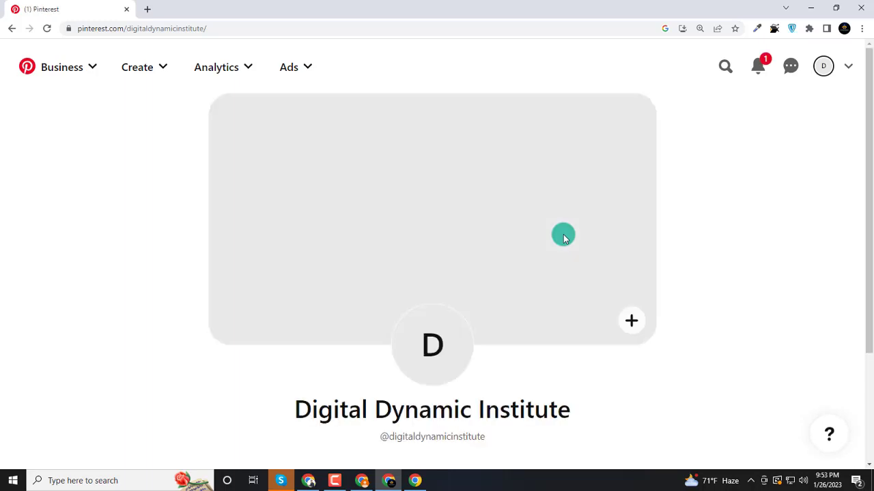
pyautogui.scroll(-4, 432, 266)
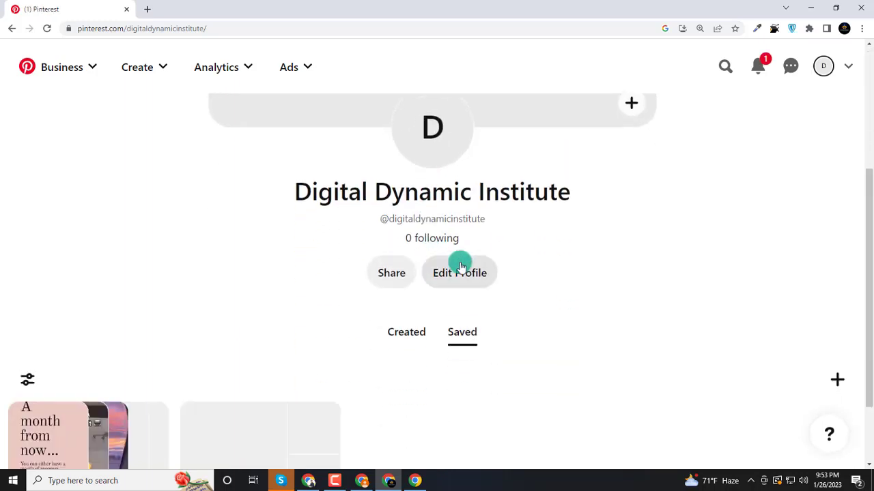
pyautogui.click(335, 481)
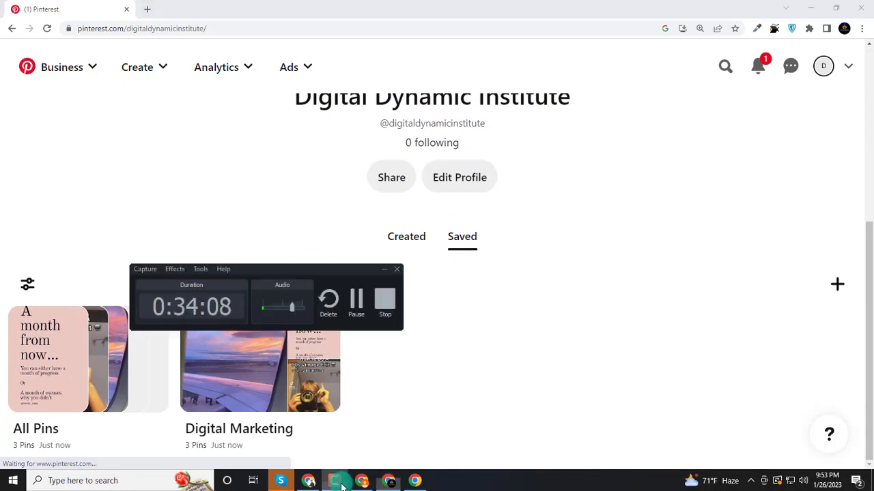
pyautogui.click(336, 481)
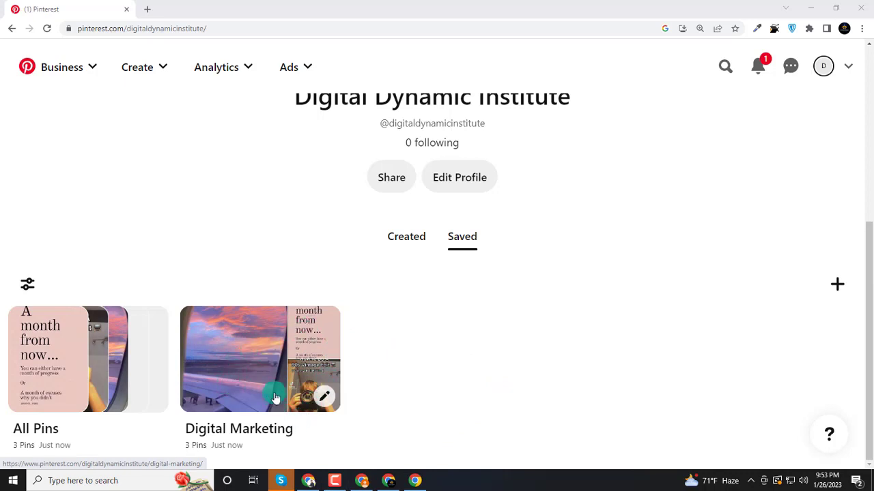
# Step: Look at the profile's created pins and return to its saved boards
pyautogui.click(405, 244)
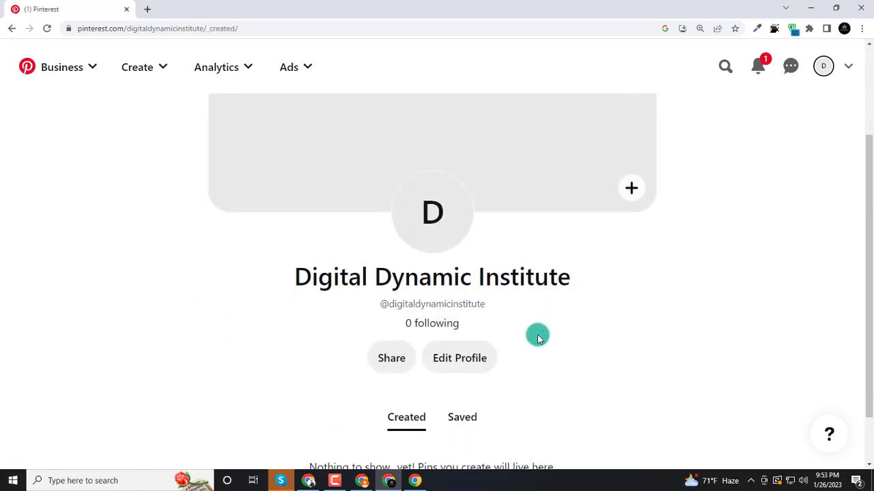
pyautogui.scroll(-2, 536, 336)
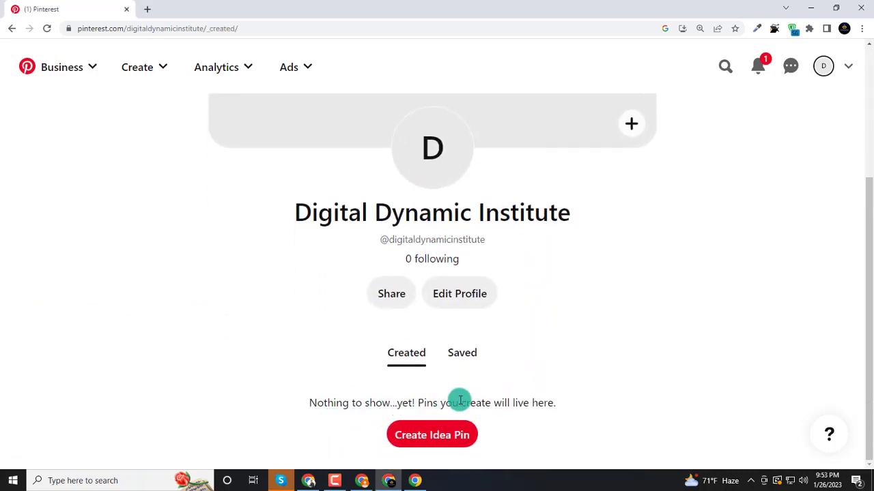
pyautogui.click(459, 352)
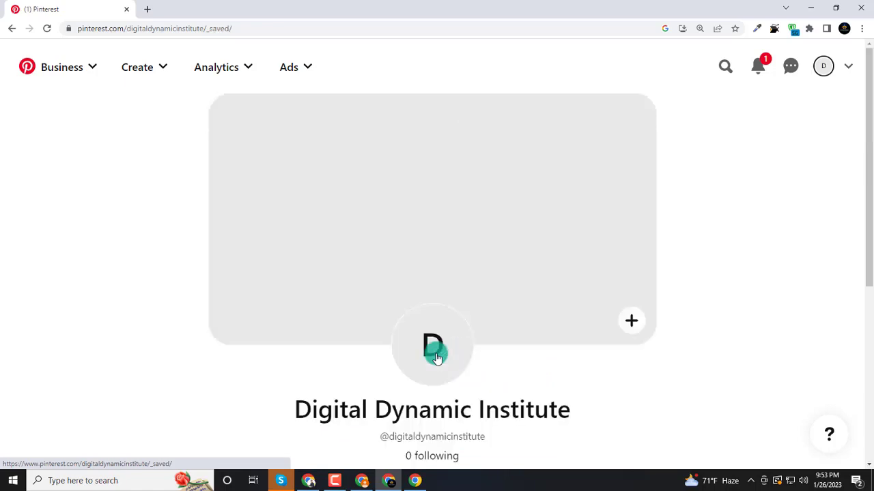
pyautogui.scroll(-4, 280, 377)
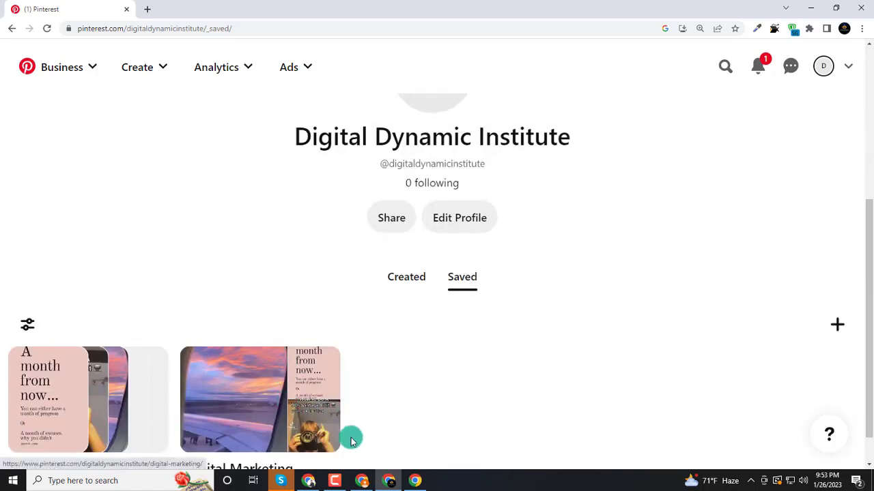
# Step: Review the Digital Marketing board's cover, name, description and collaborator settings, and close them without changing anything
pyautogui.click(324, 441)
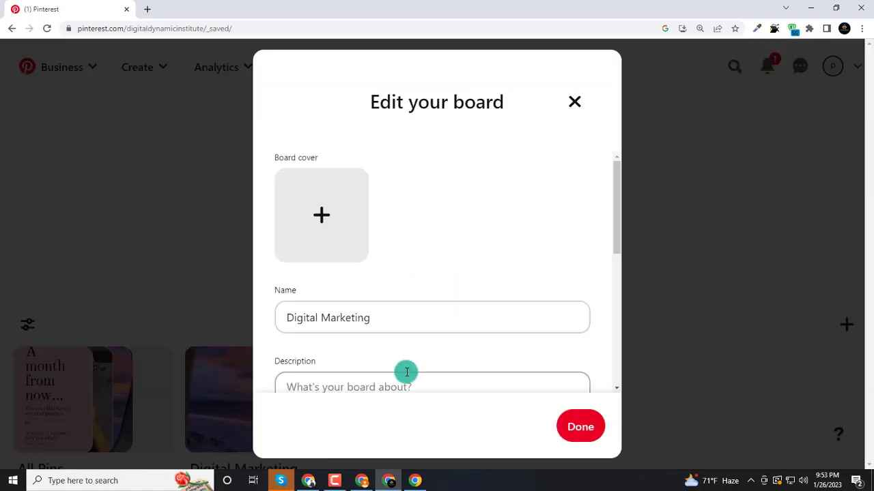
pyautogui.click(666, 229)
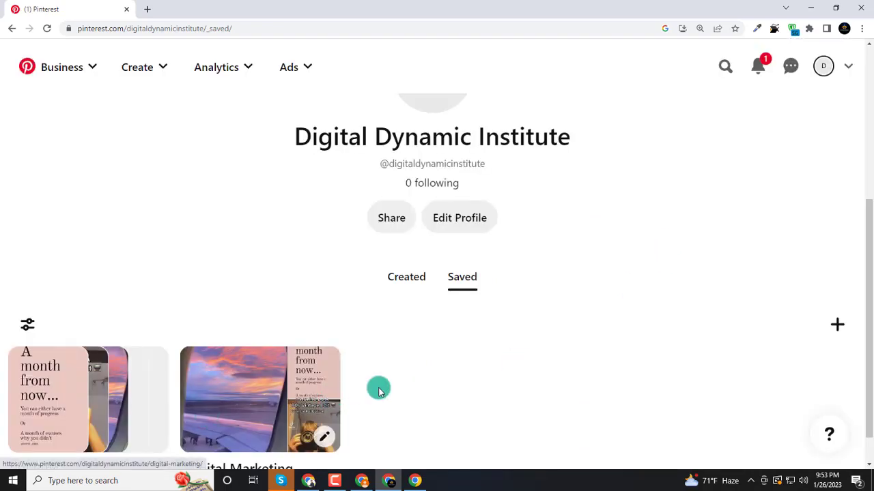
pyautogui.scroll(-1, 593, 387)
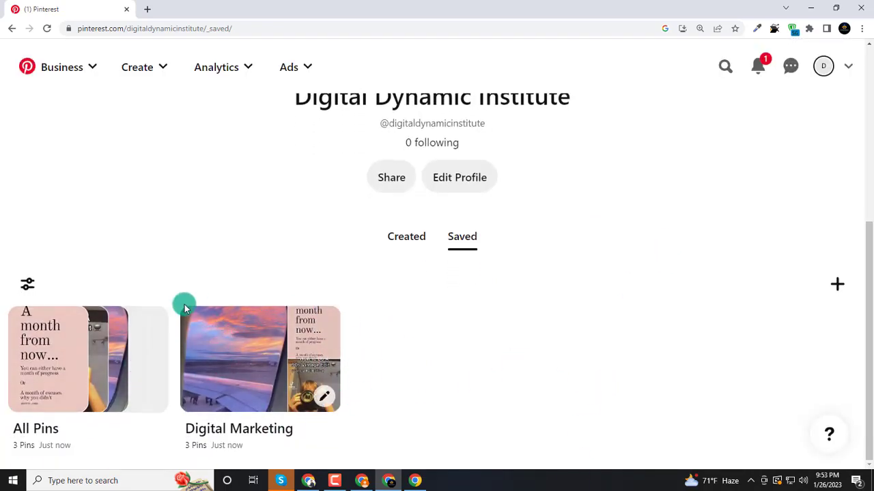
pyautogui.click(326, 401)
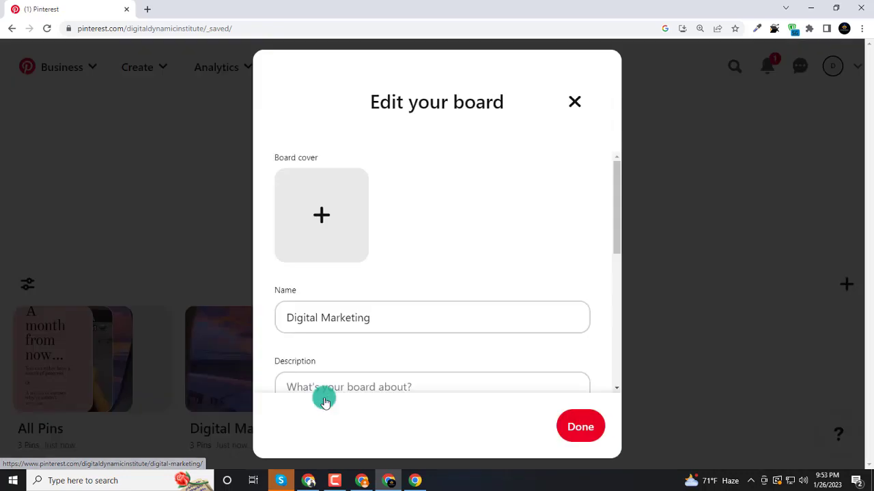
pyautogui.tripleClick(292, 158)
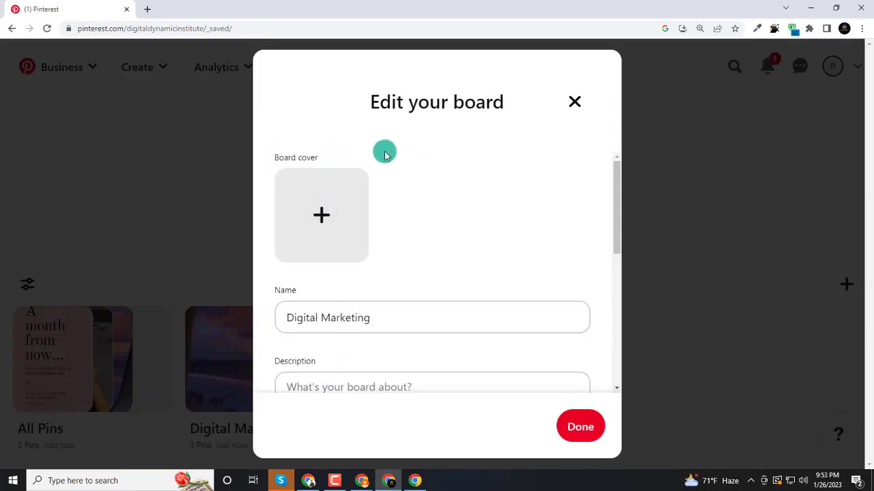
pyautogui.moveTo(318, 157); pyautogui.dragTo(273, 158)
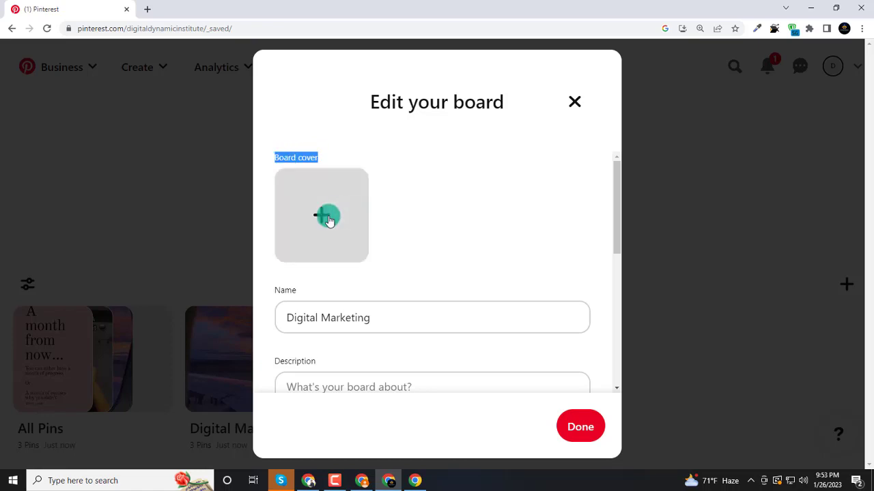
pyautogui.scroll(-2, 470, 220)
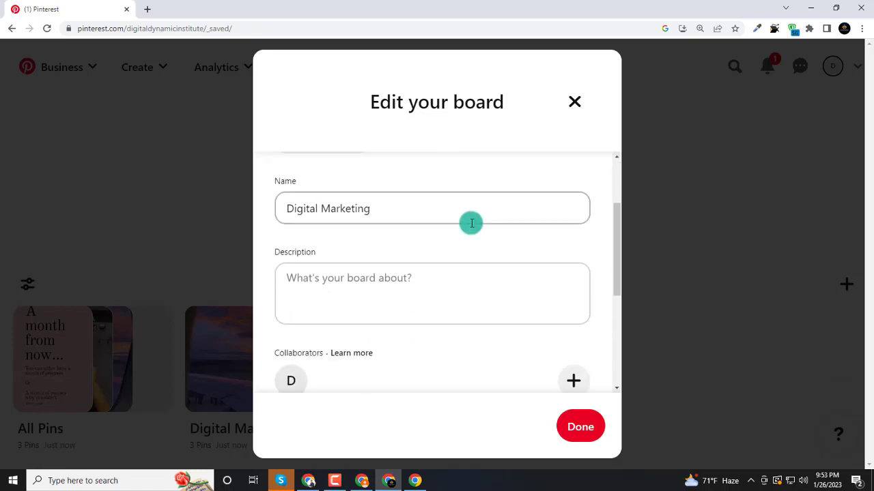
pyautogui.click(577, 426)
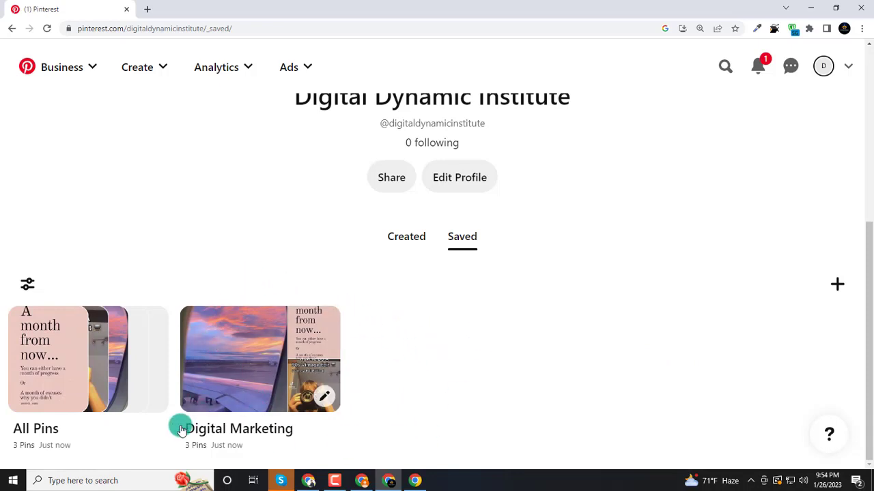
pyautogui.moveTo(181, 428); pyautogui.dragTo(380, 419)
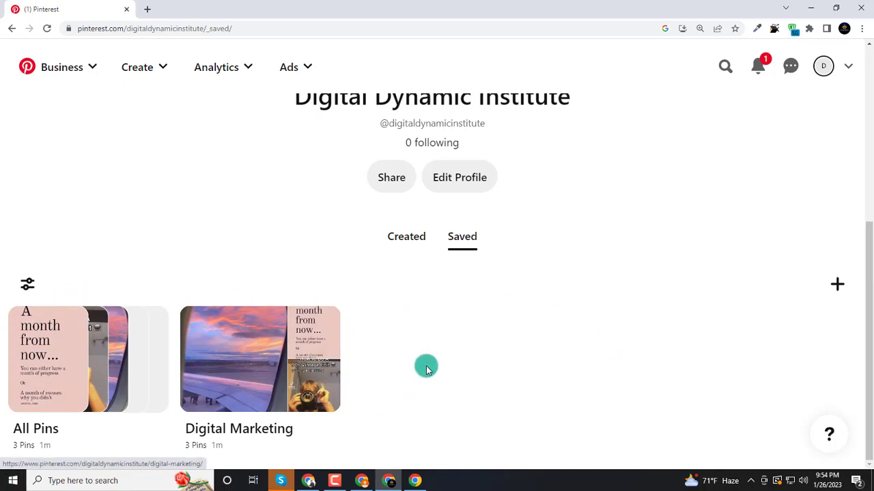
pyautogui.scroll(2, 433, 348)
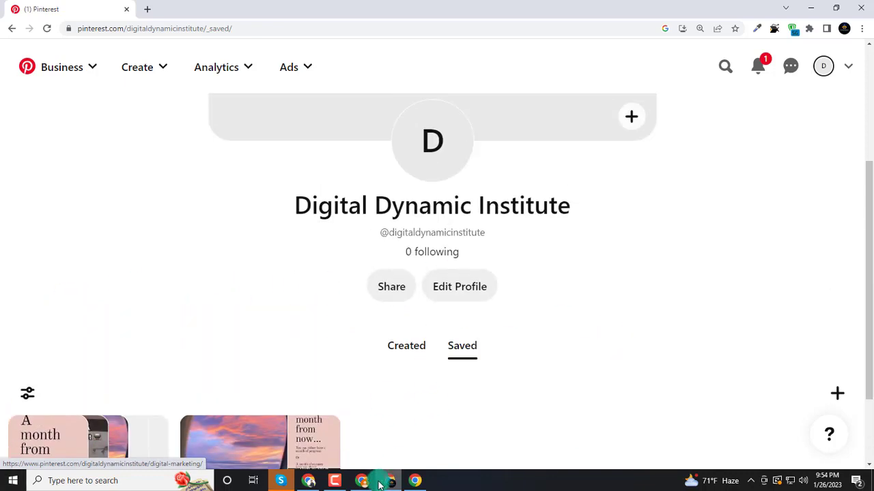
pyautogui.click(309, 481)
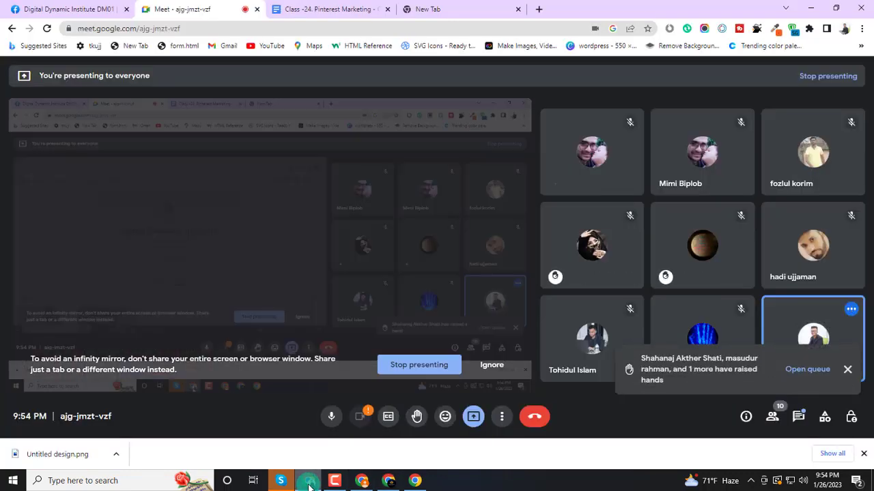
pyautogui.click(365, 481)
# Step: Create a non-secret board named "Social Media" on the profile, without saving any suggested pins to it
pyautogui.scroll(-2, 648, 344)
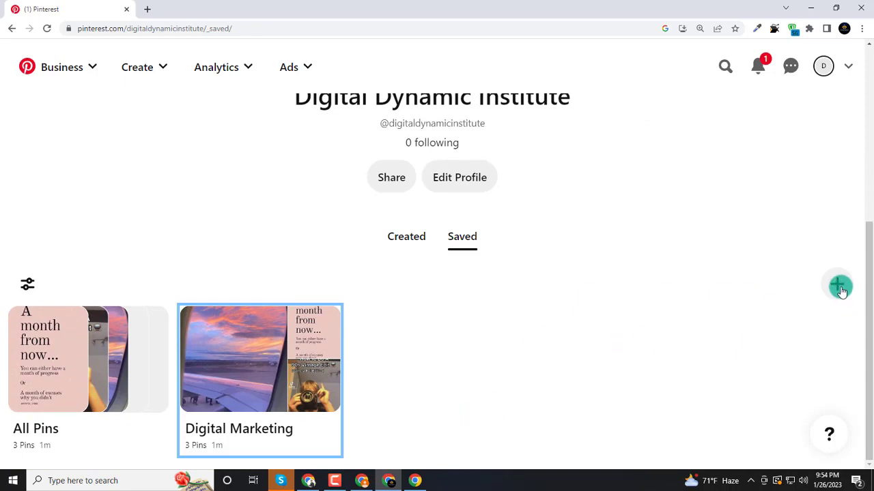
pyautogui.click(839, 287)
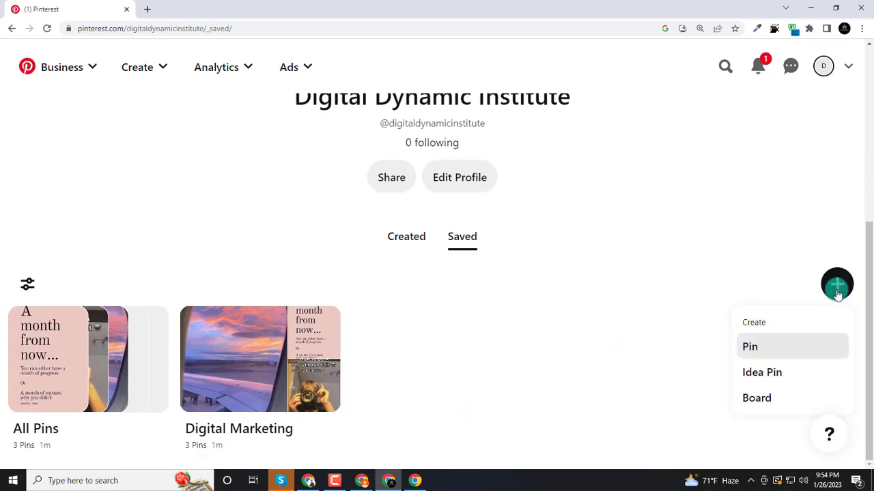
pyautogui.click(756, 398)
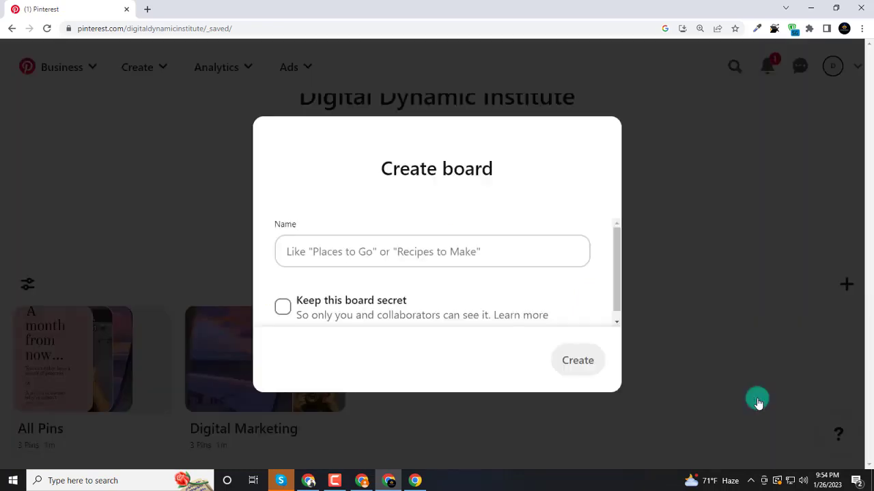
pyautogui.click(319, 251)
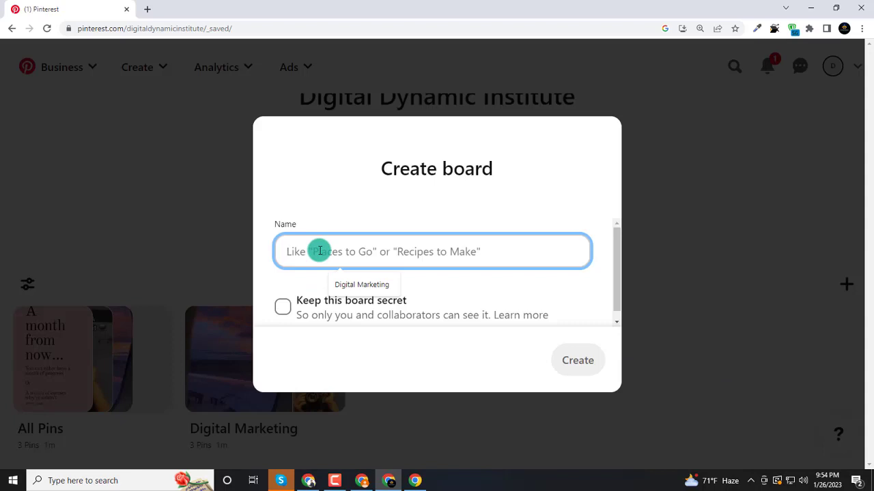
pyautogui.write('S')
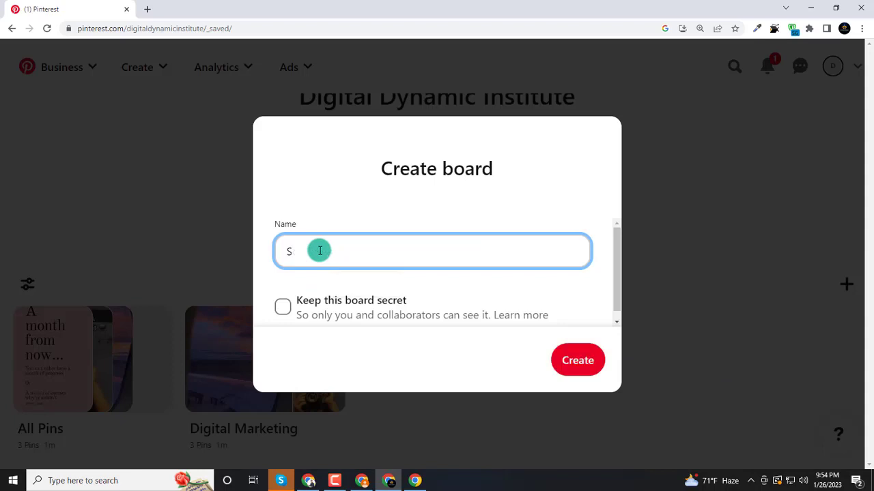
pyautogui.press('BackSpace')
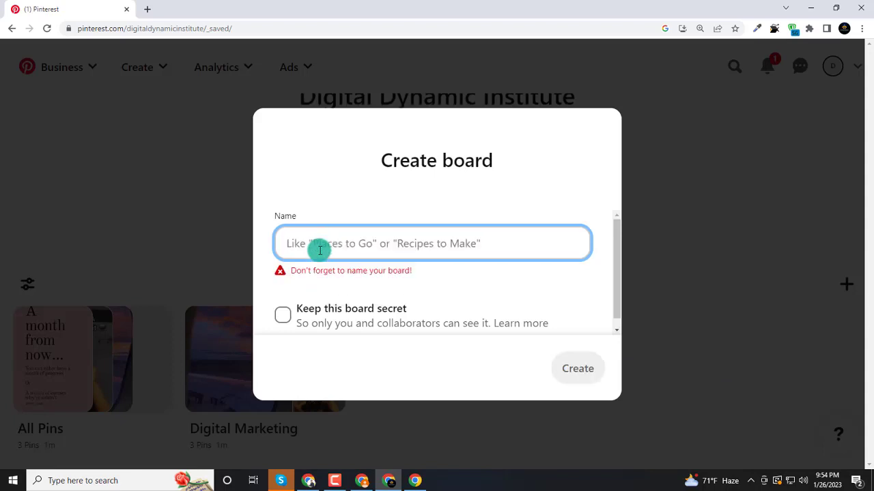
pyautogui.write('Social Media')
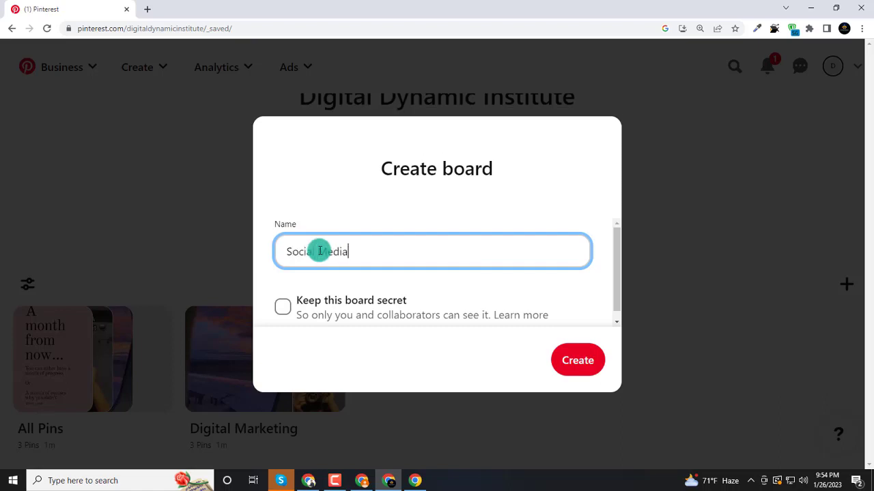
pyautogui.click(589, 365)
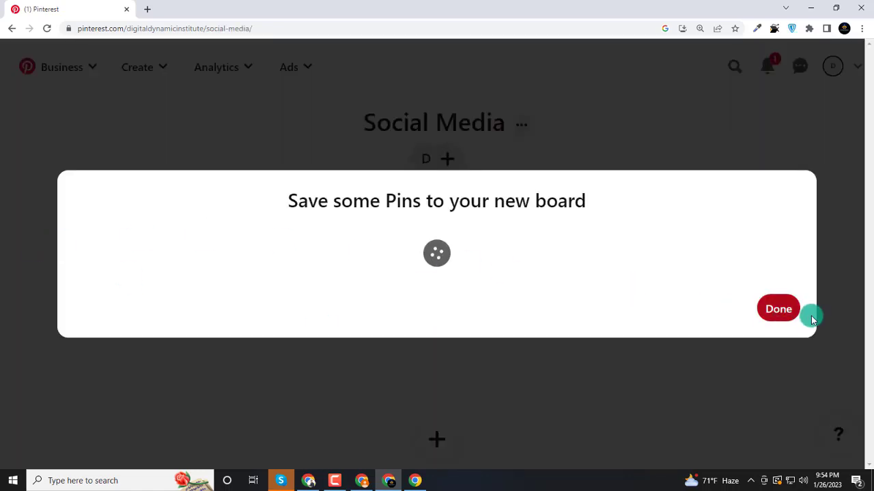
pyautogui.click(778, 309)
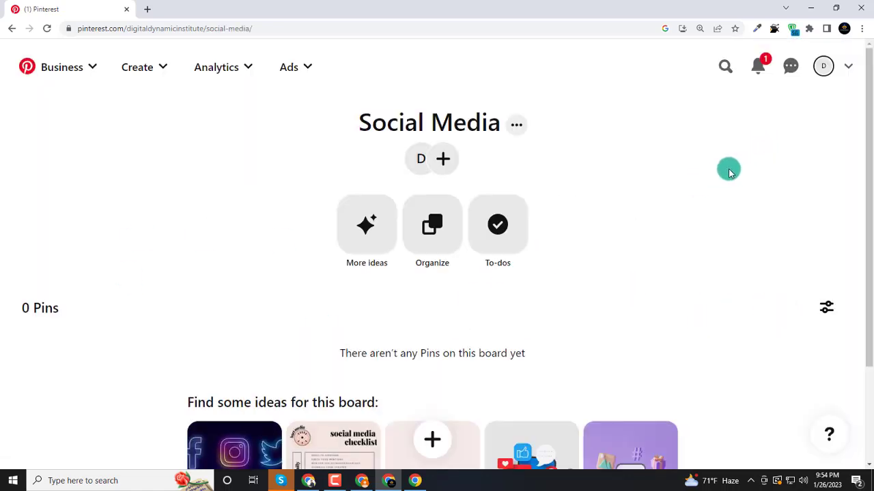
# Step: Return to the business profile and view its list of saved boards
pyautogui.scroll(-2, 729, 172)
pyautogui.click(823, 66)
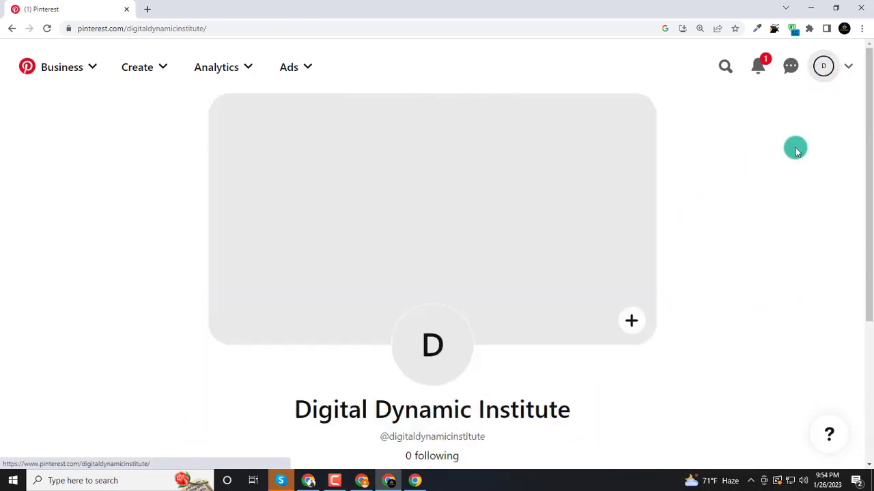
pyautogui.scroll(-5, 629, 363)
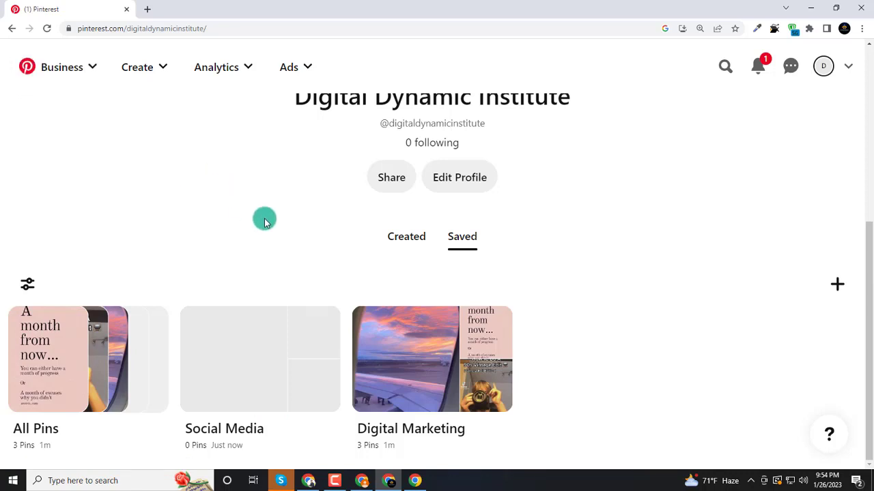
# Step: Save the "A new era of me." pin from the home feed to the Digital Marketing board and open that pin
pyautogui.moveTo(78, 67)
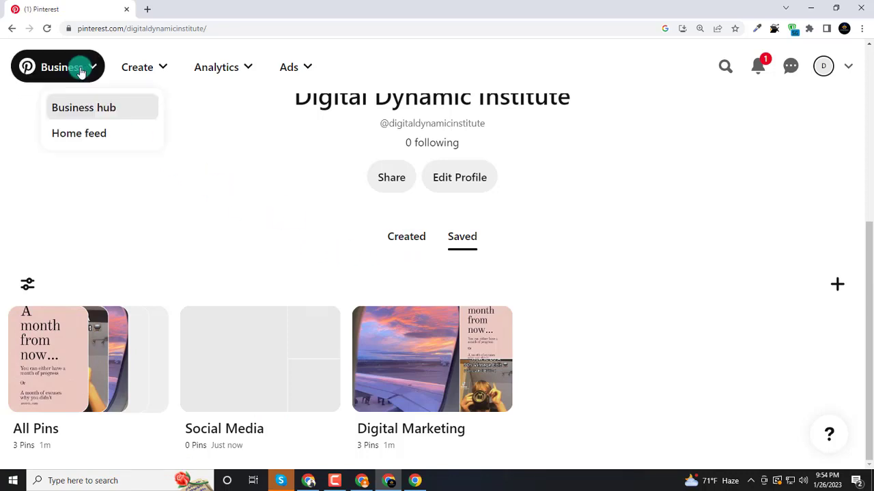
pyautogui.click(78, 135)
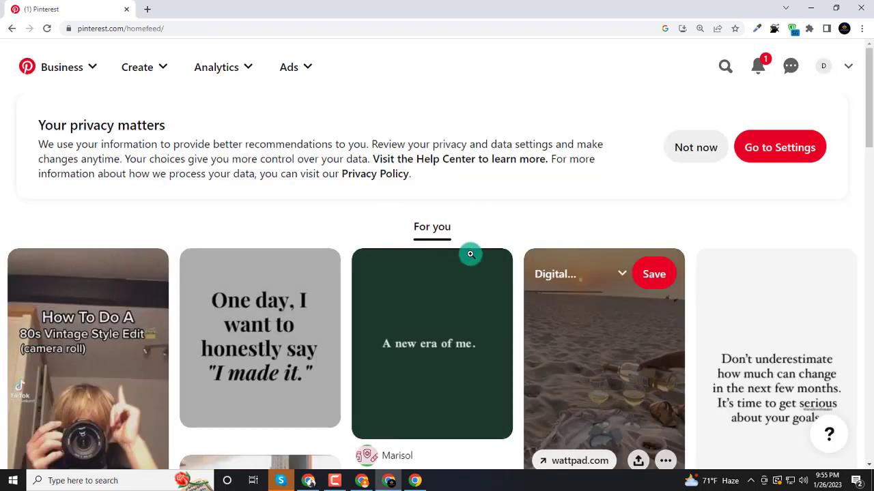
pyautogui.scroll(-1, 466, 265)
pyautogui.click(482, 219)
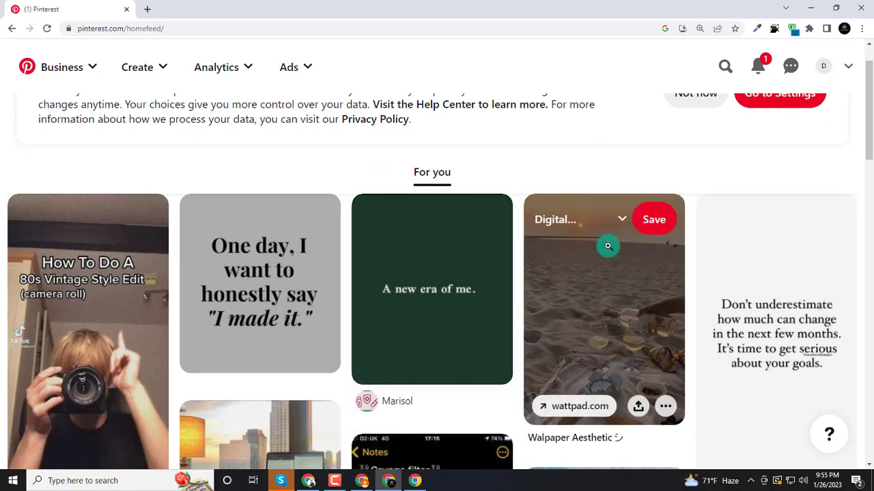
pyautogui.scroll(1, 623, 245)
pyautogui.click(441, 357)
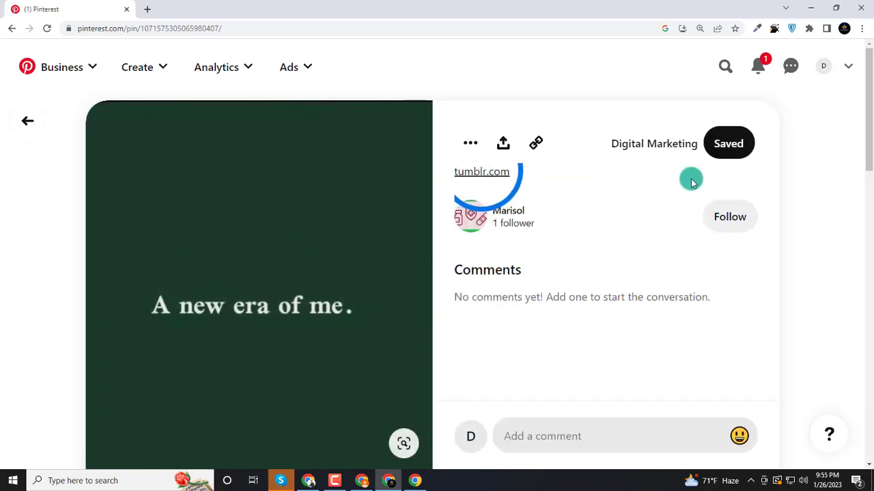
# Step: View the pins in the Digital Marketing board and return to the profile's saved boards
pyautogui.click(691, 154)
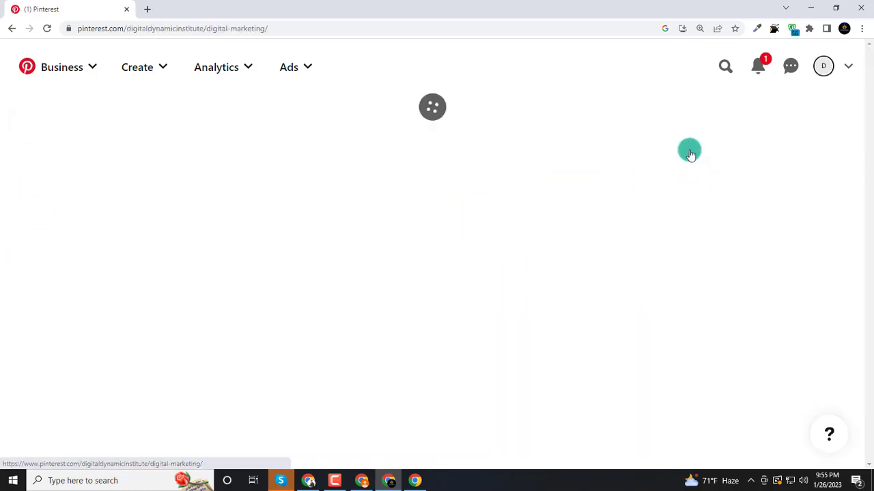
pyautogui.scroll(-2, 423, 238)
pyautogui.scroll(-5, 563, 236)
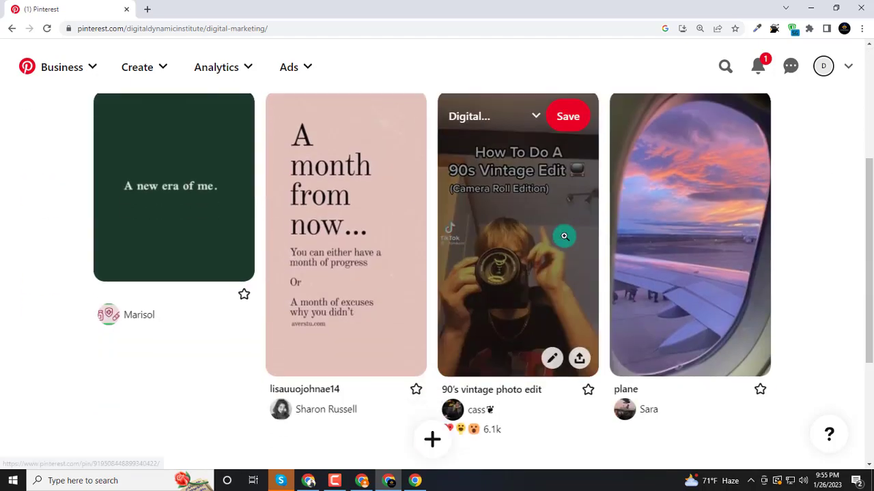
pyautogui.click(820, 71)
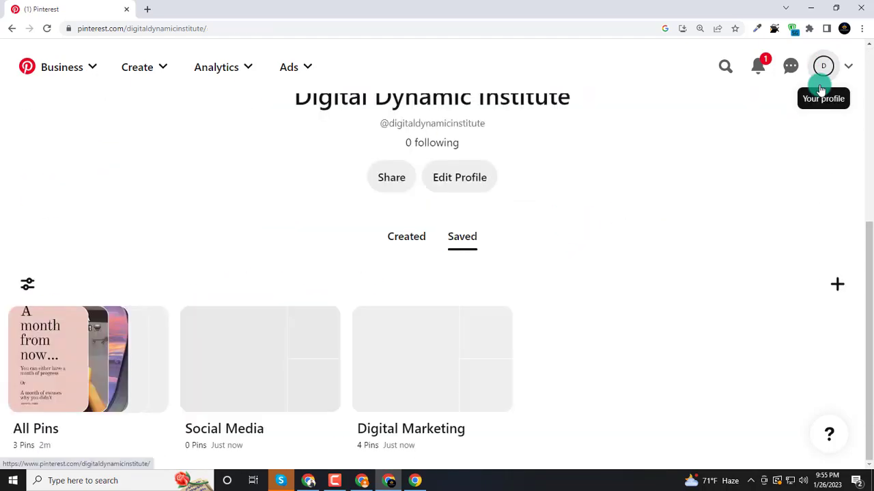
pyautogui.scroll(-5, 409, 353)
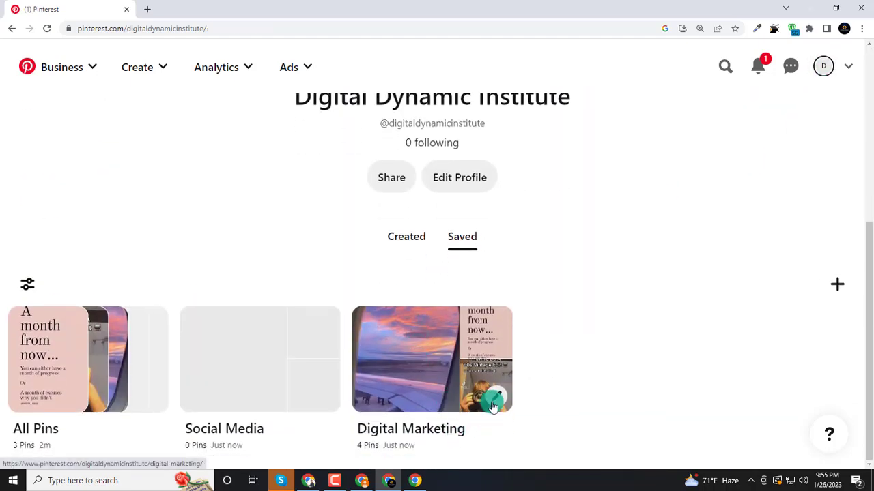
# Step: Review the Digital Marketing board's cover, name, description, secrecy, personalization and deletion options, and finish without editing them
pyautogui.click(498, 399)
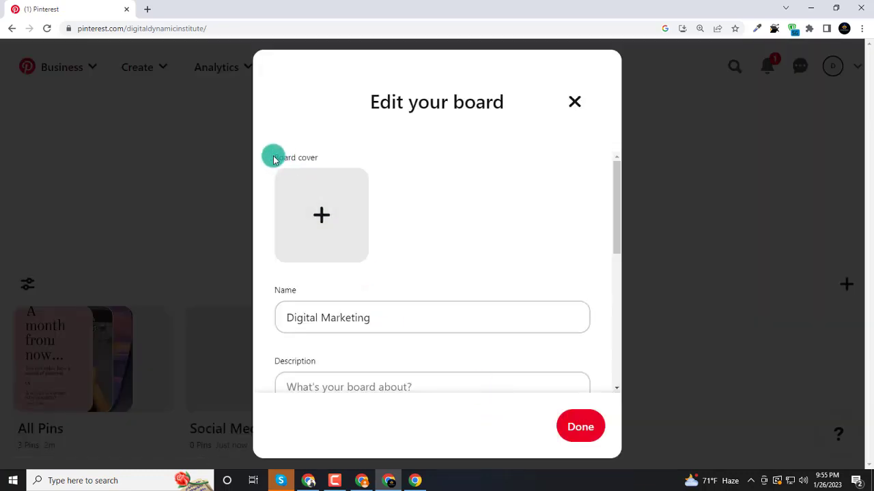
pyautogui.moveTo(271, 156); pyautogui.dragTo(326, 160)
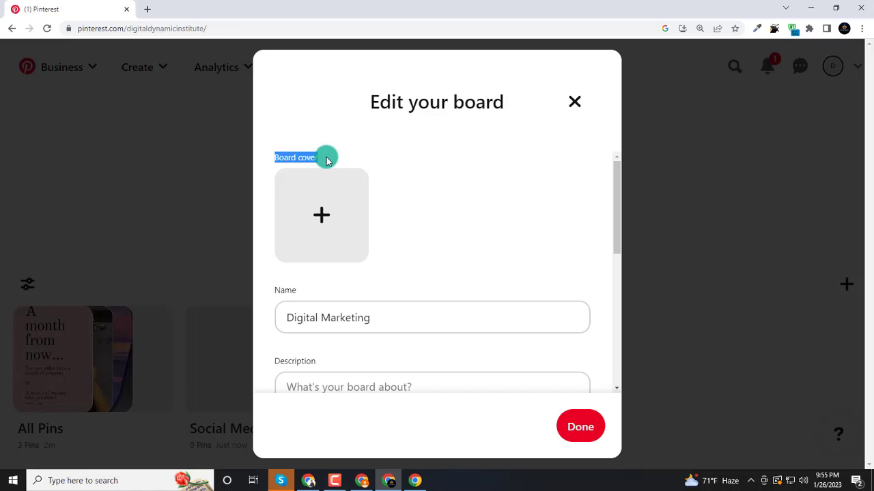
pyautogui.click(433, 171)
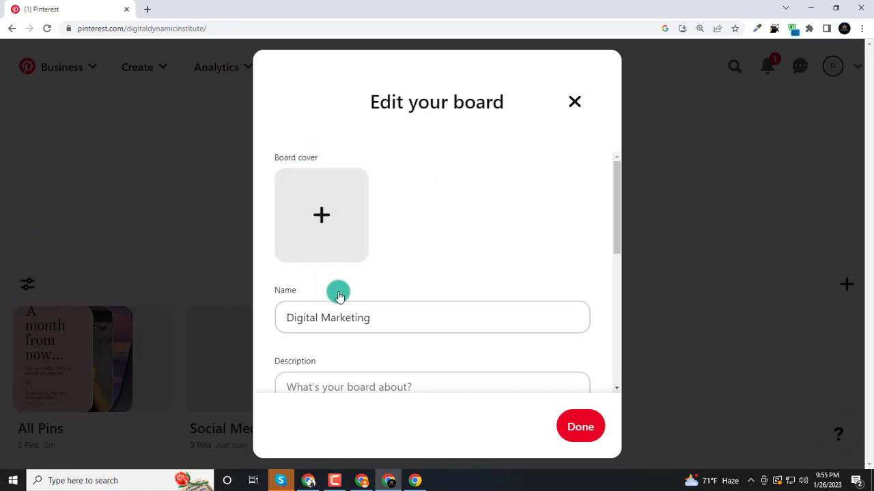
pyautogui.scroll(-2, 402, 282)
pyautogui.scroll(-3, 320, 254)
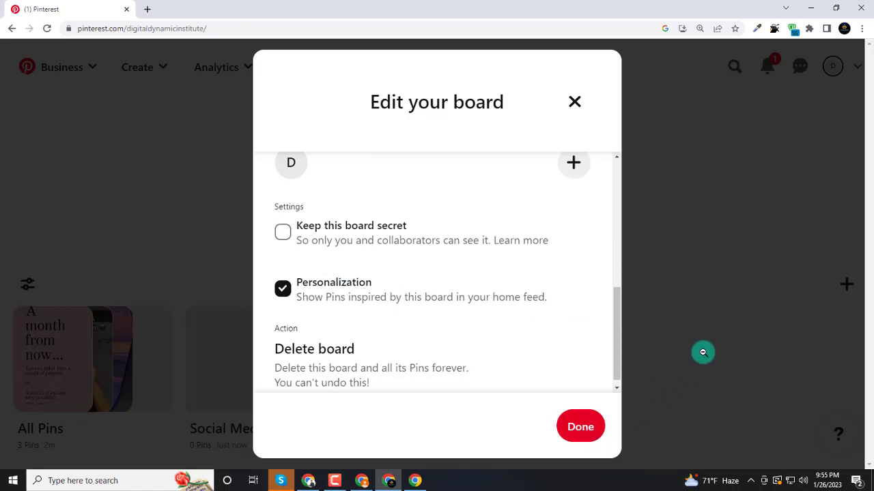
pyautogui.click(587, 419)
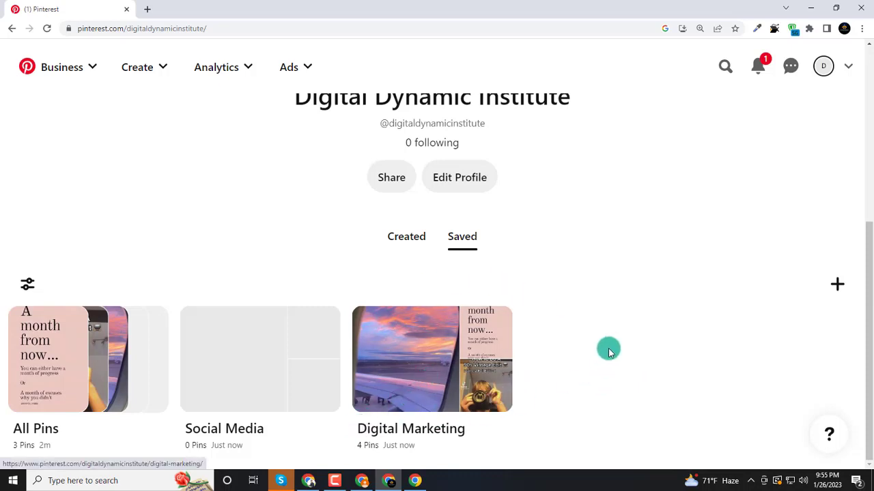
pyautogui.scroll(3, 609, 324)
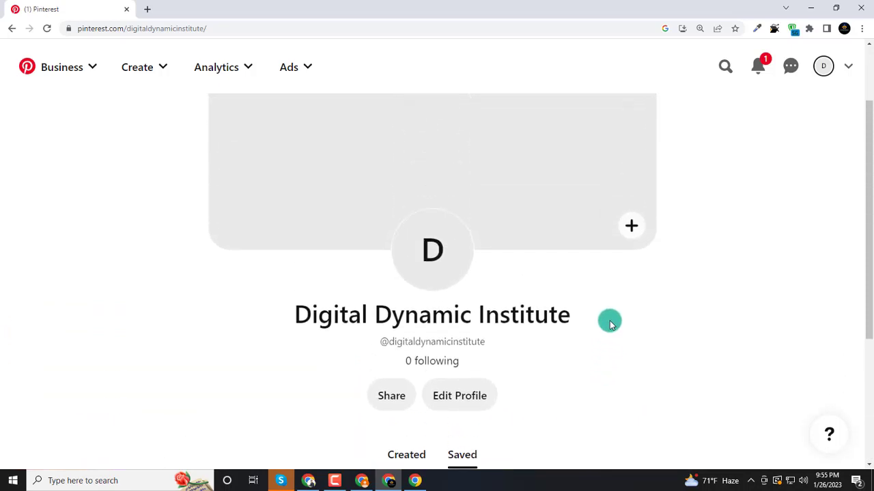
pyautogui.scroll(-2, 609, 323)
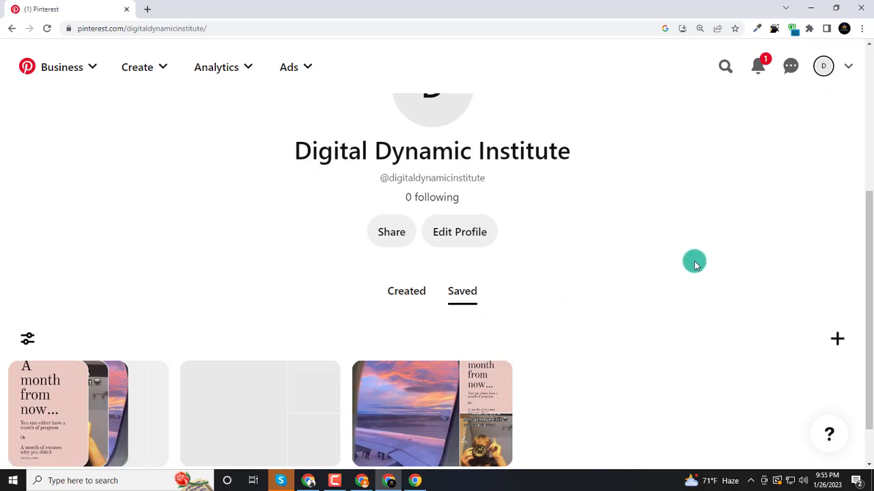
pyautogui.scroll(-1, 695, 265)
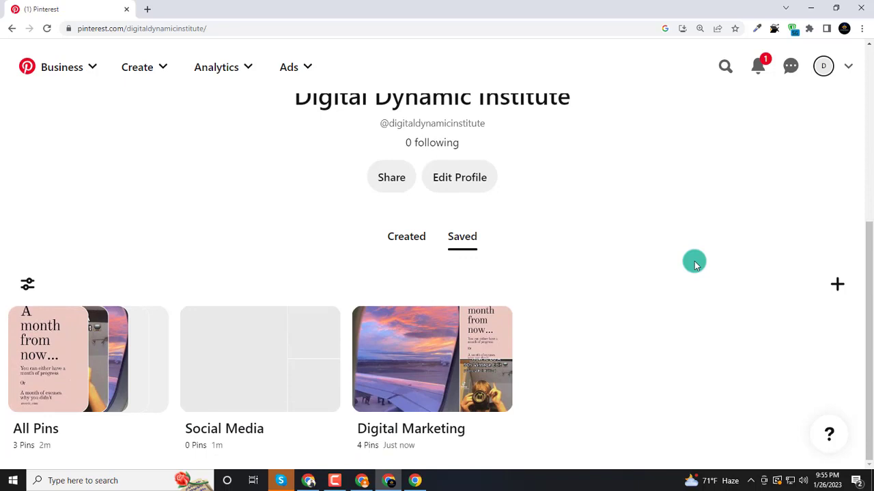
pyautogui.scroll(2, 681, 248)
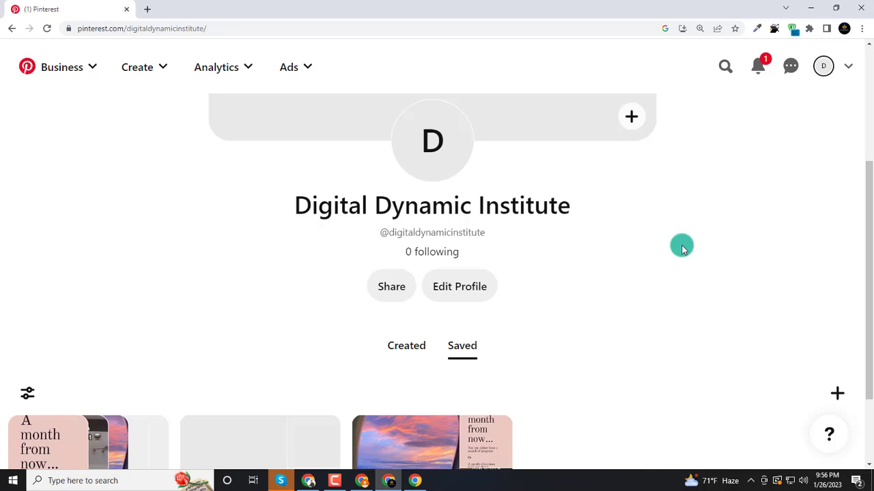
pyautogui.scroll(-2, 681, 248)
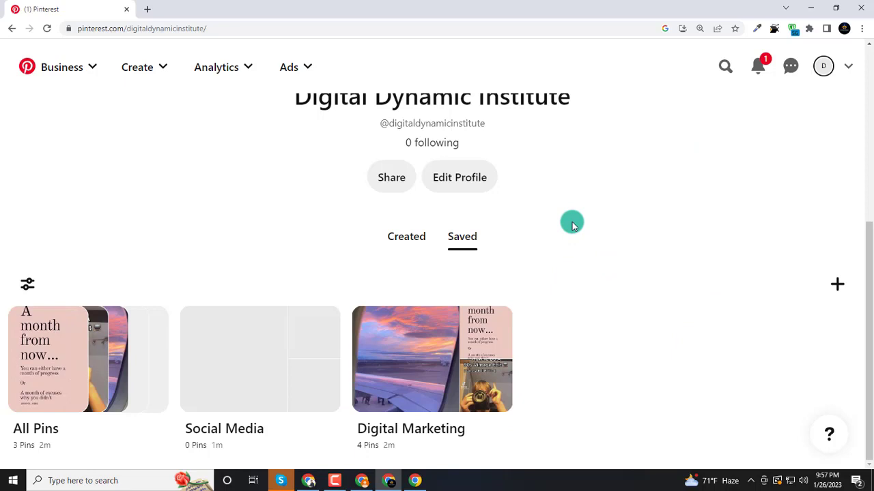
# Step: Start a new pin from the profile and choose Social Media as its board
pyautogui.click(838, 289)
pyautogui.click(751, 348)
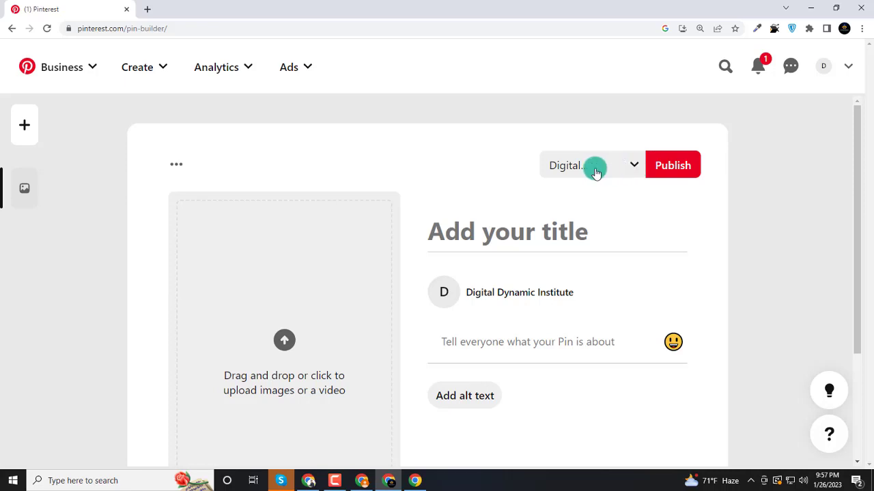
pyautogui.click(634, 170)
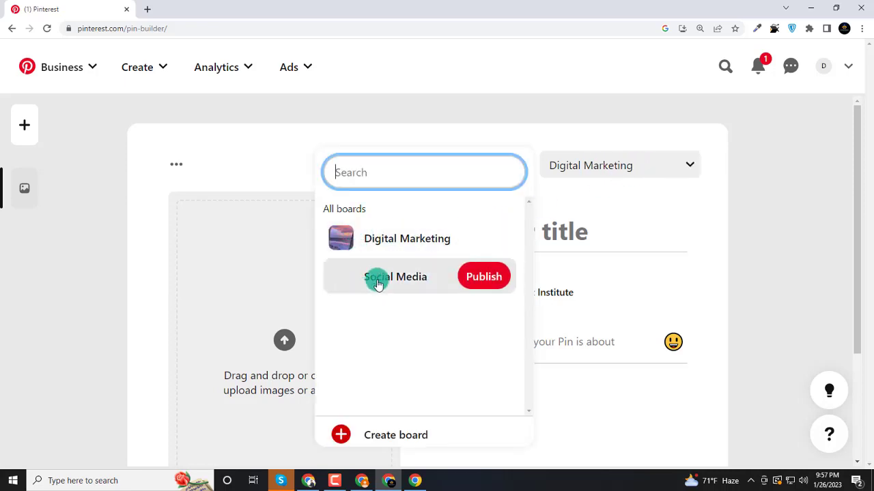
pyautogui.moveTo(508, 238)
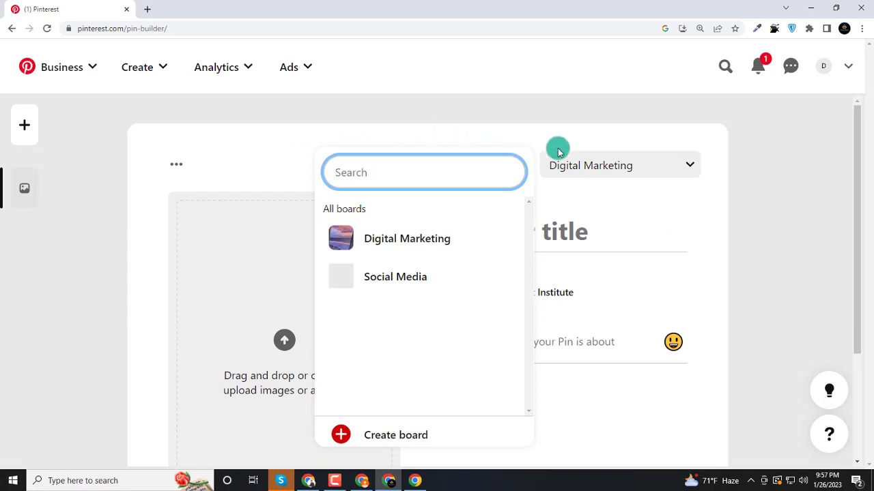
pyautogui.moveTo(374, 286)
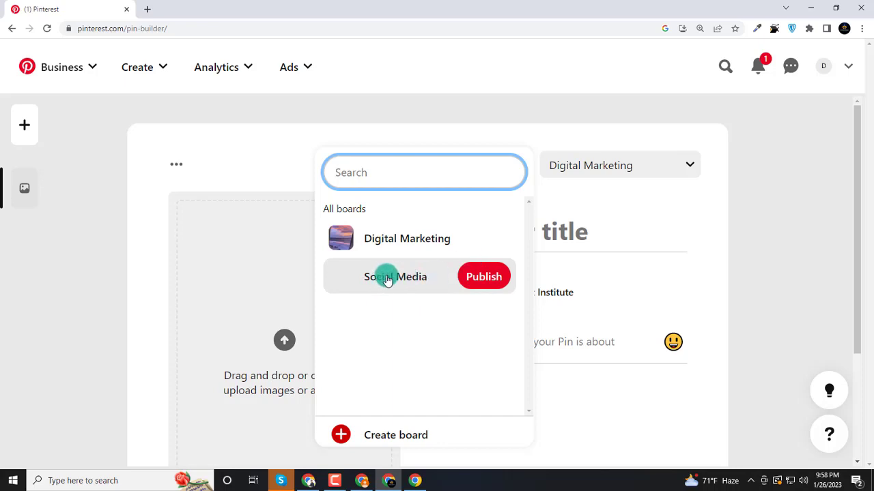
pyautogui.click(385, 276)
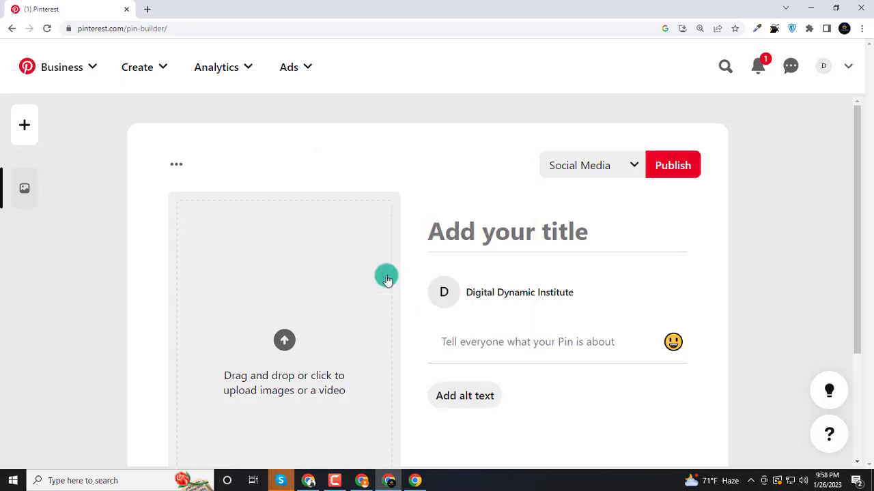
# Step: Look at the form for creating a board from the pin builder, dismiss it, and choose Social Media for the pin again
pyautogui.click(627, 167)
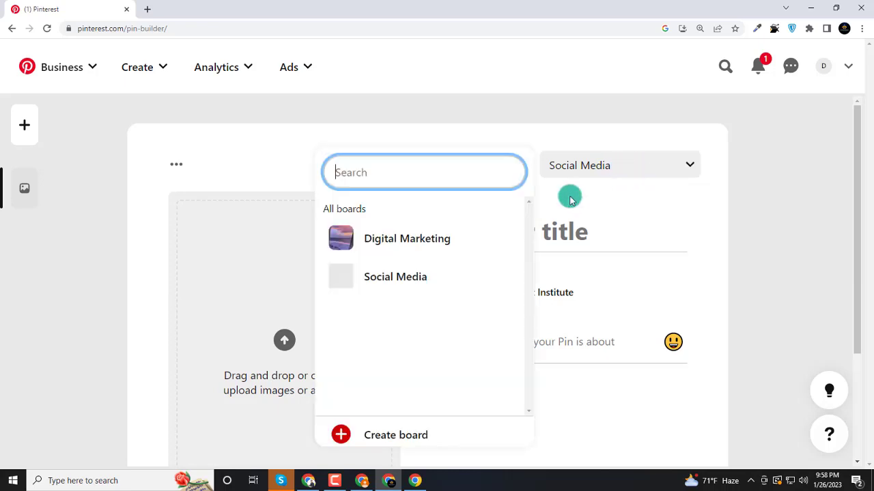
pyautogui.click(345, 439)
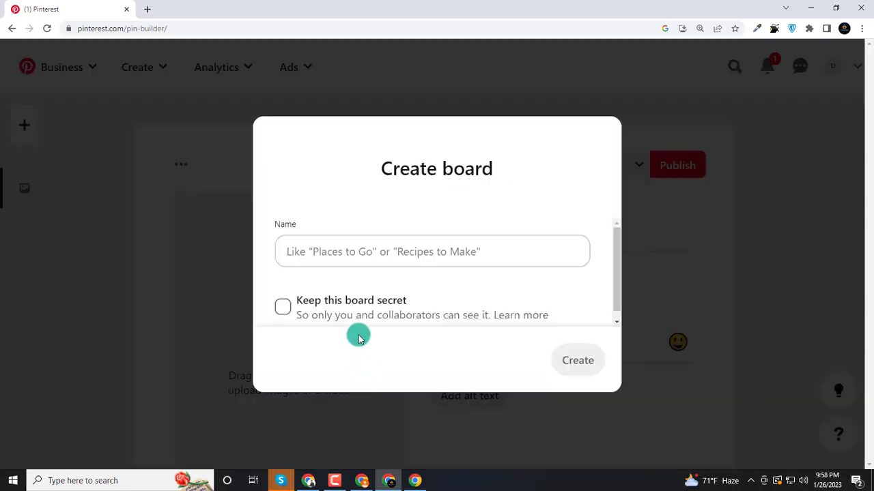
pyautogui.scroll(-1, 323, 255)
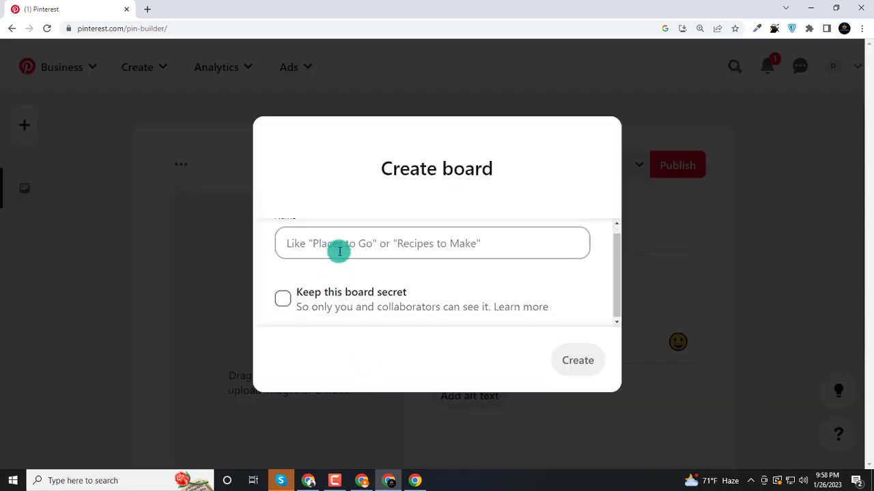
pyautogui.click(655, 246)
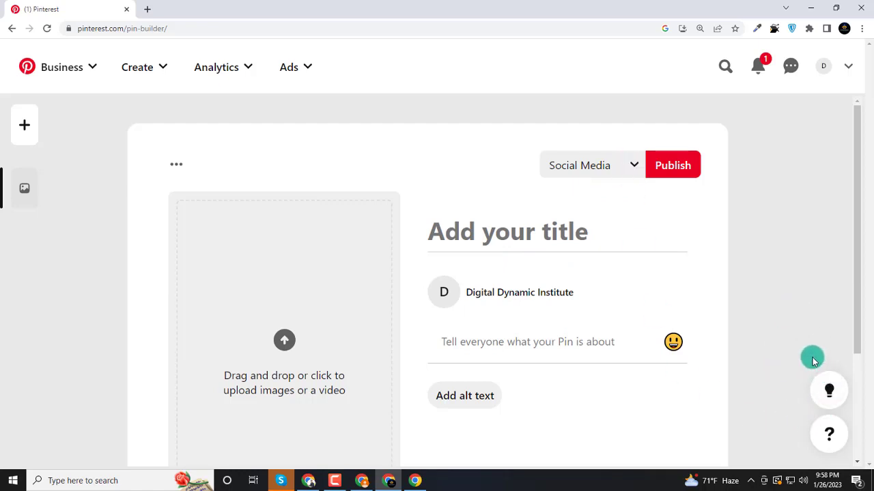
pyautogui.click(633, 167)
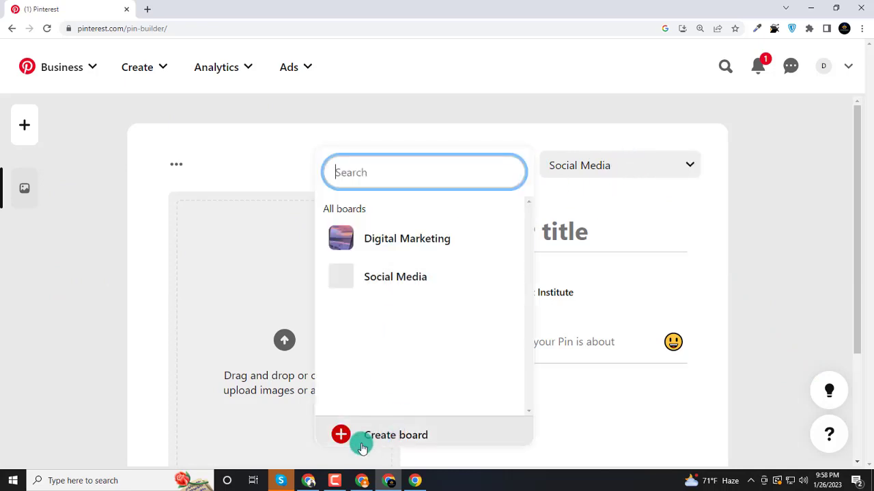
pyautogui.click(371, 279)
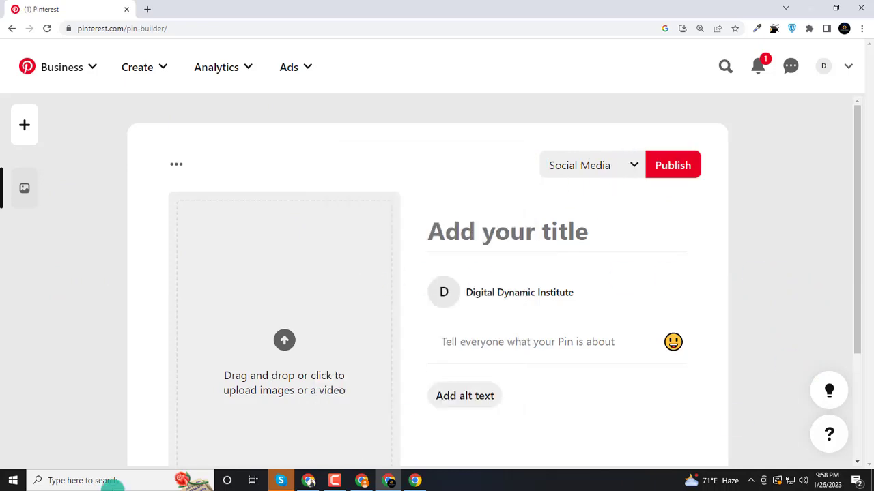
# Step: Examine the new pin's title and description fields and their recommended lengths without entering any text
pyautogui.click(564, 236)
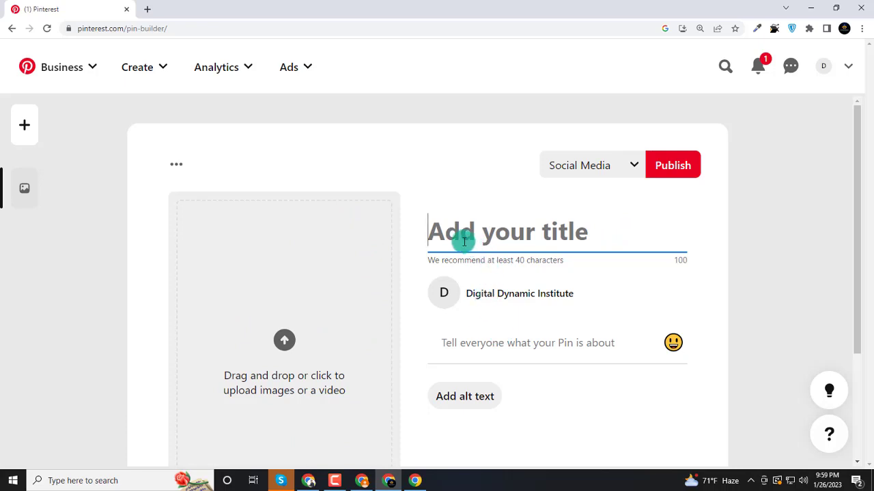
pyautogui.scroll(-2, 463, 242)
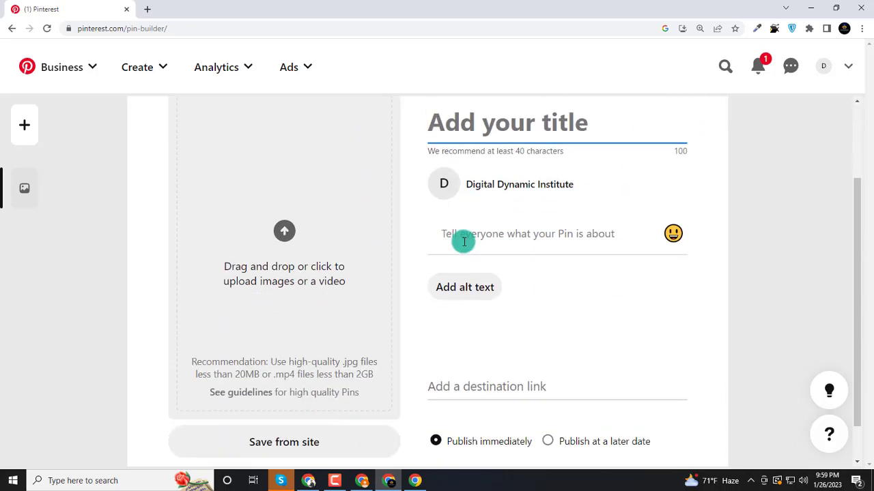
pyautogui.click(463, 243)
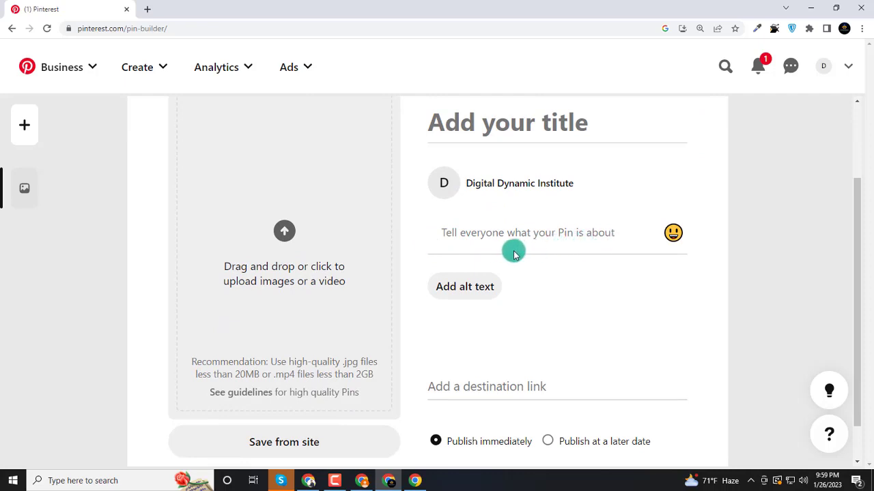
pyautogui.scroll(1, 514, 253)
pyautogui.click(455, 287)
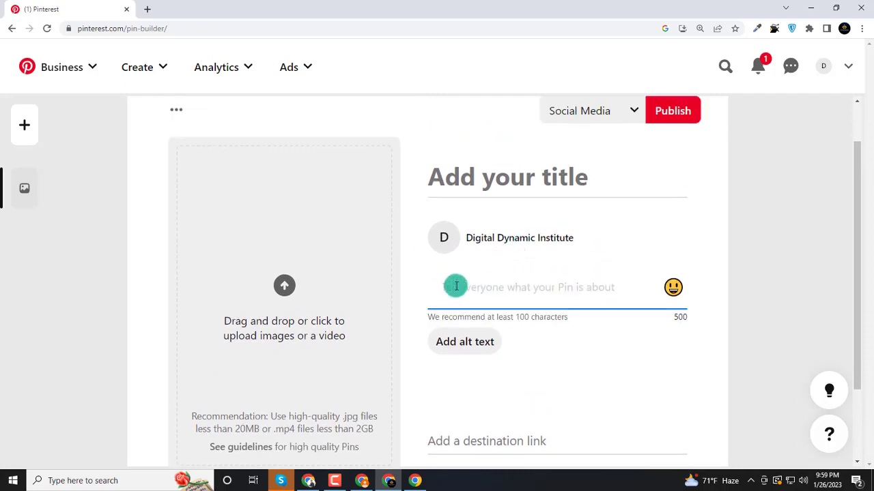
pyautogui.click(674, 317)
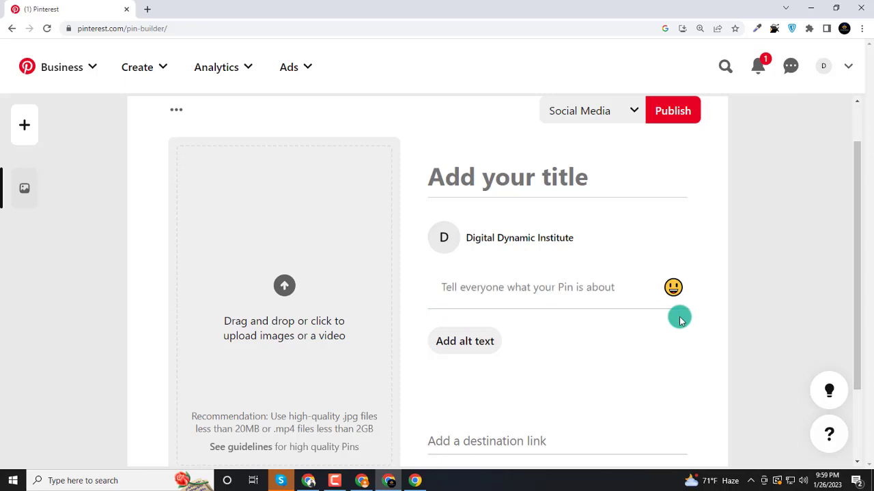
pyautogui.click(540, 283)
pyautogui.click(671, 321)
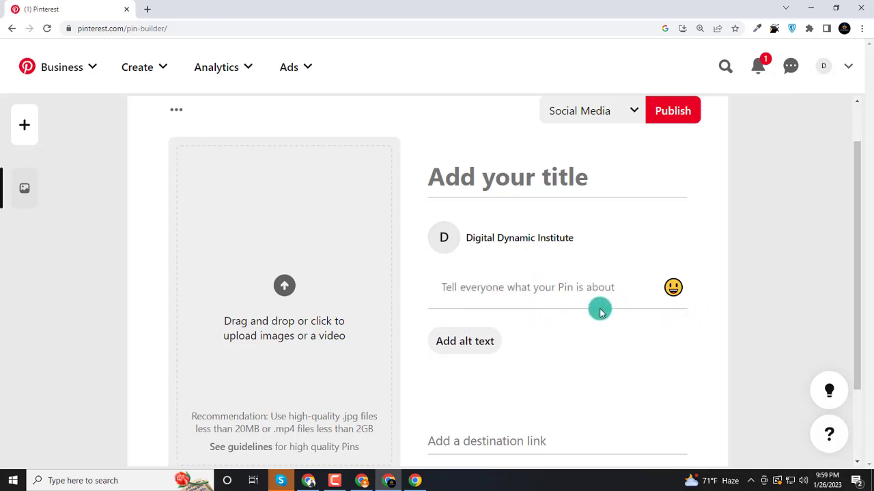
# Step: Open the new pin's alt text field and examine it alongside the title and description fields without entering any text
pyautogui.click(466, 185)
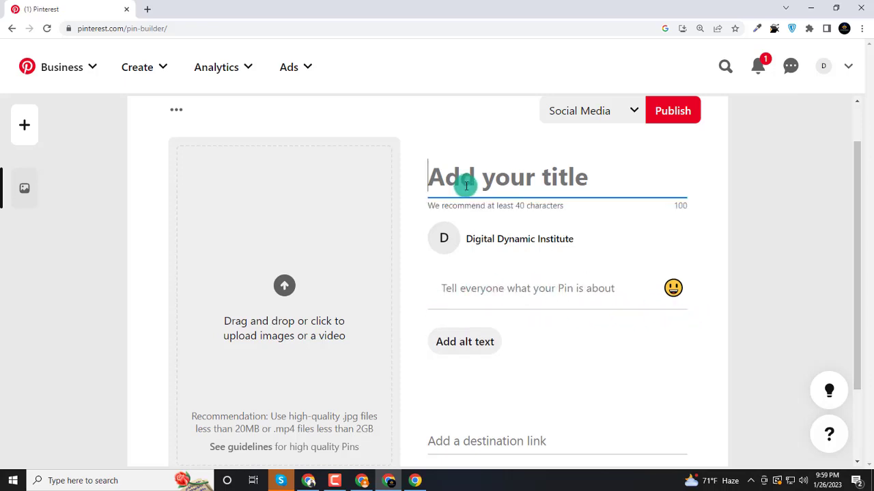
pyautogui.click(474, 297)
pyautogui.scroll(-1, 498, 292)
pyautogui.click(460, 290)
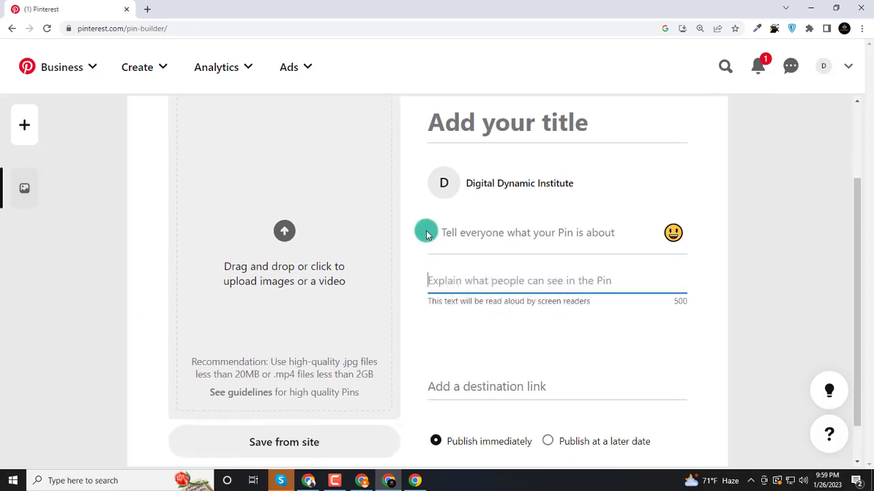
pyautogui.scroll(2, 325, 263)
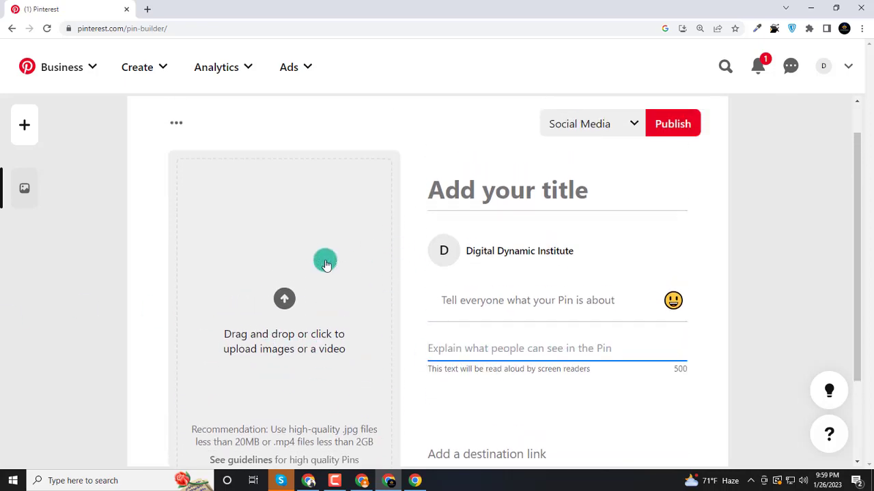
pyautogui.scroll(-2, 330, 280)
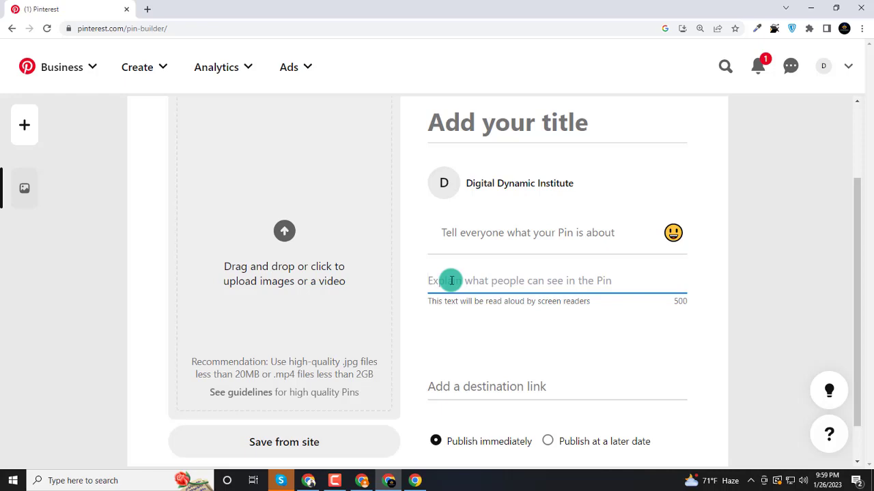
pyautogui.click(567, 331)
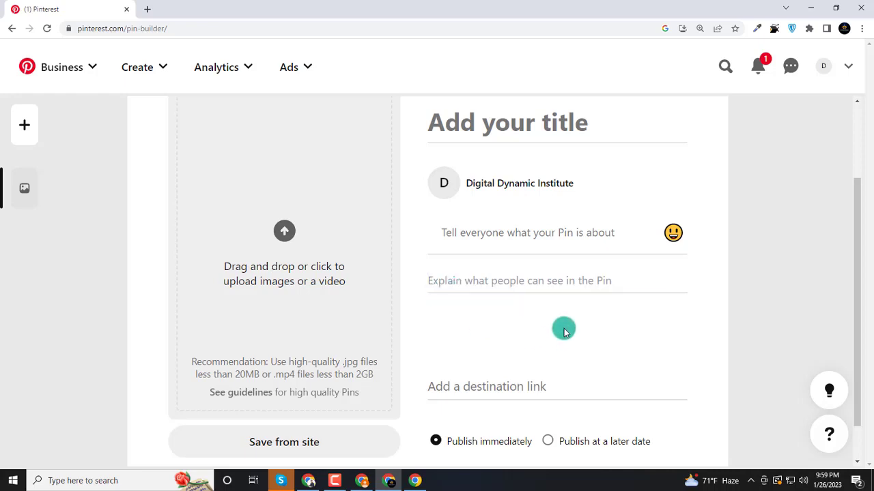
# Step: Examine the pin's destination link field and publishing options without entering a link
pyautogui.scroll(-1, 550, 327)
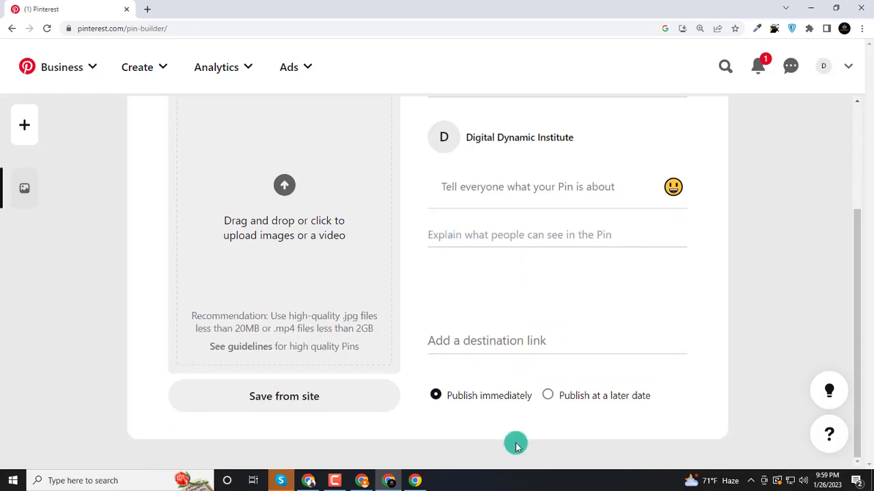
pyautogui.click(447, 342)
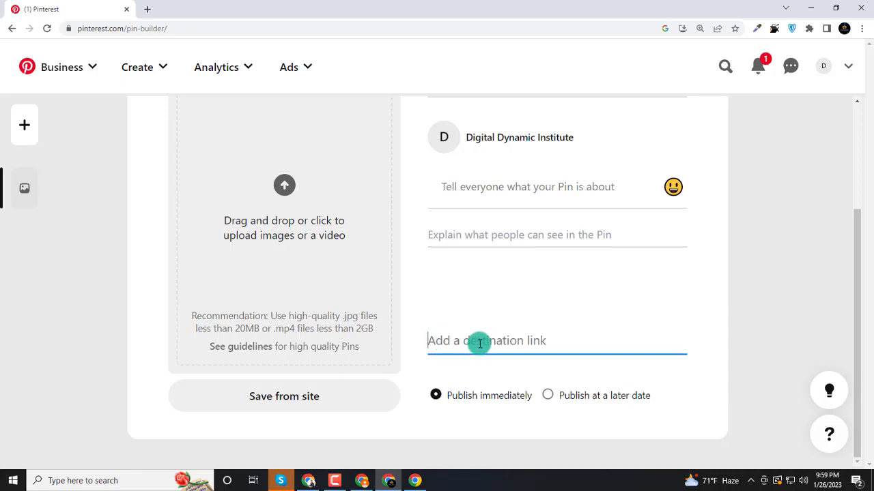
pyautogui.scroll(3, 361, 271)
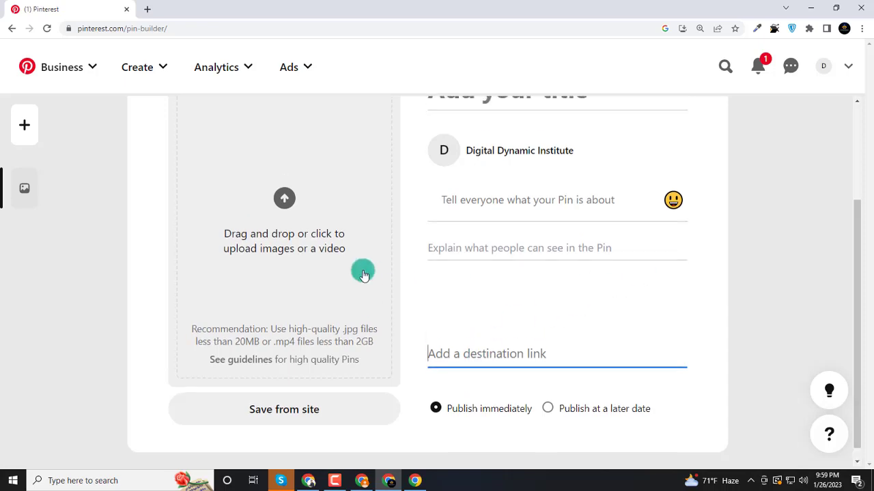
# Step: Search Google for "cat sell in usa" in a new browser tab and open the "Pets For Sale - Pawrade" result
pyautogui.click(152, 14)
pyautogui.click(109, 29)
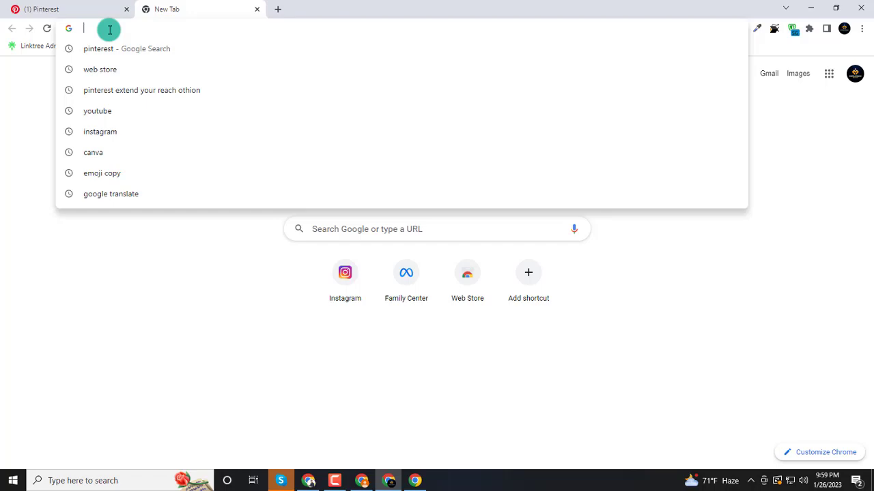
pyautogui.write('cat sell')
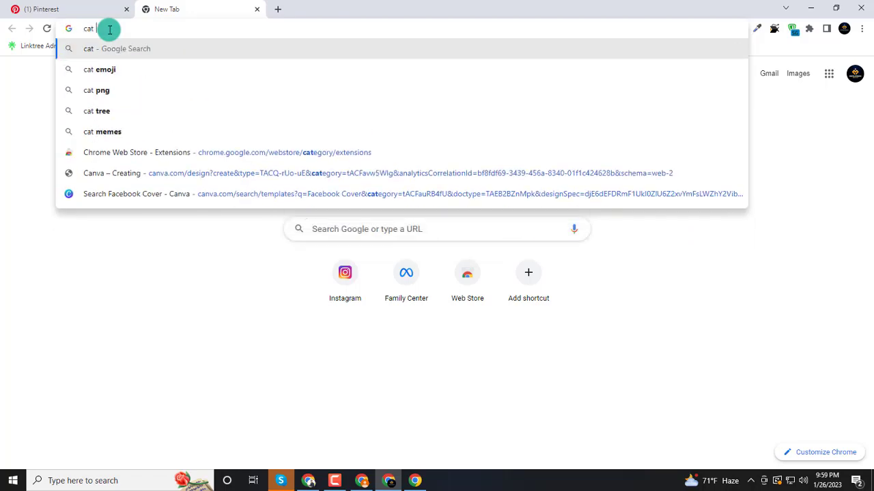
pyautogui.write(' in')
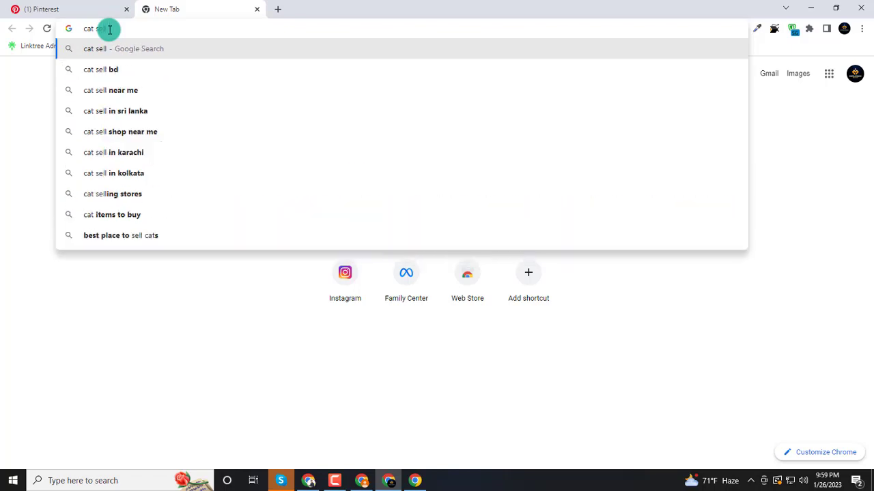
pyautogui.write(' usa')
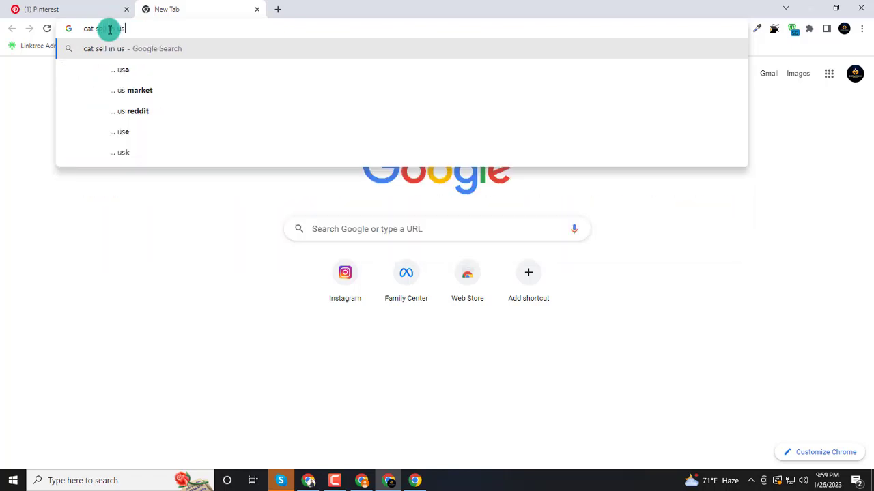
pyautogui.press('Return')
pyautogui.scroll(-2, 225, 242)
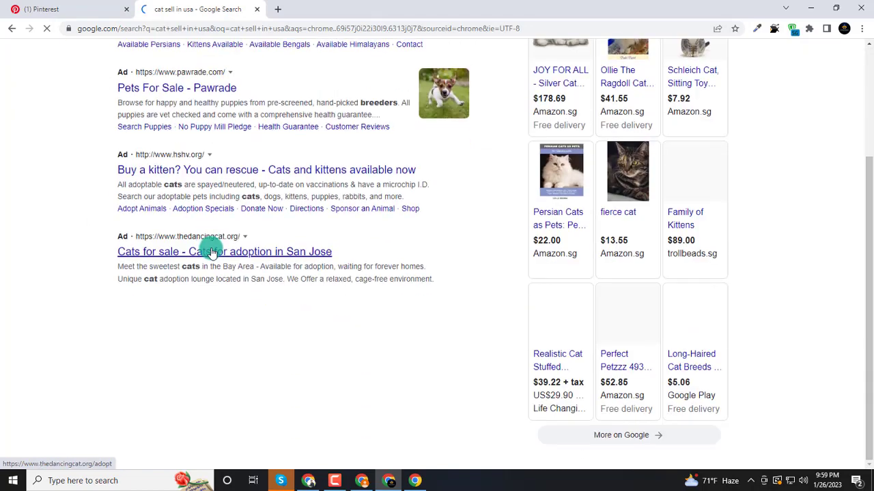
pyautogui.click(190, 89)
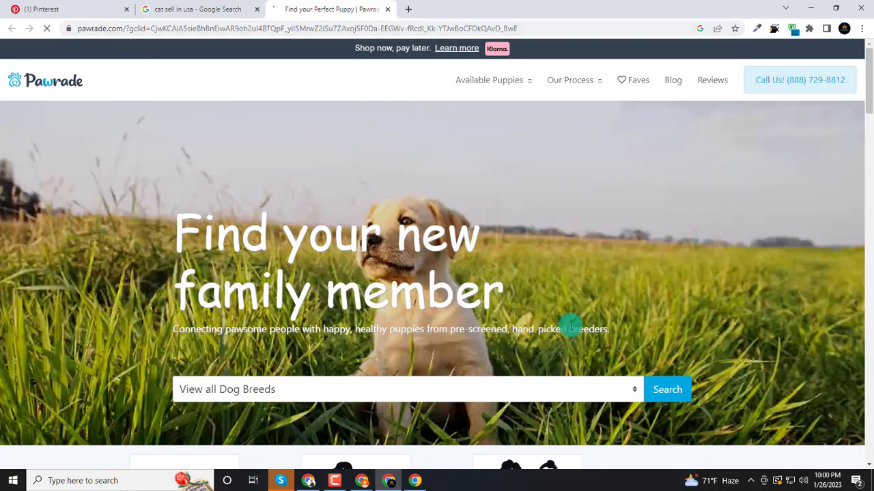
# Step: Dismiss the email sign-up popup and review the Pawrade home page down to the "What Makes Pawrade Different?" section
pyautogui.scroll(-3, 534, 287)
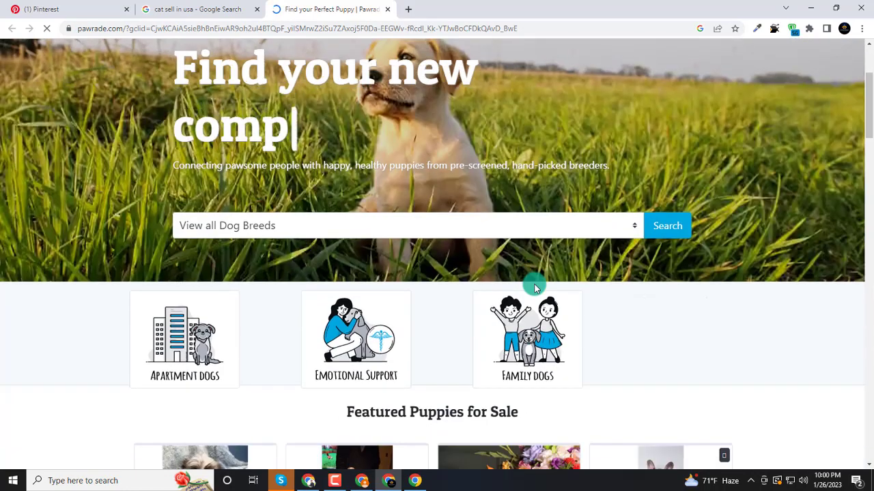
pyautogui.scroll(-3, 534, 287)
pyautogui.scroll(-3, 575, 299)
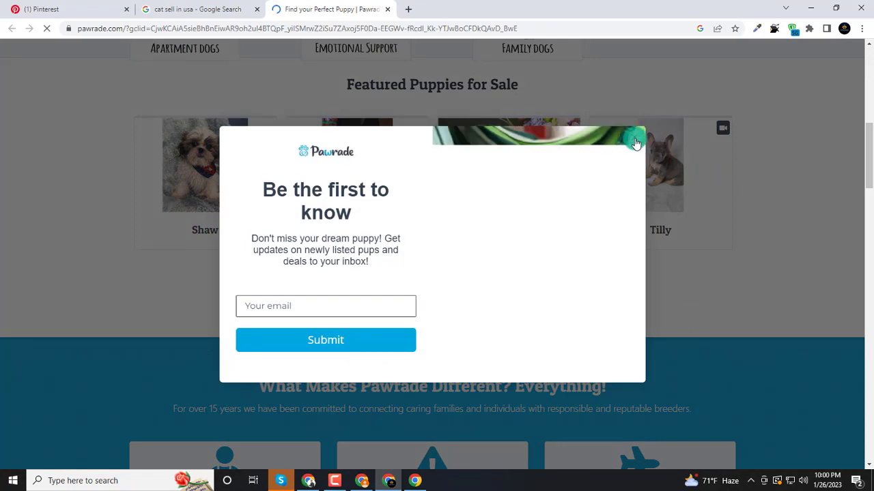
pyautogui.click(635, 142)
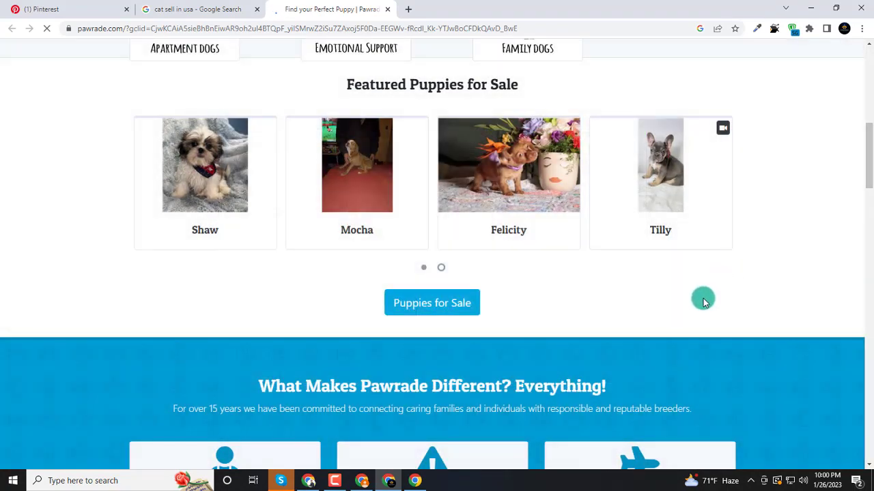
pyautogui.scroll(-2, 704, 301)
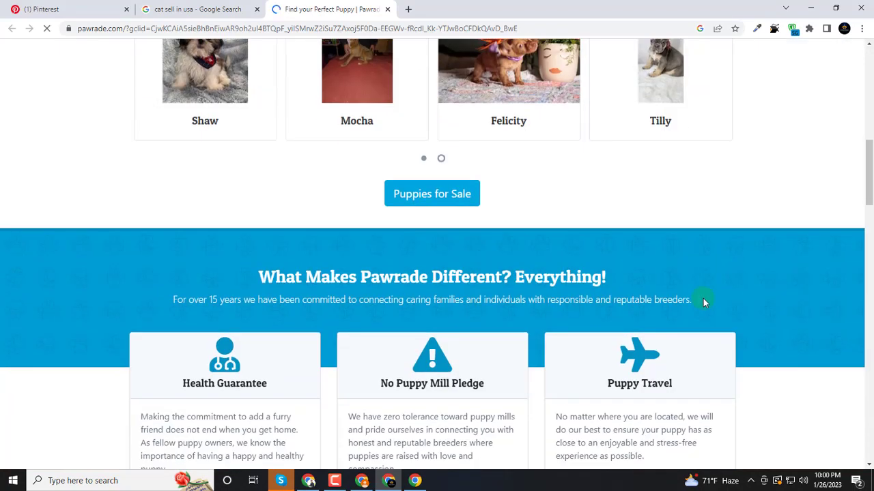
pyautogui.moveTo(250, 279); pyautogui.dragTo(617, 281)
pyautogui.scroll(-2, 668, 278)
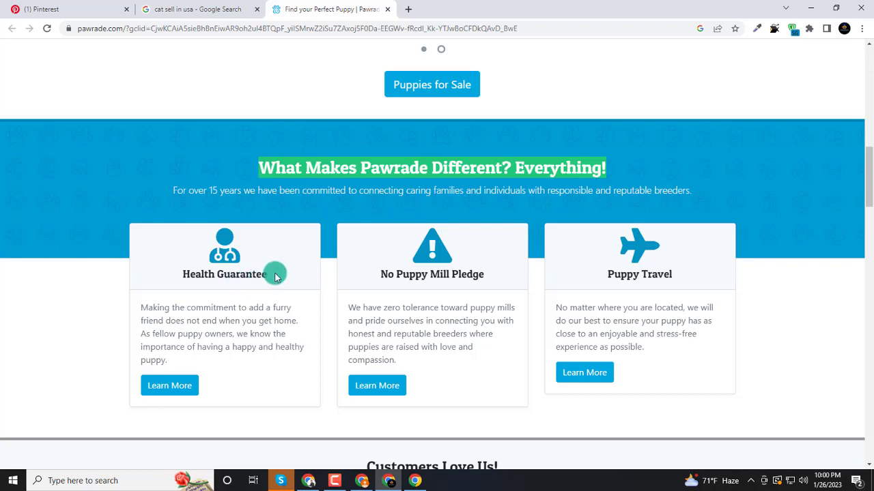
# Step: Open the Health Guarantee page from its card and examine the main heading and first paragraph as sample pin content
pyautogui.moveTo(273, 274); pyautogui.dragTo(157, 273)
pyautogui.click(157, 273)
pyautogui.click(171, 385)
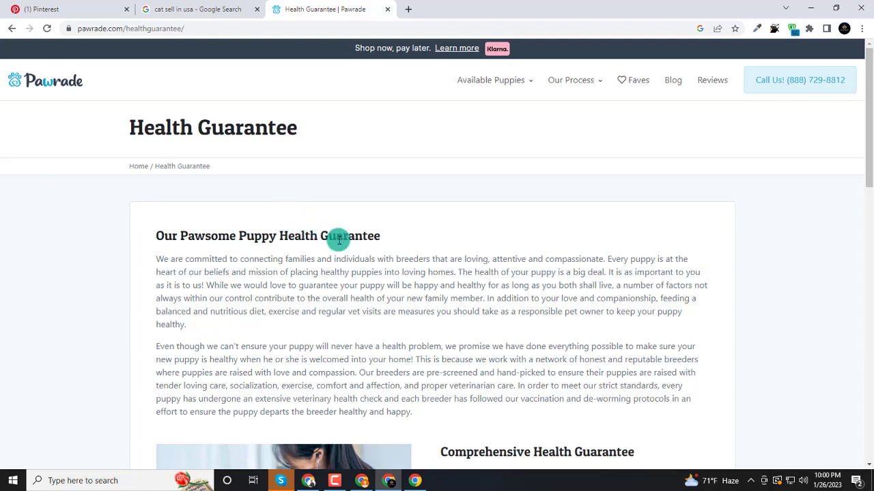
pyautogui.moveTo(154, 242); pyautogui.dragTo(460, 233)
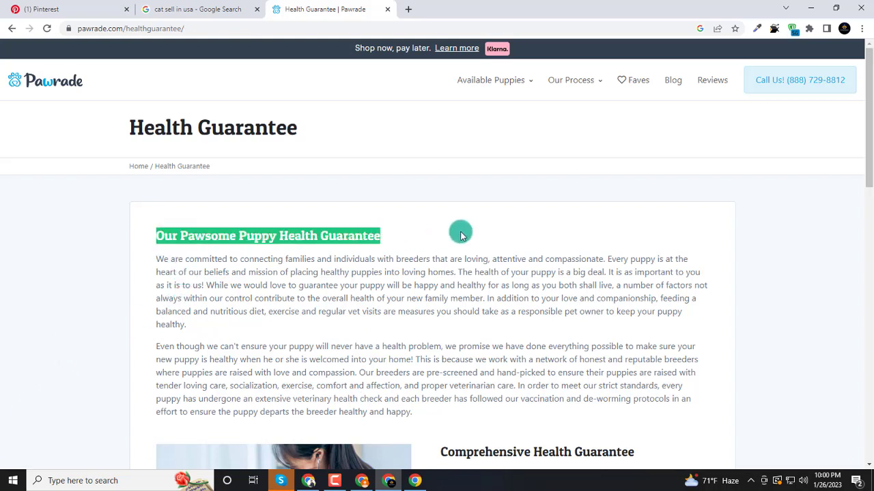
pyautogui.click(154, 261)
pyautogui.moveTo(154, 260); pyautogui.dragTo(211, 326)
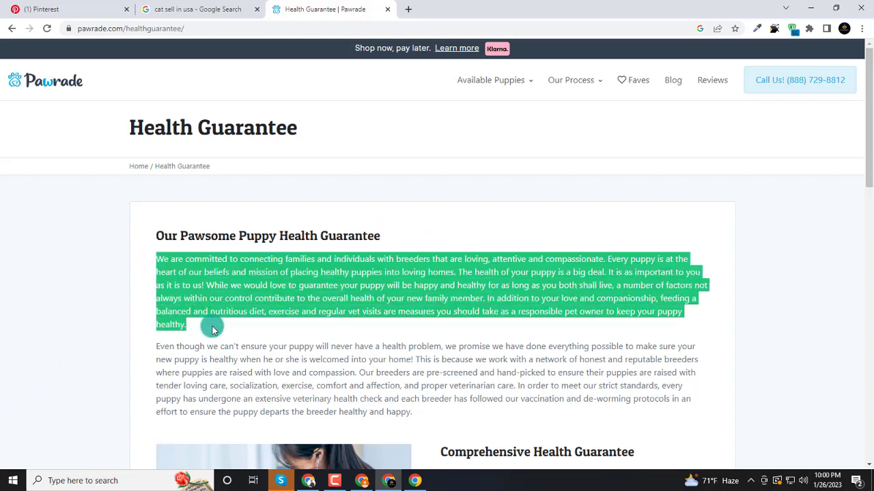
pyautogui.click(478, 338)
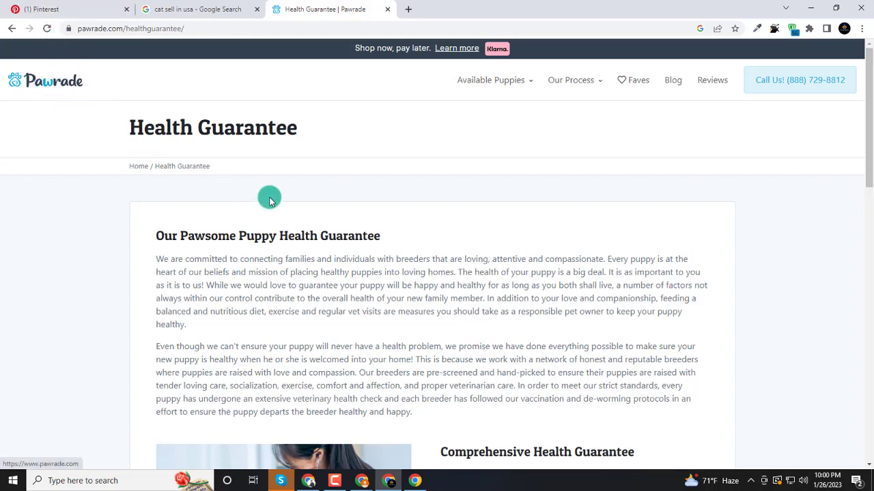
pyautogui.moveTo(152, 236); pyautogui.dragTo(432, 230)
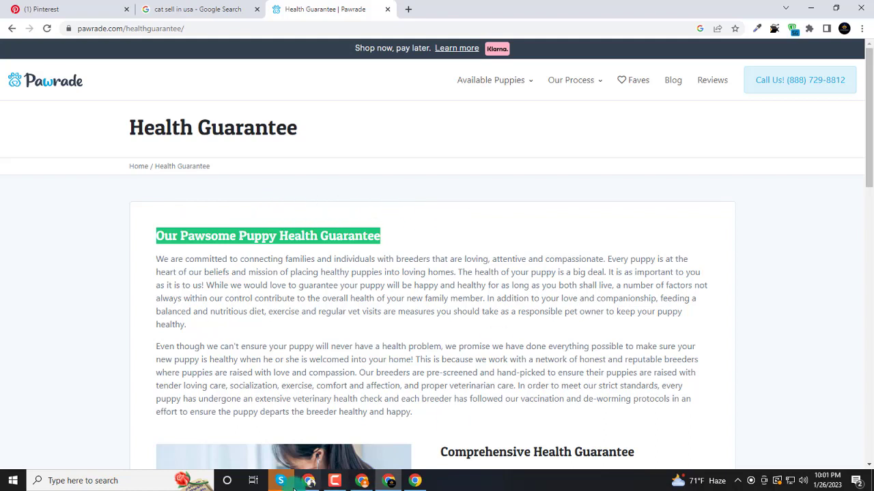
# Step: Switch to the Google Meet window to check the call, and return to the Pawrade Health Guarantee page
pyautogui.moveTo(306, 481)
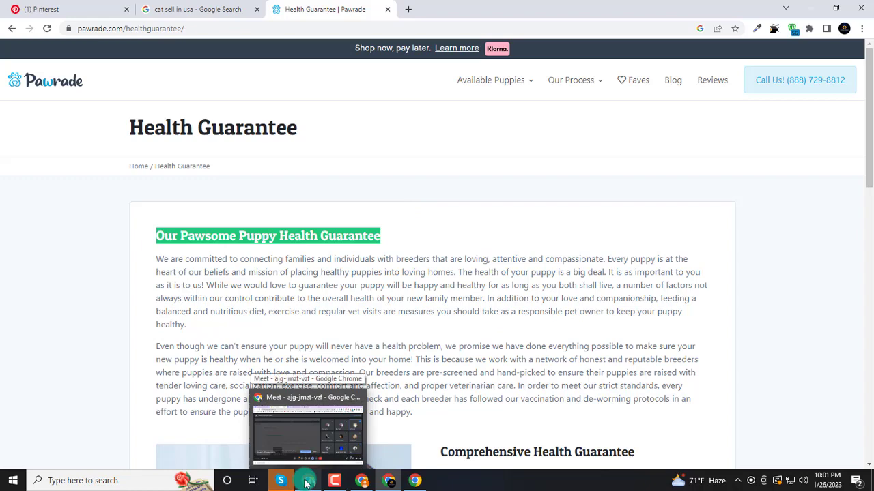
pyautogui.click(298, 454)
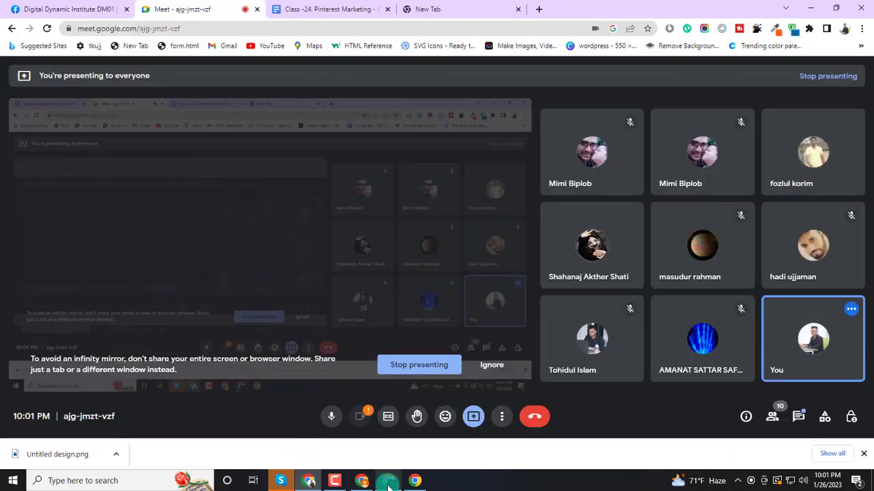
pyautogui.moveTo(398, 486)
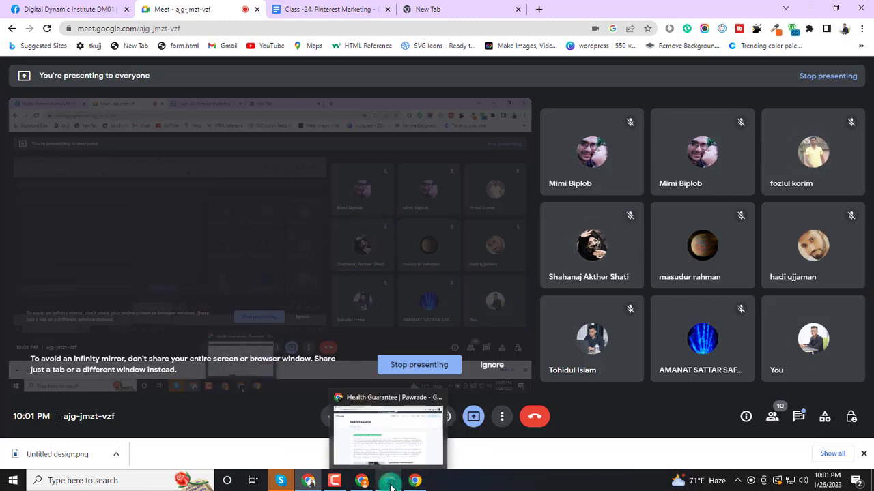
pyautogui.click(390, 486)
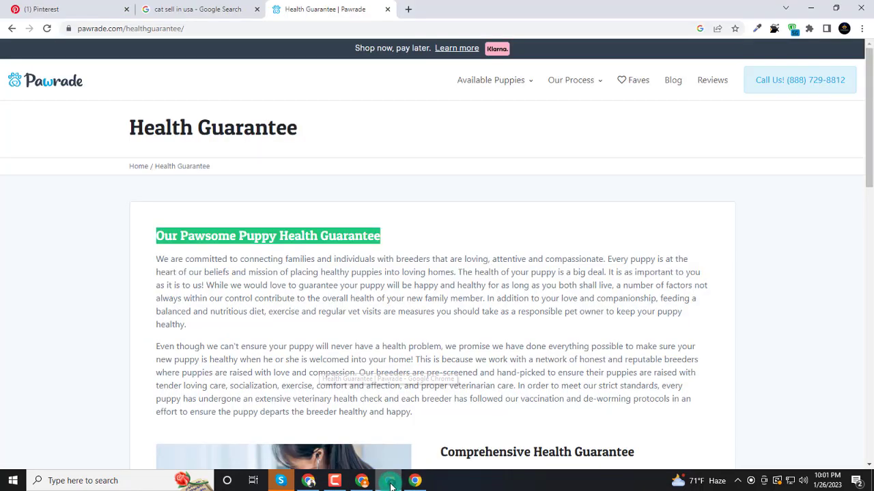
# Step: Go back to the Pawrade home page, review its feature cards and customer testimonials, and reopen the Health Guarantee page
pyautogui.click(451, 233)
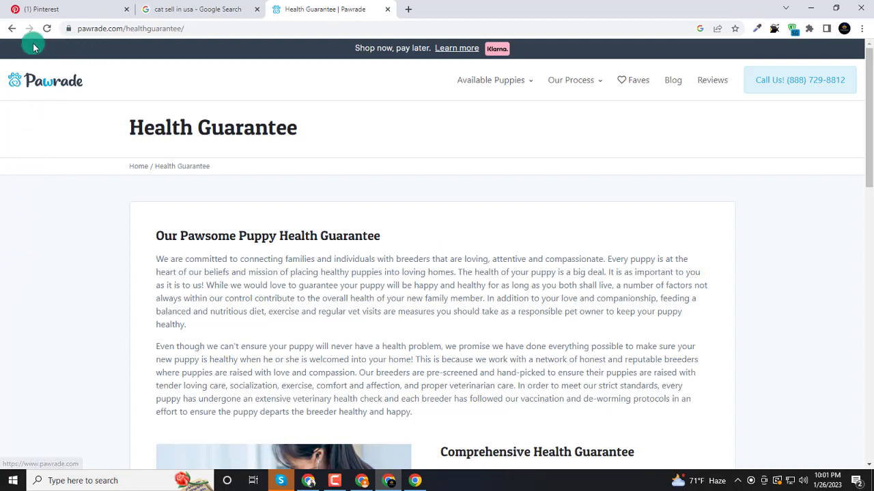
pyautogui.click(12, 29)
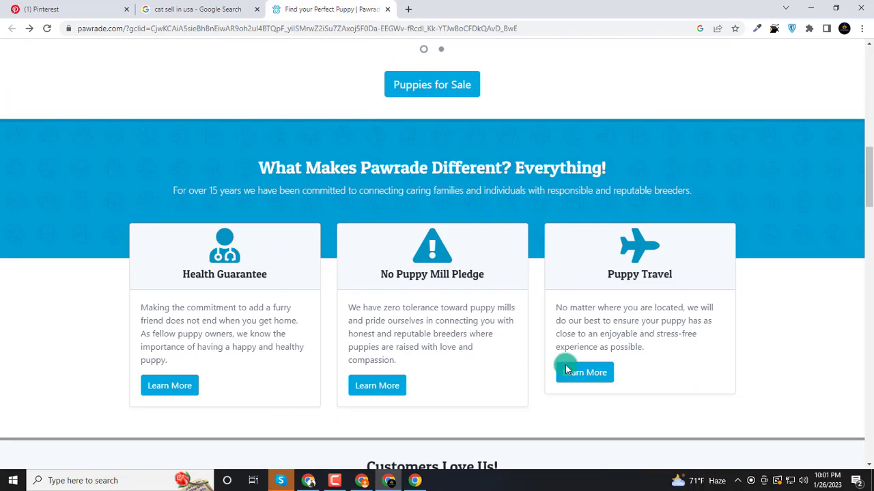
pyautogui.scroll(-4, 737, 273)
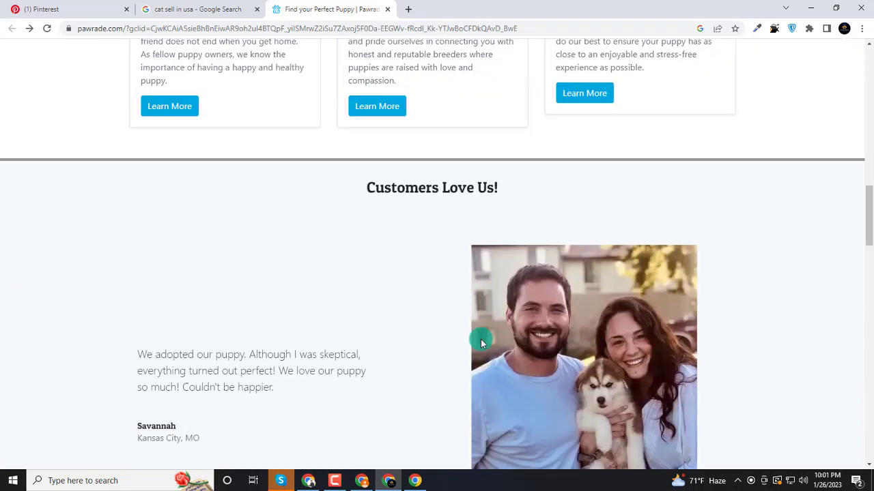
pyautogui.scroll(-5, 357, 306)
pyautogui.scroll(5, 404, 309)
pyautogui.scroll(-1, 404, 310)
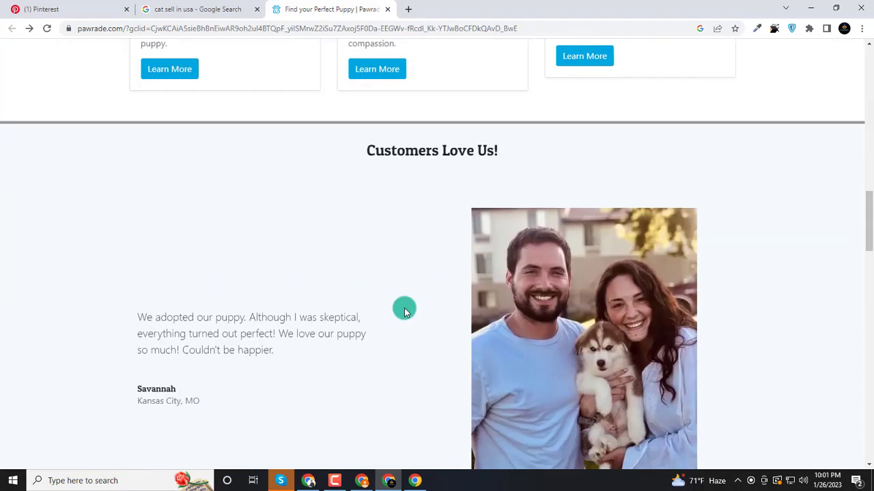
pyautogui.scroll(4, 252, 279)
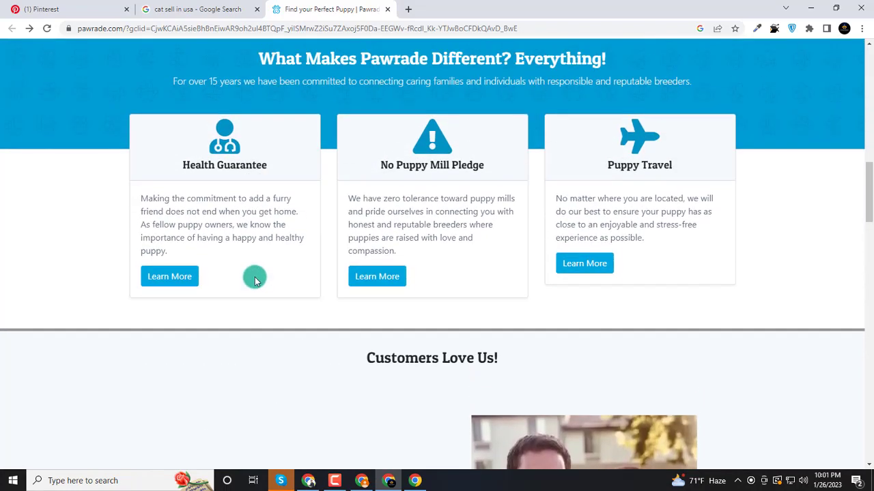
pyautogui.scroll(1, 190, 348)
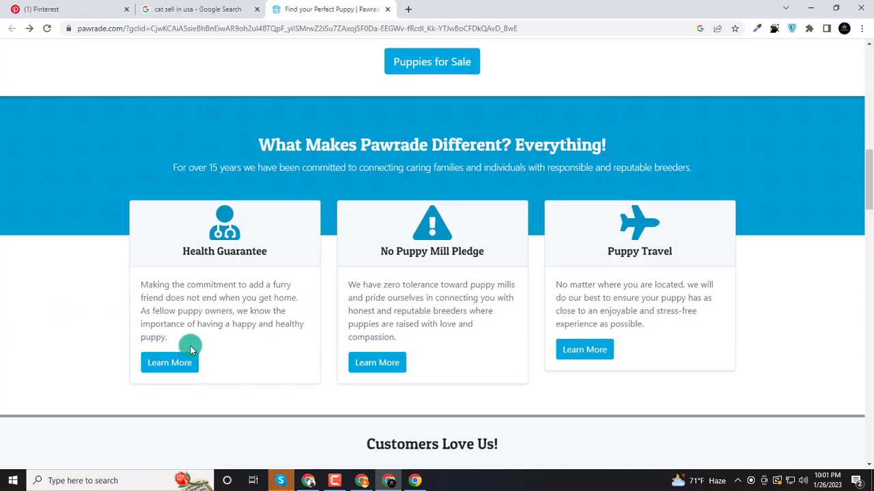
pyautogui.scroll(1, 191, 344)
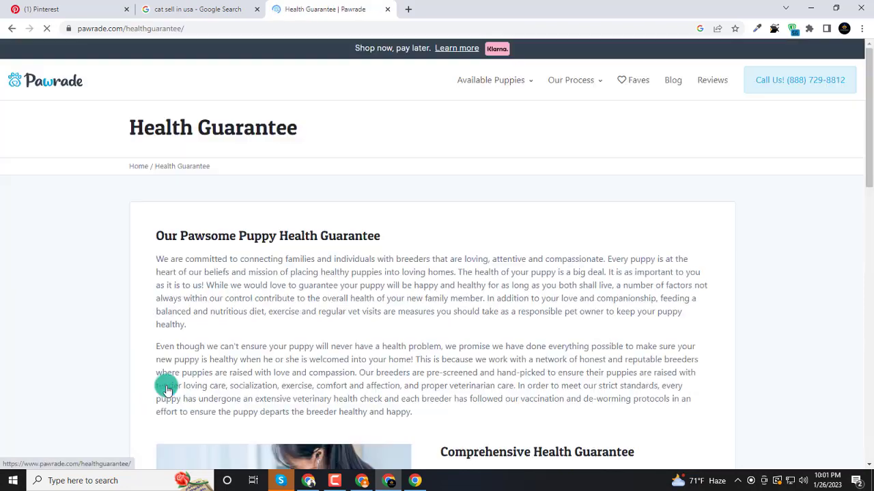
# Step: Copy the heading "Our Pawsome Puppy Health Guarantee" from the Pawrade page and paste it as the Pinterest pin's title
pyautogui.moveTo(132, 238); pyautogui.dragTo(399, 235)
pyautogui.hotkey('ctrl', 'c')
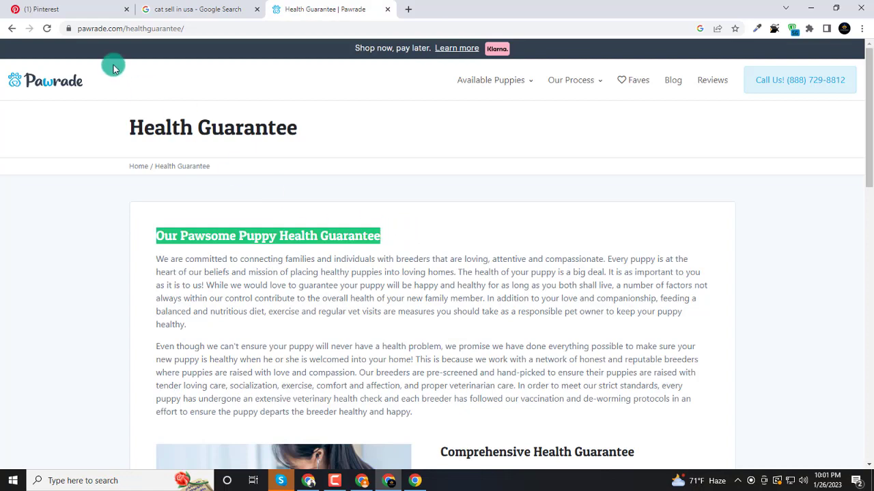
pyautogui.click(41, 9)
pyautogui.click(460, 233)
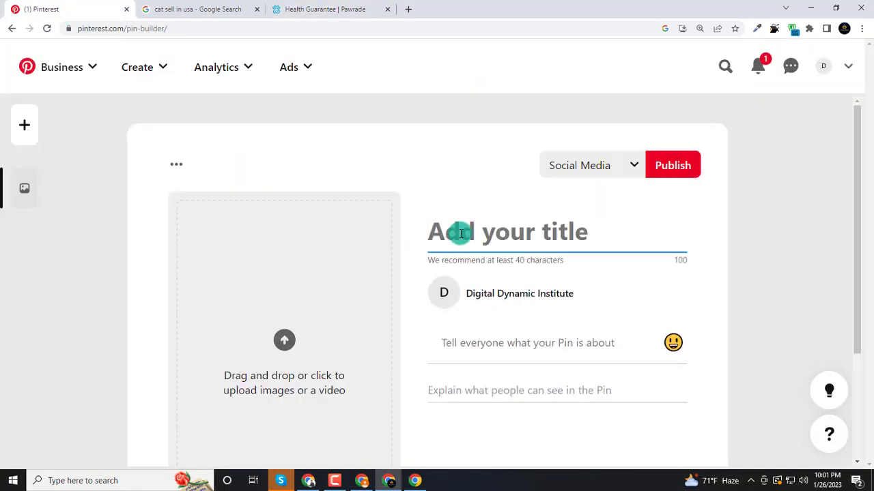
pyautogui.hotkey('ctrl', 'v')
pyautogui.click(716, 251)
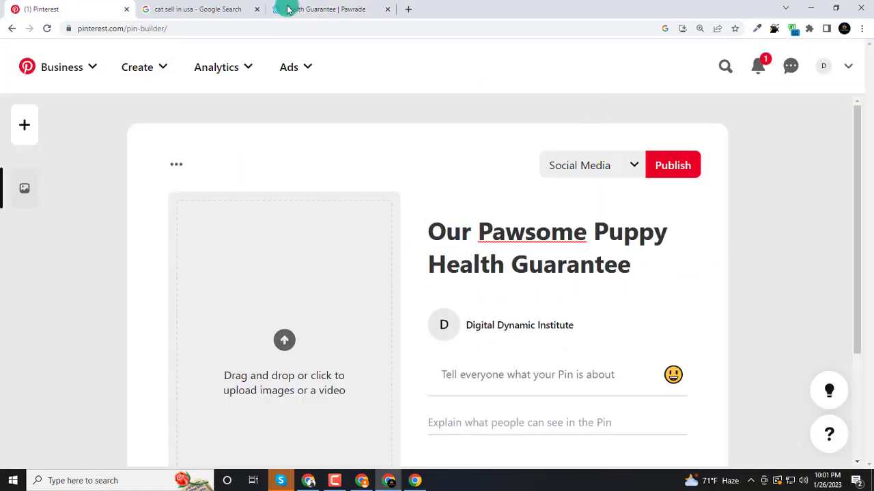
# Step: Copy the first paragraph under the Pawrade page's health guarantee heading and paste it as the pin's description
pyautogui.click(287, 9)
pyautogui.scroll(-2, 164, 200)
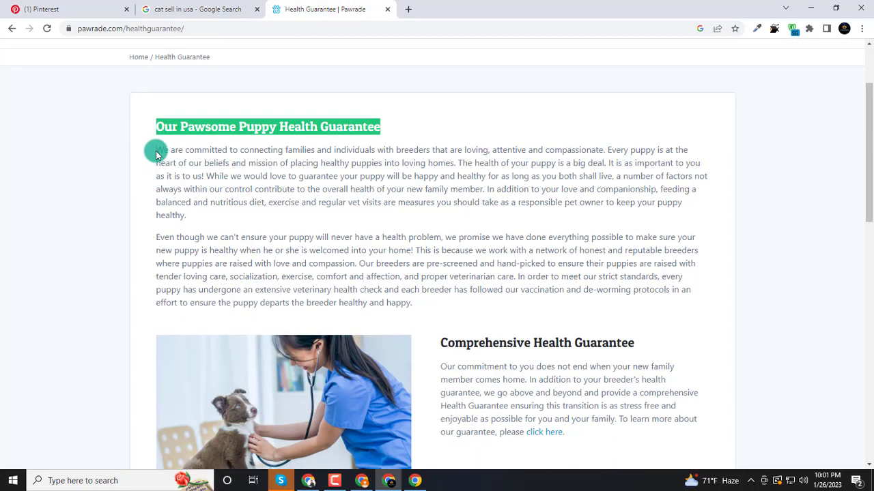
pyautogui.moveTo(155, 153); pyautogui.dragTo(438, 312)
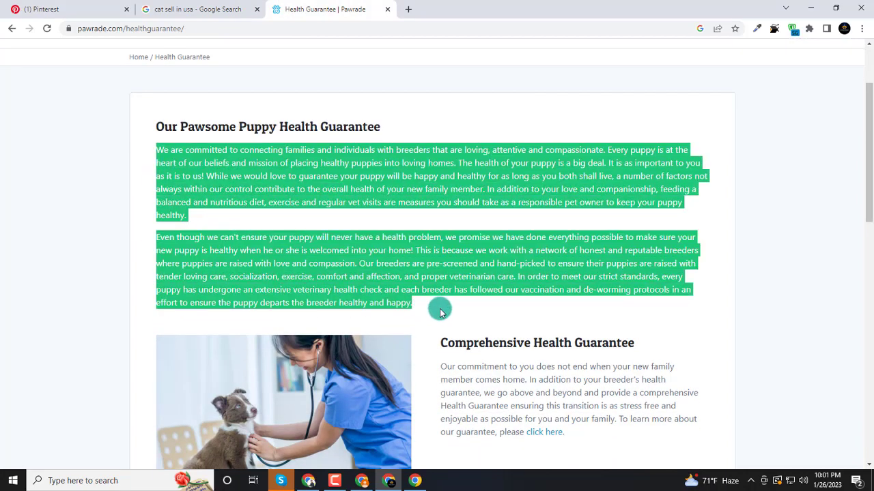
pyautogui.moveTo(220, 220)
pyautogui.mouseDown()
pyautogui.moveTo(168, 208)
pyautogui.moveTo(153, 151)
pyautogui.mouseUp()
pyautogui.hotkey('ctrl', 'c')
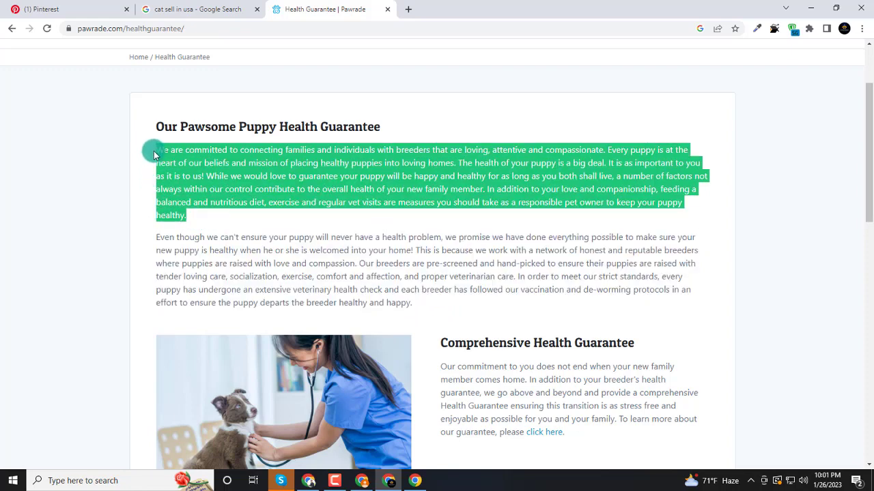
pyautogui.click(68, 10)
pyautogui.click(471, 378)
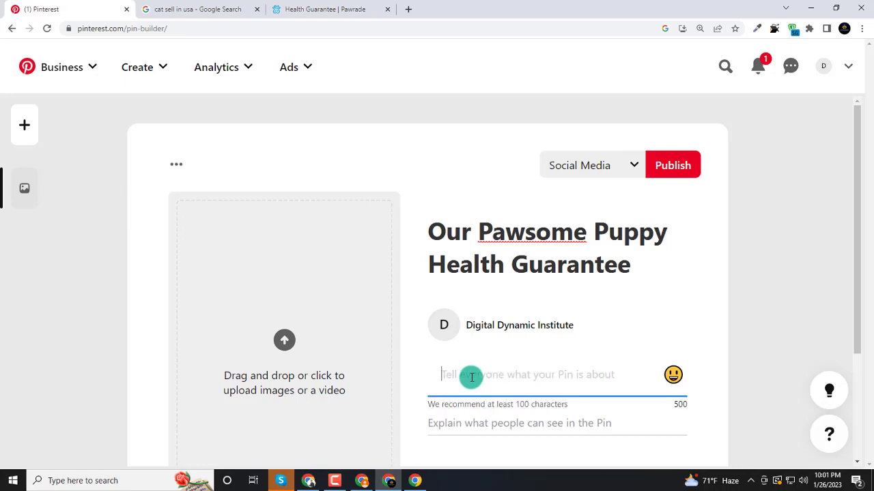
pyautogui.hotkey('ctrl', 'v')
# Step: Trim the pin description by deleting everything after "It is as important to you as it is to us!"
pyautogui.scroll(-2, 607, 335)
pyautogui.scroll(-3, 604, 332)
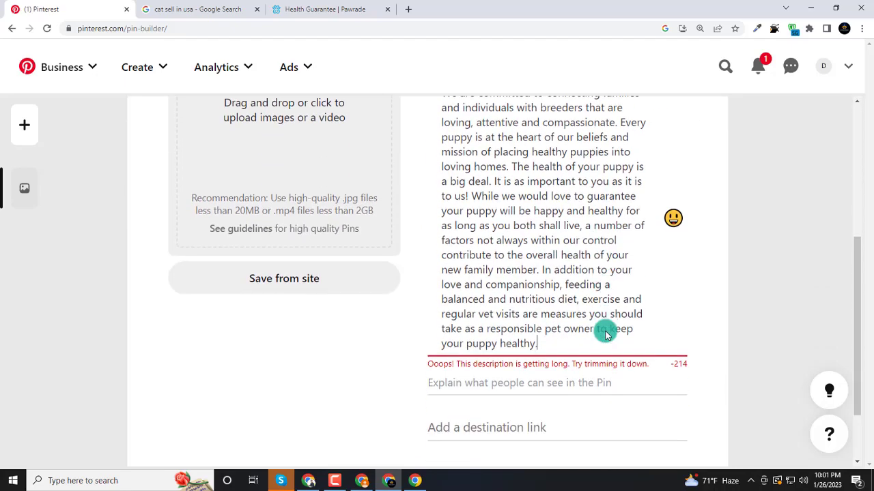
pyautogui.moveTo(571, 345)
pyautogui.mouseDown()
pyautogui.moveTo(505, 334)
pyautogui.moveTo(522, 271)
pyautogui.moveTo(544, 236)
pyautogui.moveTo(569, 225)
pyautogui.mouseUp()
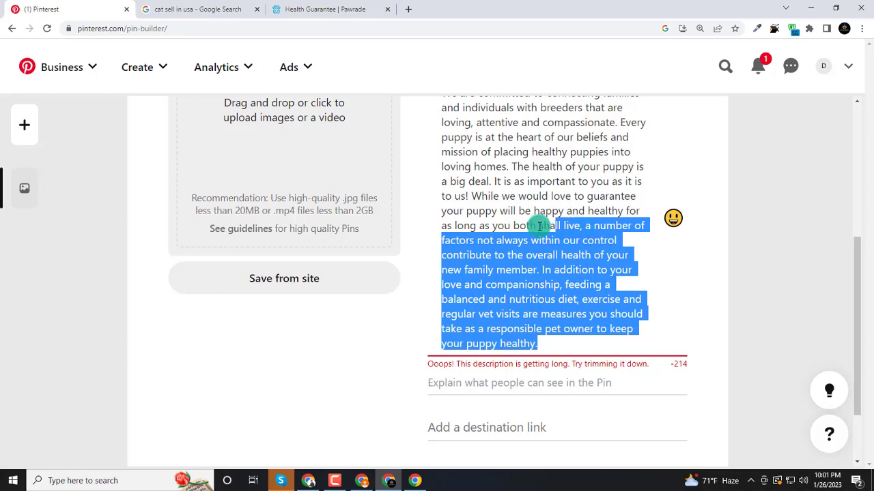
pyautogui.moveTo(496, 224); pyautogui.dragTo(470, 201)
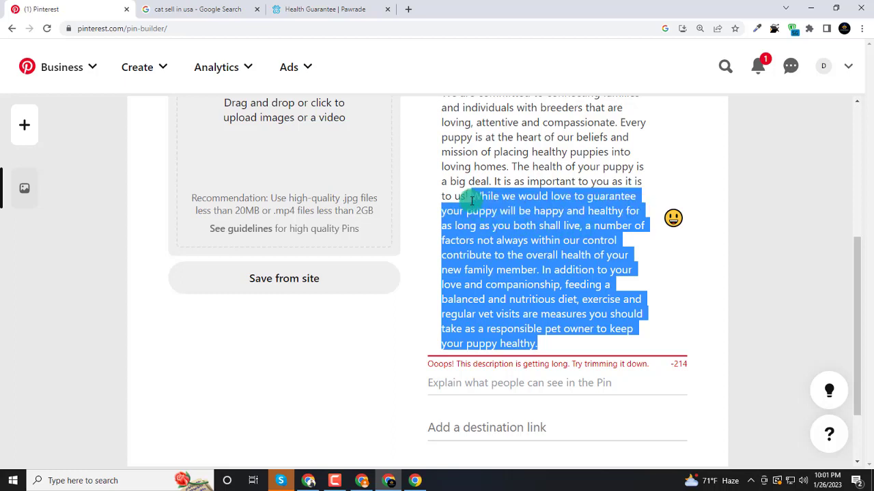
pyautogui.press('BackSpace')
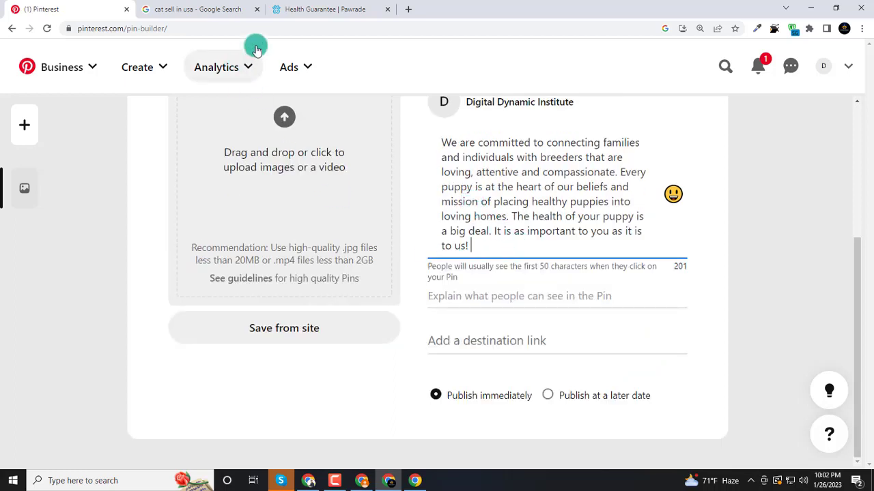
pyautogui.click(350, 10)
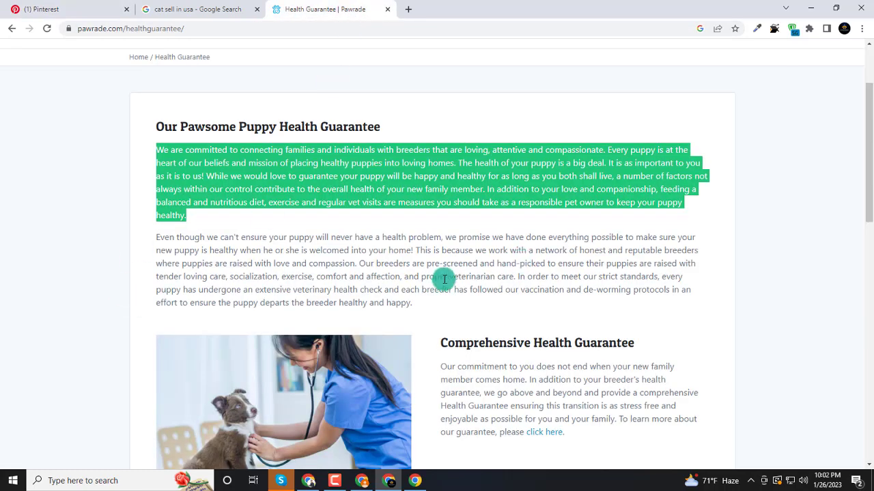
pyautogui.scroll(-1, 444, 282)
pyautogui.click(58, 5)
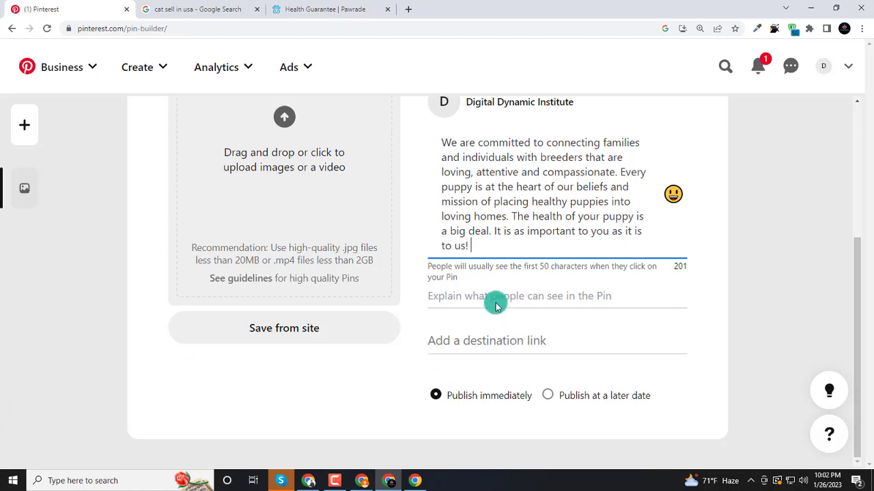
pyautogui.click(450, 341)
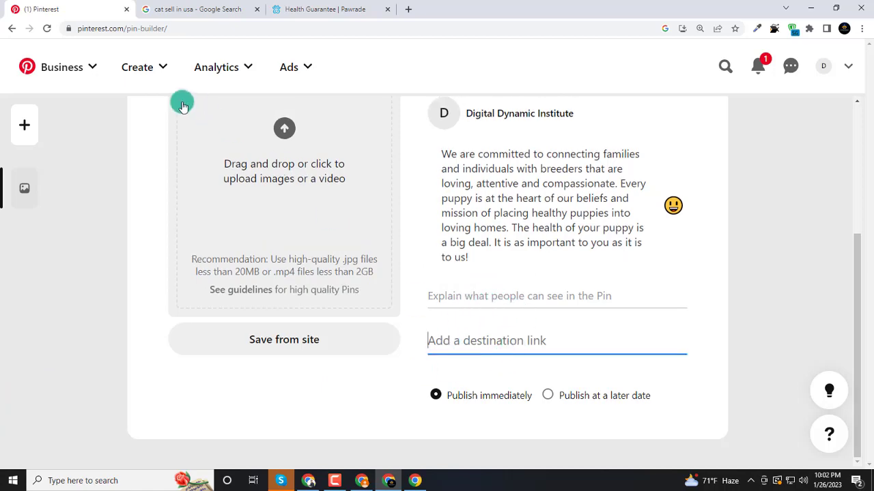
pyautogui.click(336, 5)
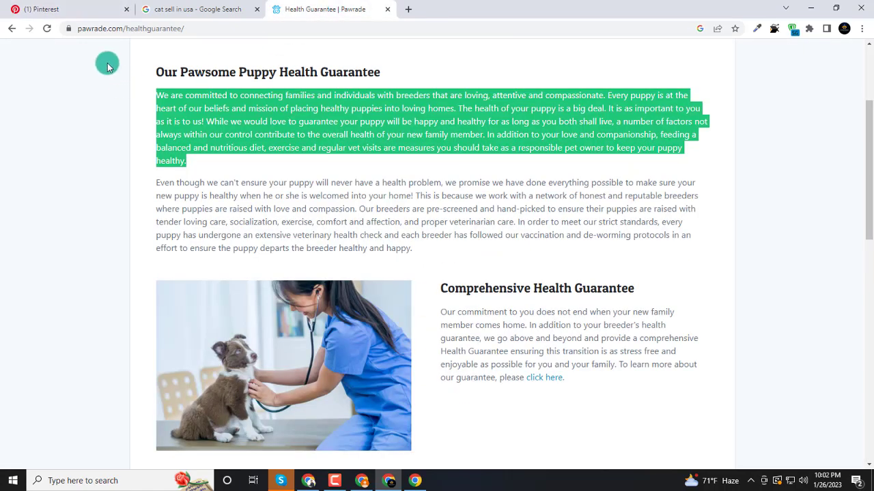
pyautogui.click(107, 30)
pyautogui.hotkey('ctrl', 'c')
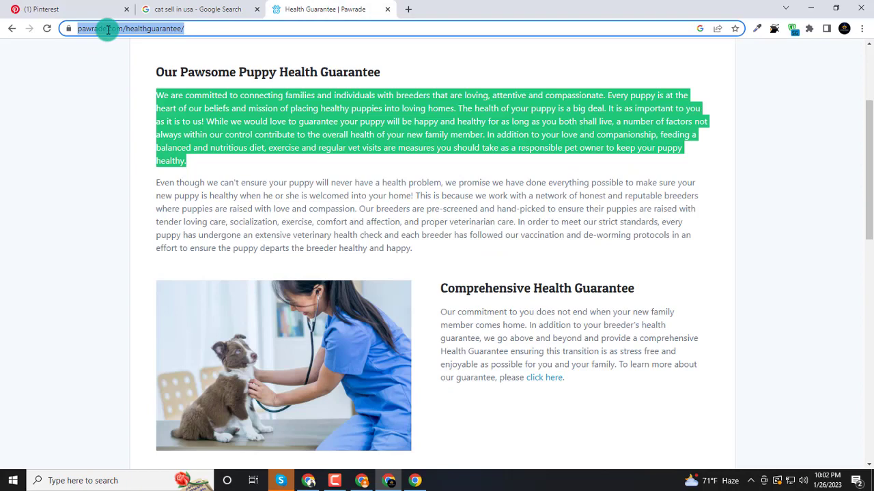
pyautogui.click(41, 8)
pyautogui.hotkey('ctrl', 'v')
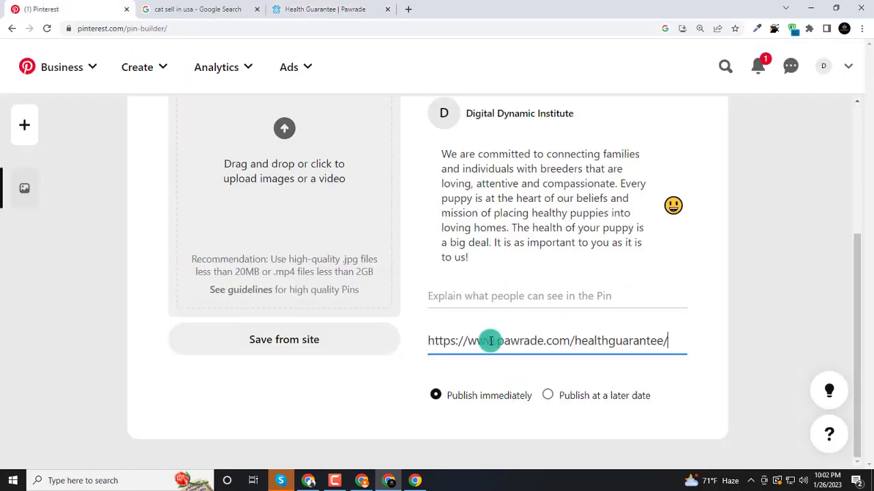
pyautogui.click(726, 339)
# Step: Try to publish the pin without an image, and open and cancel the image file selection
pyautogui.scroll(3, 716, 286)
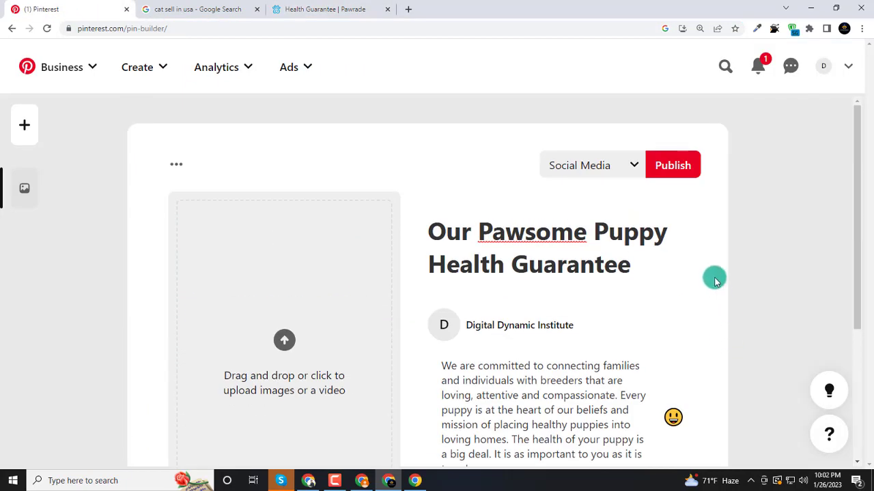
pyautogui.click(680, 176)
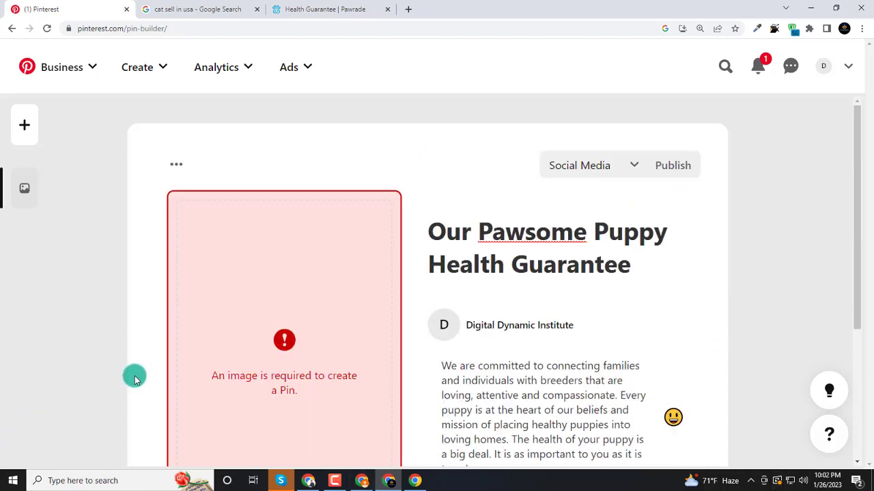
pyautogui.click(284, 350)
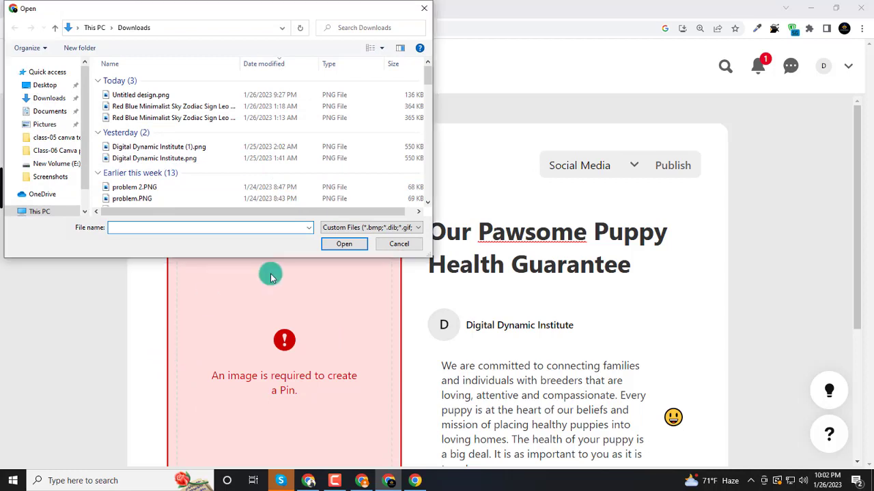
pyautogui.click(399, 244)
pyautogui.scroll(-1, 204, 286)
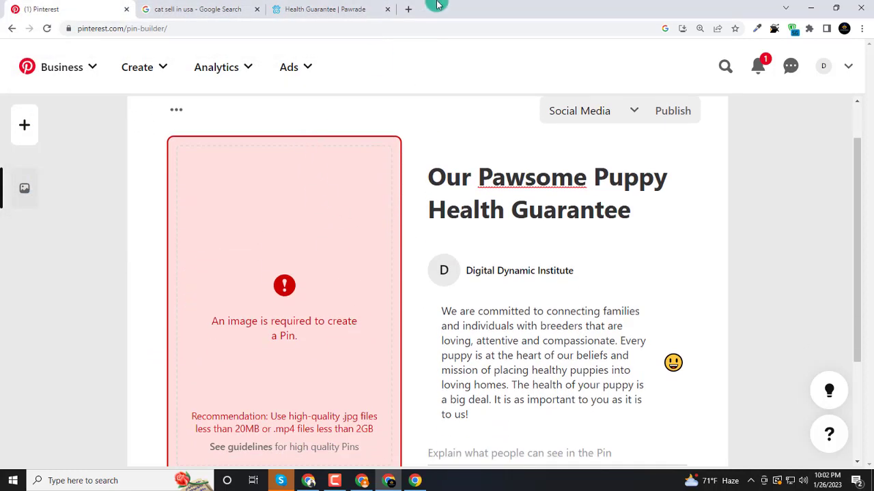
# Step: Search Google in a new tab for "pinterest pin size 2023" and examine the recommended width and height in pixels
pyautogui.click(407, 10)
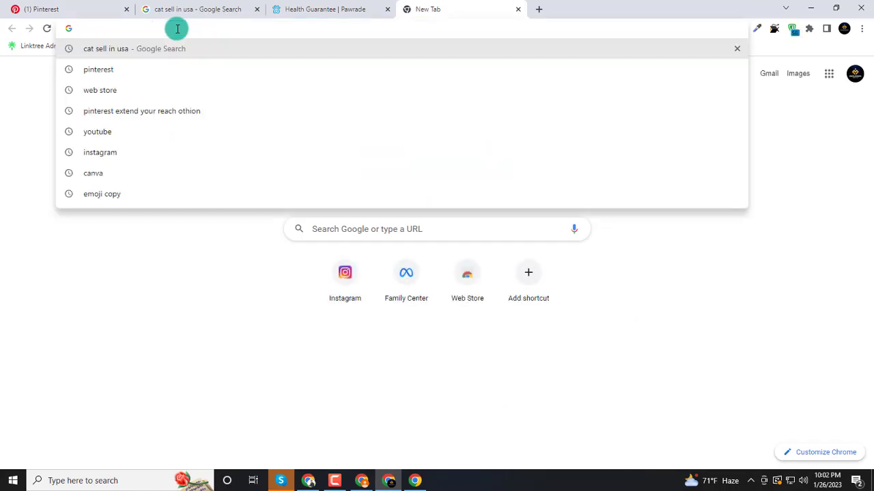
pyautogui.click(151, 70)
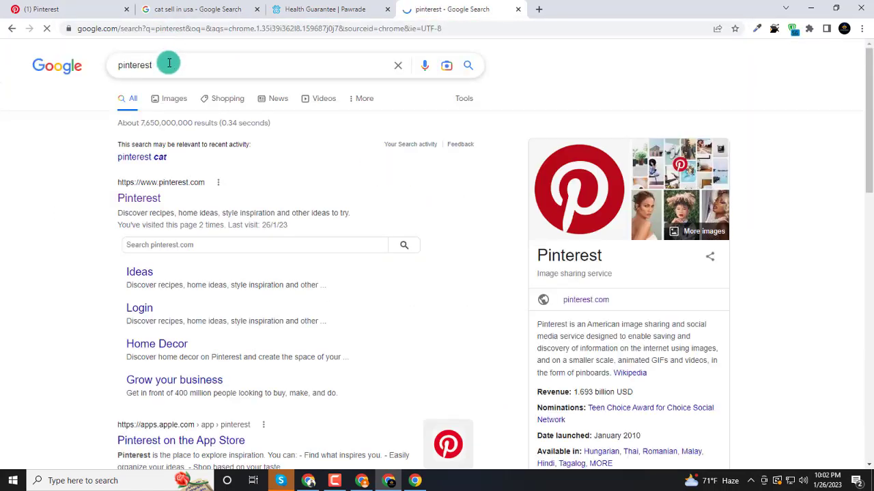
pyautogui.write('pin')
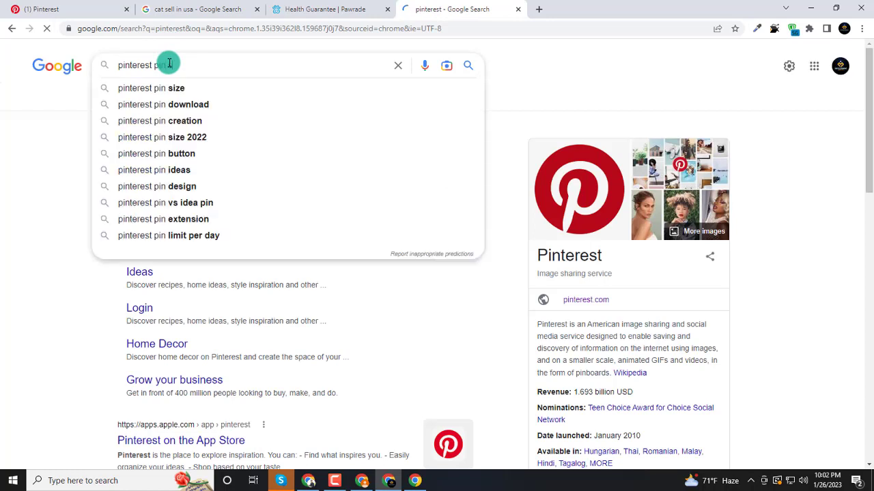
pyautogui.write(' size')
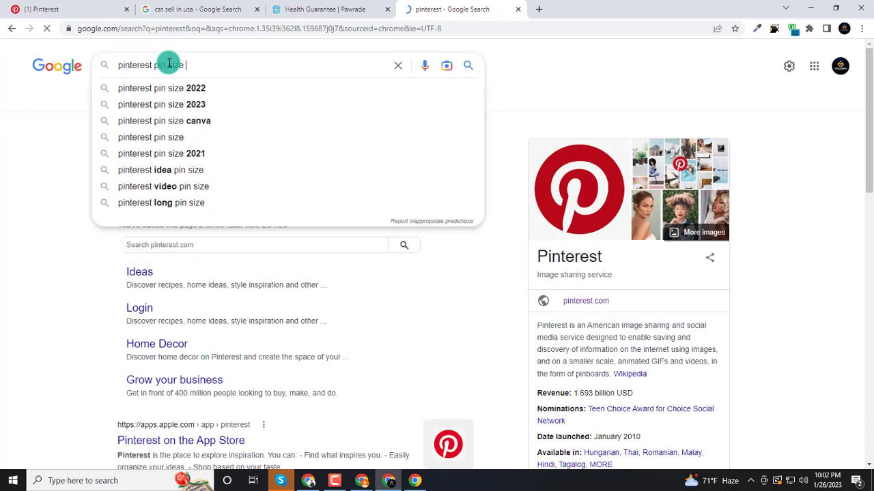
pyautogui.click(161, 103)
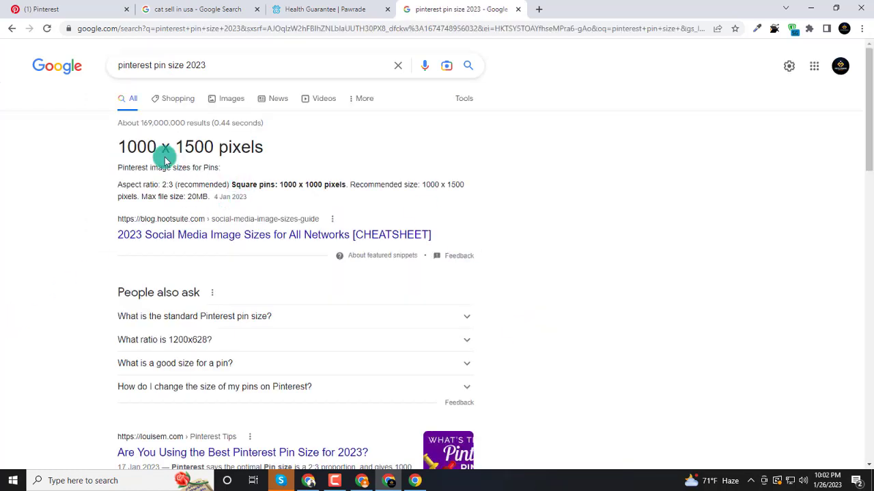
pyautogui.moveTo(159, 147); pyautogui.dragTo(106, 151)
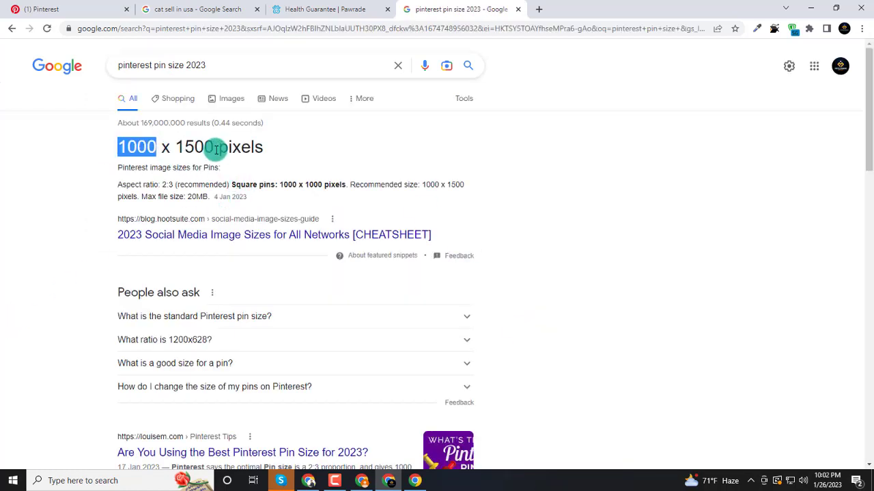
pyautogui.moveTo(216, 148); pyautogui.dragTo(187, 149)
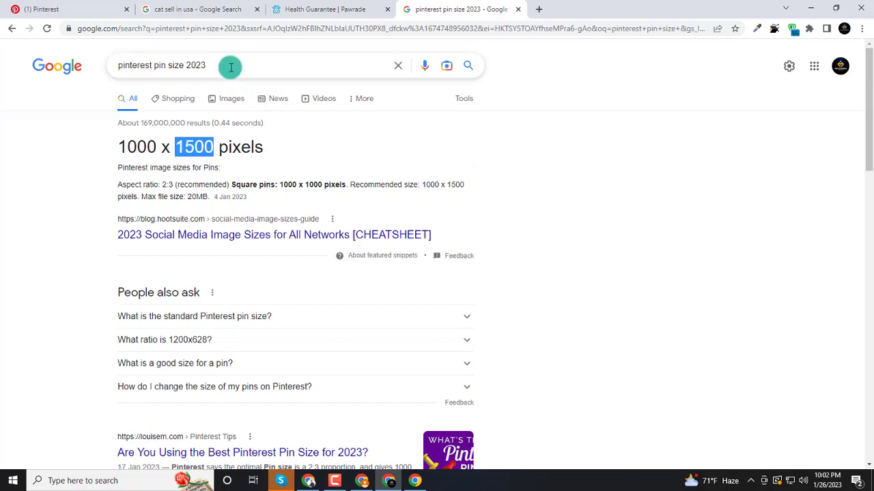
# Step: Return to the pin builder, upload Untitled design.png from Downloads as the pin's image, and review the filled-in pin
pyautogui.click(40, 9)
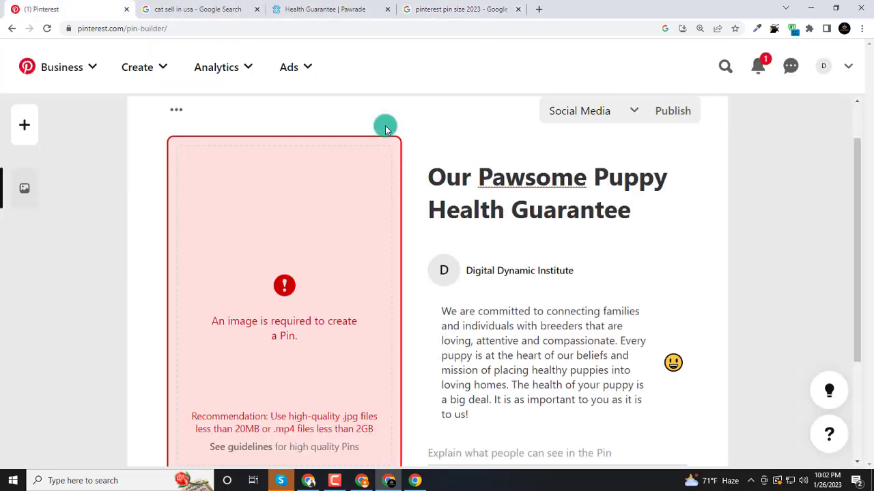
pyautogui.scroll(-2, 321, 301)
pyautogui.click(299, 321)
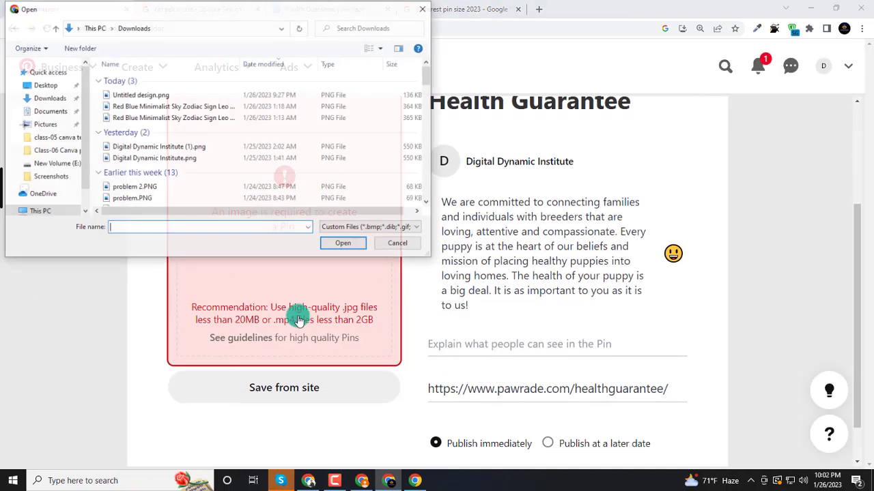
pyautogui.click(146, 107)
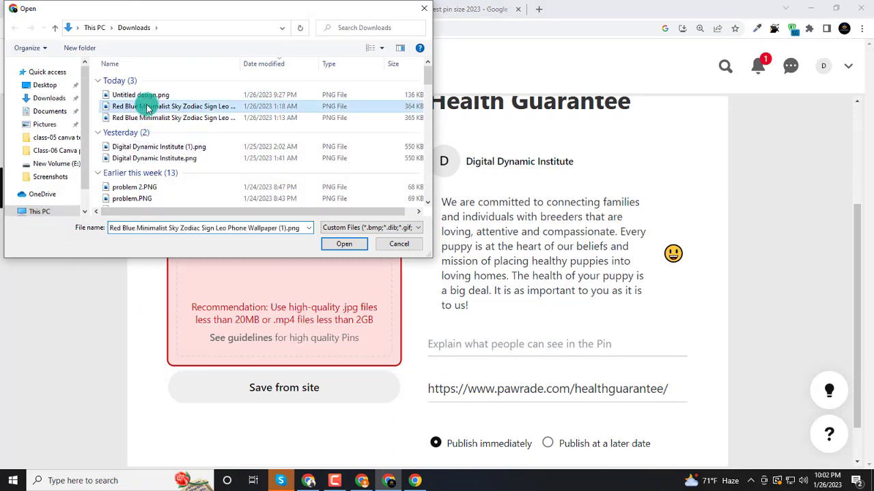
pyautogui.click(151, 95)
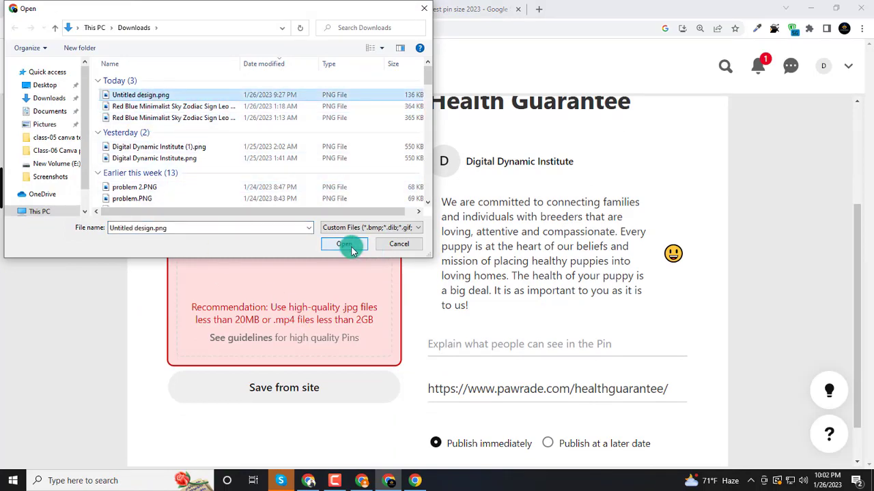
pyautogui.click(346, 244)
pyautogui.scroll(3, 233, 287)
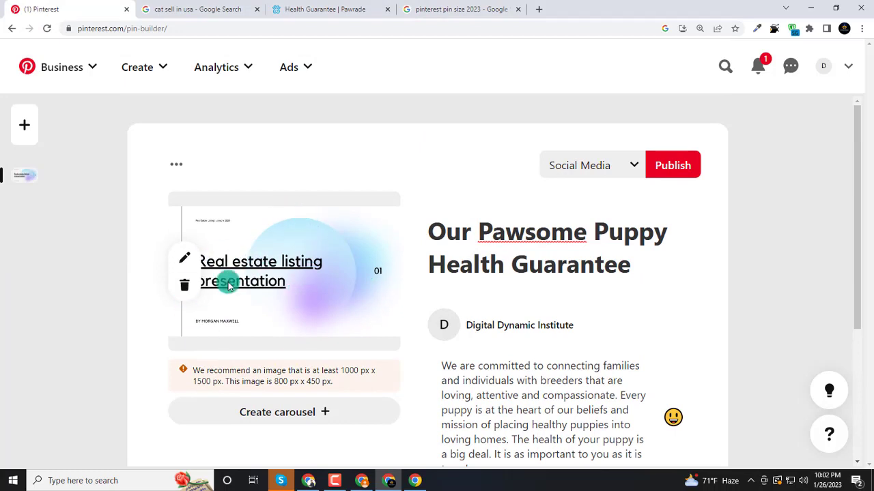
pyautogui.scroll(-3, 260, 287)
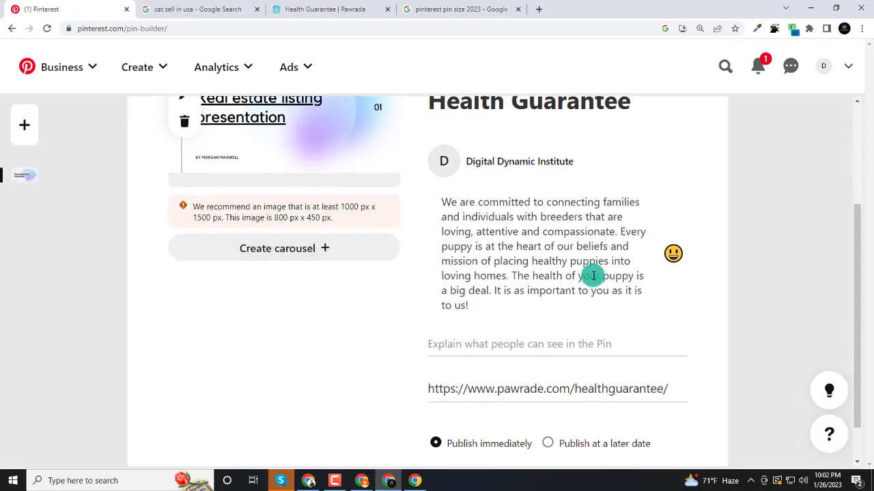
pyautogui.scroll(-1, 425, 285)
pyautogui.scroll(4, 577, 286)
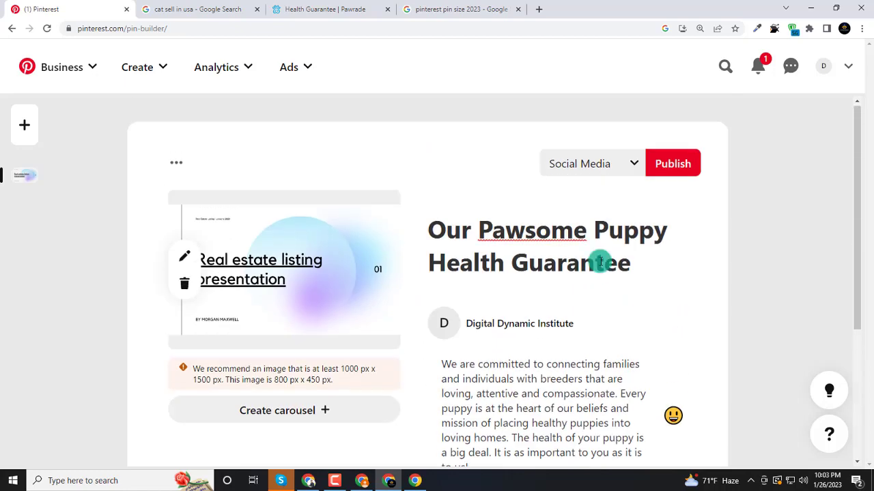
# Step: Publish the pin to the Social Media board, and open the published pin from that board on the profile
pyautogui.click(680, 168)
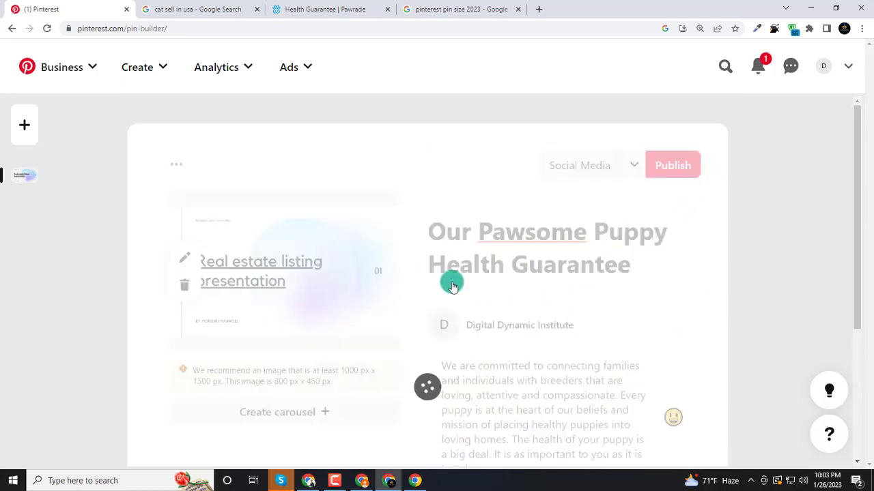
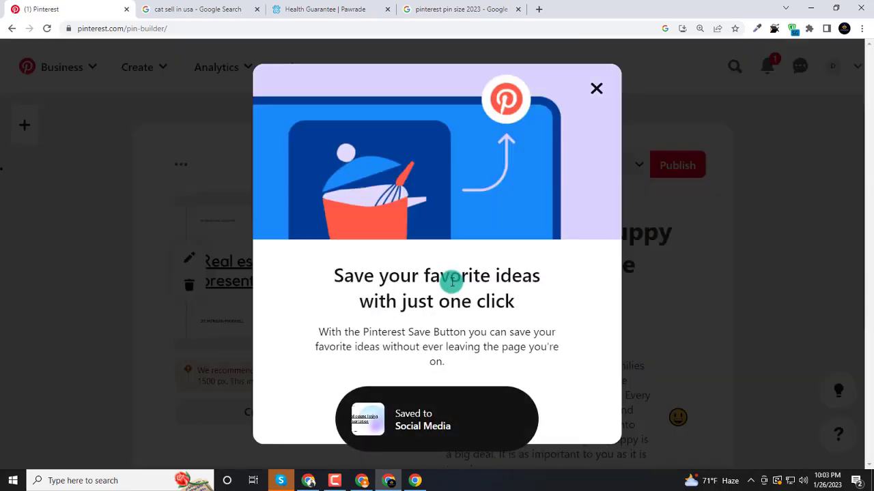
pyautogui.click(595, 88)
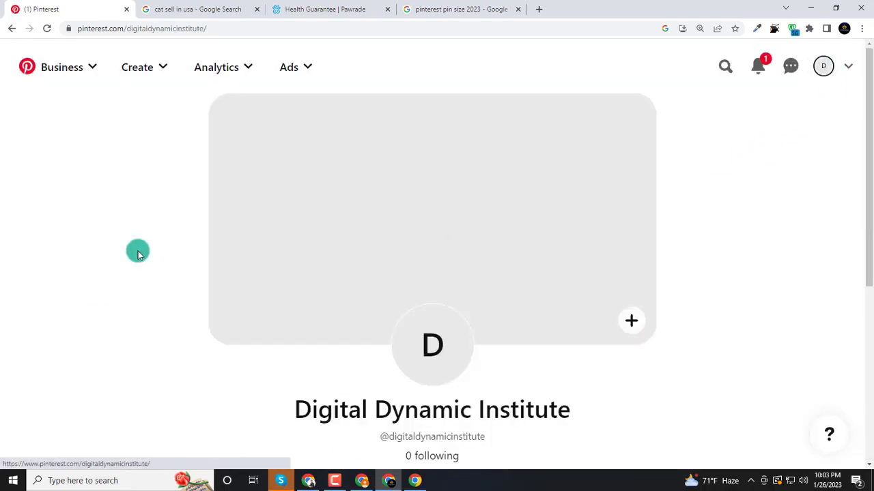
pyautogui.scroll(-3, 178, 247)
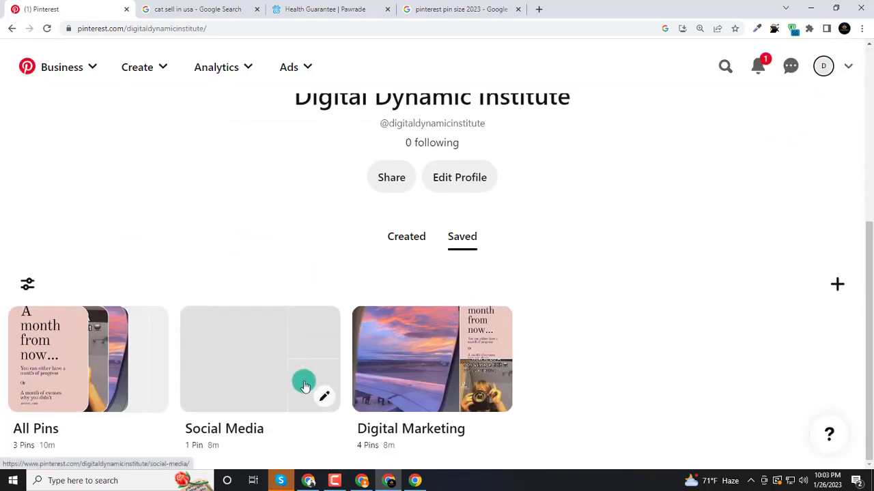
pyautogui.click(264, 382)
pyautogui.scroll(-2, 635, 334)
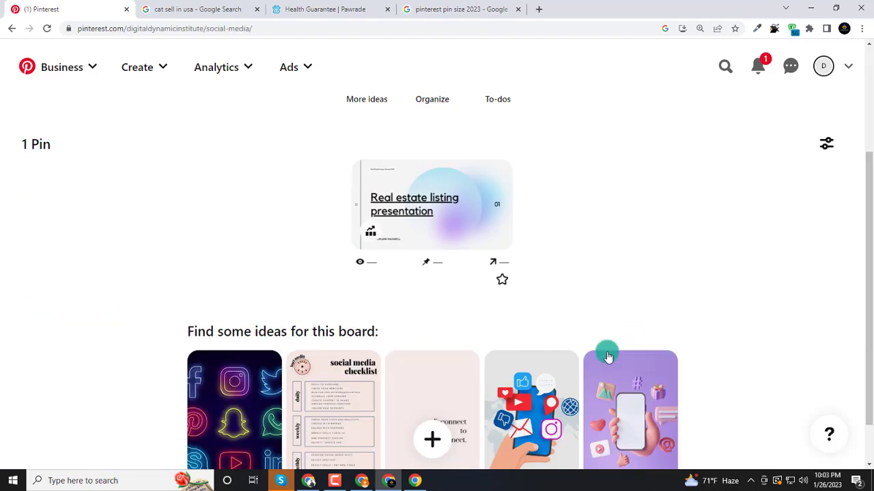
pyautogui.click(429, 201)
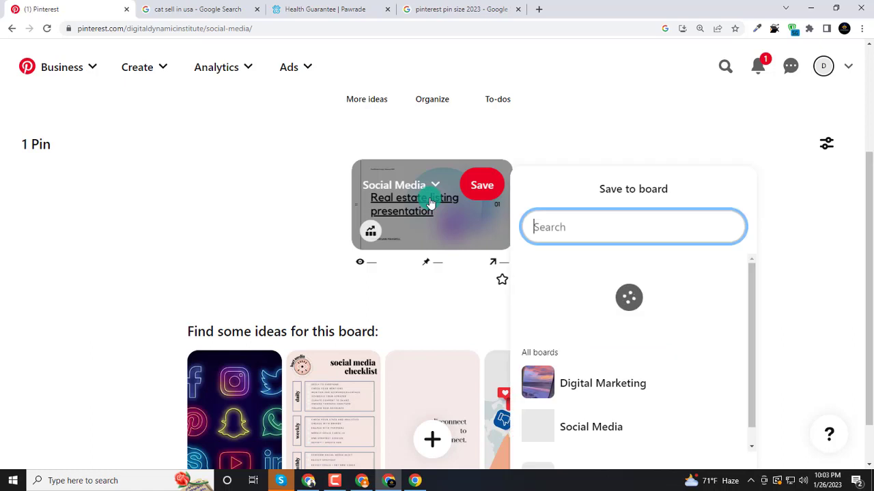
pyautogui.click(401, 225)
pyautogui.click(400, 230)
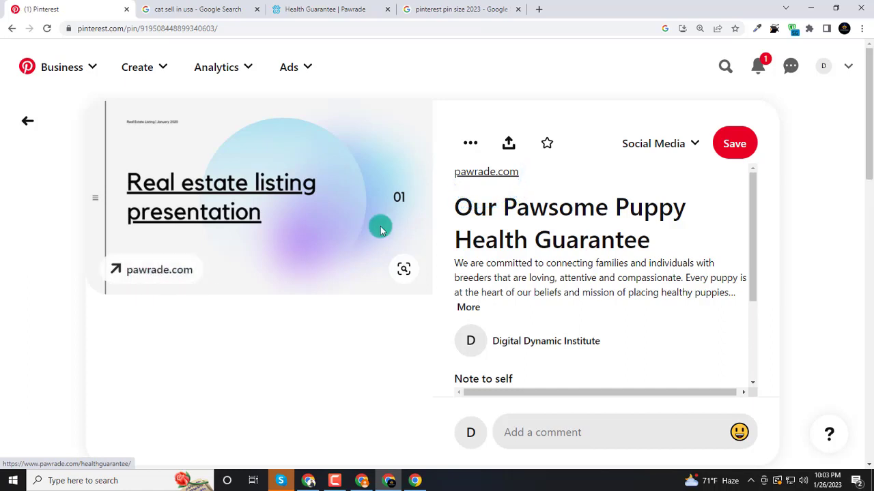
# Step: Examine the published pin's full description and follow its pawrade.com link to compare the text on the Health Guarantee page
pyautogui.click(469, 307)
pyautogui.moveTo(591, 328); pyautogui.dragTo(458, 265)
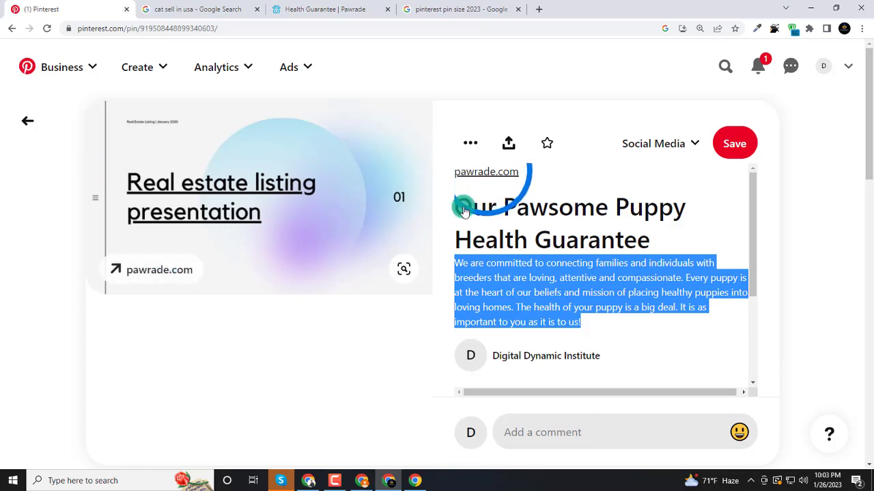
pyautogui.click(481, 176)
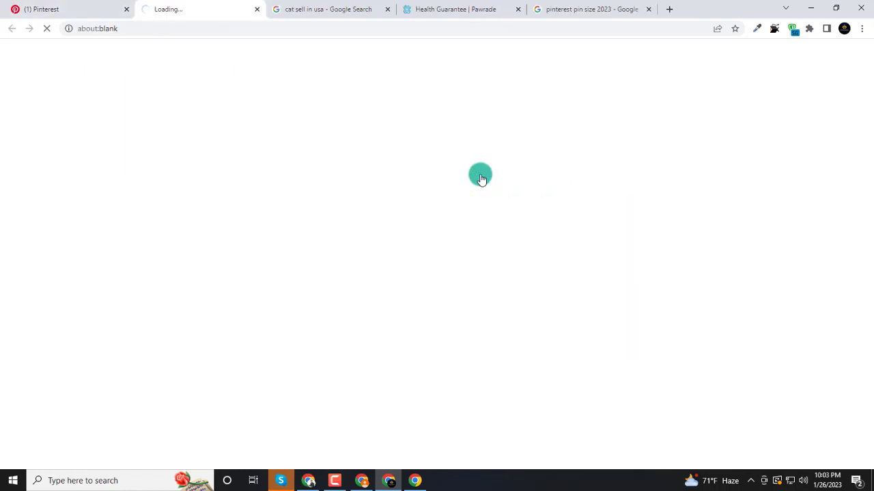
pyautogui.click(424, 9)
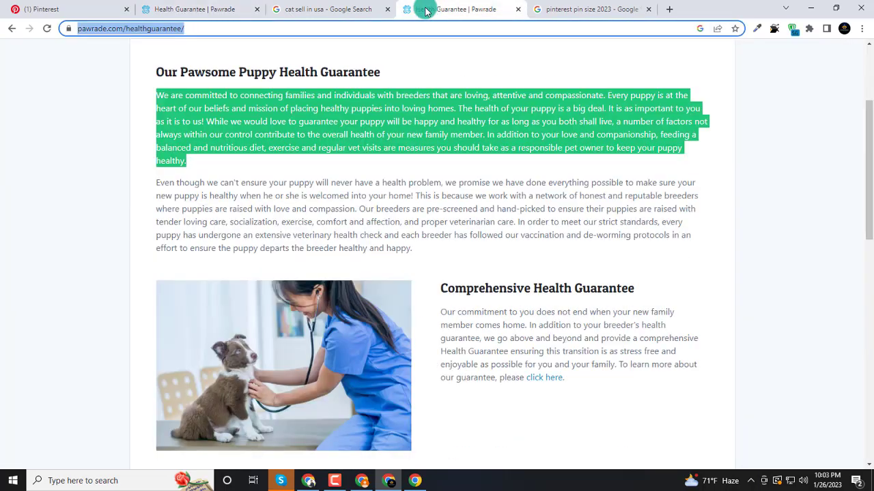
pyautogui.click(168, 9)
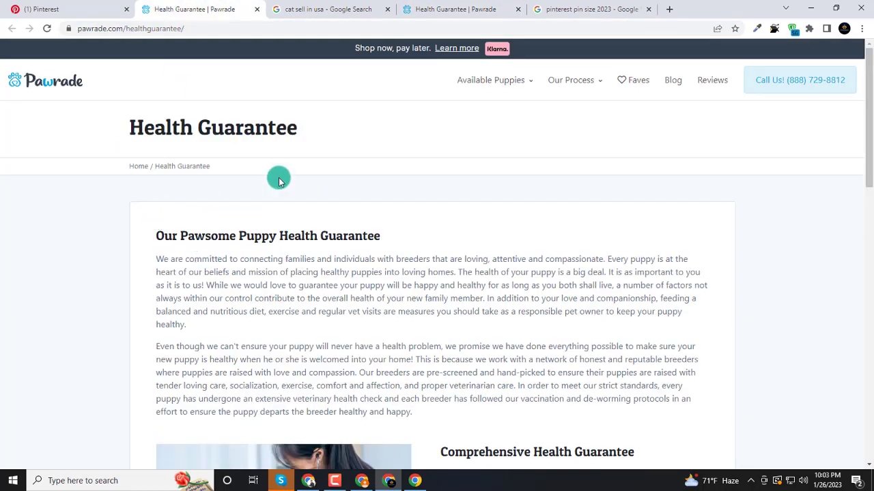
pyautogui.scroll(-2, 197, 201)
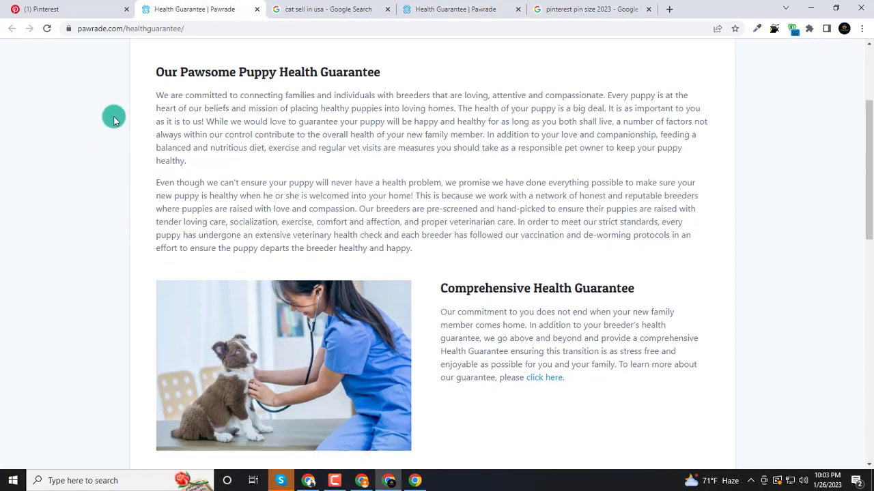
pyautogui.moveTo(156, 92); pyautogui.dragTo(571, 255)
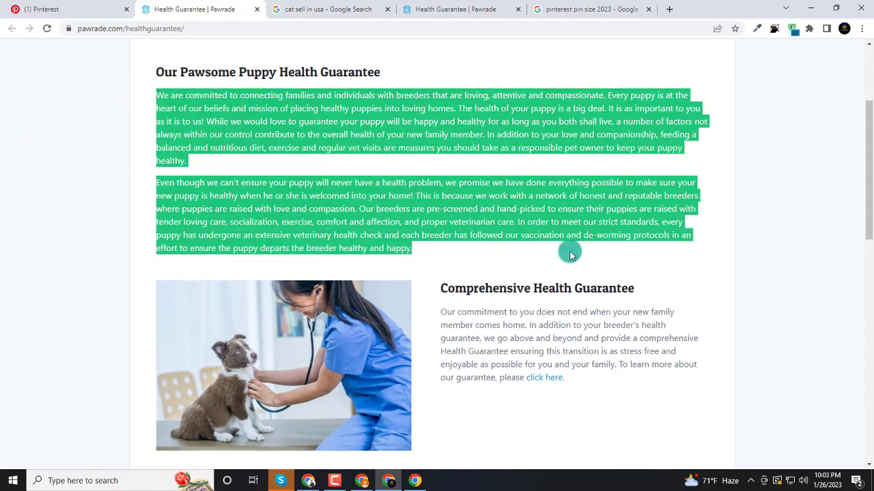
pyautogui.scroll(2, 512, 157)
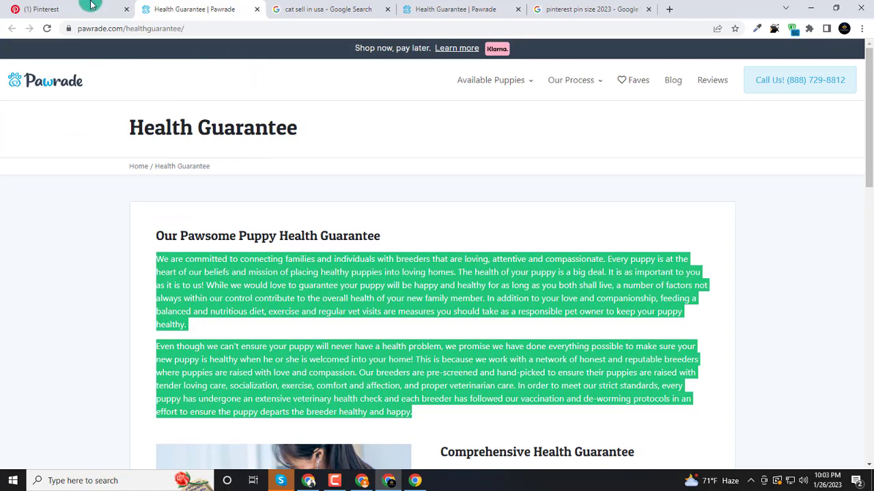
pyautogui.click(91, 5)
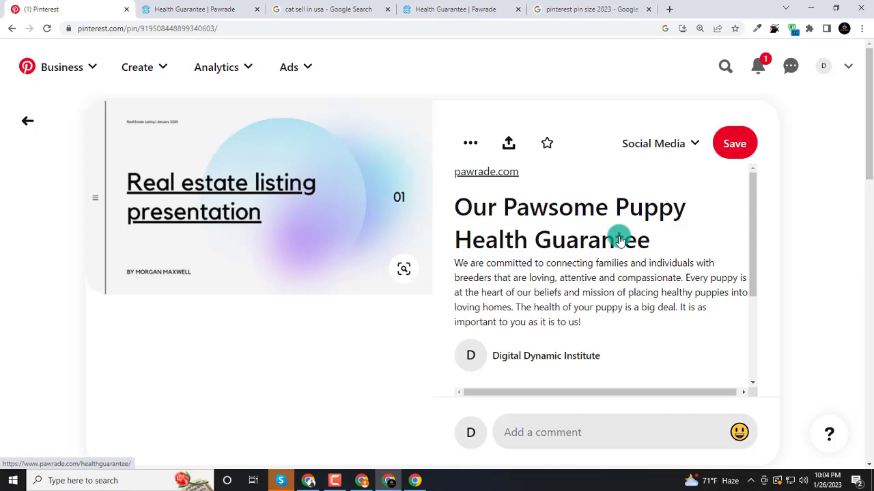
# Step: Open Pawrade's Our No Puppy Mill Pledge page and copy its heading "Take a stand against puppy mills"
pyautogui.click(435, 9)
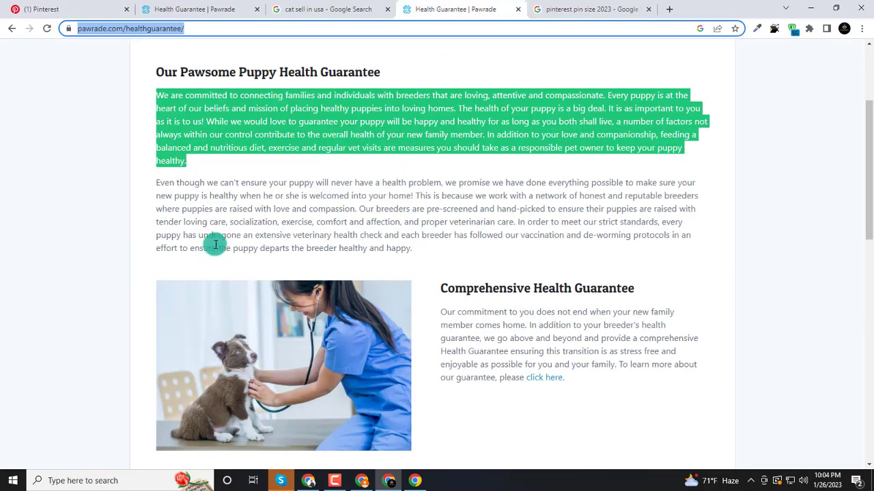
pyautogui.scroll(-2, 82, 155)
pyautogui.scroll(3, 82, 155)
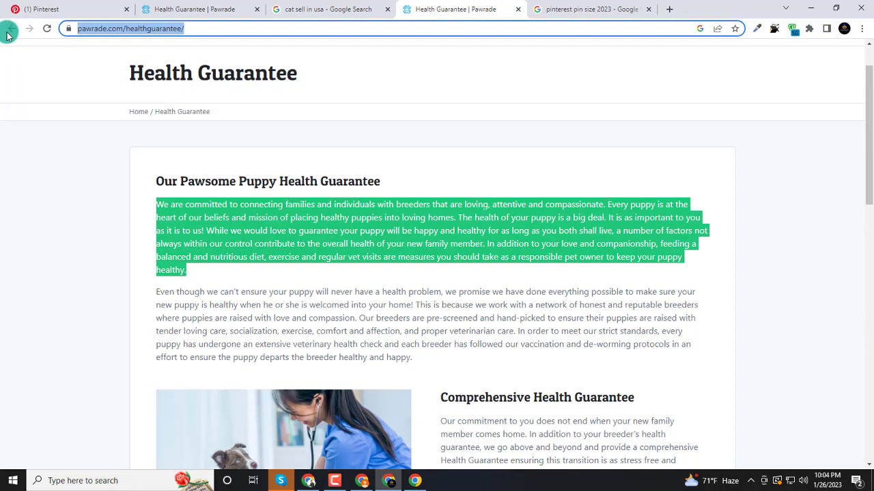
pyautogui.click(9, 33)
pyautogui.click(363, 387)
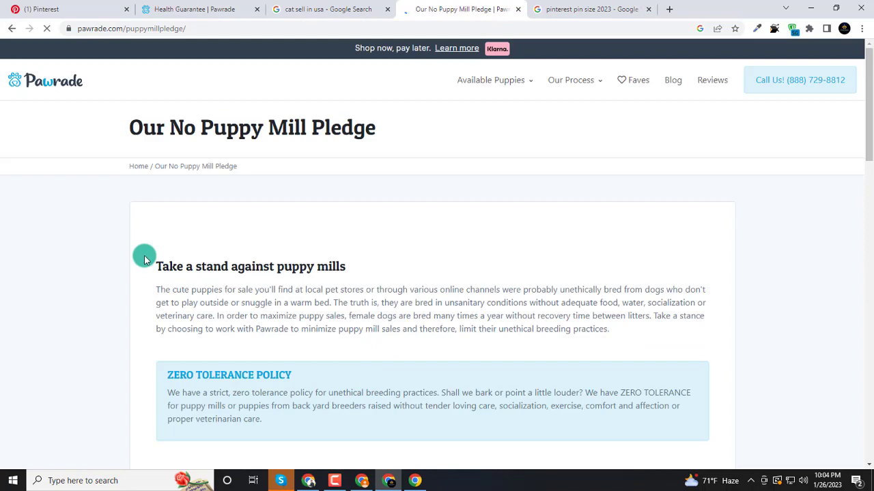
pyautogui.moveTo(145, 263); pyautogui.dragTo(371, 273)
pyautogui.hotkey('ctrl', 'c')
# Step: Return to Pinterest, start a new pin, and select Social Media as its board
pyautogui.click(41, 9)
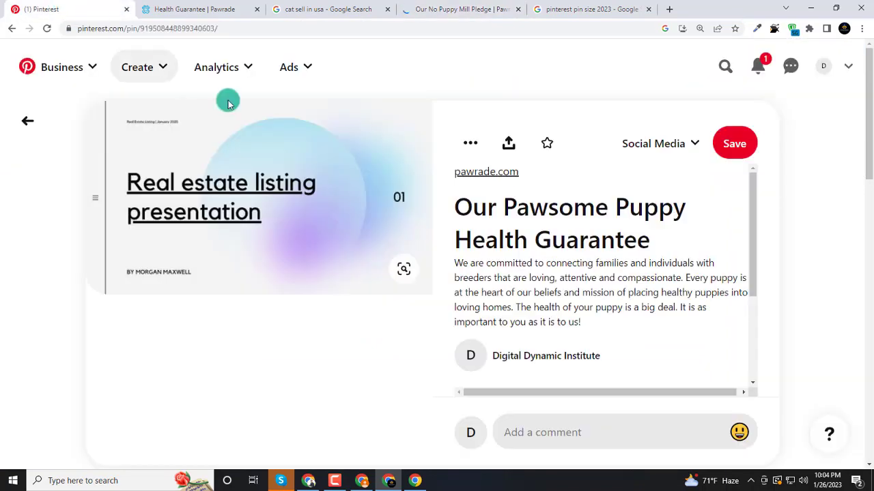
pyautogui.click(824, 67)
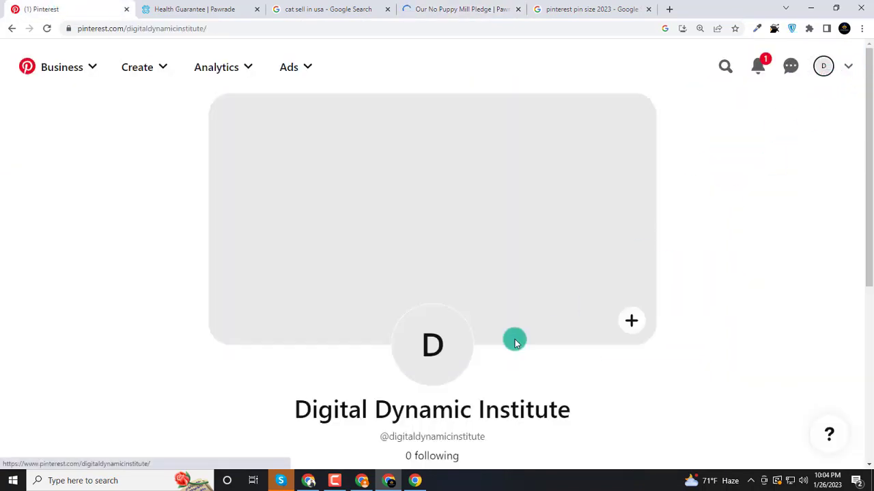
pyautogui.scroll(-3, 413, 388)
pyautogui.click(837, 378)
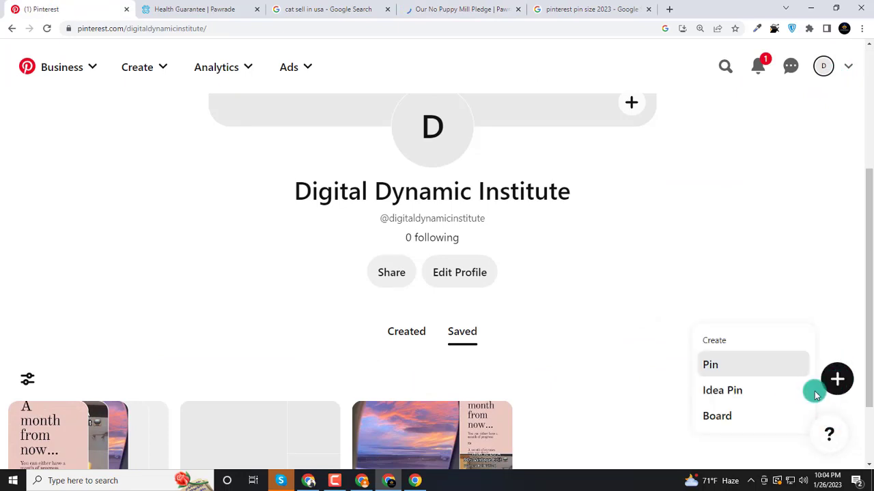
pyautogui.click(117, 68)
pyautogui.click(142, 109)
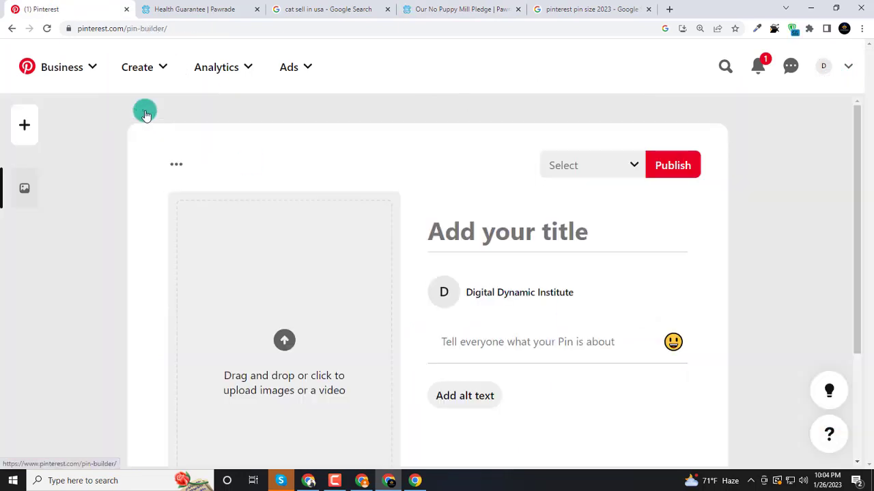
pyautogui.click(617, 167)
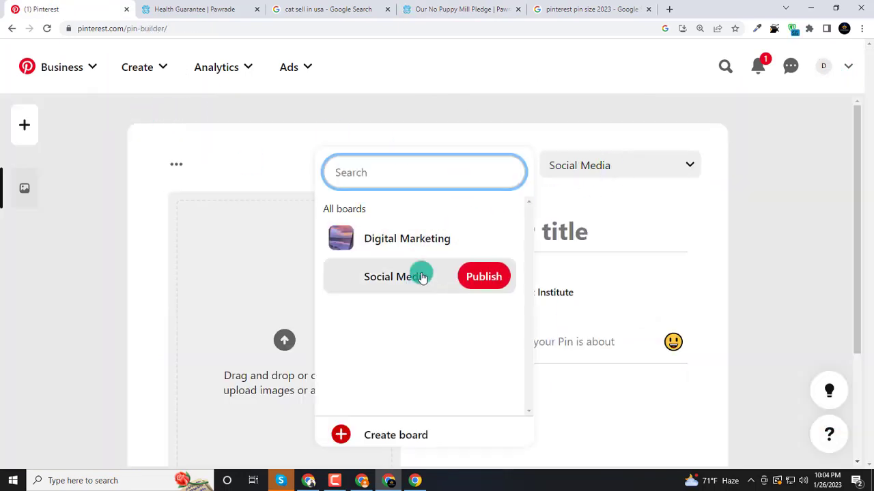
pyautogui.click(675, 172)
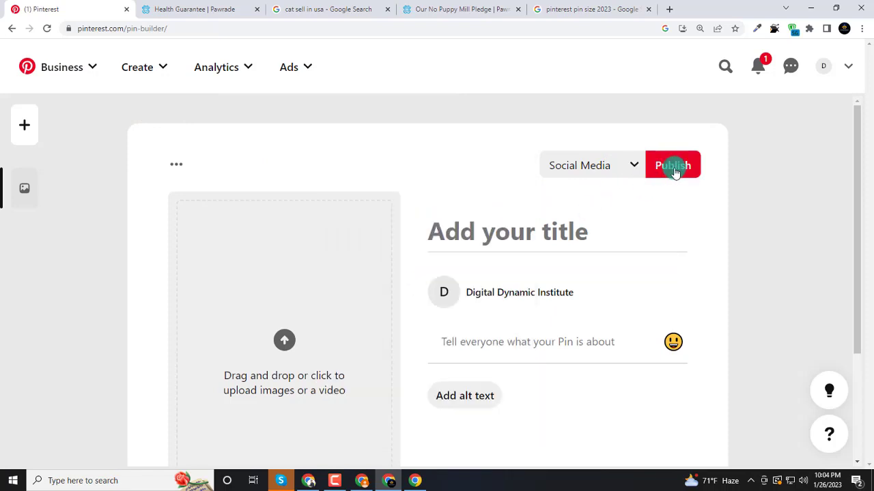
pyautogui.click(629, 171)
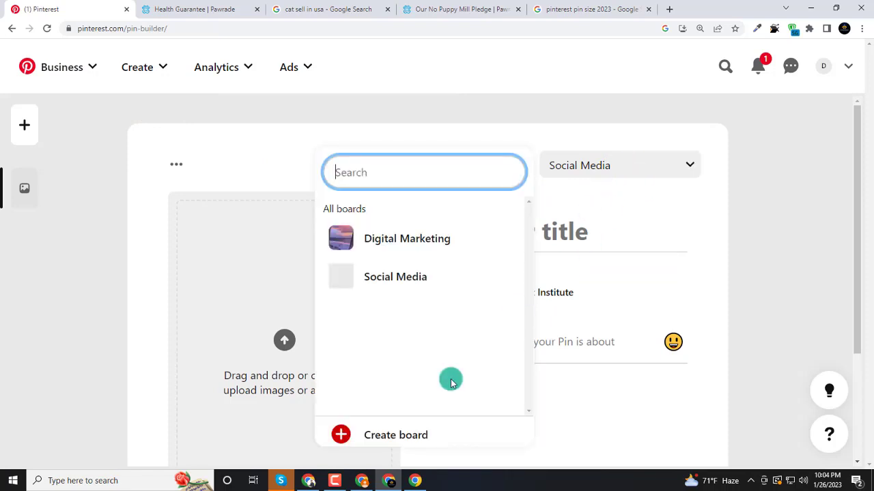
pyautogui.click(669, 209)
# Step: Title the pin "Take a stand against puppy mills" and copy that section's paragraph up to "work with Pawrade" into its description
pyautogui.click(477, 242)
pyautogui.hotkey('ctrl', 'v')
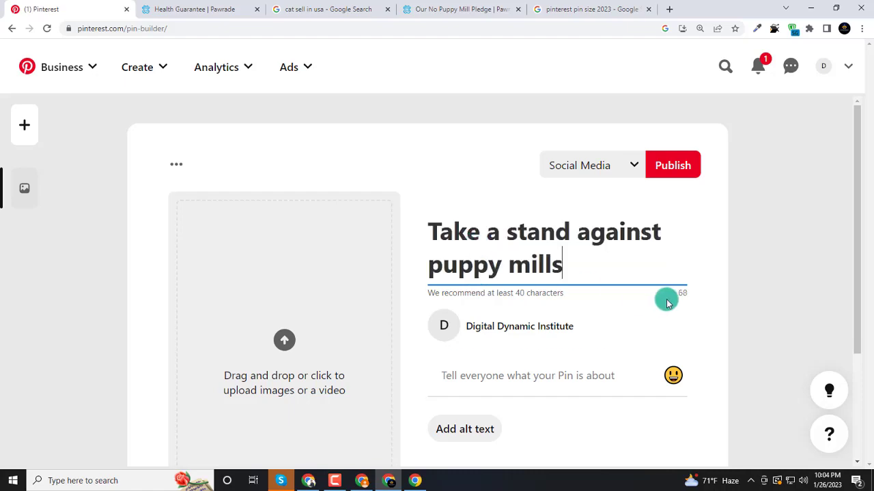
pyautogui.click(198, 10)
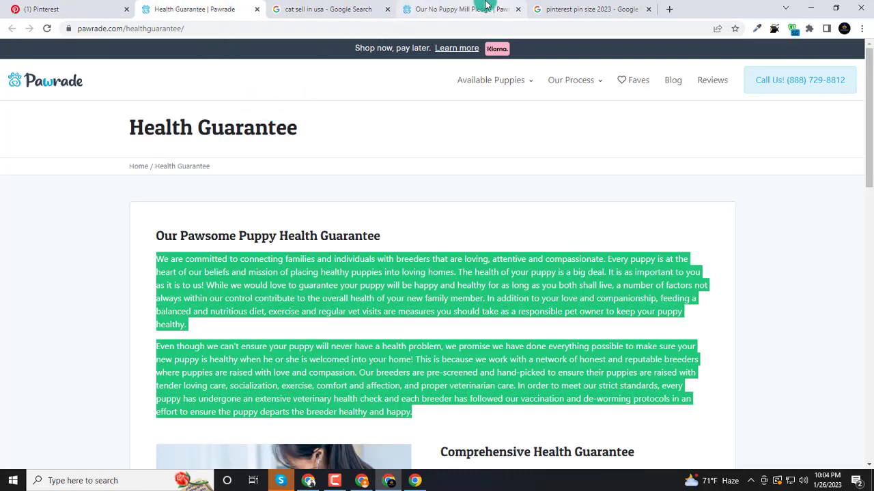
pyautogui.click(456, 9)
pyautogui.scroll(-4, 323, 241)
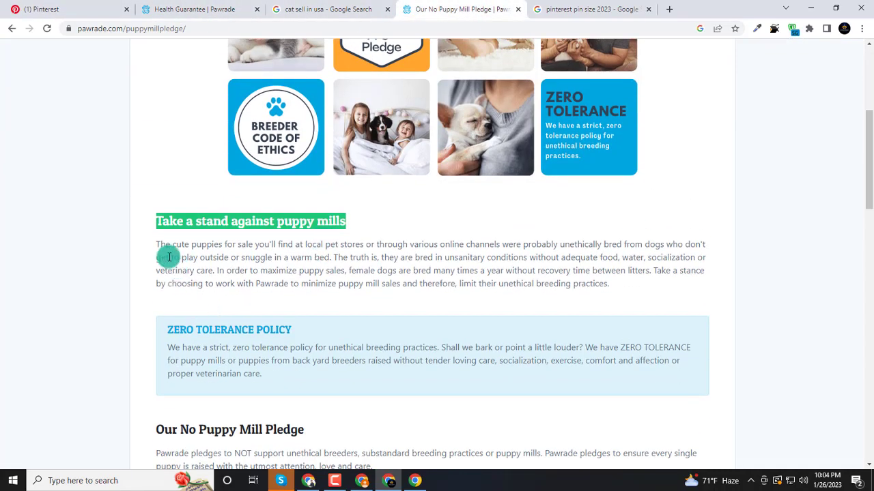
pyautogui.moveTo(158, 243); pyautogui.dragTo(309, 287)
pyautogui.hotkey('ctrl', 'c')
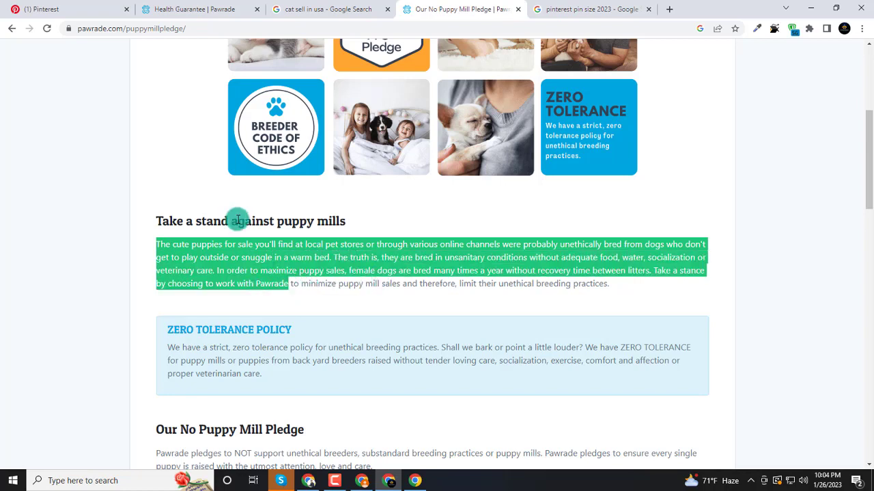
pyautogui.click(60, 9)
pyautogui.click(496, 377)
pyautogui.hotkey('ctrl', 'v')
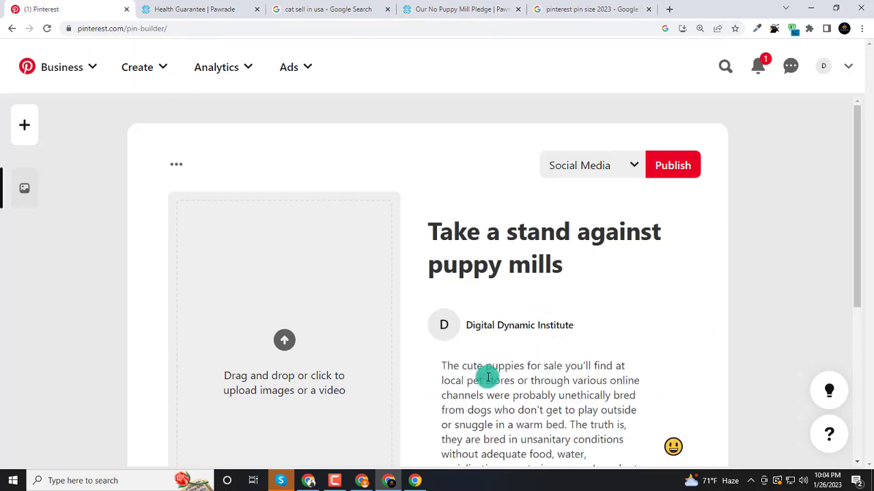
pyautogui.scroll(-3, 712, 343)
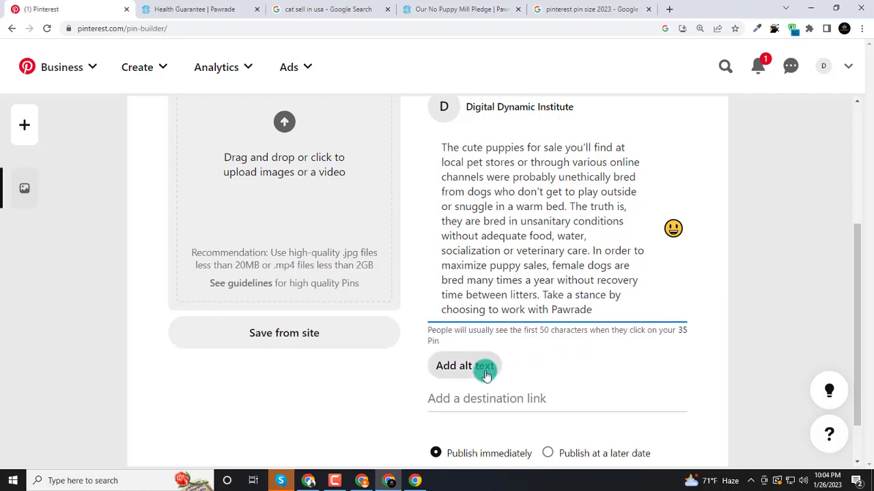
pyautogui.scroll(-1, 579, 362)
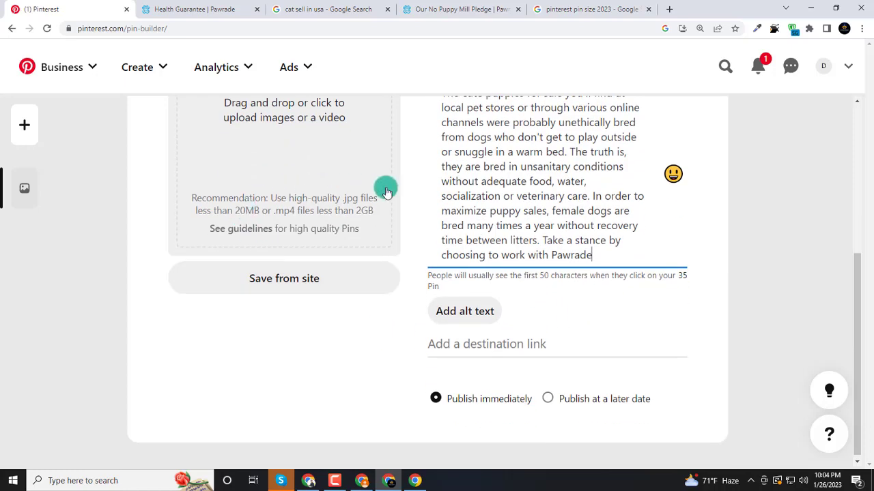
pyautogui.click(456, 351)
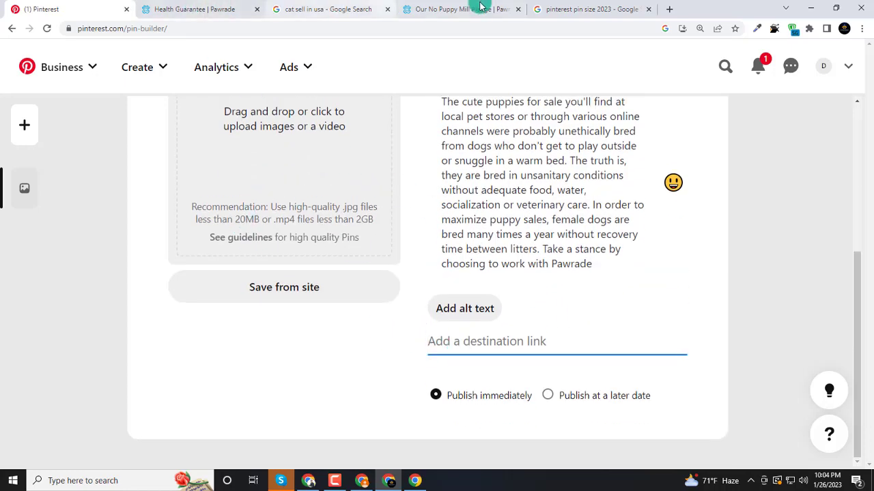
pyautogui.click(450, 8)
pyautogui.scroll(4, 97, 132)
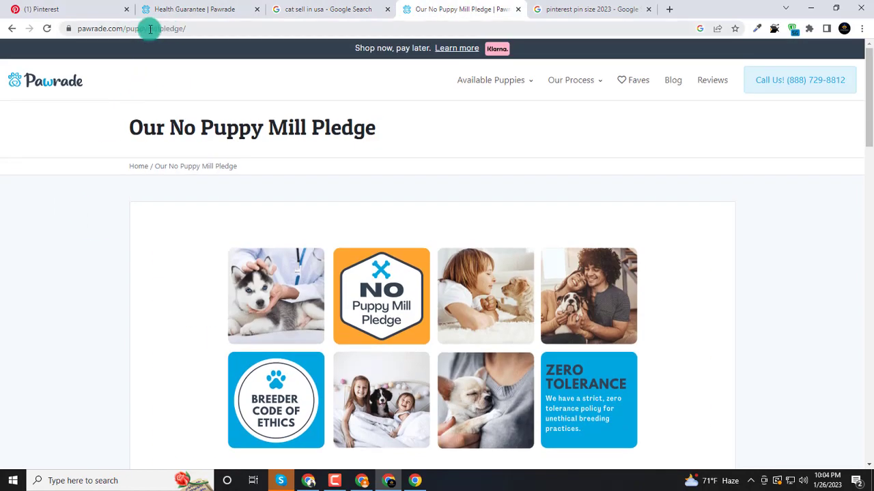
pyautogui.click(150, 29)
pyautogui.click(51, 5)
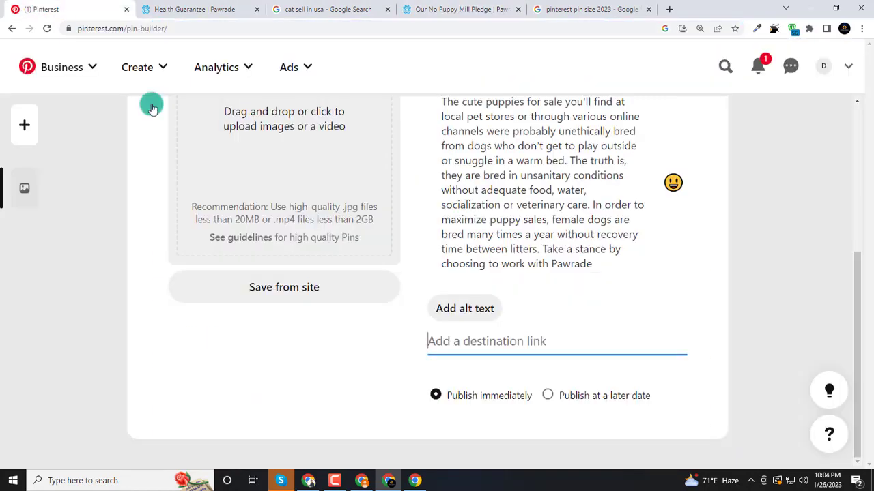
pyautogui.write('https://www.pawrade.com/puppymillpledge/')
pyautogui.click(215, 362)
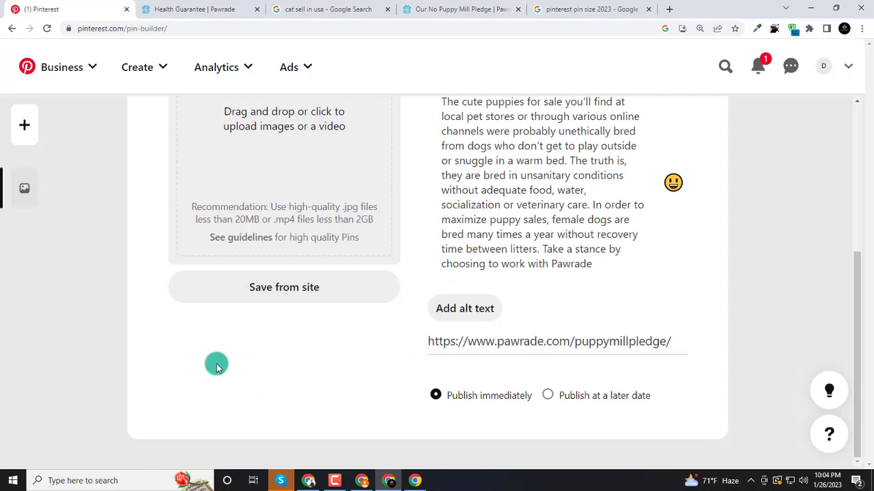
# Step: Upload "Red Blue Minimalist Sky Zodiac Sign Leo Phone Wallpaper (1).png" from Downloads as the pin's image and publish the pin
pyautogui.scroll(3, 276, 243)
pyautogui.click(276, 243)
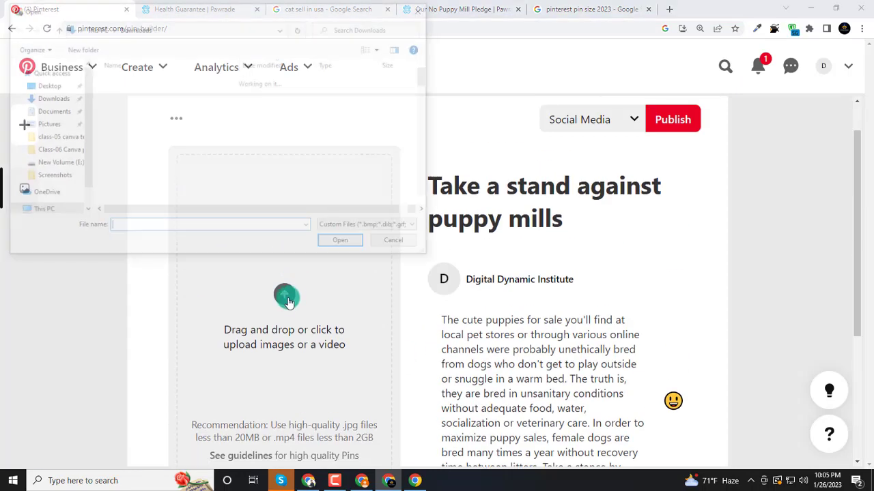
pyautogui.click(133, 107)
pyautogui.click(344, 243)
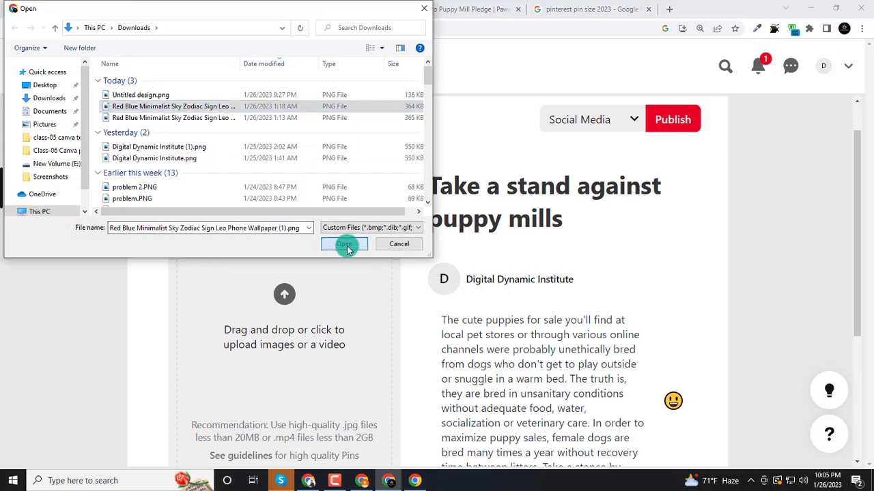
pyautogui.scroll(-3, 597, 292)
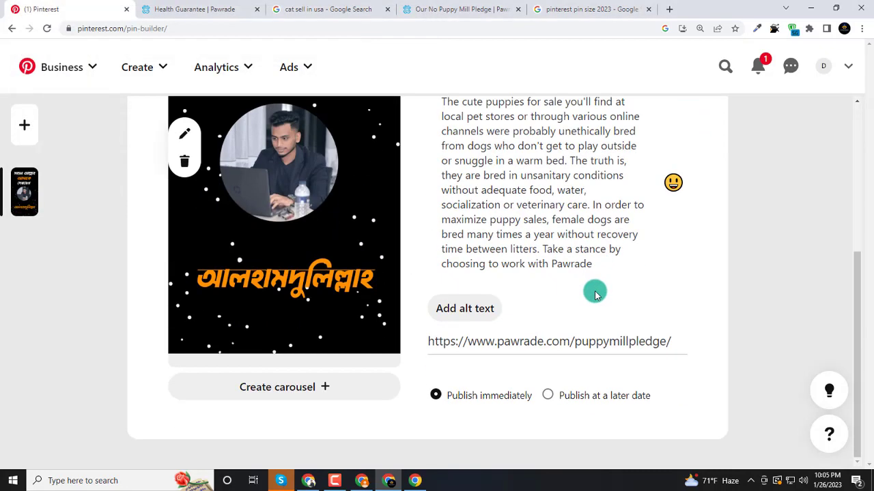
pyautogui.scroll(4, 602, 332)
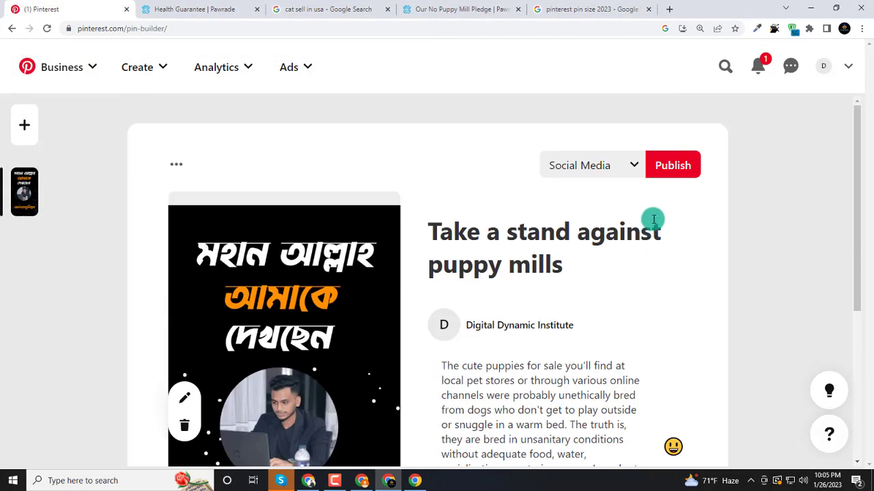
pyautogui.click(664, 170)
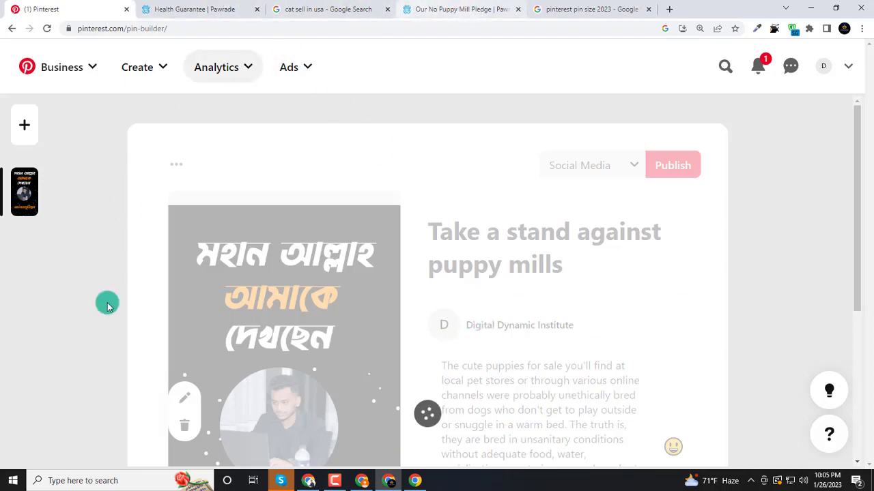
# Step: Review the "Take a stand against puppy mills" section on the Our No Puppy Mill Pledge page and return to Pinterest
pyautogui.click(471, 10)
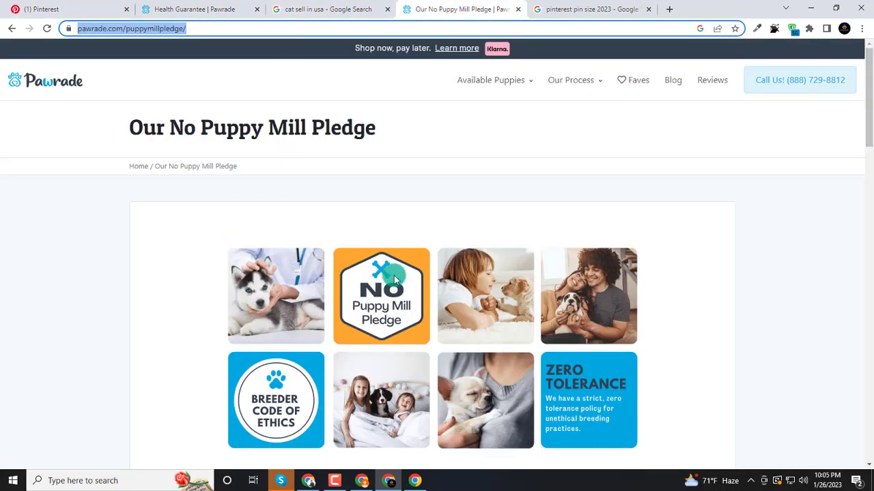
pyautogui.scroll(-3, 393, 275)
pyautogui.moveTo(288, 338); pyautogui.dragTo(155, 300)
pyautogui.click(63, 8)
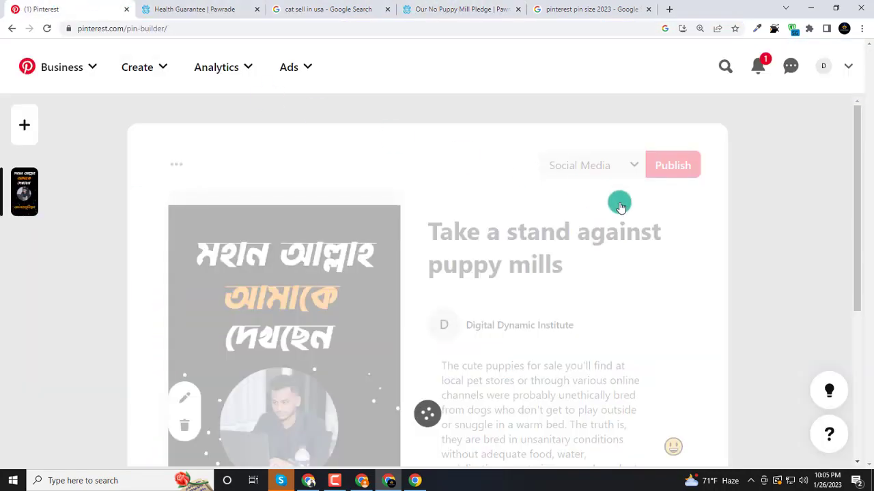
# Step: Switch to the Google Meet call, ignore the infinity mirror notice, and return to the Pinterest window
pyautogui.click(309, 480)
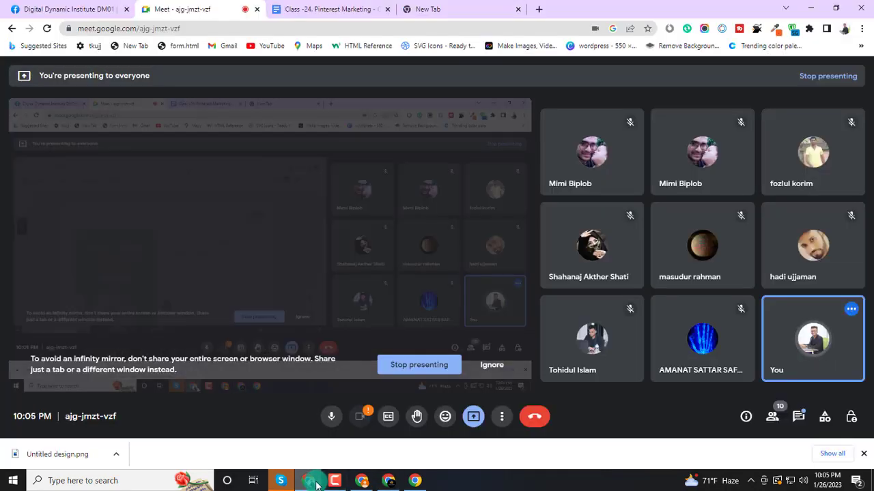
pyautogui.click(490, 368)
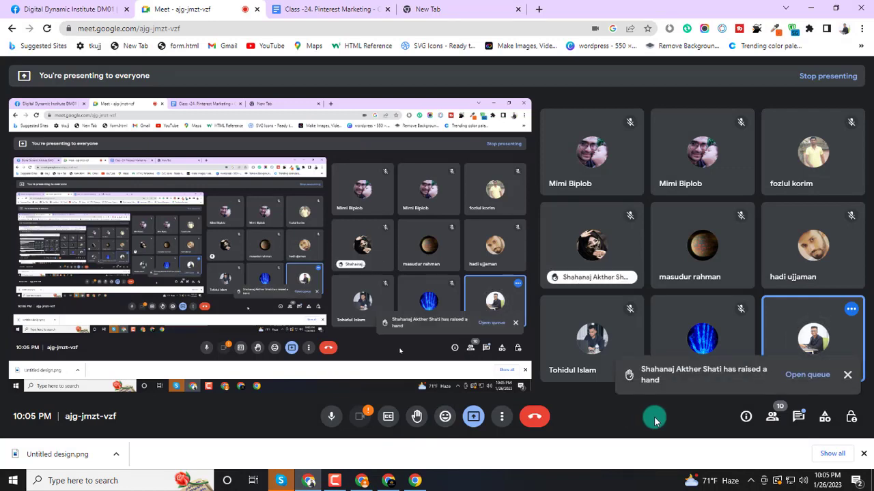
pyautogui.click(388, 481)
# Step: Open the new pin from the profile's Social Media board and examine its image, title, description and link
pyautogui.click(730, 215)
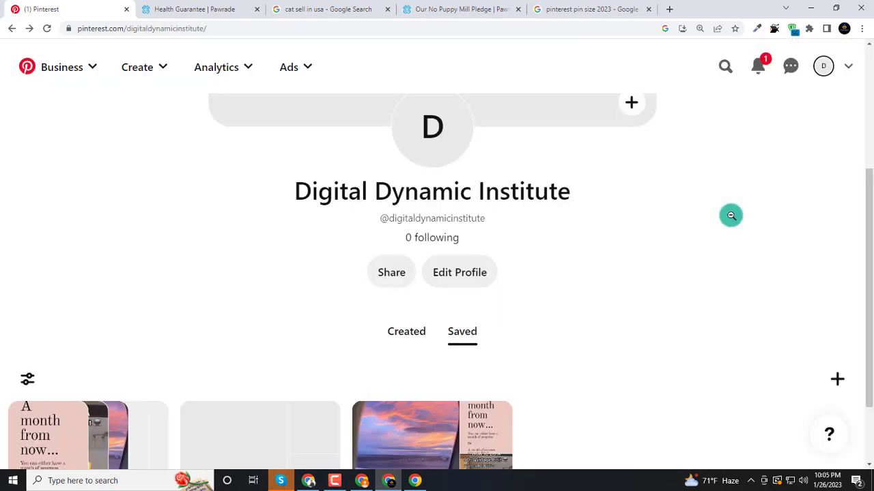
pyautogui.click(824, 67)
pyautogui.scroll(-3, 405, 358)
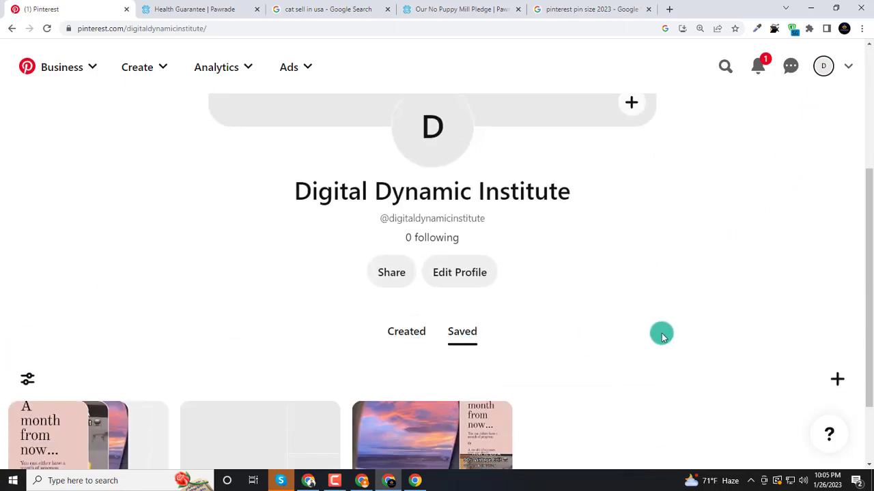
pyautogui.scroll(-1, 662, 335)
pyautogui.click(244, 371)
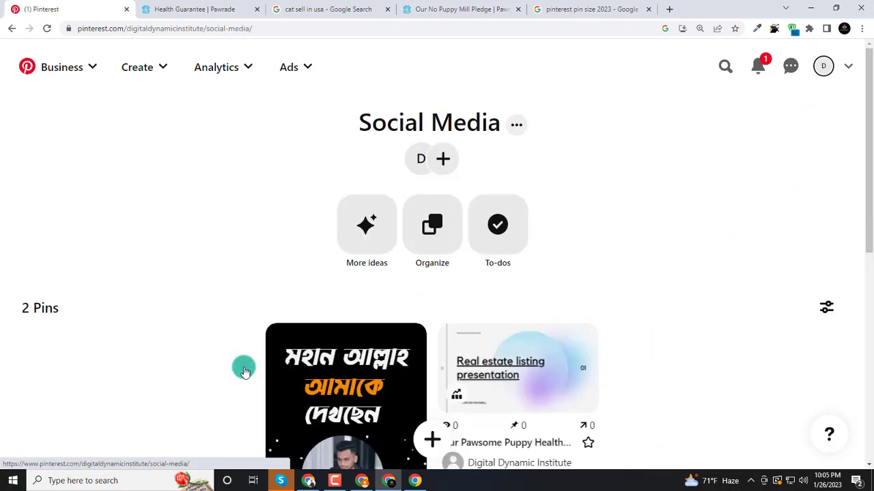
pyautogui.scroll(-2, 682, 353)
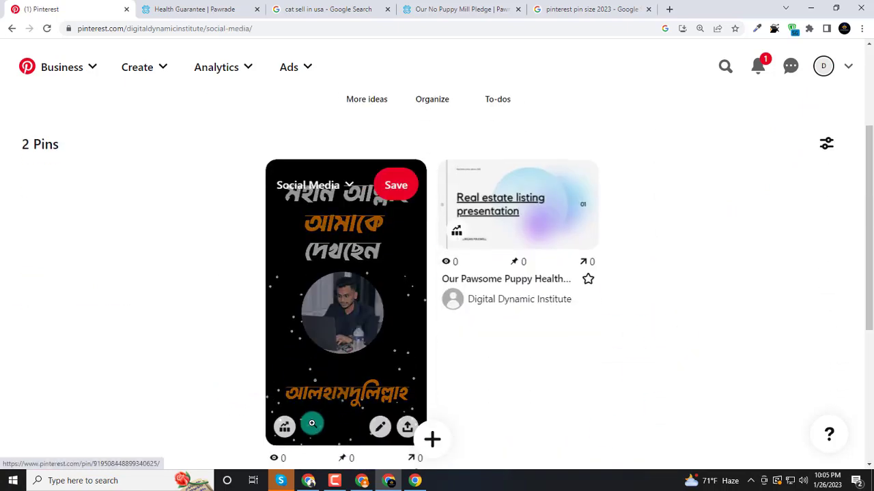
pyautogui.click(347, 341)
pyautogui.scroll(-1, 326, 358)
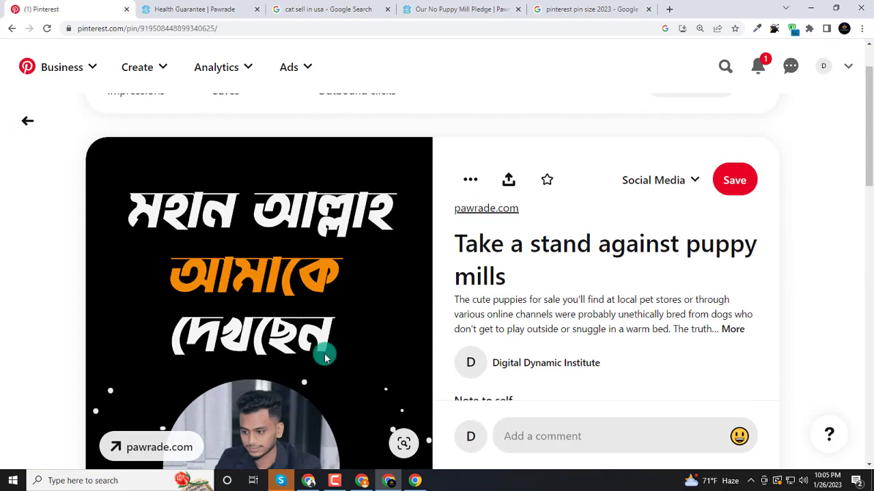
pyautogui.scroll(-1, 403, 314)
pyautogui.scroll(3, 478, 248)
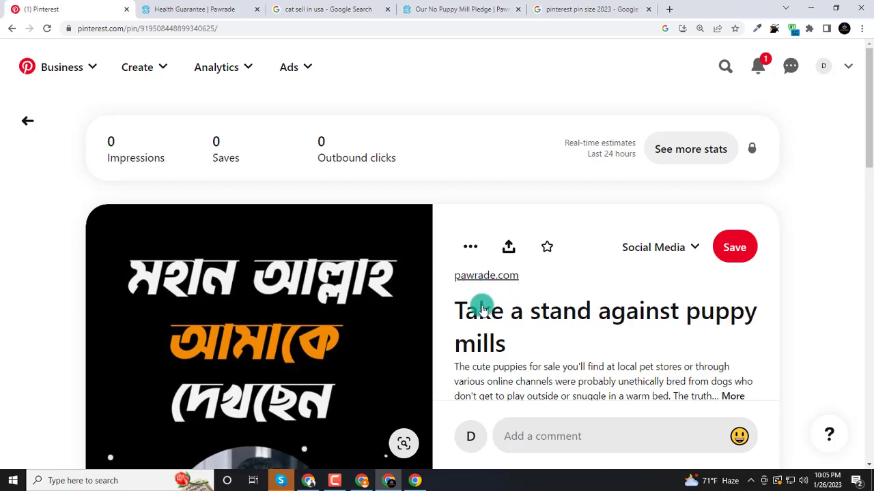
pyautogui.scroll(-2, 481, 309)
pyautogui.scroll(3, 435, 294)
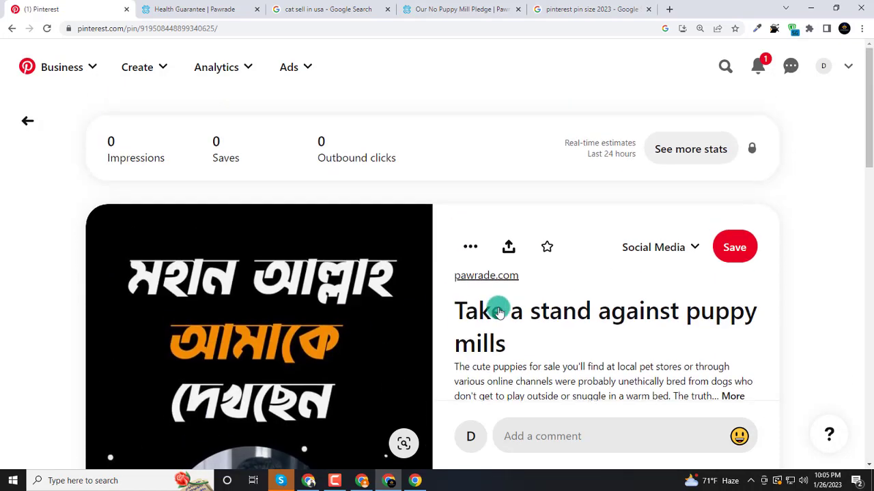
# Step: Follow the pin's pawrade.com link and examine the Our No Puppy Mill Pledge page, highlighting its main heading
pyautogui.click(485, 277)
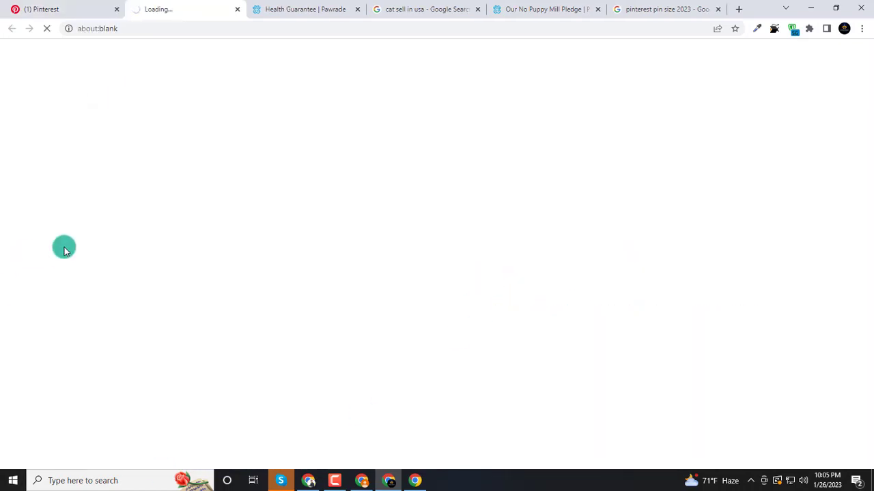
pyautogui.click(527, 9)
pyautogui.moveTo(526, 9); pyautogui.dragTo(294, 8)
pyautogui.click(185, 8)
pyautogui.scroll(-3, 398, 307)
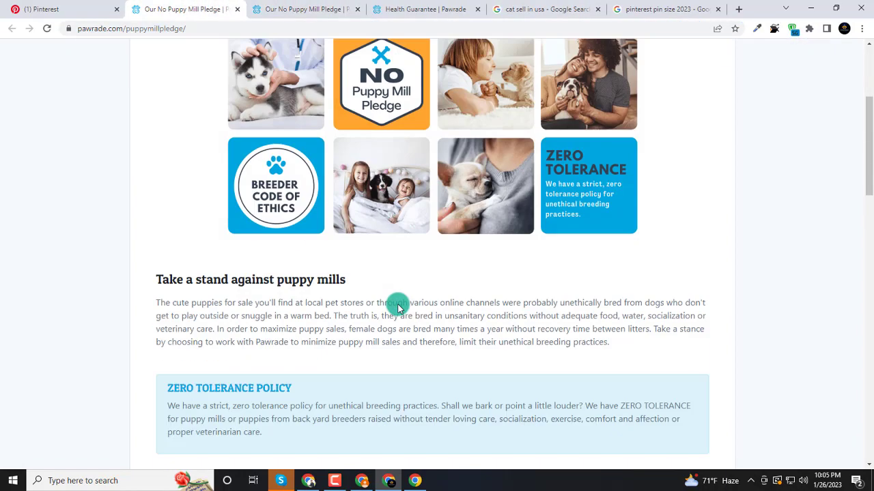
pyautogui.scroll(-2, 398, 307)
pyautogui.scroll(5, 351, 286)
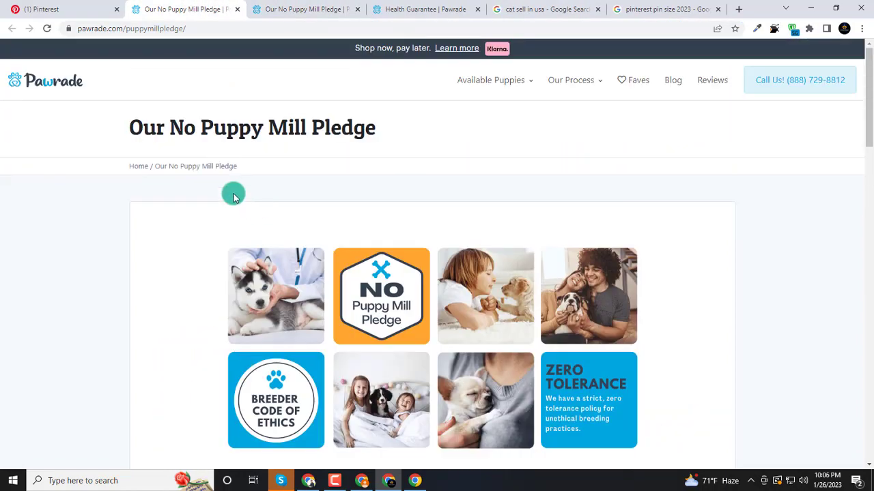
pyautogui.moveTo(113, 123); pyautogui.dragTo(381, 140)
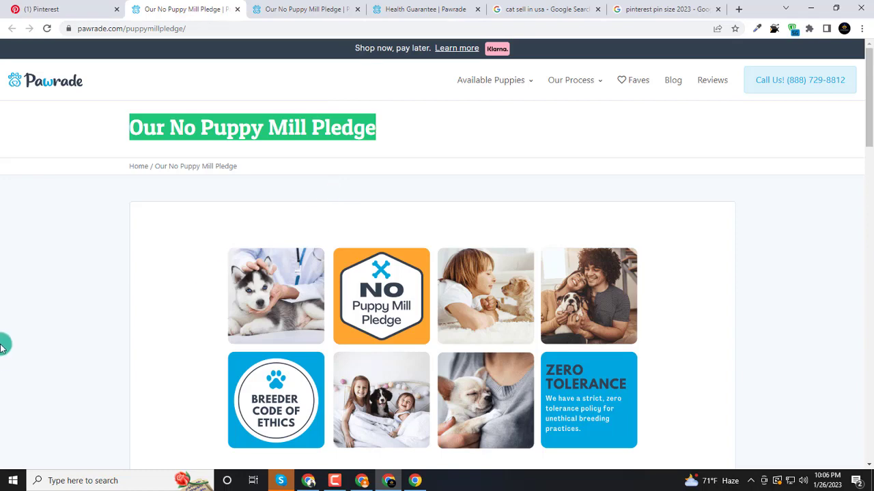
# Step: Return to the Pinterest profile and start another new pin for the Social Media board
pyautogui.click(85, 8)
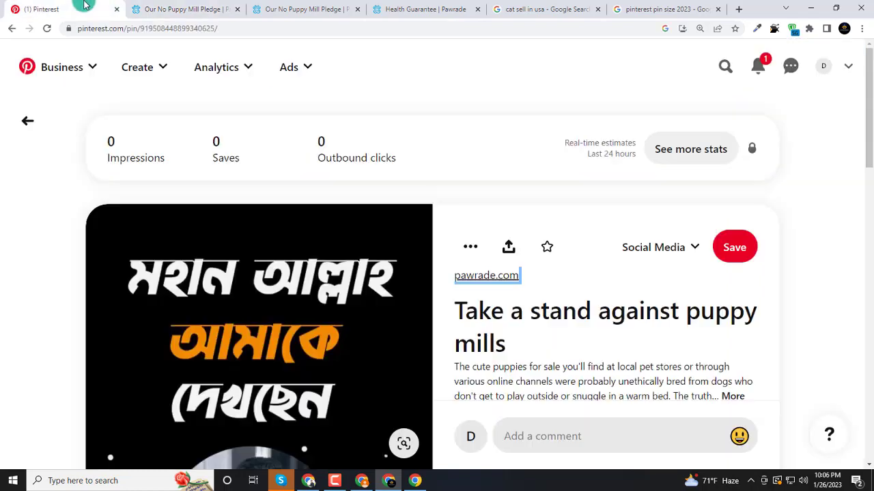
pyautogui.click(823, 65)
pyautogui.scroll(-5, 153, 285)
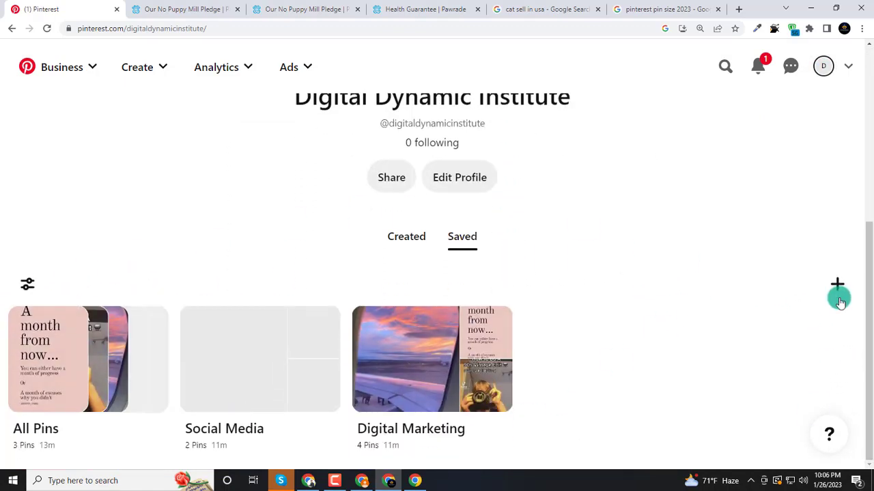
pyautogui.click(837, 286)
pyautogui.click(614, 239)
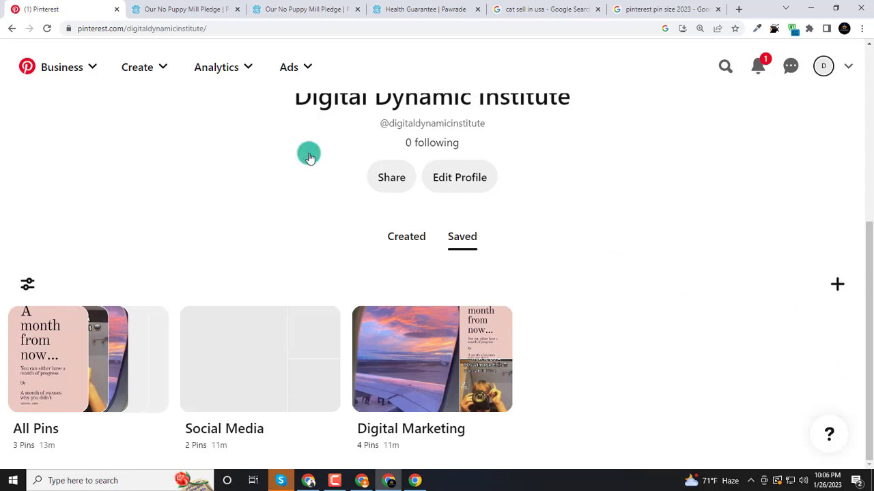
pyautogui.click(141, 68)
pyautogui.click(594, 248)
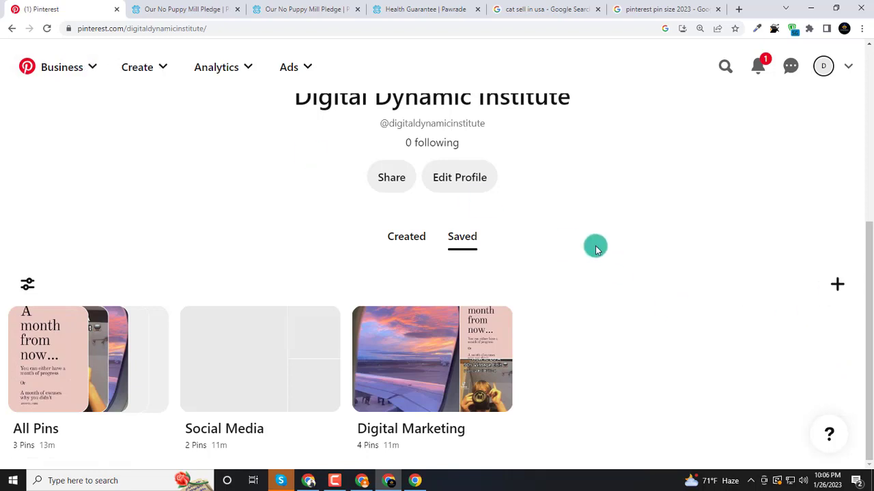
pyautogui.click(836, 285)
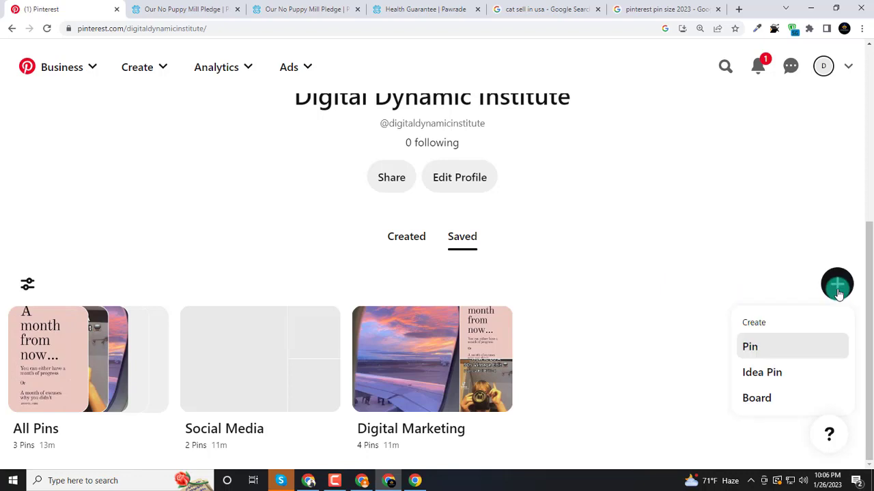
pyautogui.click(765, 352)
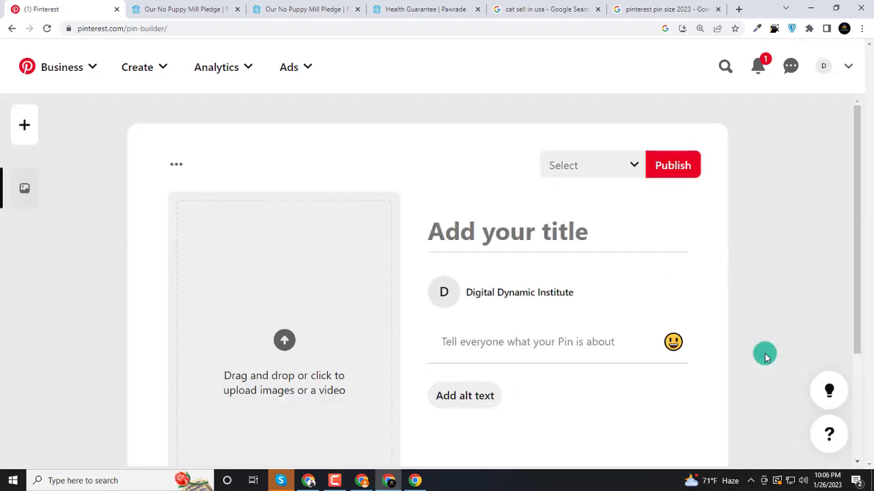
pyautogui.click(445, 231)
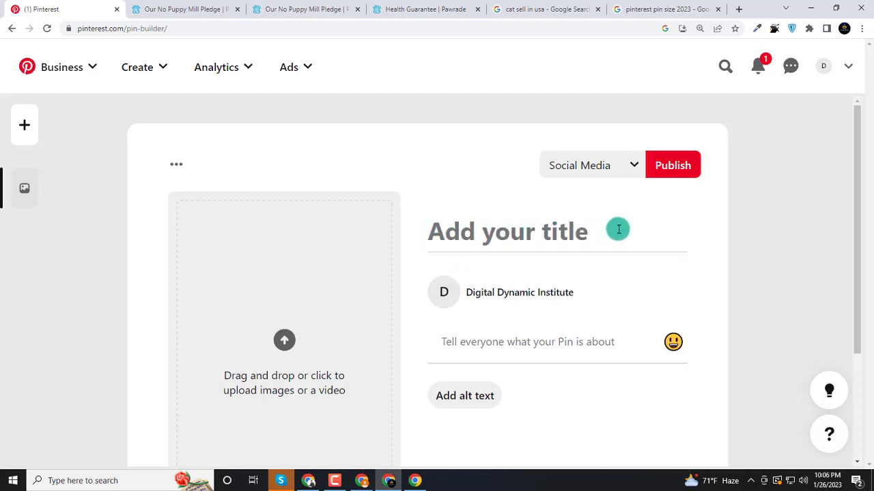
# Step: On Pawrade's Health Guarantee page, highlight the heading "Our Pawsome Puppy Health Guarantee" and the two paragraphs beneath it
pyautogui.click(436, 9)
pyautogui.moveTo(403, 232)
pyautogui.mouseDown()
pyautogui.moveTo(149, 243)
pyautogui.moveTo(414, 248)
pyautogui.mouseUp()
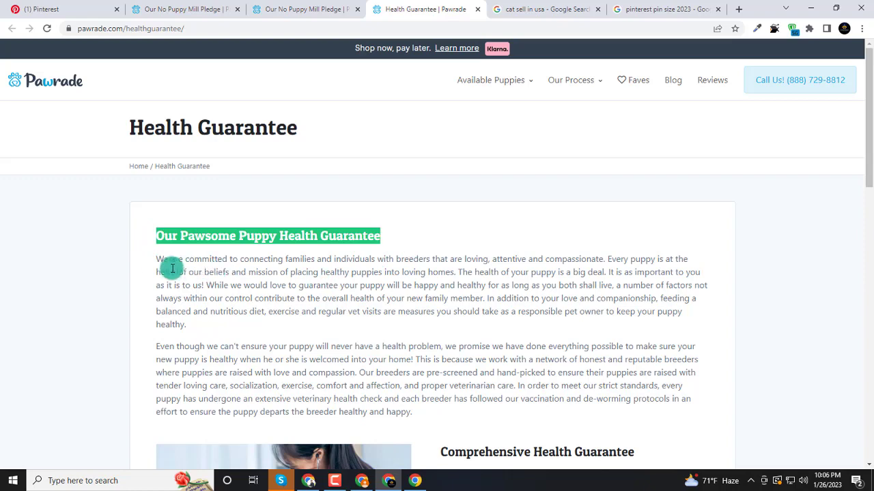
pyautogui.moveTo(157, 259)
pyautogui.mouseDown()
pyautogui.moveTo(216, 312)
pyautogui.moveTo(497, 445)
pyautogui.mouseUp()
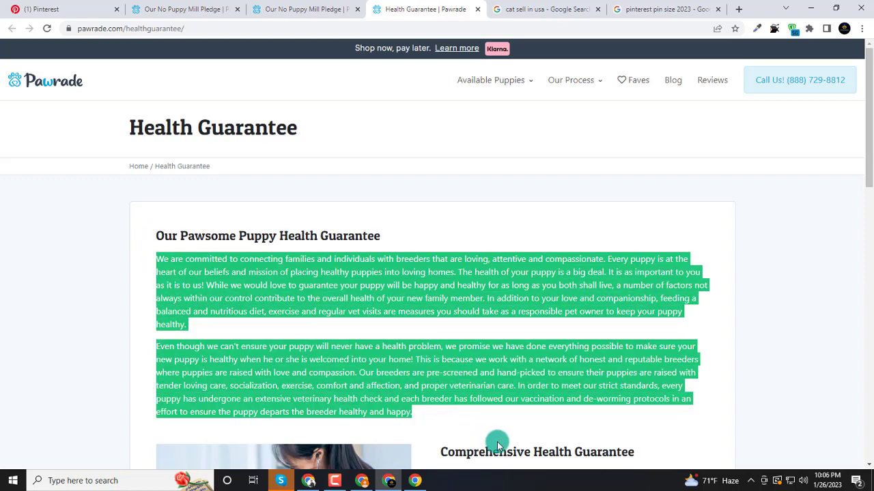
# Step: Return to the blank pin for the Social Media board and examine its title, description, destination link and publishing options
pyautogui.click(68, 9)
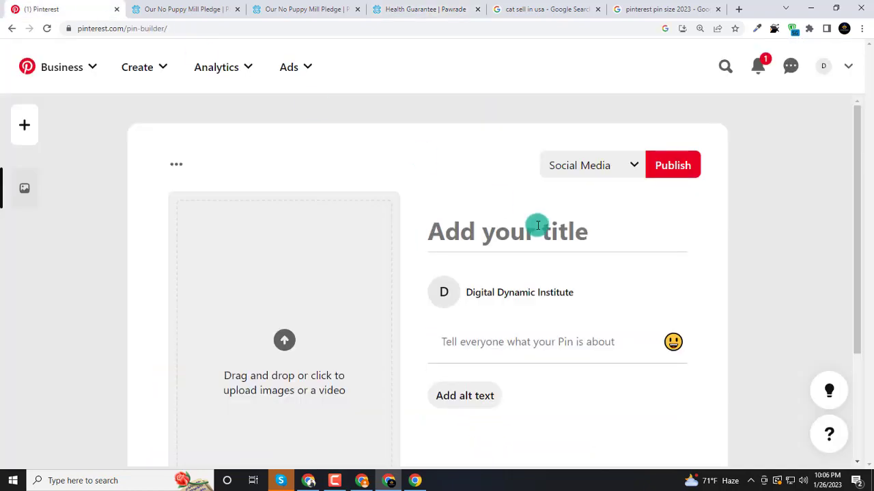
pyautogui.click(497, 237)
pyautogui.click(464, 343)
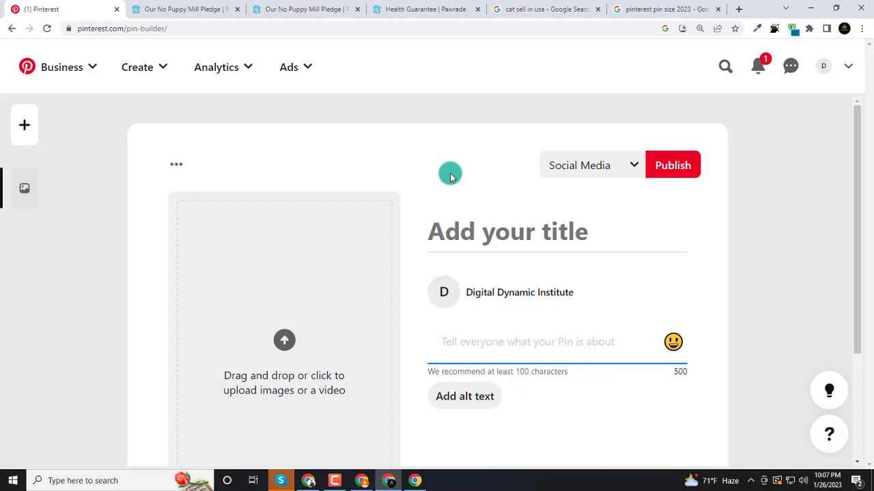
pyautogui.scroll(-3, 460, 337)
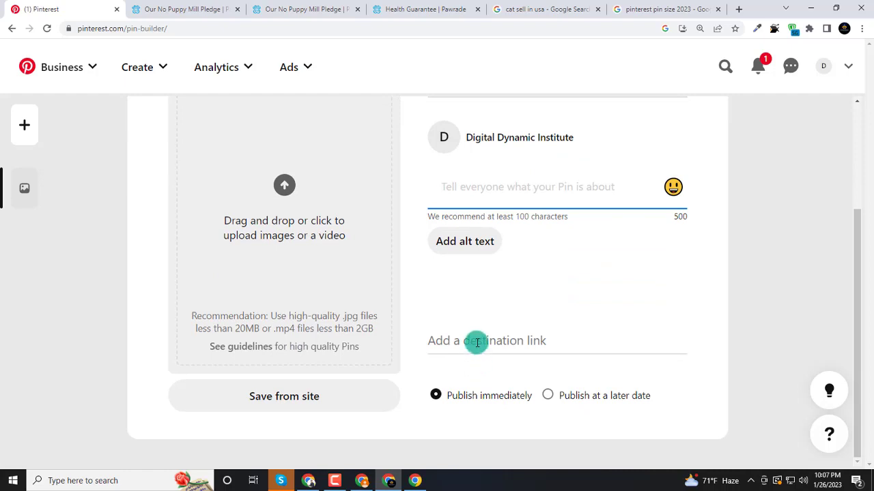
pyautogui.scroll(3, 470, 330)
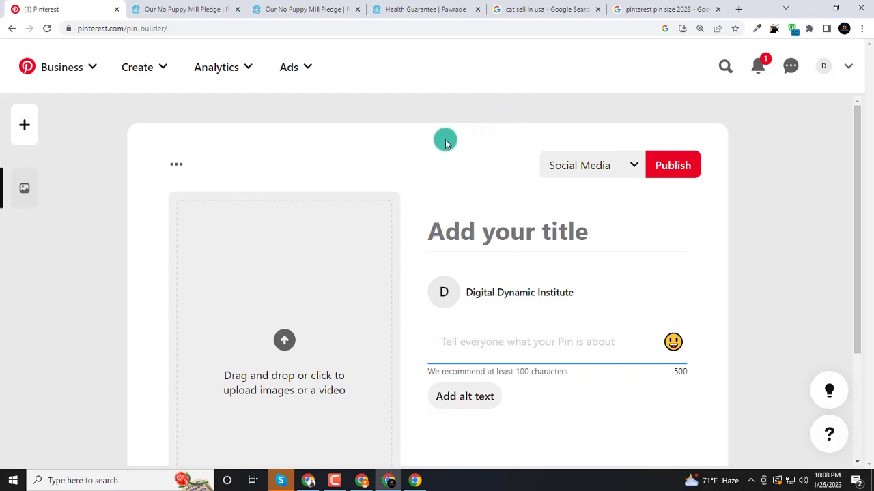
pyautogui.scroll(-1, 423, 154)
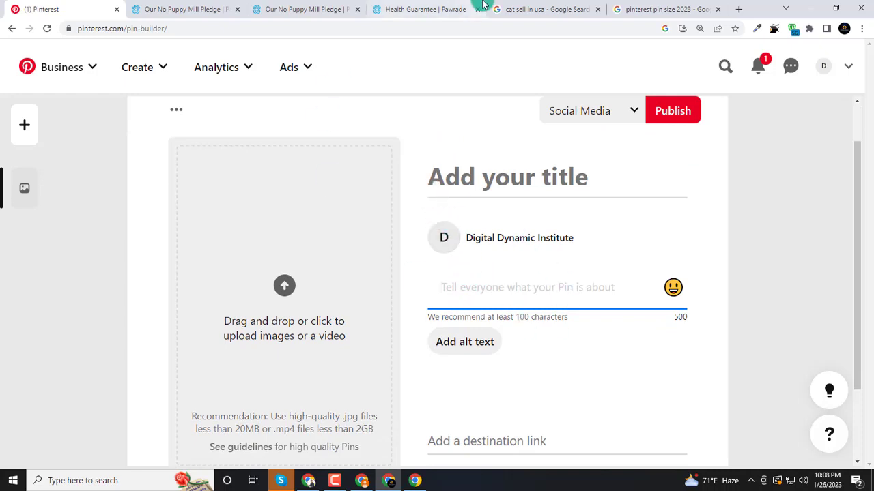
pyautogui.scroll(-1, 476, 308)
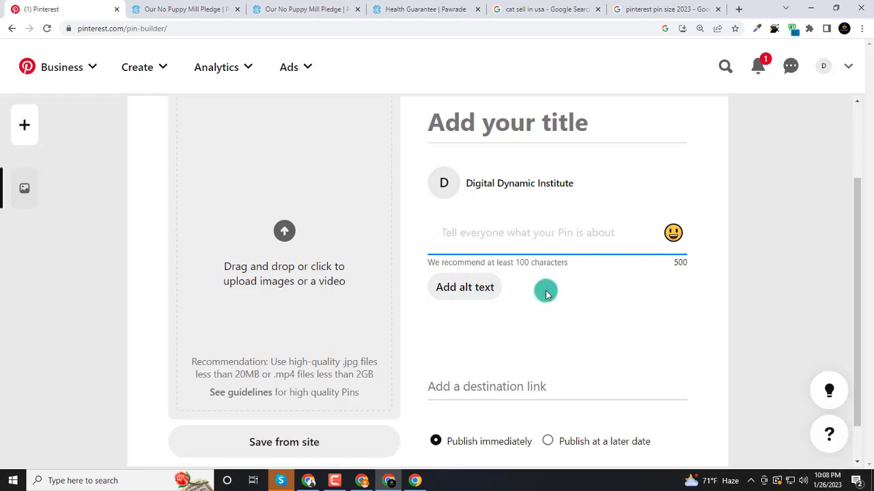
pyautogui.scroll(-1, 545, 293)
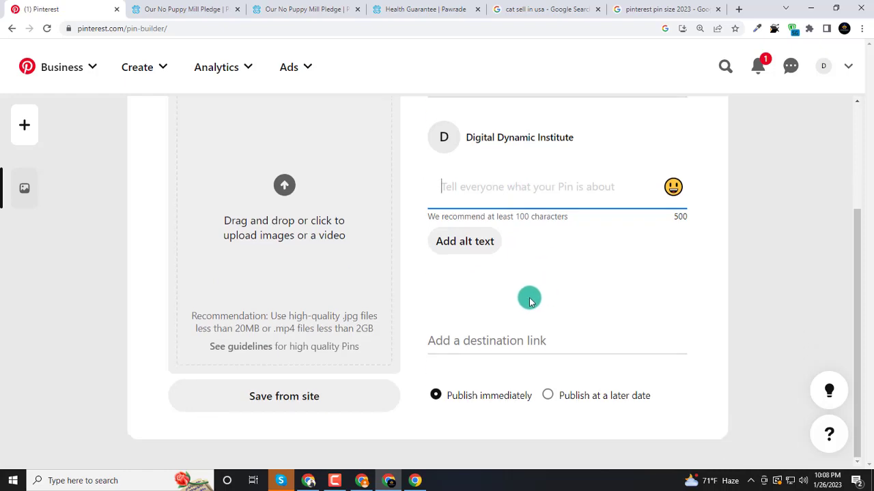
pyautogui.click(464, 347)
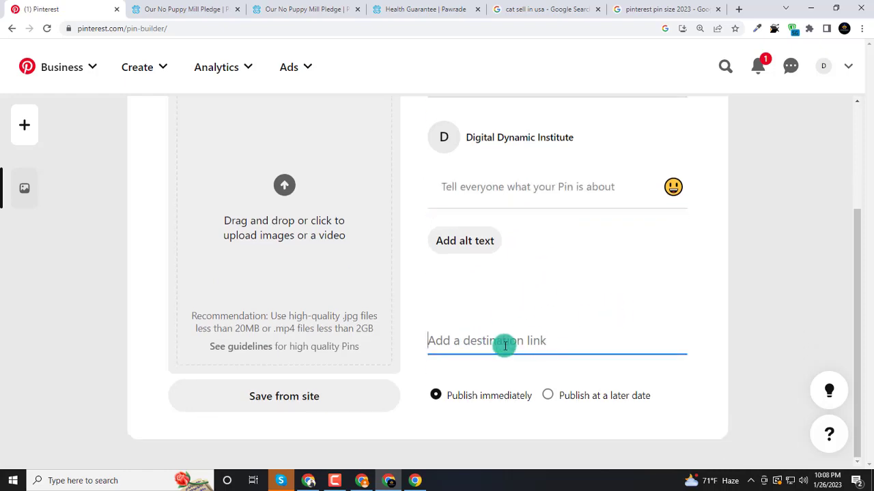
pyautogui.scroll(3, 545, 277)
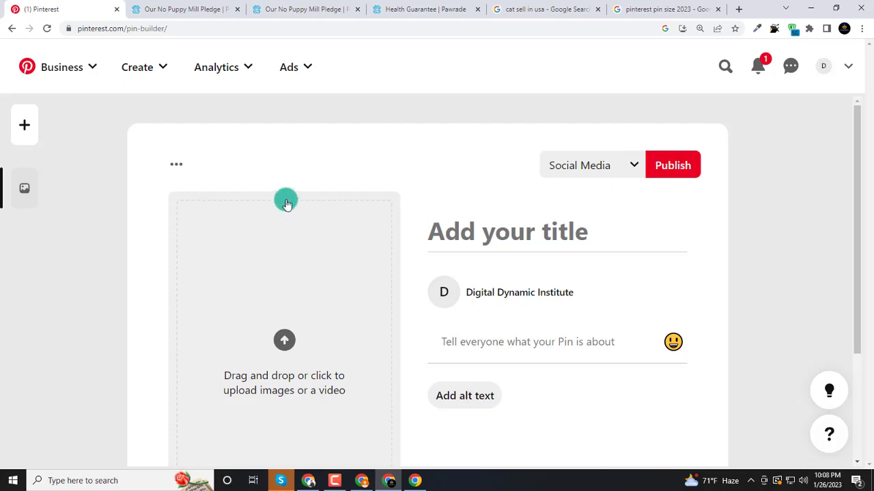
# Step: Clear the highlighted text on Pawrade's Health Guarantee page, and examine the "What Makes Pawrade Different? Everything!" cards on Pawrade's homepage
pyautogui.click(404, 9)
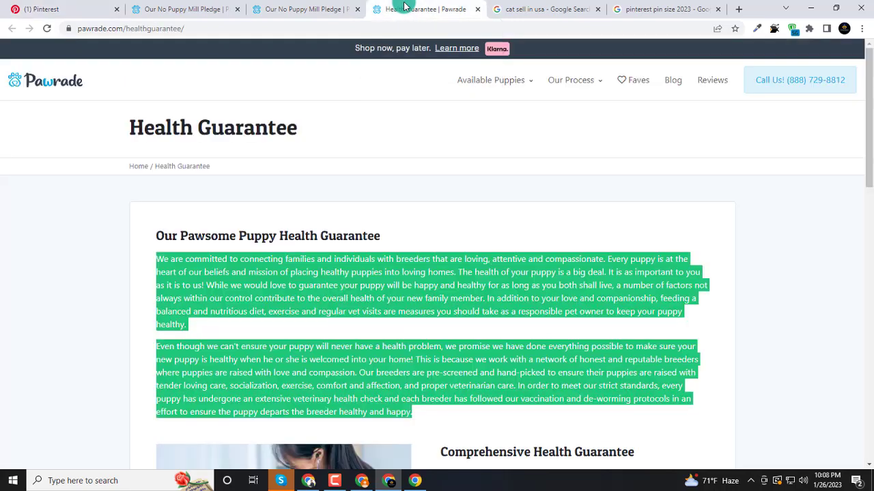
pyautogui.click(261, 185)
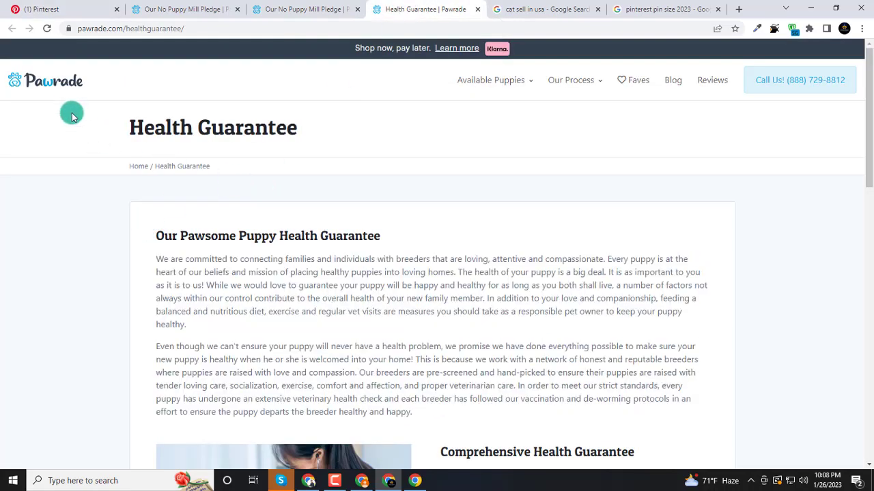
pyautogui.click(156, 8)
pyautogui.click(259, 8)
pyautogui.scroll(3, 157, 202)
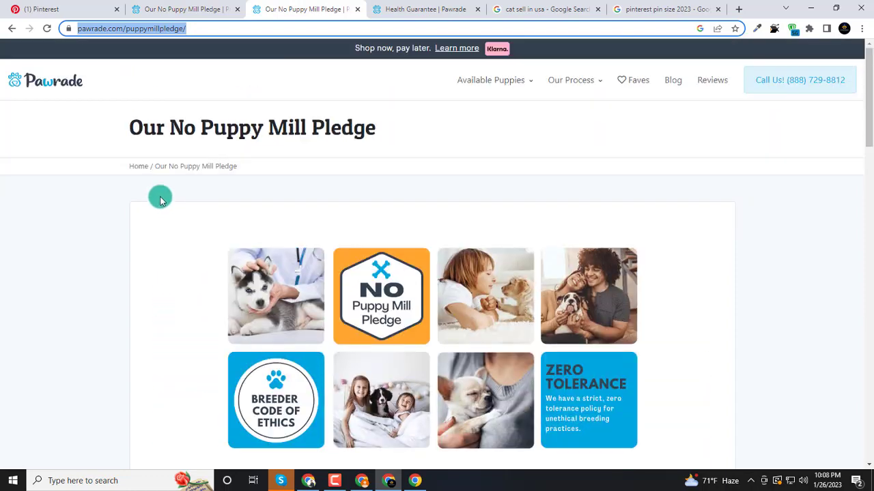
pyautogui.click(12, 30)
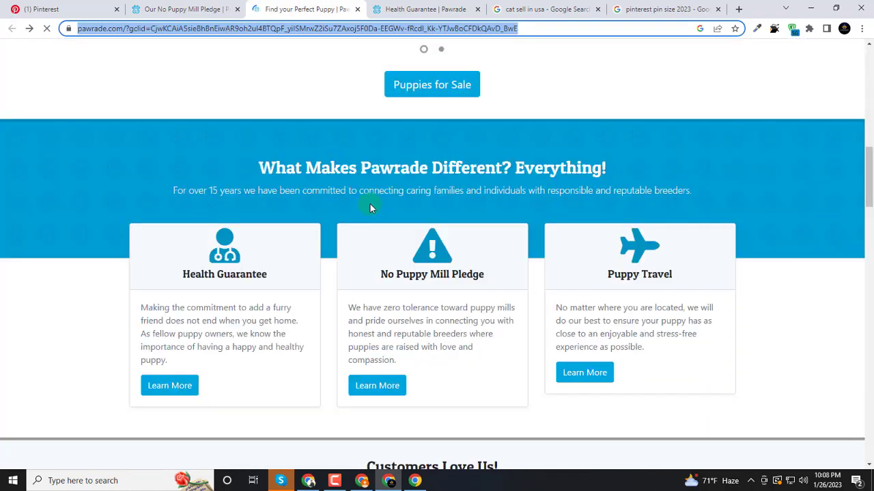
pyautogui.scroll(-2, 539, 305)
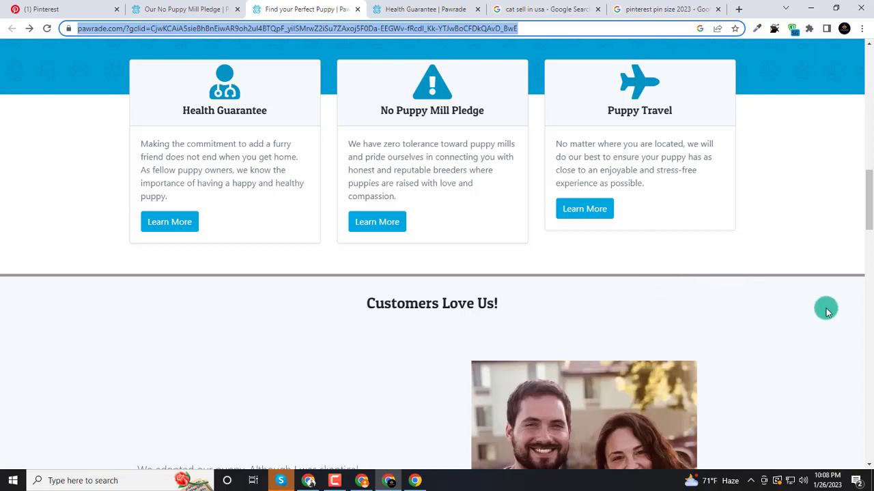
# Step: Leave the blank Pinterest pin for the home feed, open the profile's Social Media board and browse its pins and suggested ideas
pyautogui.click(27, 9)
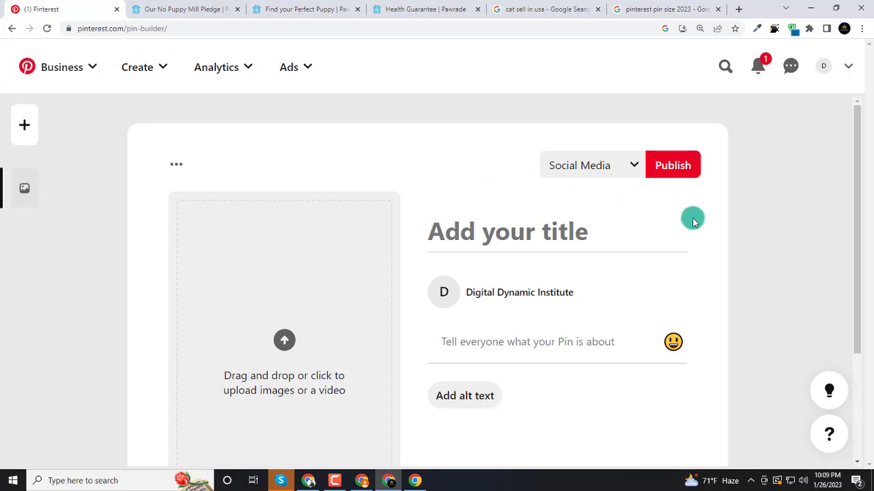
pyautogui.click(49, 70)
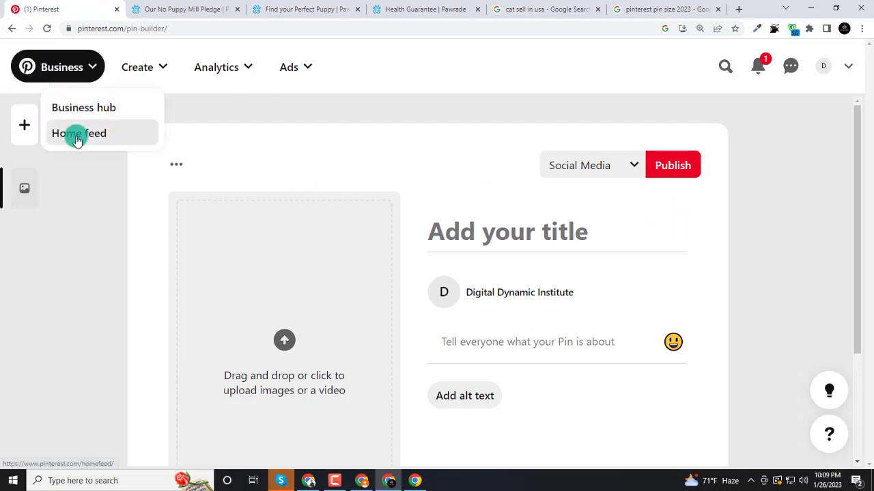
pyautogui.click(77, 138)
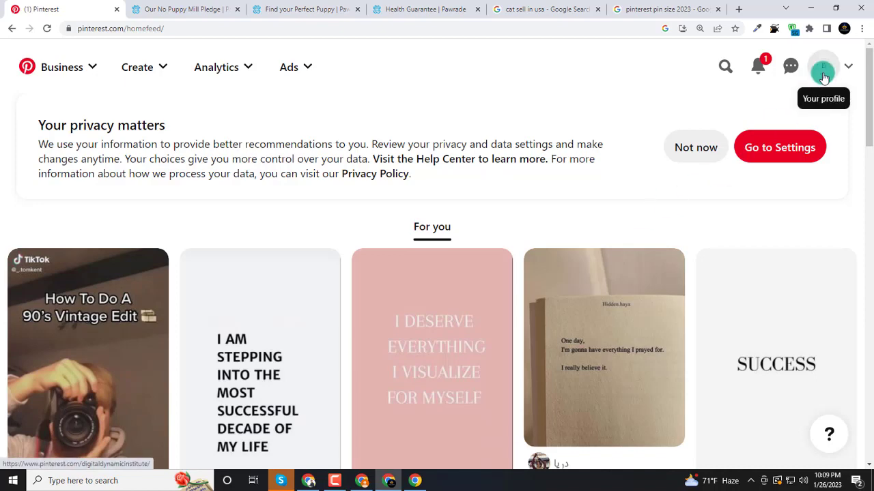
pyautogui.click(824, 77)
pyautogui.scroll(-3, 287, 303)
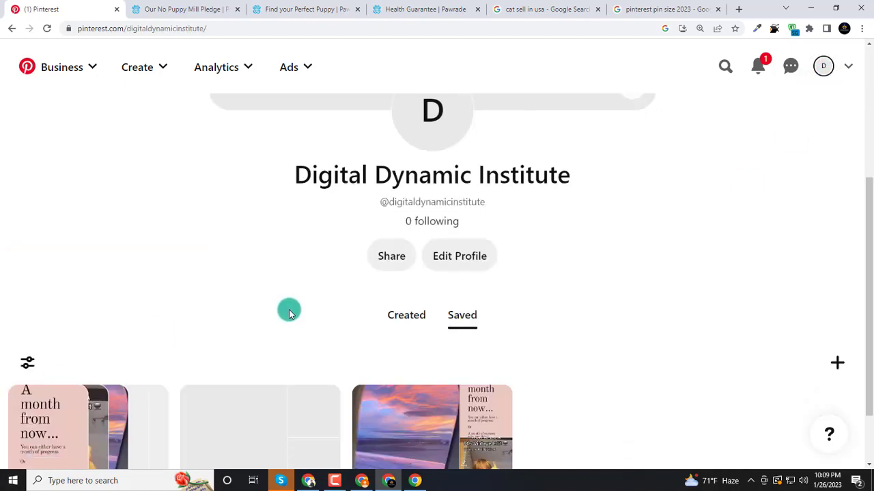
pyautogui.click(252, 351)
pyautogui.scroll(-2, 417, 325)
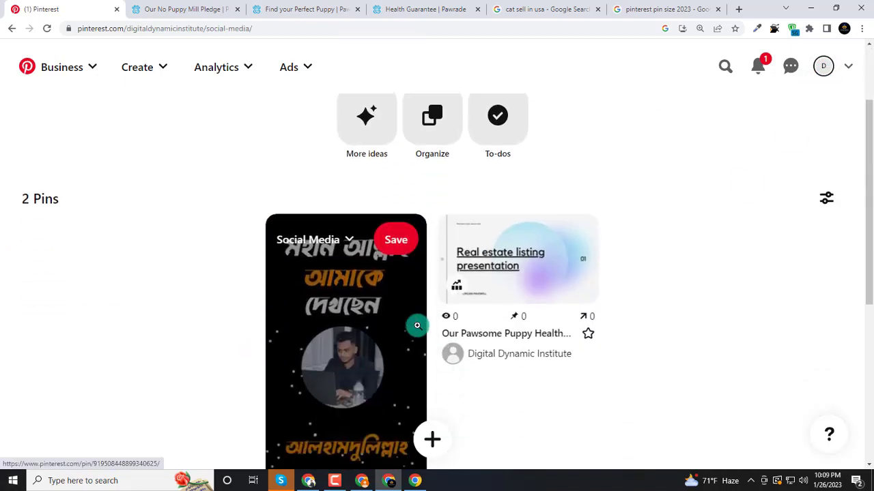
pyautogui.scroll(-2, 417, 325)
pyautogui.scroll(-2, 482, 329)
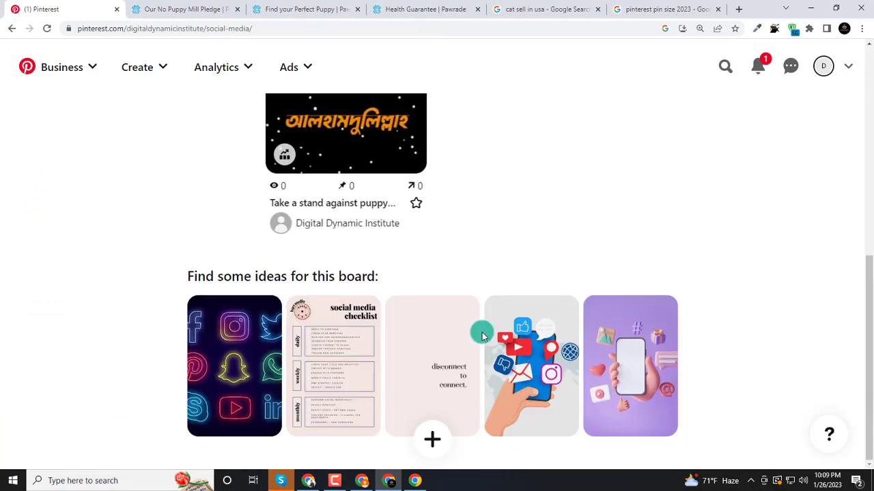
# Step: Open the first pin from the board's suggested ideas and save it to the Social Media board
pyautogui.click(248, 331)
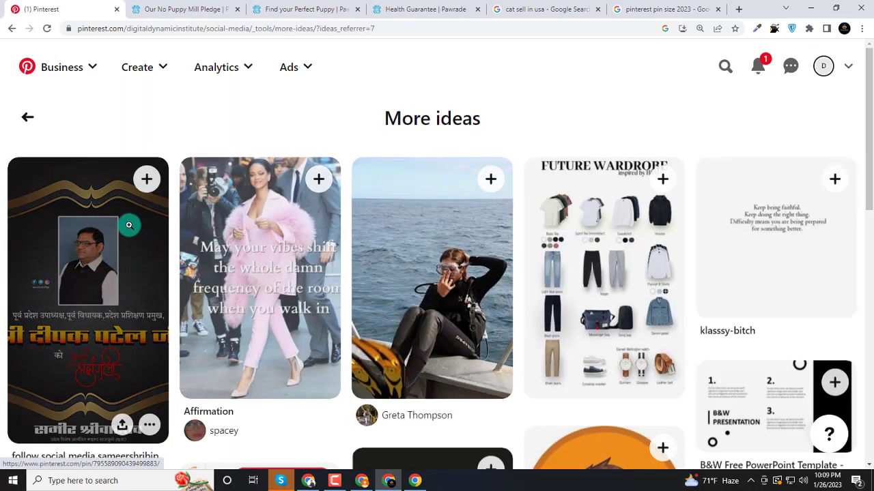
pyautogui.click(128, 223)
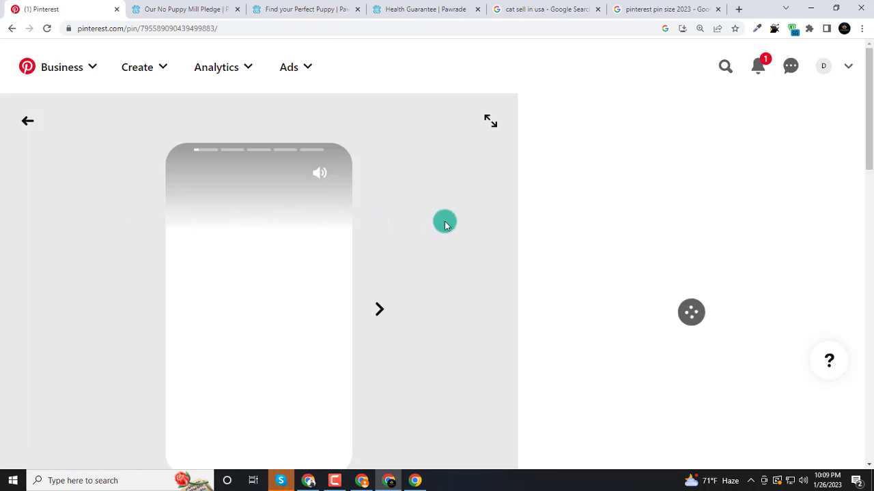
pyautogui.scroll(-3, 560, 352)
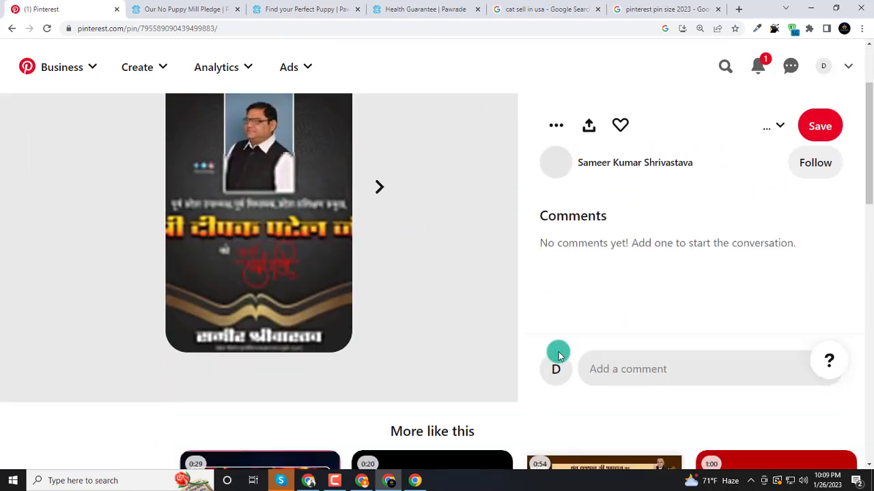
pyautogui.scroll(3, 588, 308)
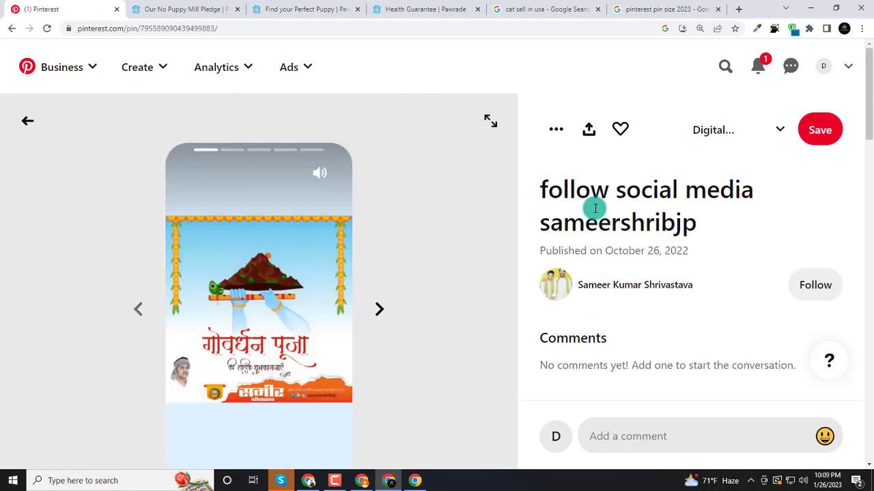
pyautogui.click(776, 131)
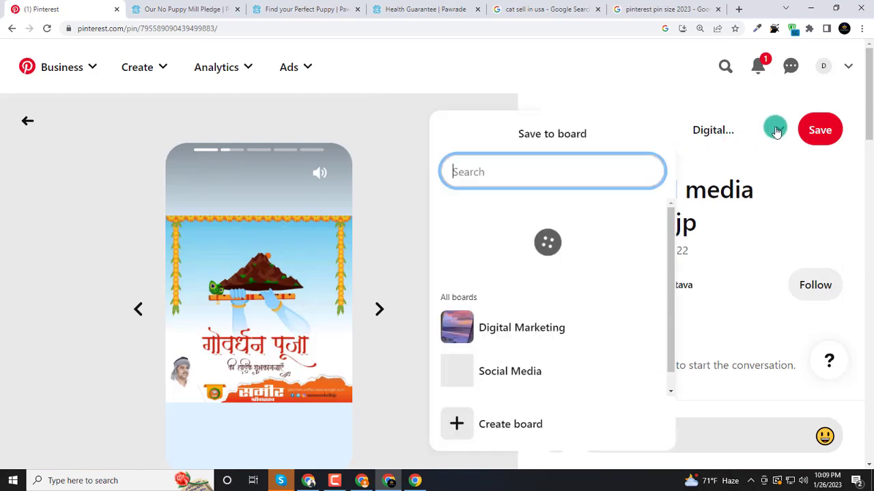
pyautogui.click(528, 287)
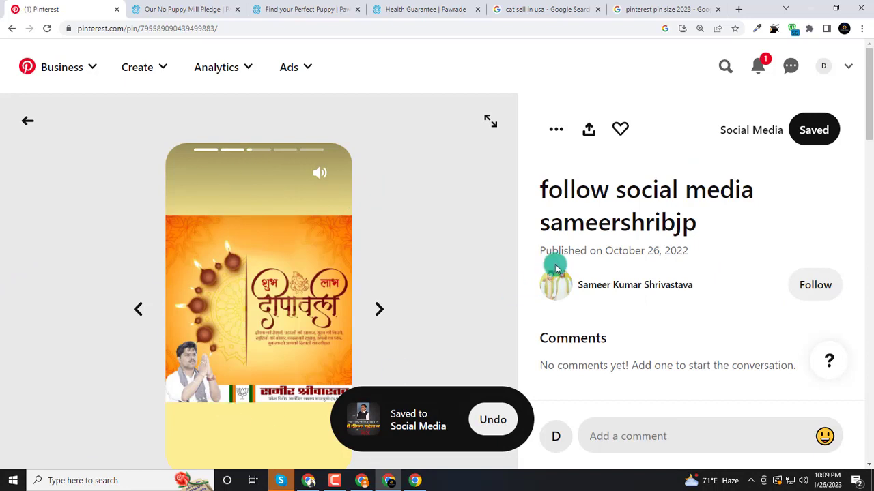
# Step: Open the Social Media board from the saved pin and examine the pins it contains
pyautogui.click(760, 131)
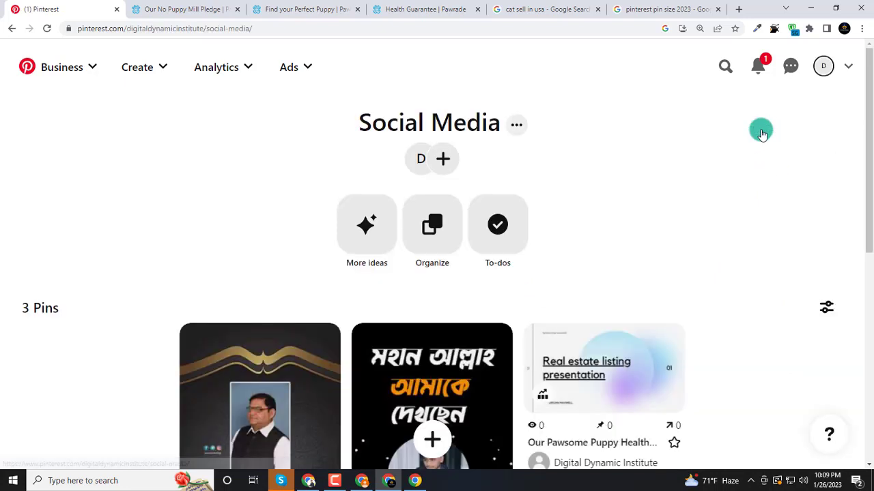
pyautogui.scroll(-3, 630, 207)
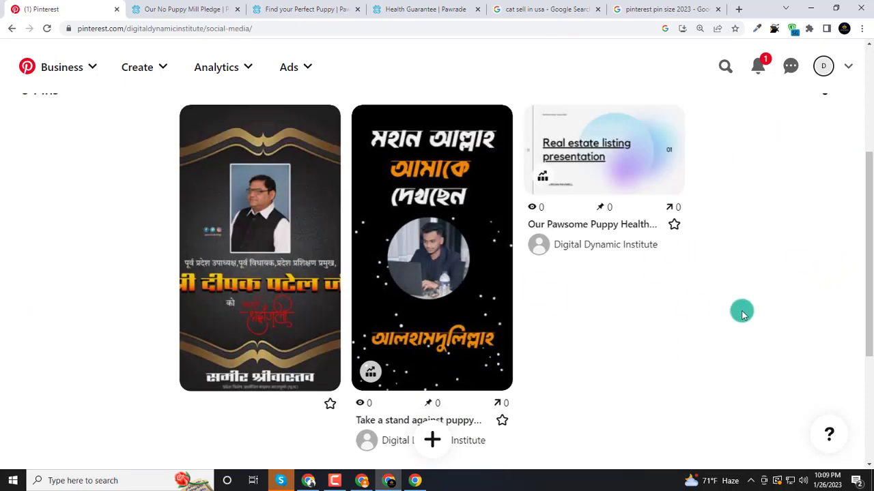
pyautogui.scroll(3, 714, 312)
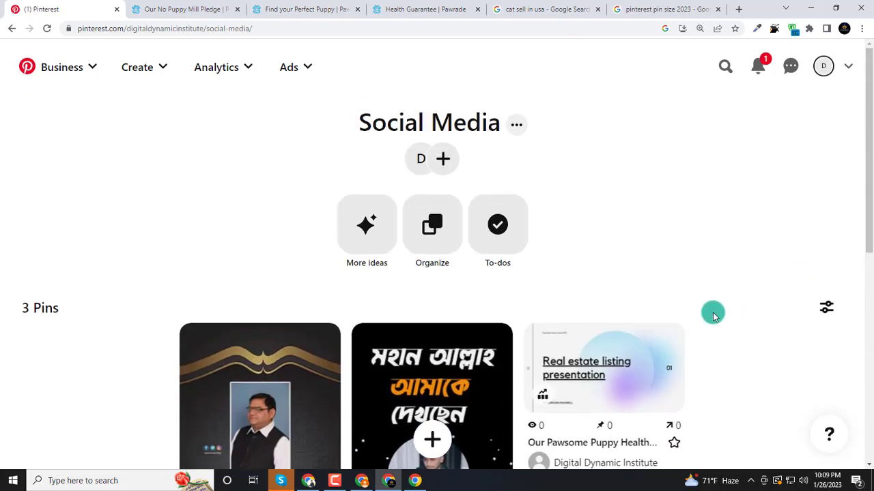
# Step: Examine the analytics overview and top pins in the Business Hub, and return to the profile
pyautogui.click(68, 71)
pyautogui.click(69, 104)
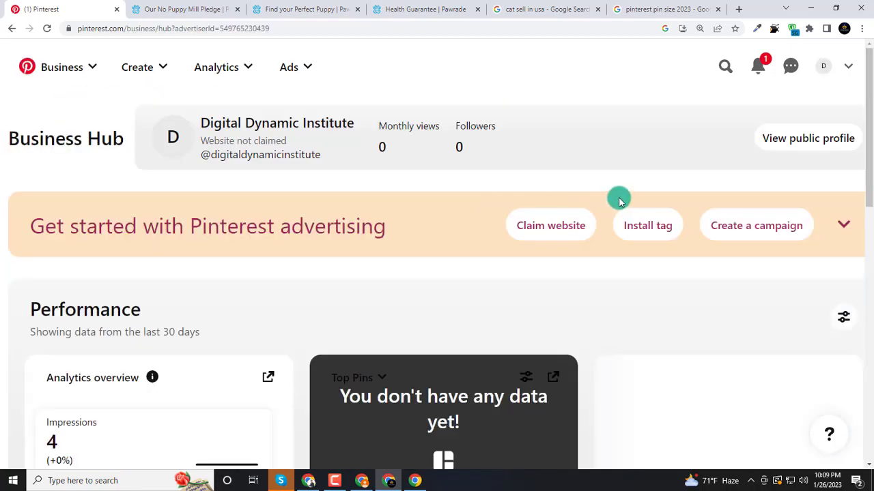
pyautogui.scroll(-3, 507, 202)
pyautogui.scroll(-1, 507, 202)
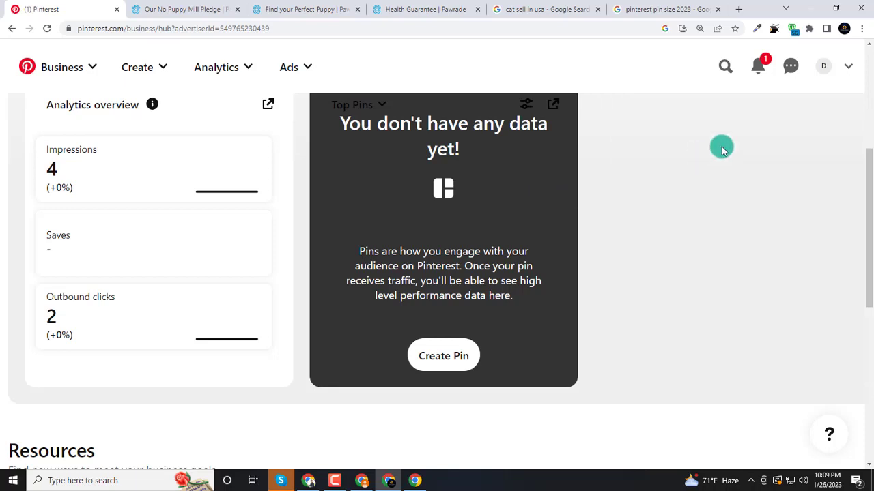
pyautogui.click(824, 66)
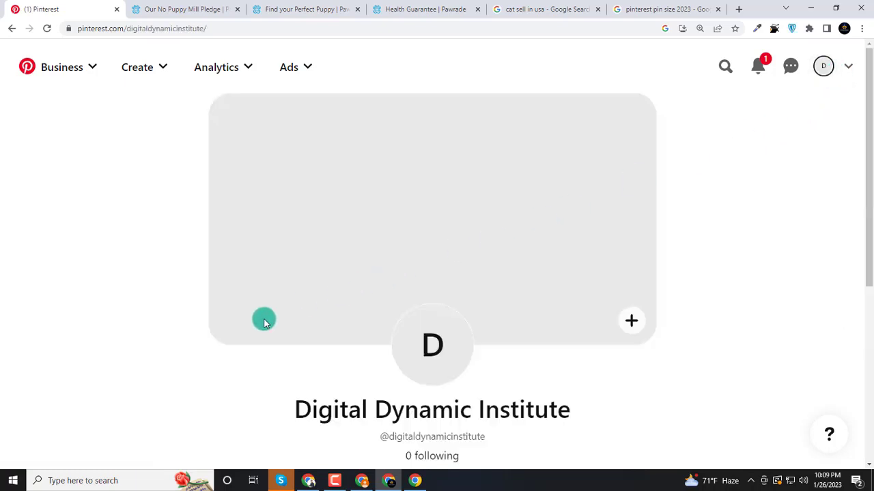